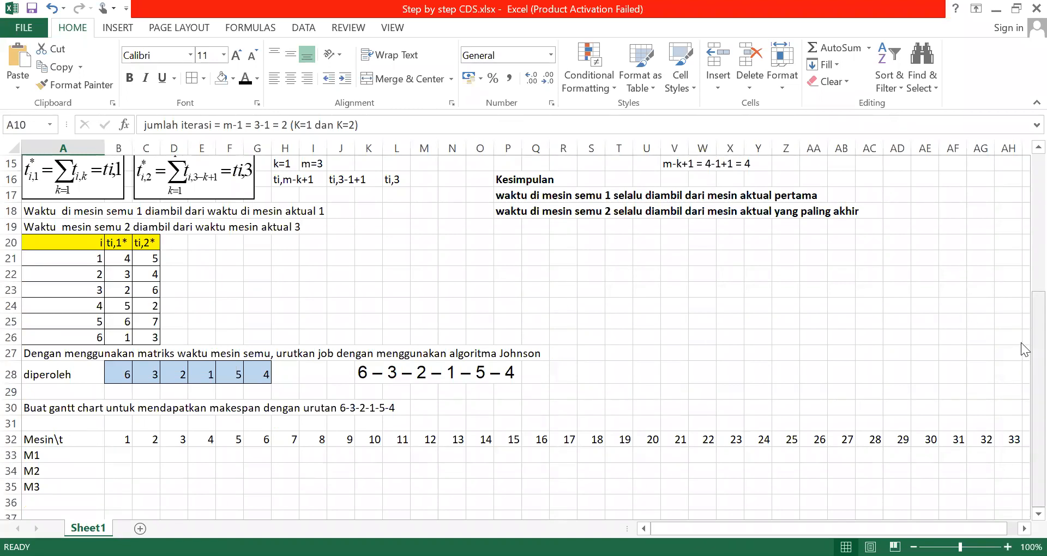
scroll(1021, 343, "up", 3)
key("shift+Down")
key("shift+Down")
key("shift+Down")
key("shift+Down")
key("shift+Down")
key("shift+Down")
key("shift+Down")
key("shift+Down")
key("shift+Down")
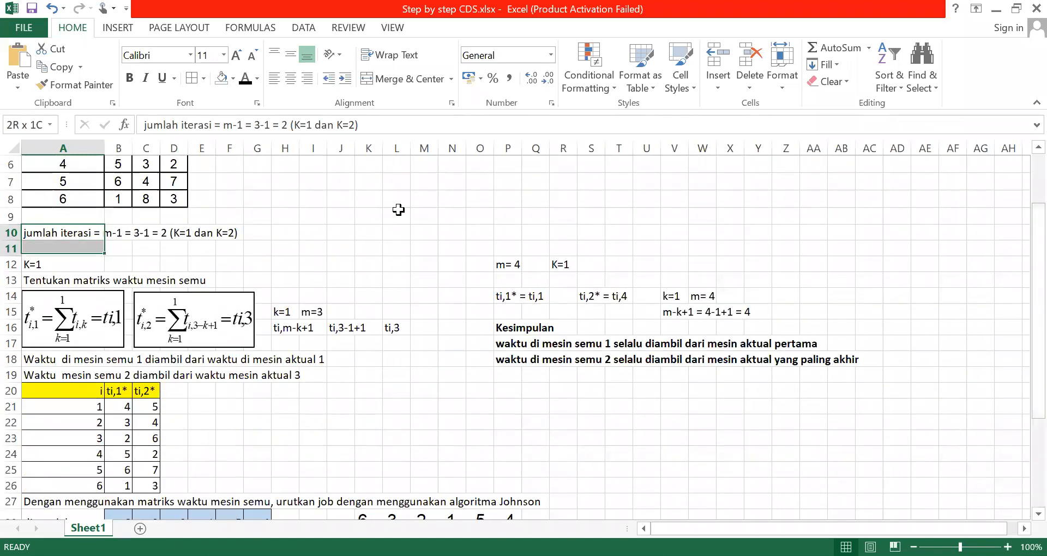
key("shift+Down")
key("shift+Down")
key("shift+Down")
key("shift+Down")
key("shift+Down")
key("shift+Down")
key("shift+Down")
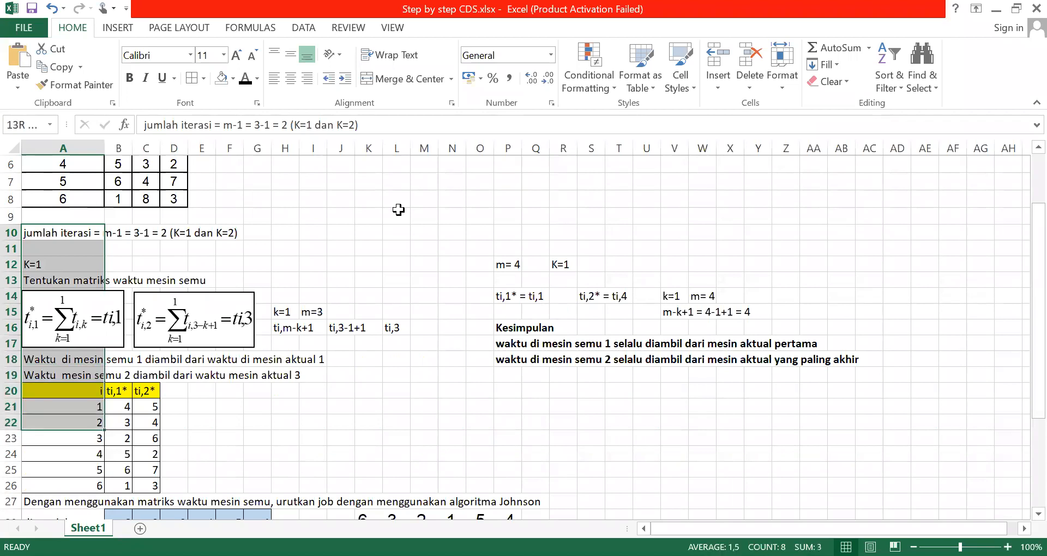
key("shift+Right")
key("shift+Right")
key("shift+Right")
key("shift+Right")
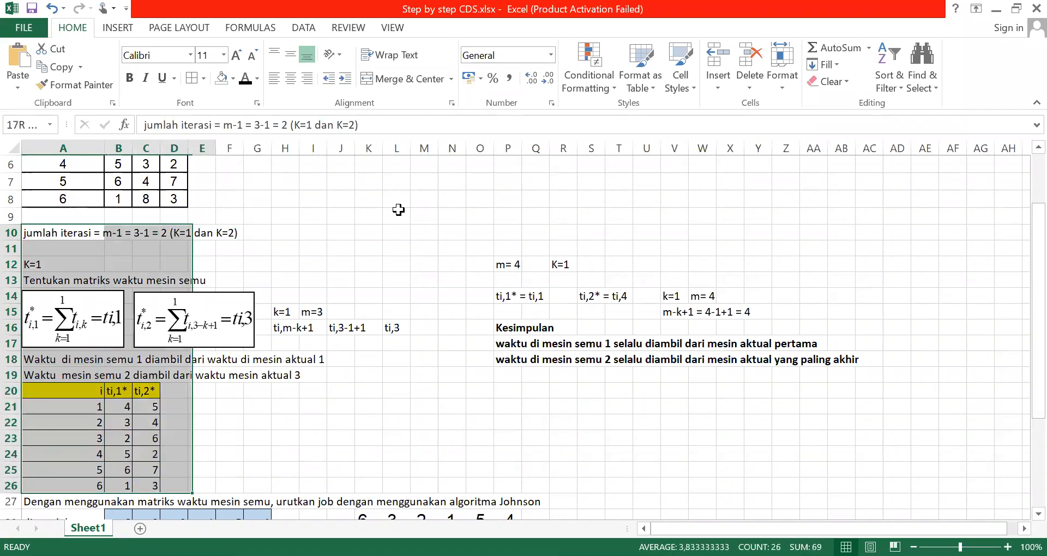
right_click(86, 254)
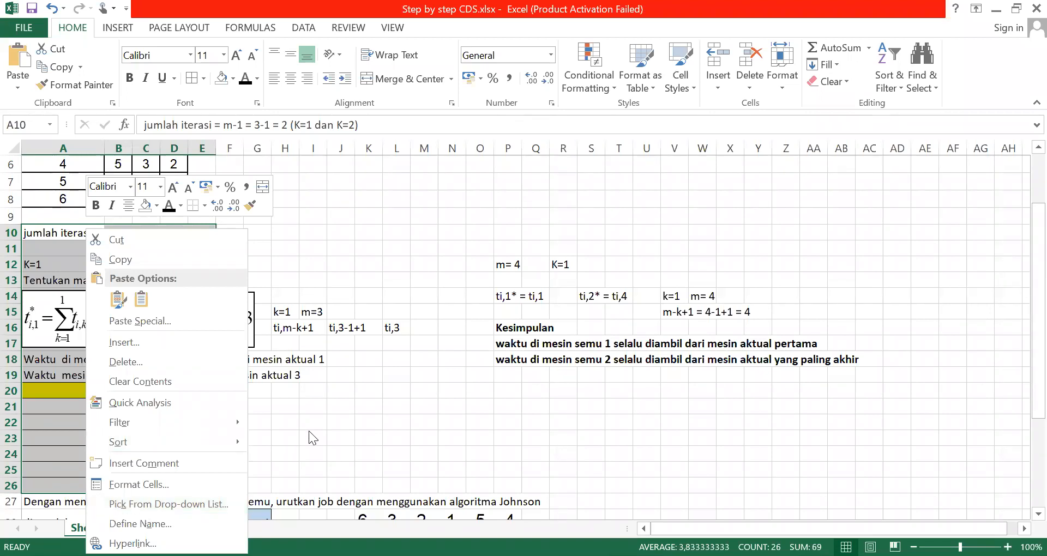
left_click(322, 286)
left_click(322, 286)
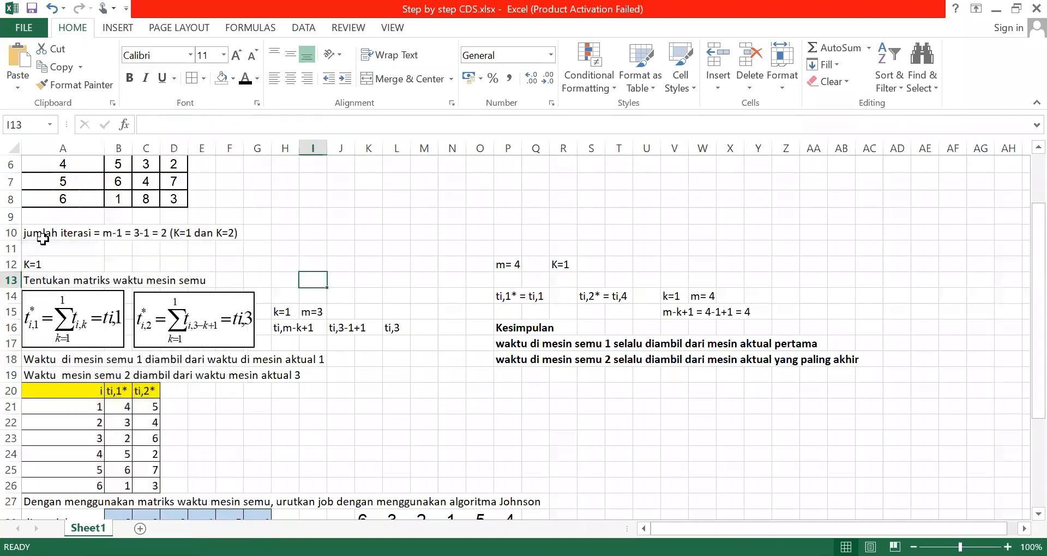
Hide rows 10 to 30, which hold the iteration calculations and the job sequence
left_click(11, 233)
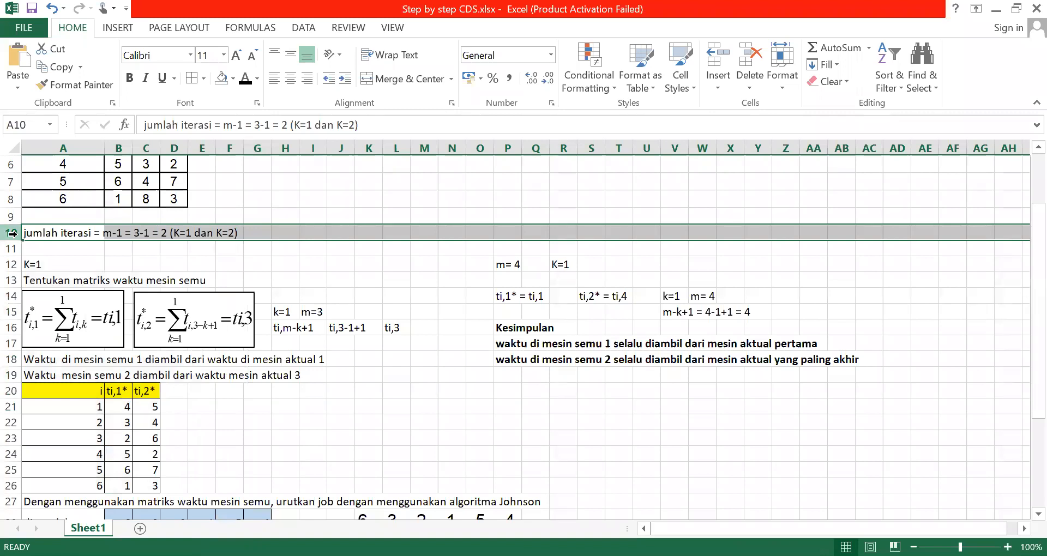
key("ctrl+shift+End")
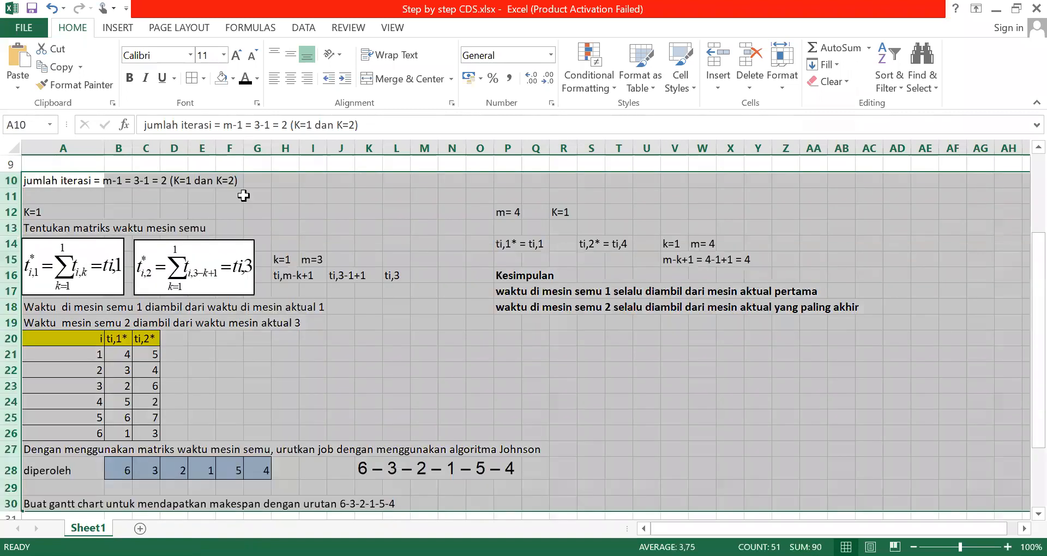
right_click(301, 208)
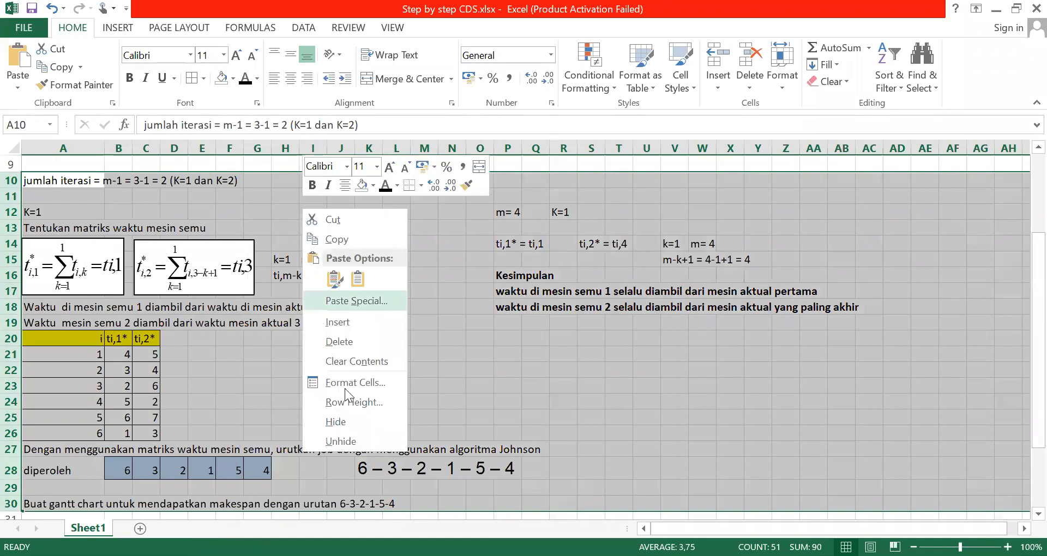
left_click(345, 422)
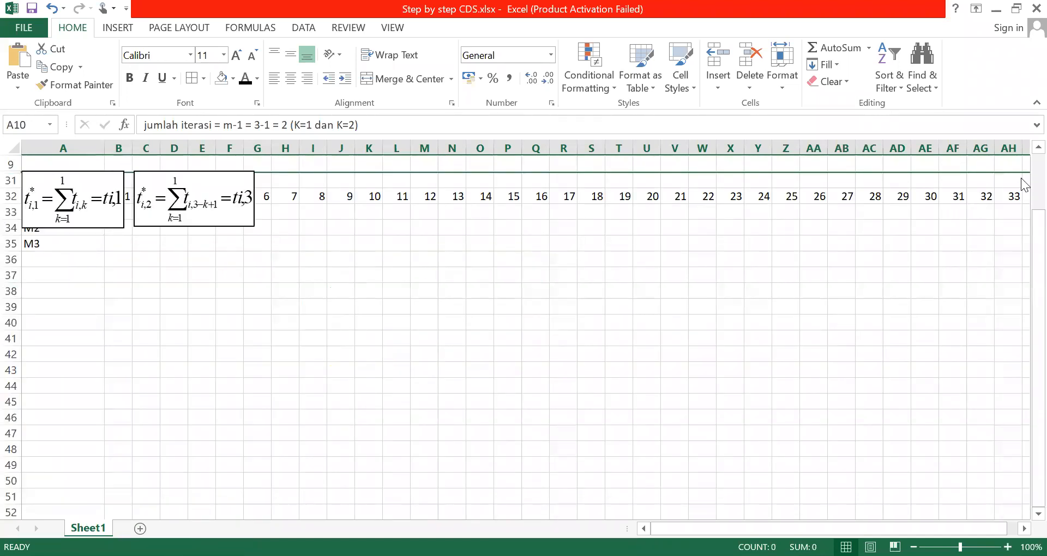
Move both equation boxes off the Gantt chart rows into the empty cells beside the job time table
scroll(1010, 197, "up", 3)
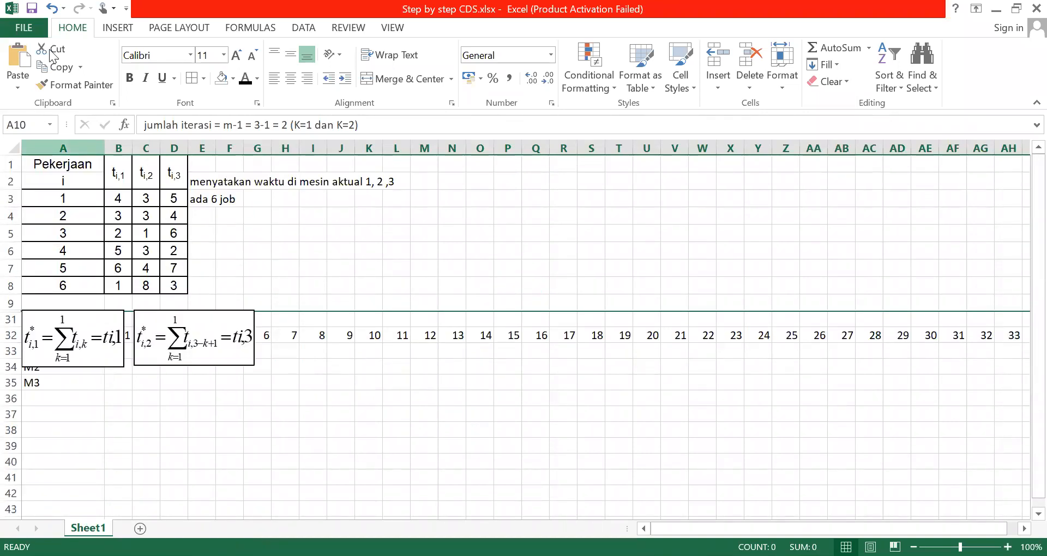
mouse_move(181, 312)
left_mouse_down()
mouse_move(362, 252)
mouse_move(402, 224)
left_mouse_up()
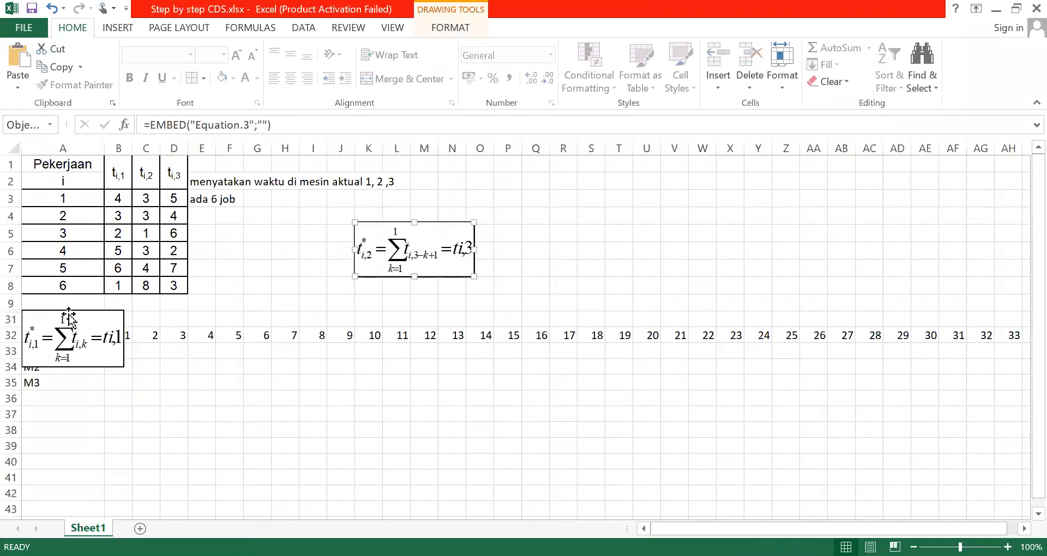
left_click_drag(71, 318, 83, 314)
left_click_drag(416, 234, 563, 231)
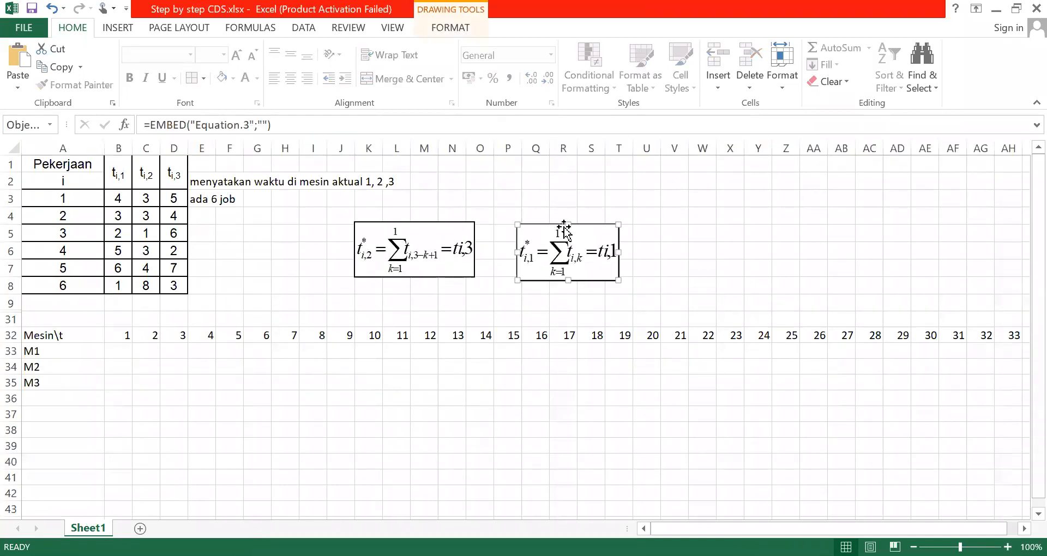
left_click(180, 417)
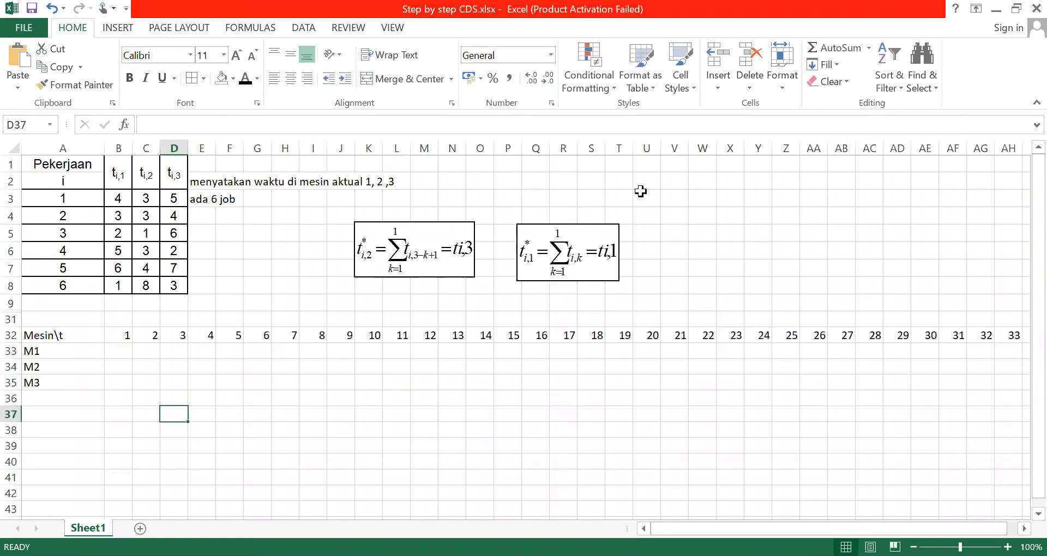
Undo the moves of both equation boxes and the hiding of rows 10 to 30
left_click(52, 8)
left_click(53, 8)
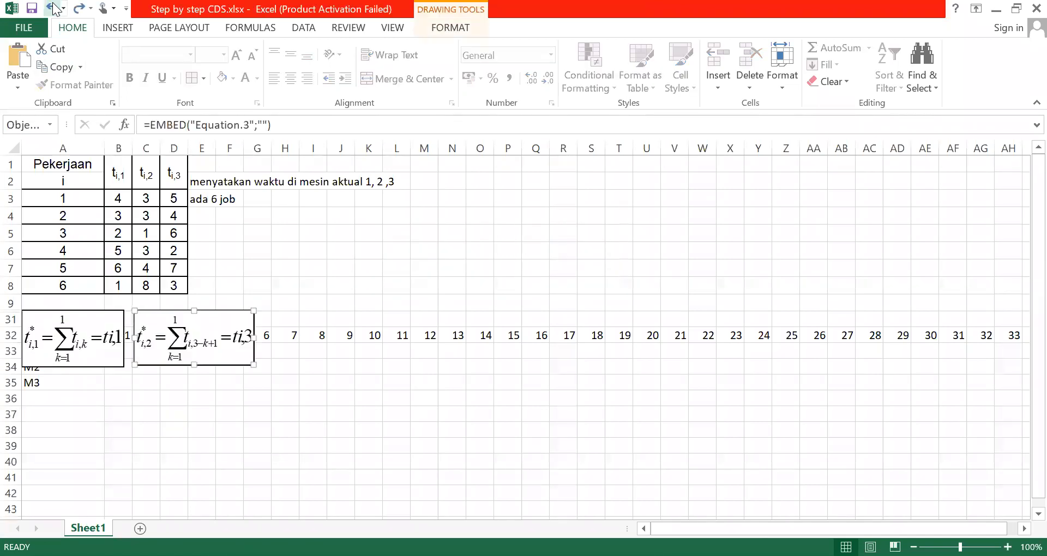
left_click(52, 8)
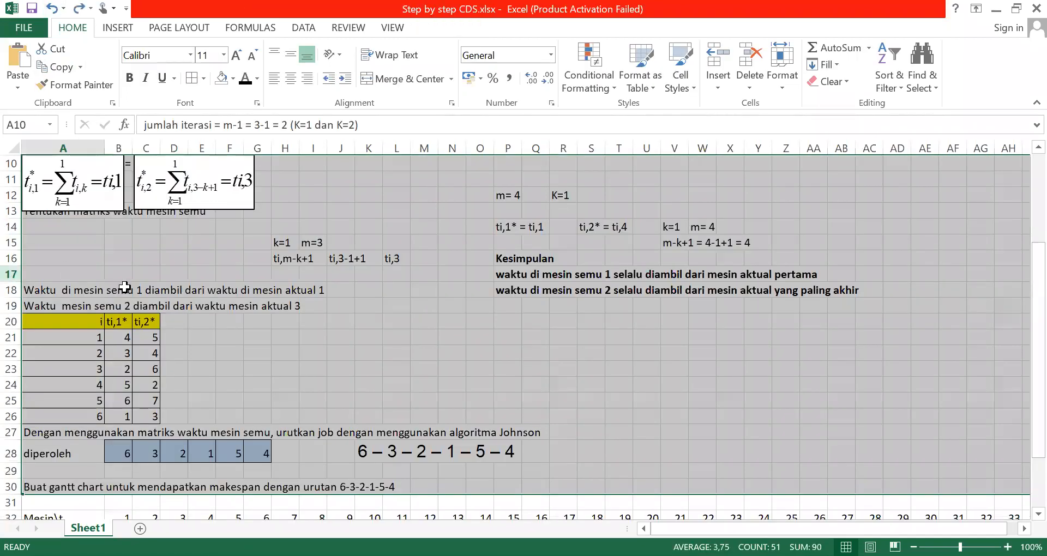
left_click(125, 287)
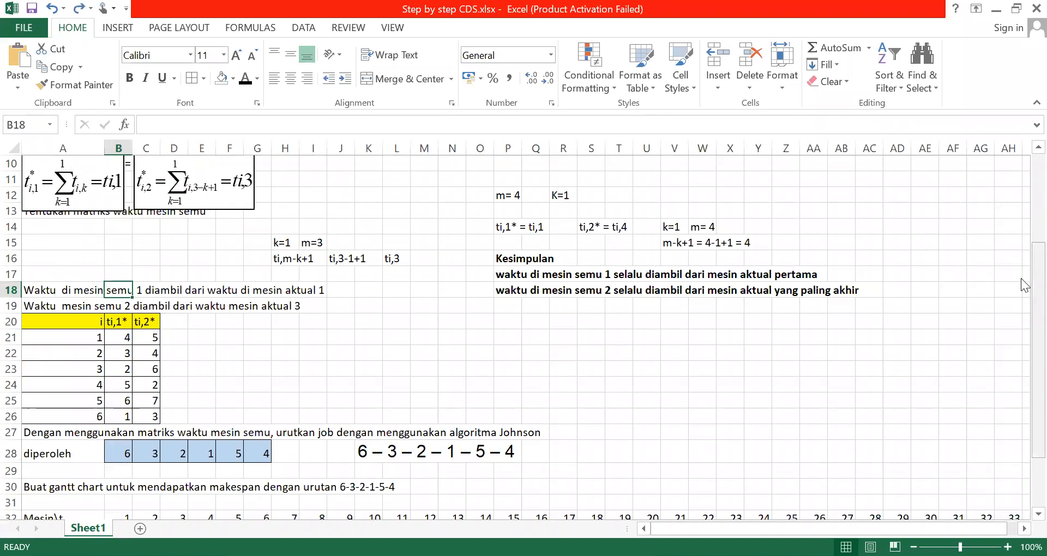
Hide rows 10 to 26, keeping the Johnson job sequence rows and the Gantt chart rows in view
scroll(1021, 247, "up", 1)
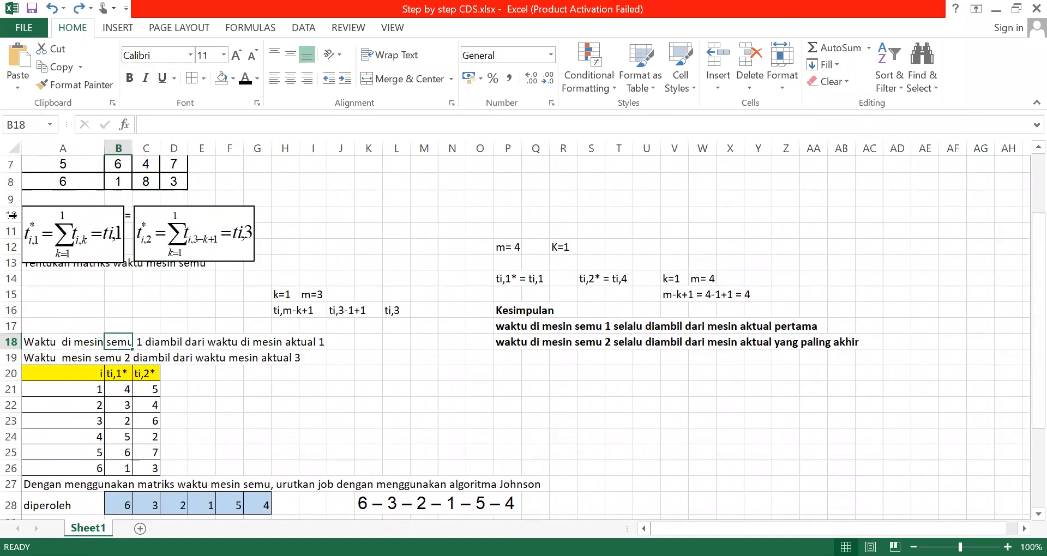
left_click(12, 216)
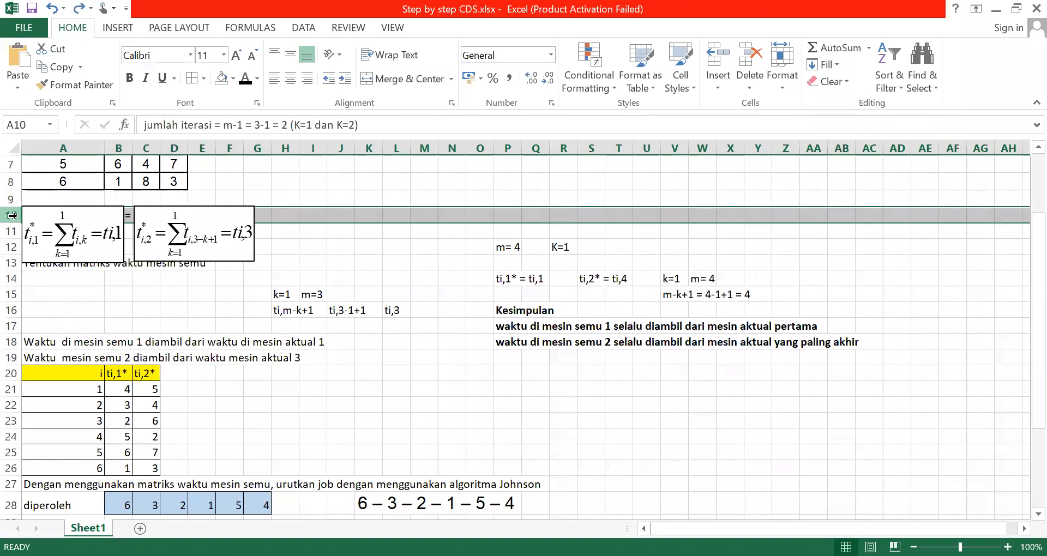
left_click_drag(12, 215, 12, 469)
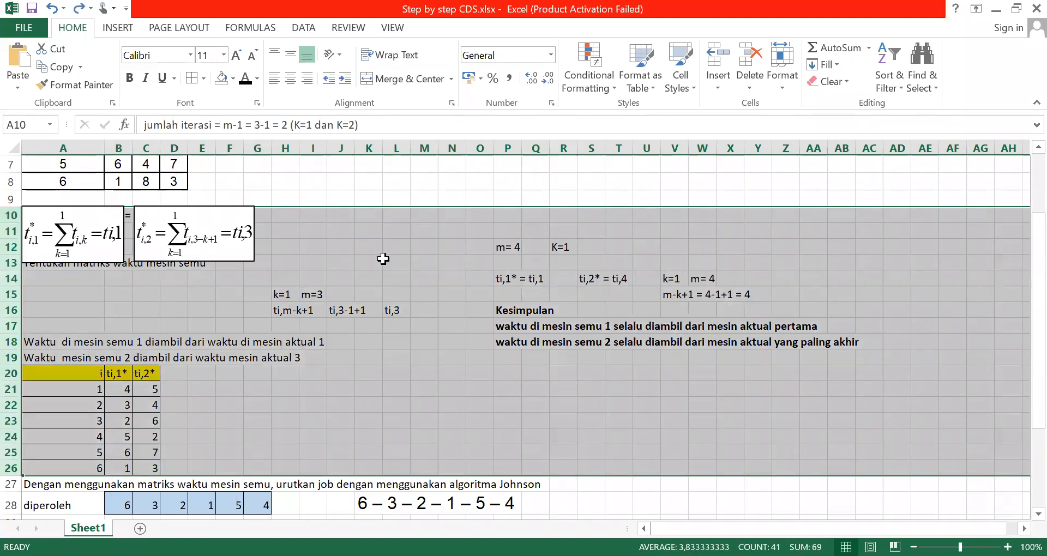
right_click(383, 259)
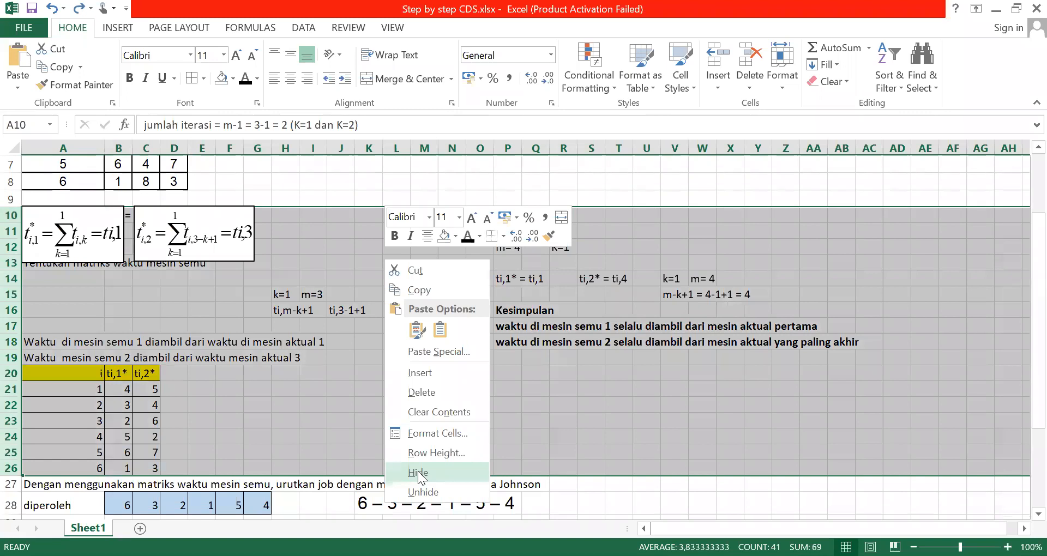
left_click(418, 473)
left_click(452, 285)
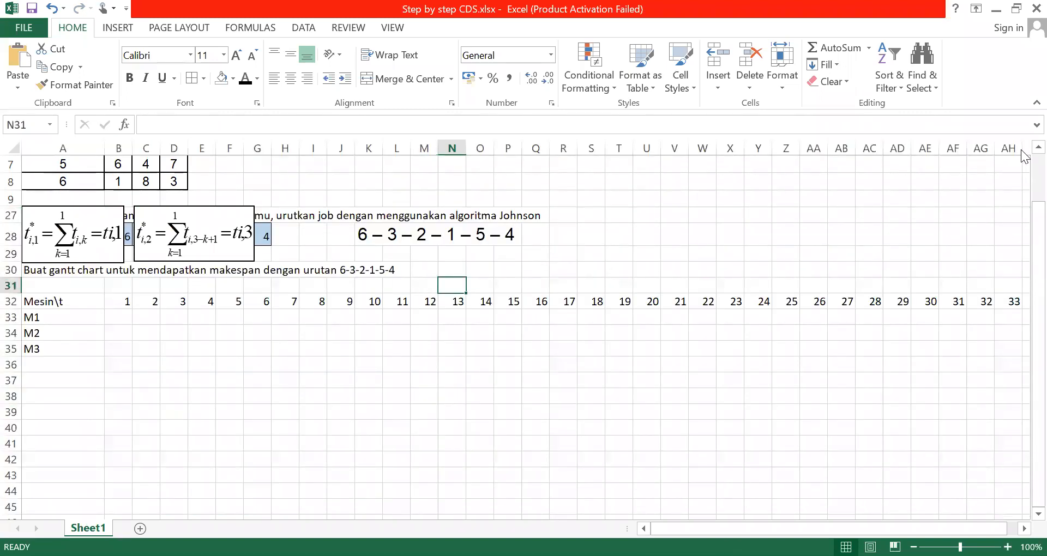
Move the ti,2* and ti,1* equation boxes off the job sequence rows, side by side in the empty area beside the job time table
left_click(1038, 146)
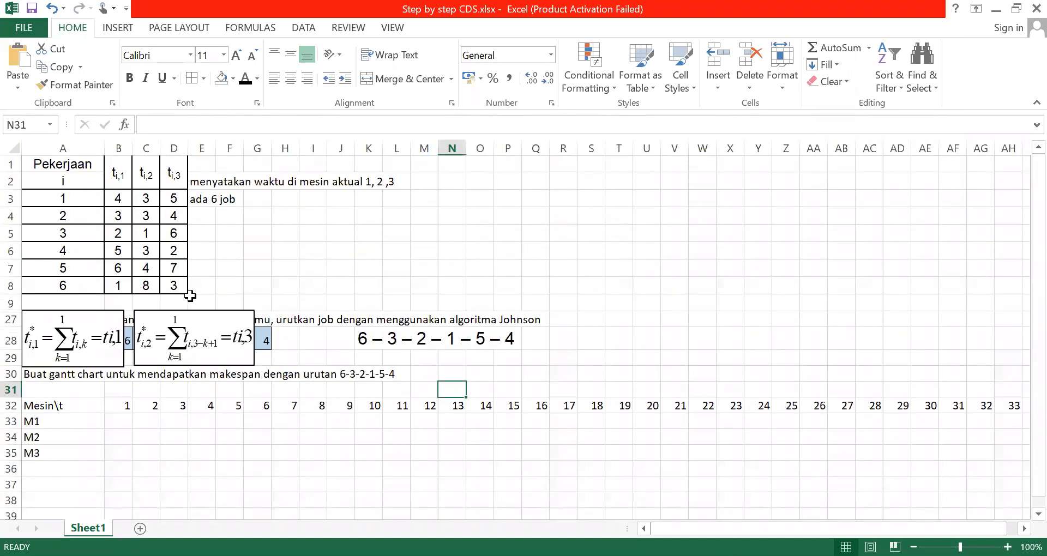
left_click_drag(196, 311, 308, 222)
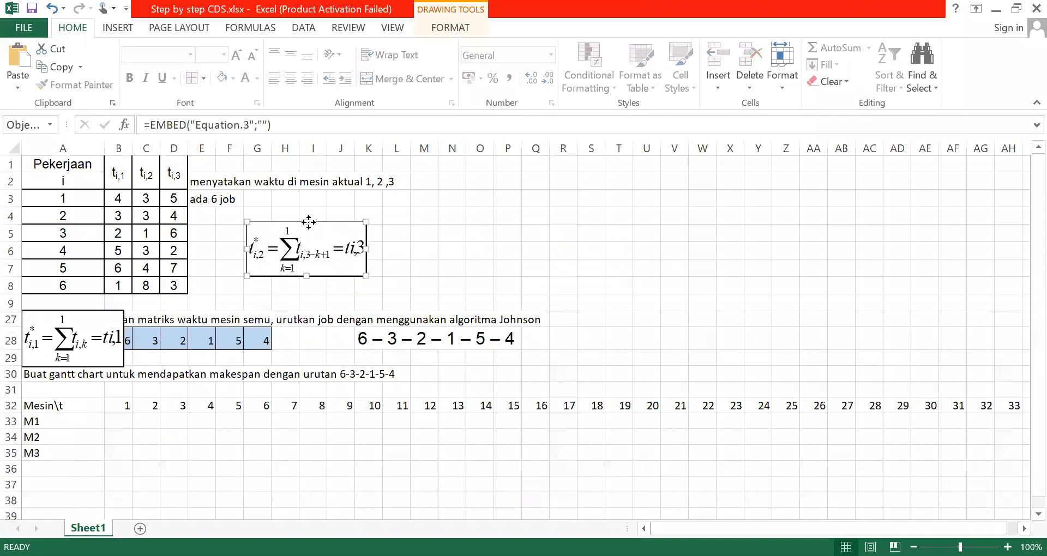
left_click(105, 319)
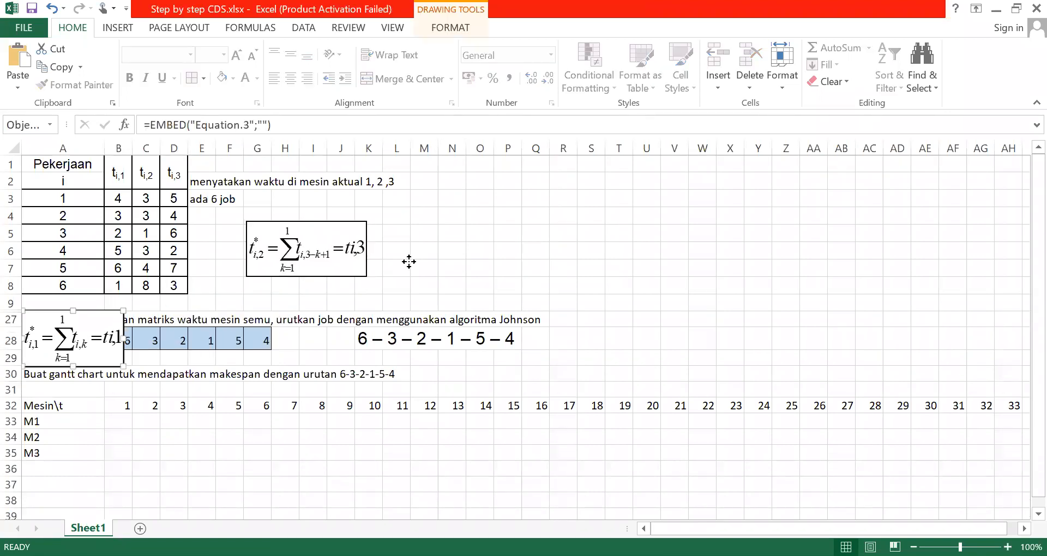
left_click_drag(409, 262, 452, 256)
left_click(413, 281)
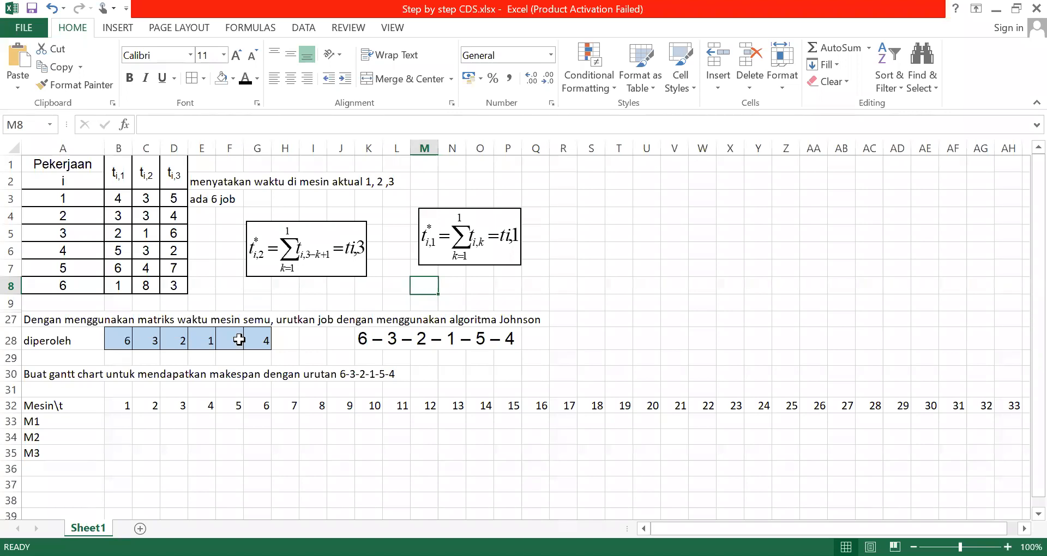
left_click(111, 197)
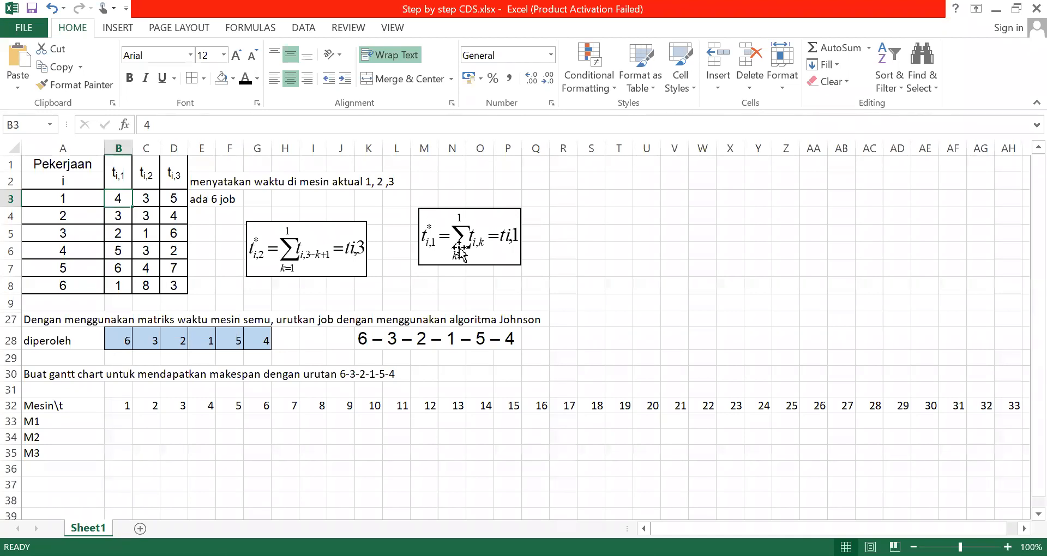
key("alt+Tab")
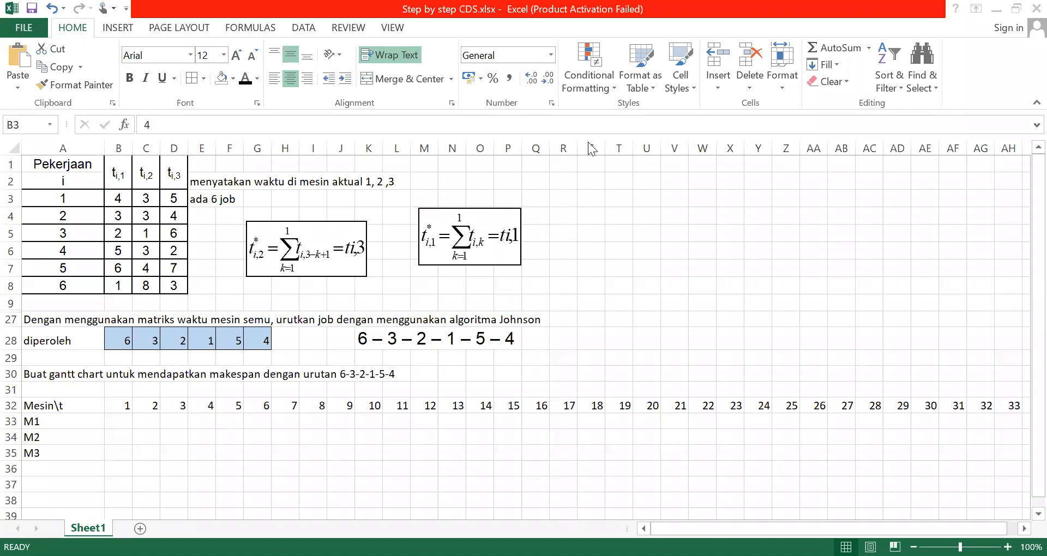
key("alt+Tab")
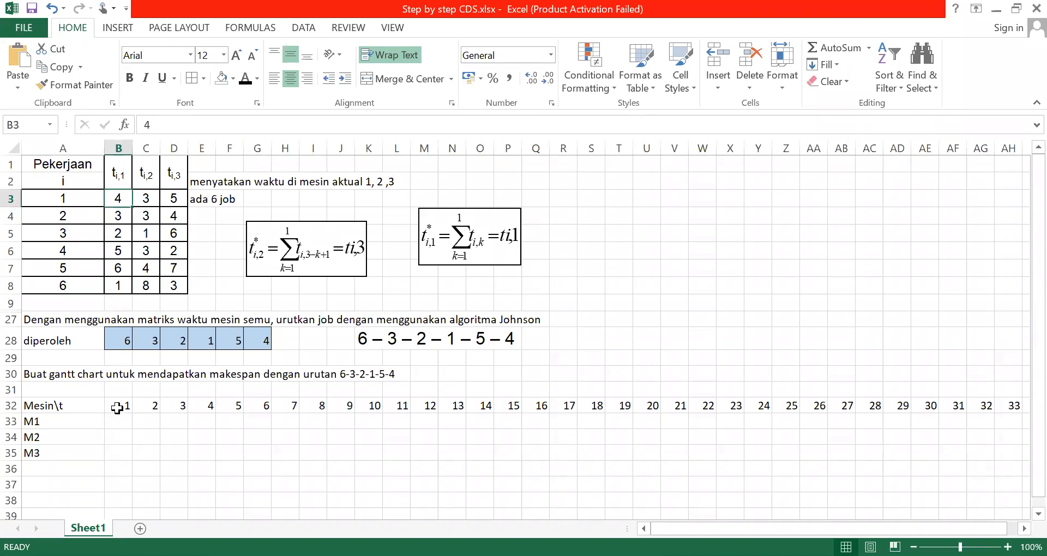
left_click(117, 407)
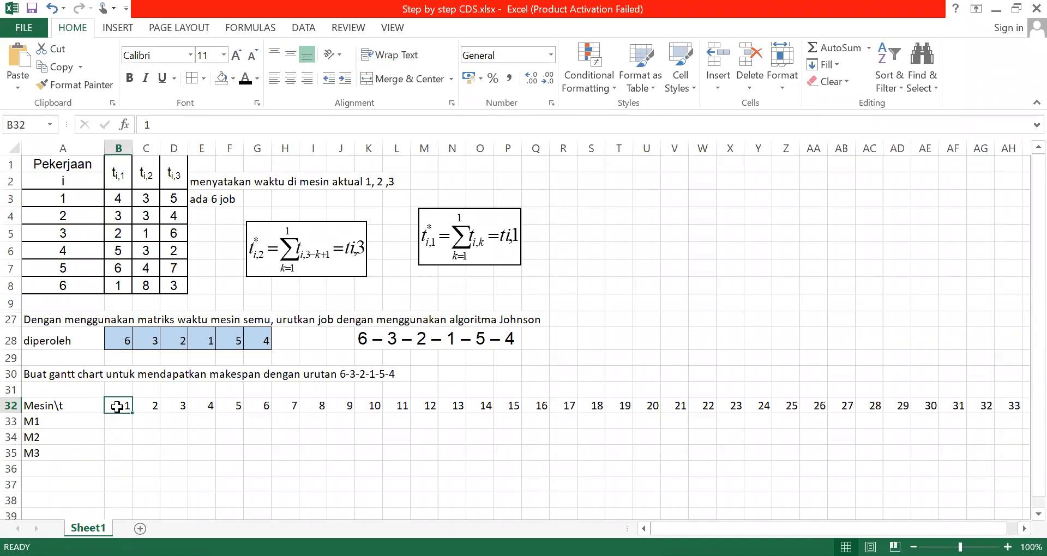
right_click(119, 408)
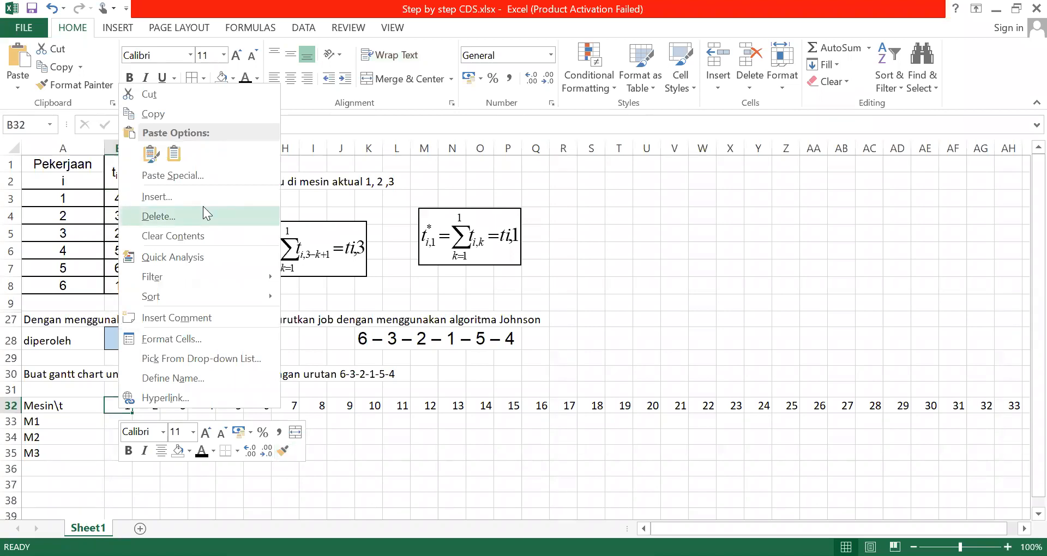
left_click(113, 438)
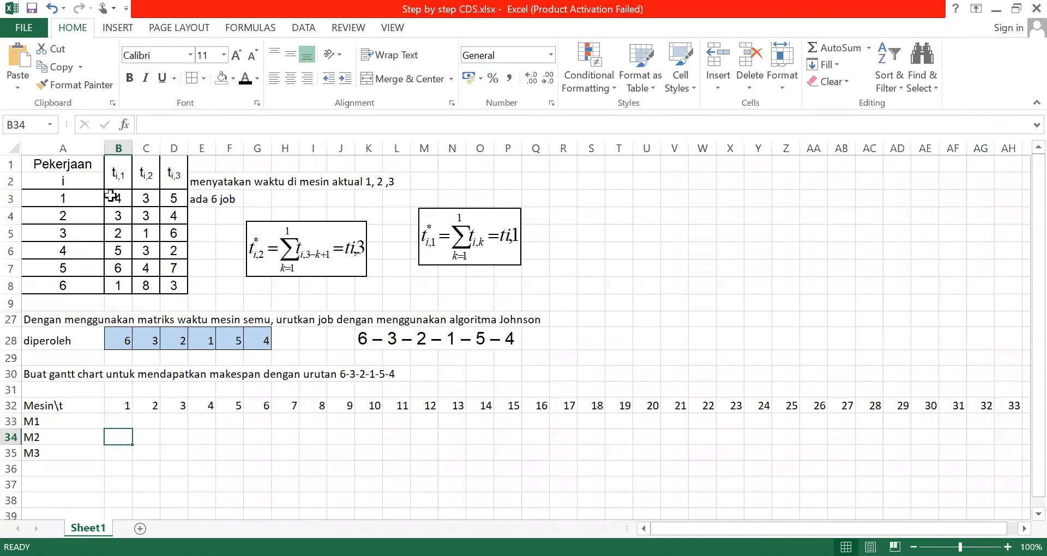
left_click(97, 407)
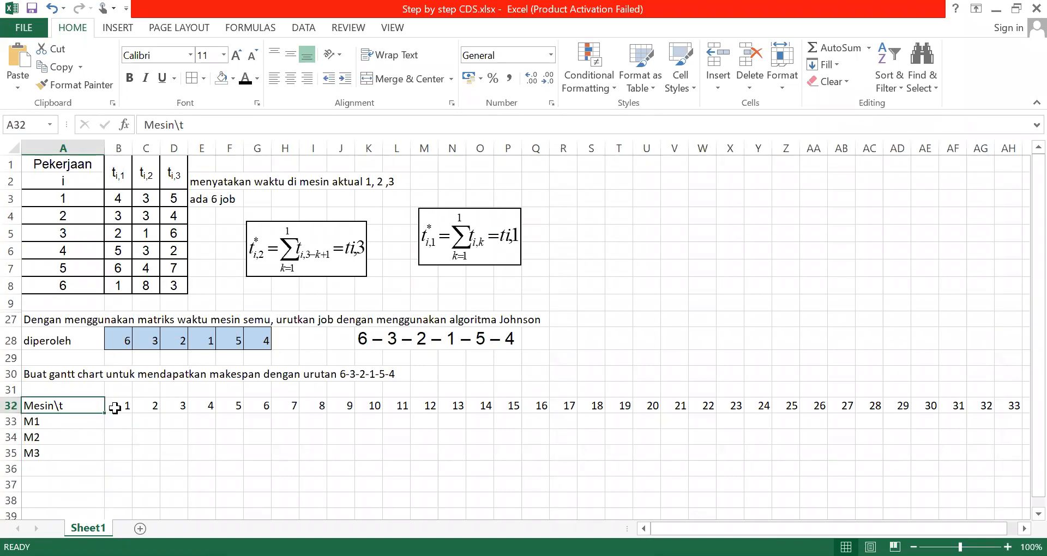
Insert an entire blank column before column B, between the Mesin\t labels and the first time unit of the Gantt chart
left_click(116, 408)
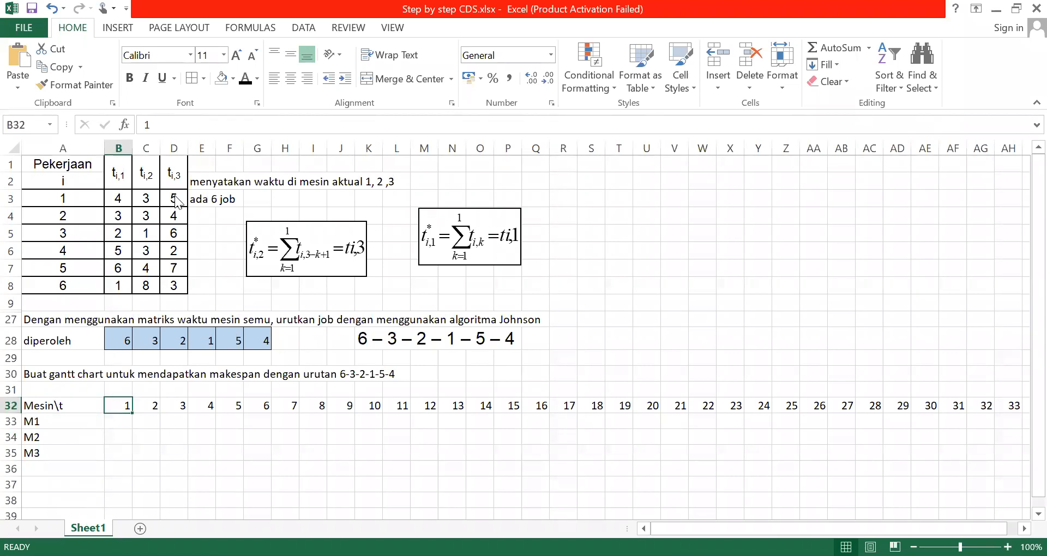
right_click(118, 409)
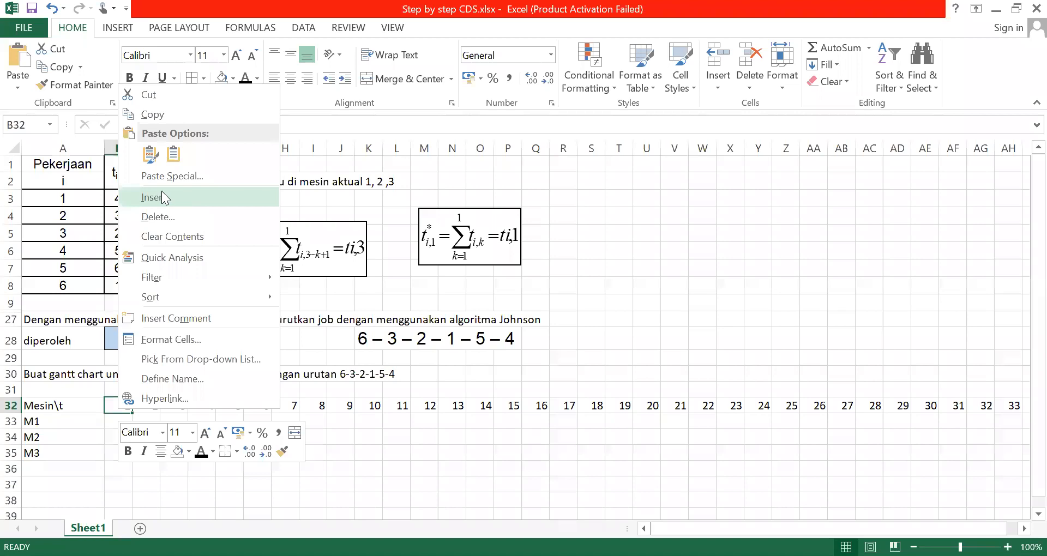
left_click(157, 197)
key("r")
left_click(170, 208)
left_click(162, 239)
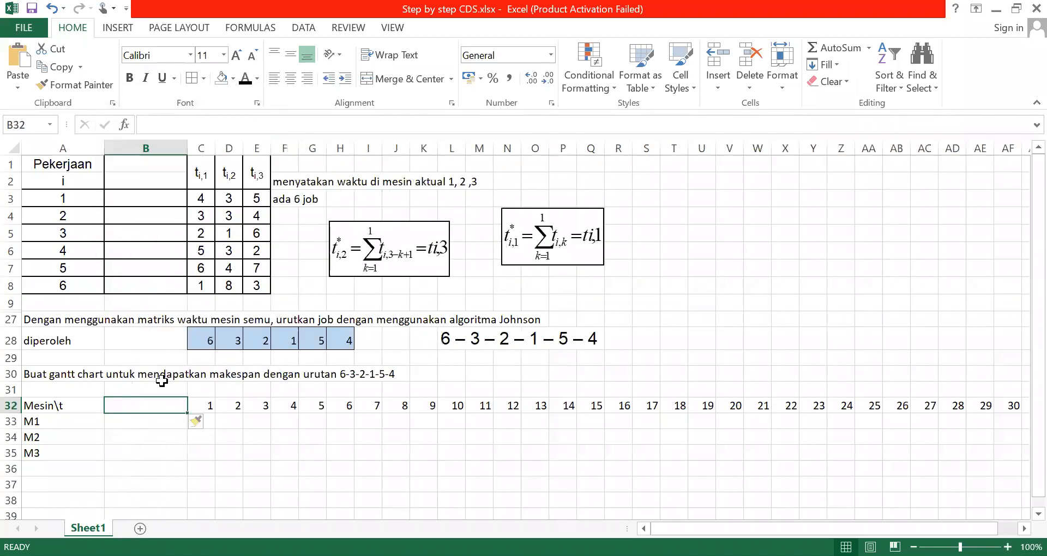
Enter time unit 0 in the blank cell beside the Mesin\t label and narrow column B to match the other time-unit columns
type("0")
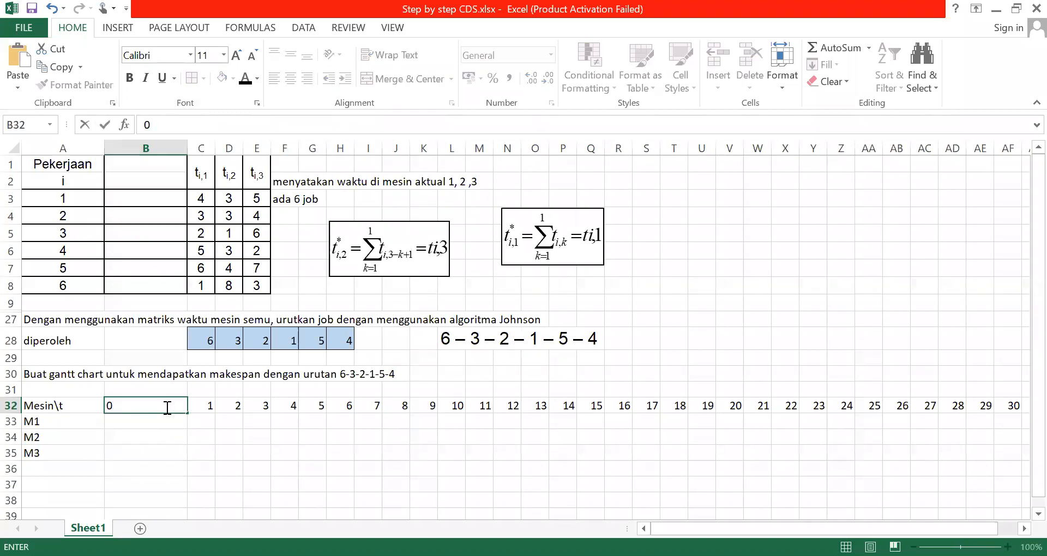
left_click(219, 470)
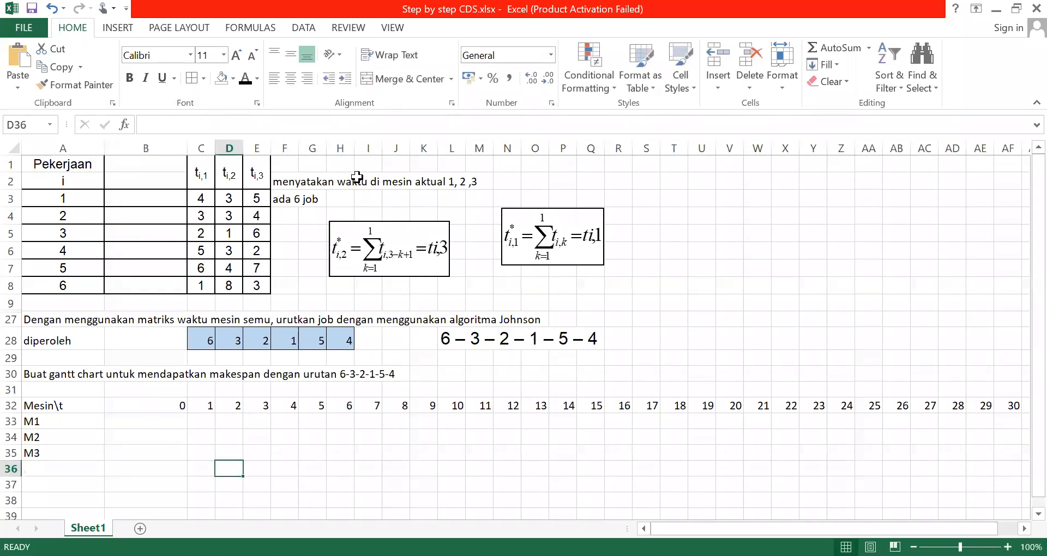
left_click(570, 156)
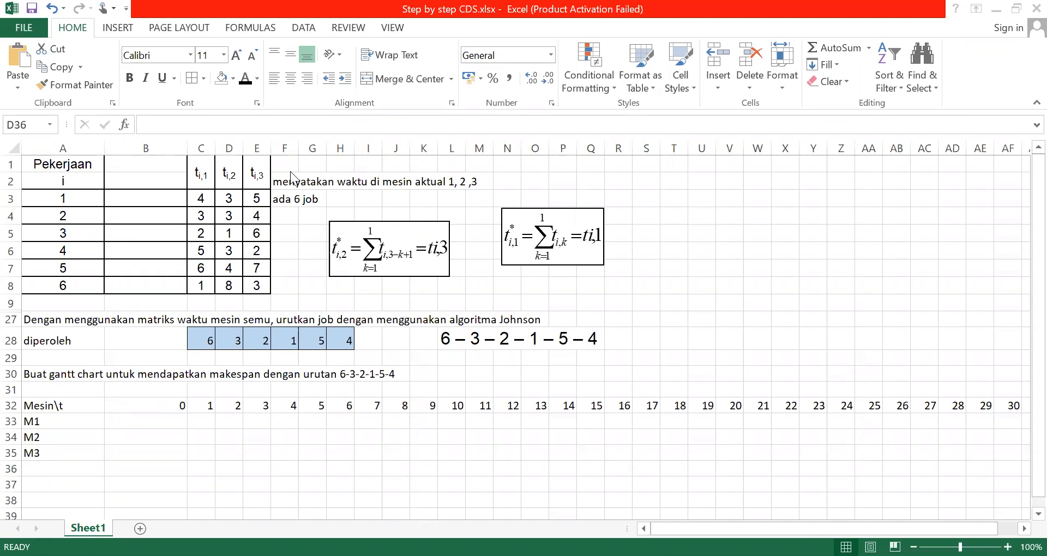
left_click(170, 404)
left_click_drag(187, 151, 132, 152)
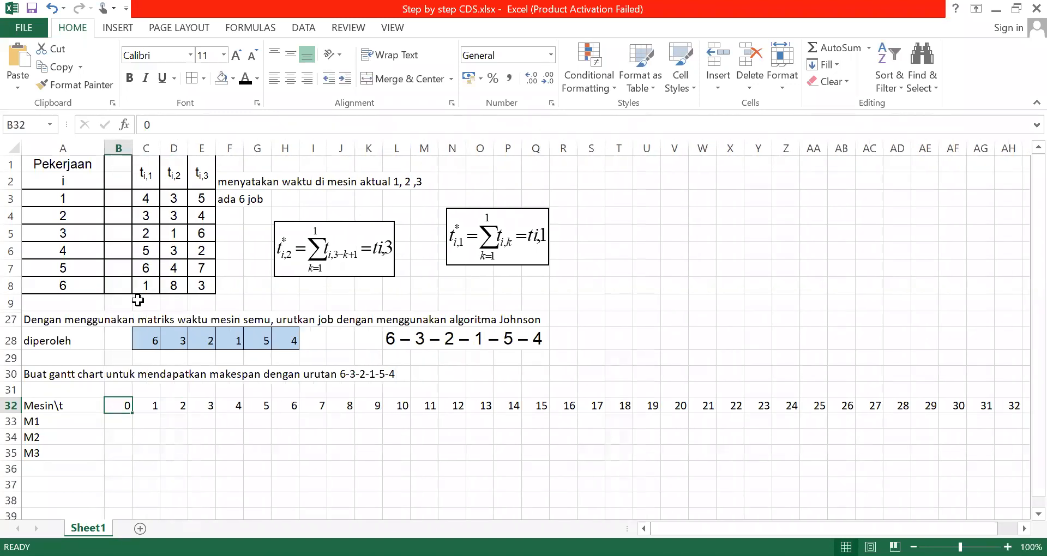
left_click(114, 420)
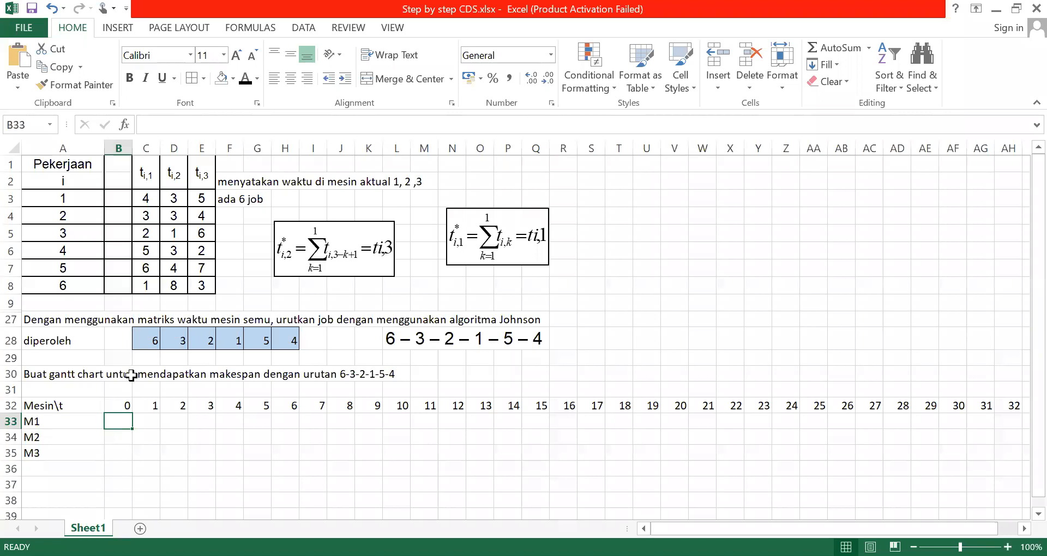
left_click(156, 339)
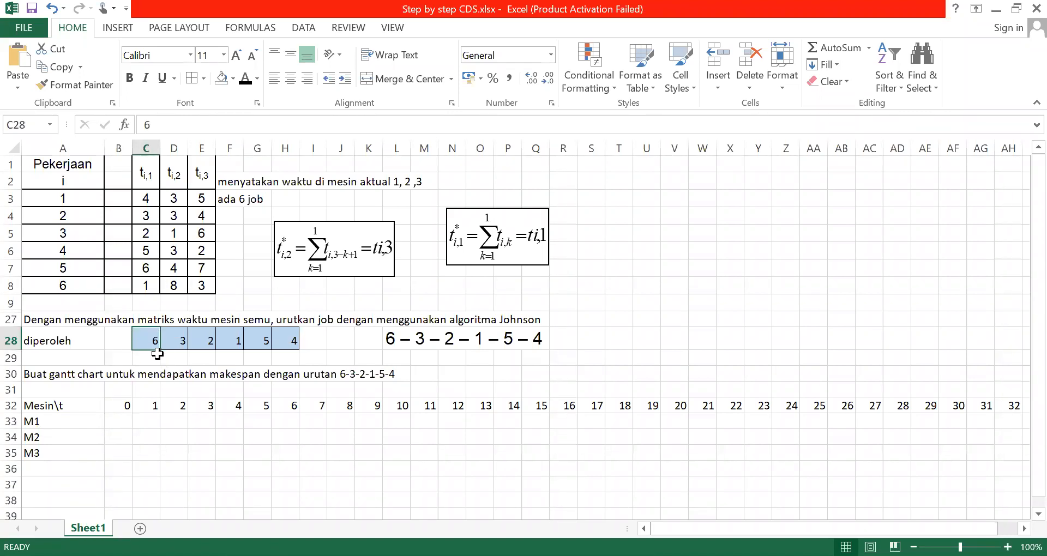
left_click(143, 285)
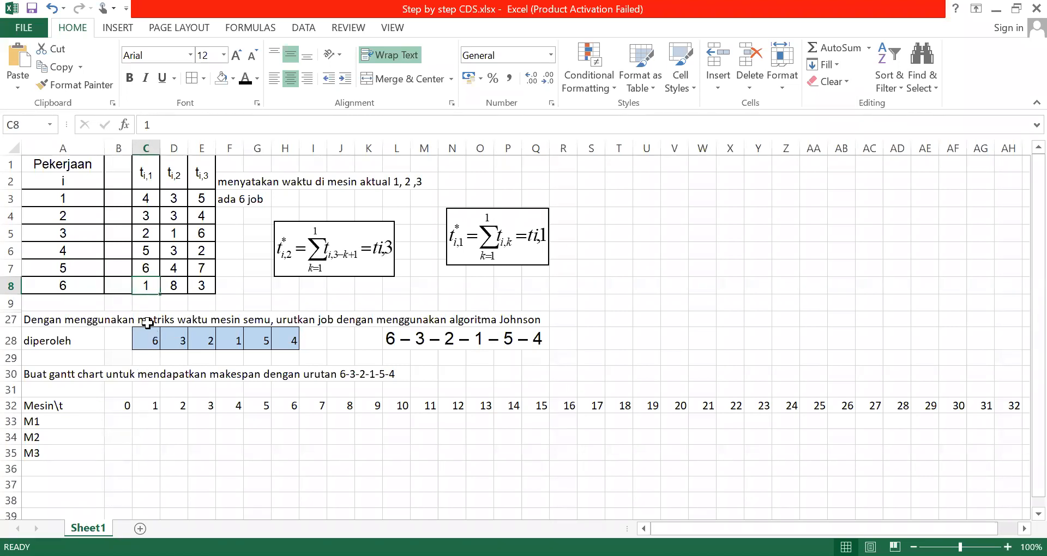
left_click(141, 421)
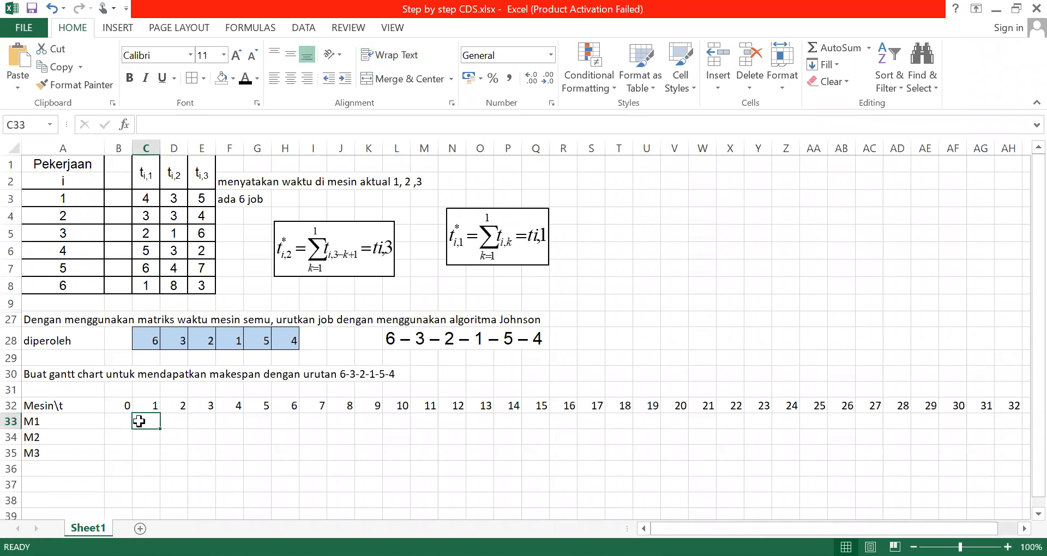
left_click(121, 410)
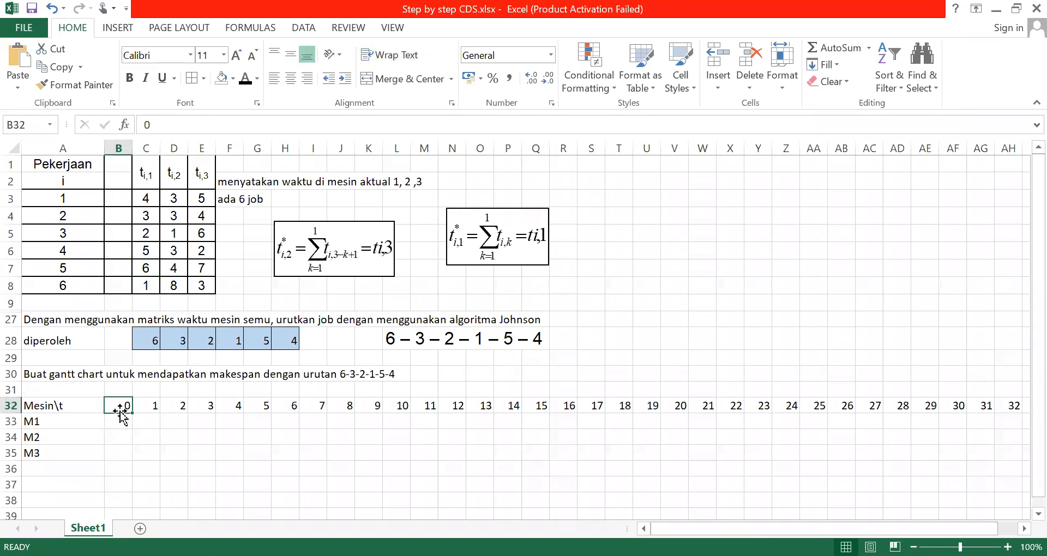
Undo the narrowing of column B, the time unit 0 entry and the insertion of the blank column
left_click(52, 9)
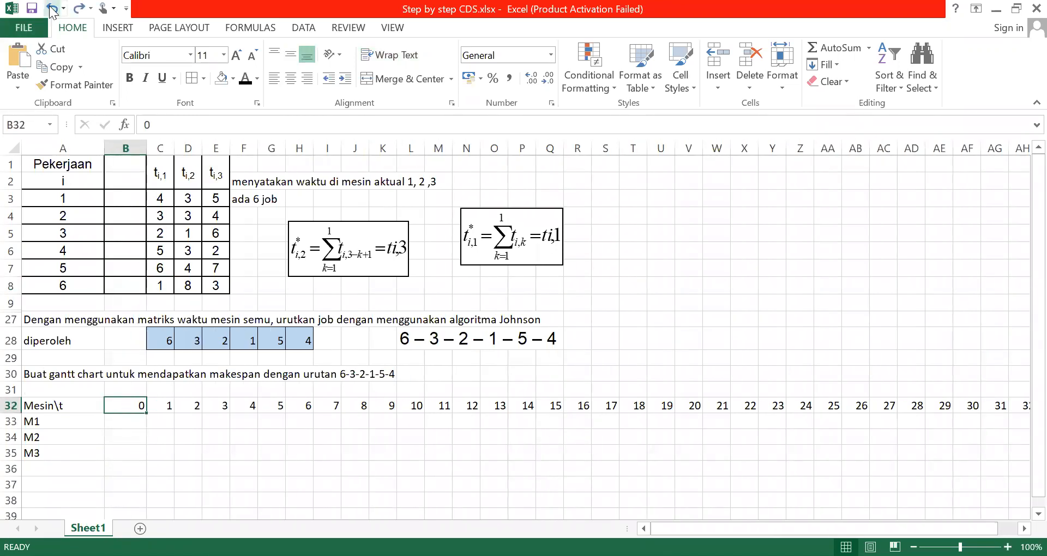
left_click(52, 9)
left_click(52, 9)
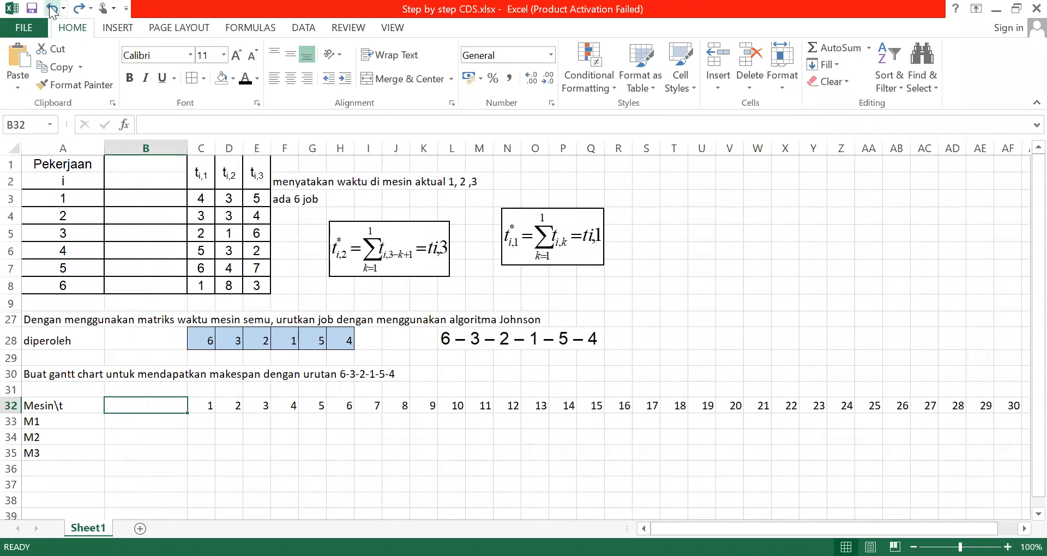
left_click(52, 9)
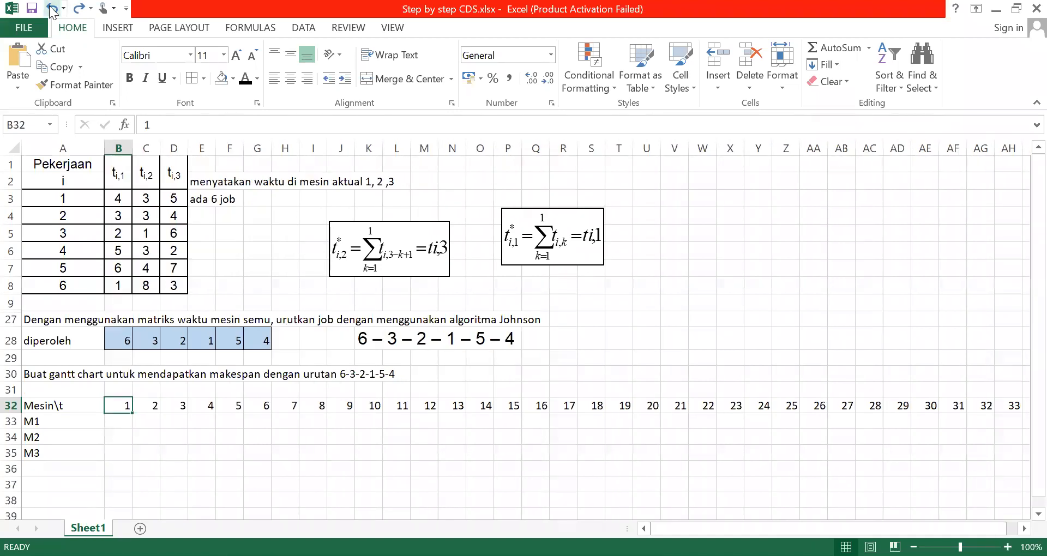
left_click(112, 419)
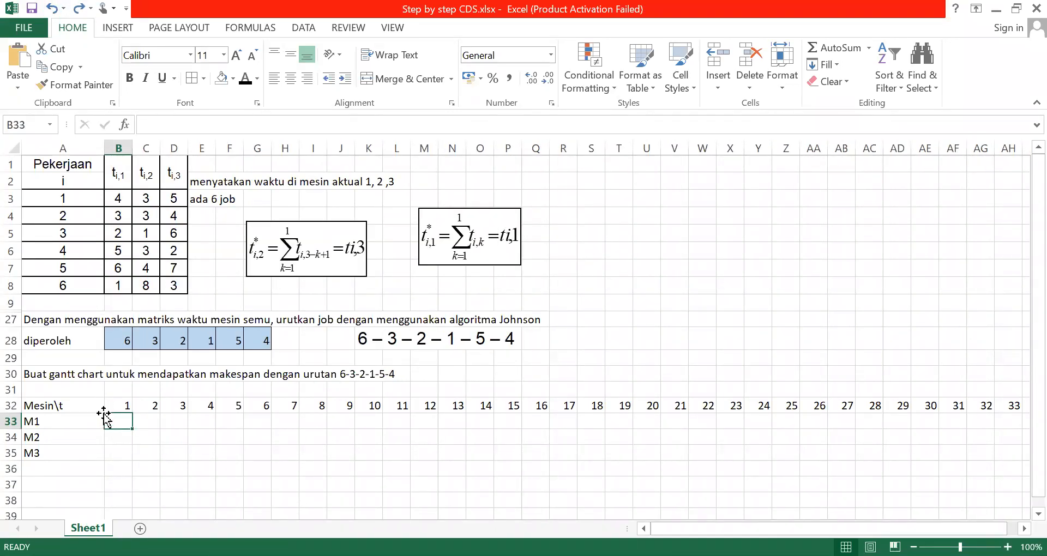
left_click(117, 406)
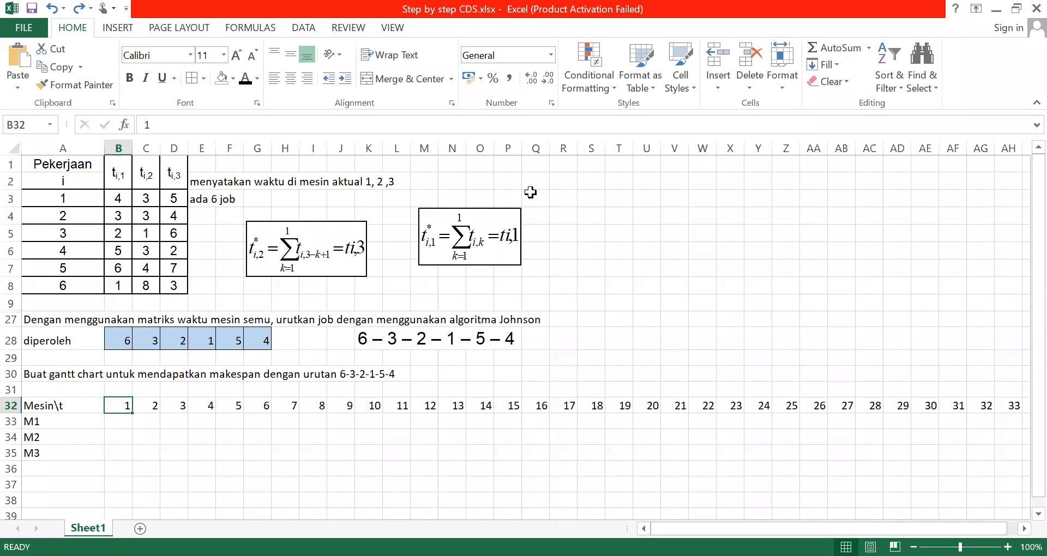
left_click(587, 152)
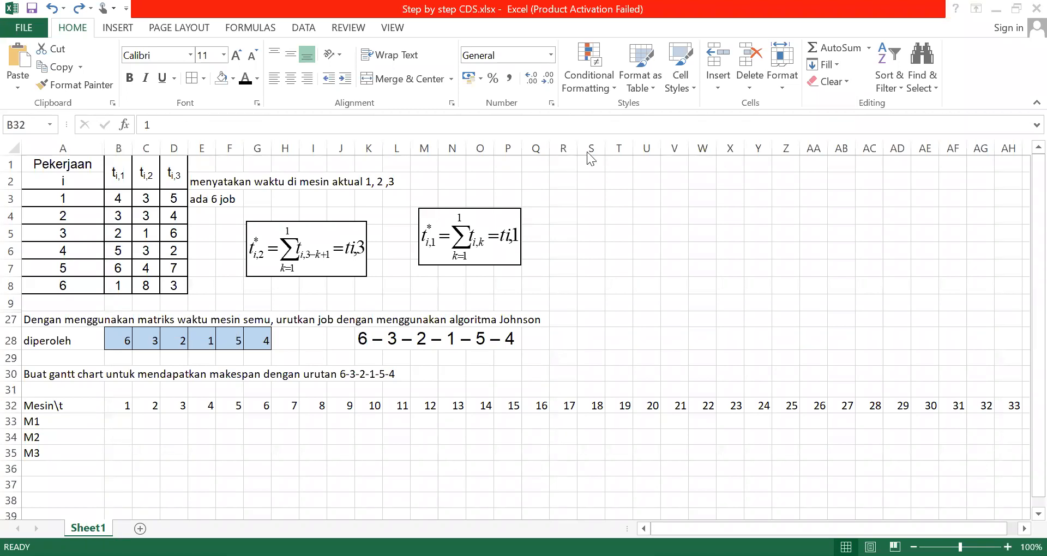
Fill the M1 cell under time unit 1 with red and label it J6
left_click(117, 421)
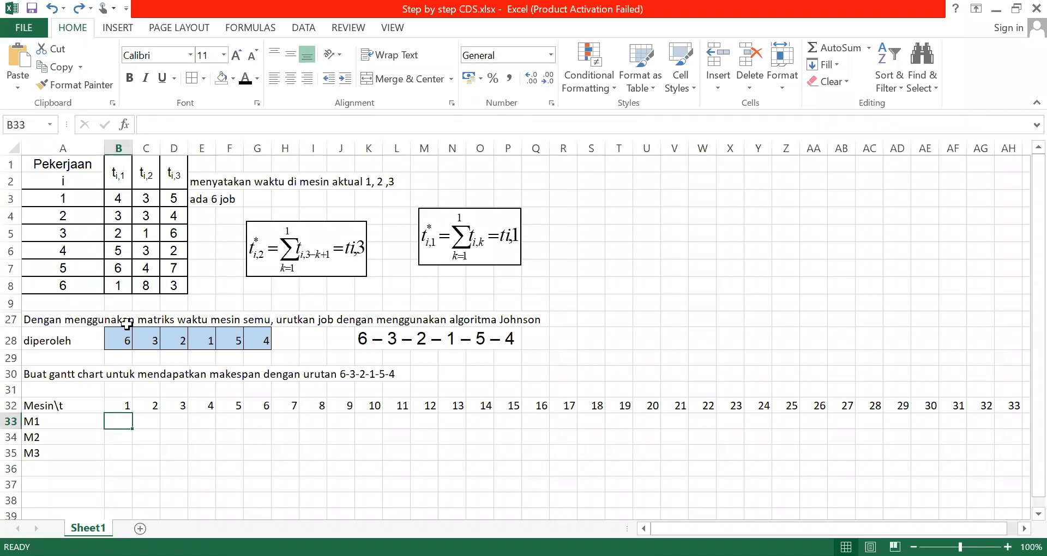
left_click(233, 78)
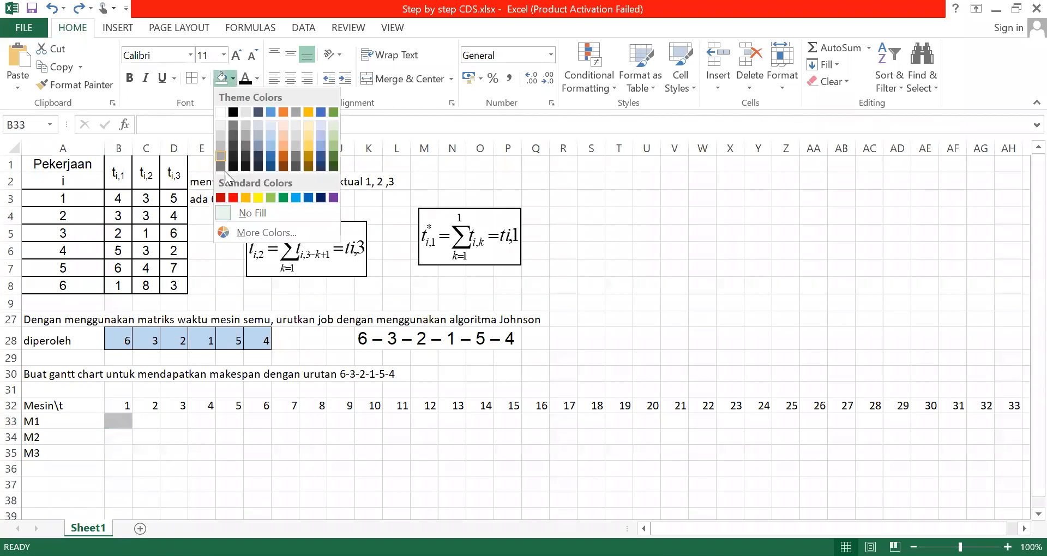
left_click(233, 197)
left_click(174, 435)
left_click(120, 421)
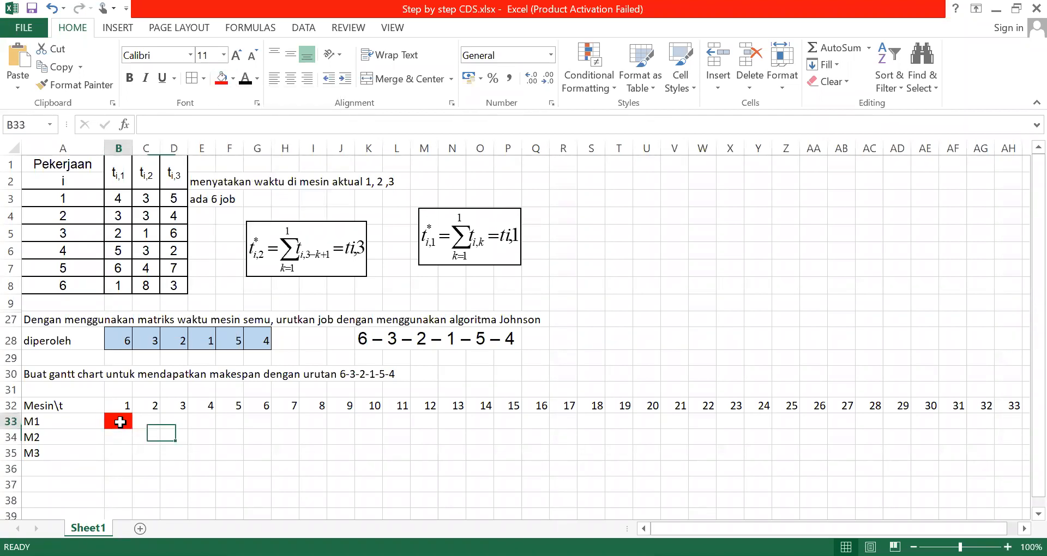
type("J6")
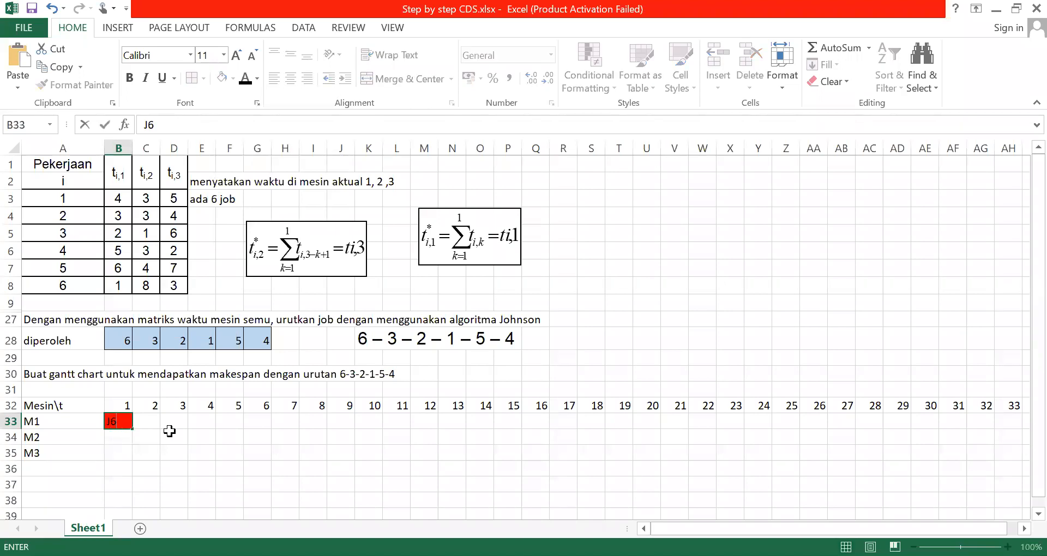
left_click(171, 433)
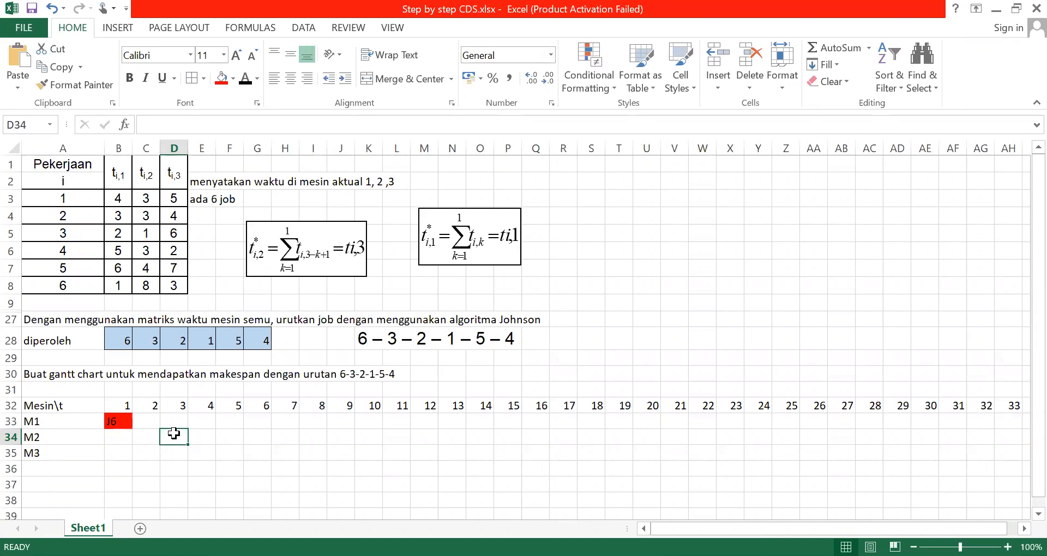
left_click(143, 436)
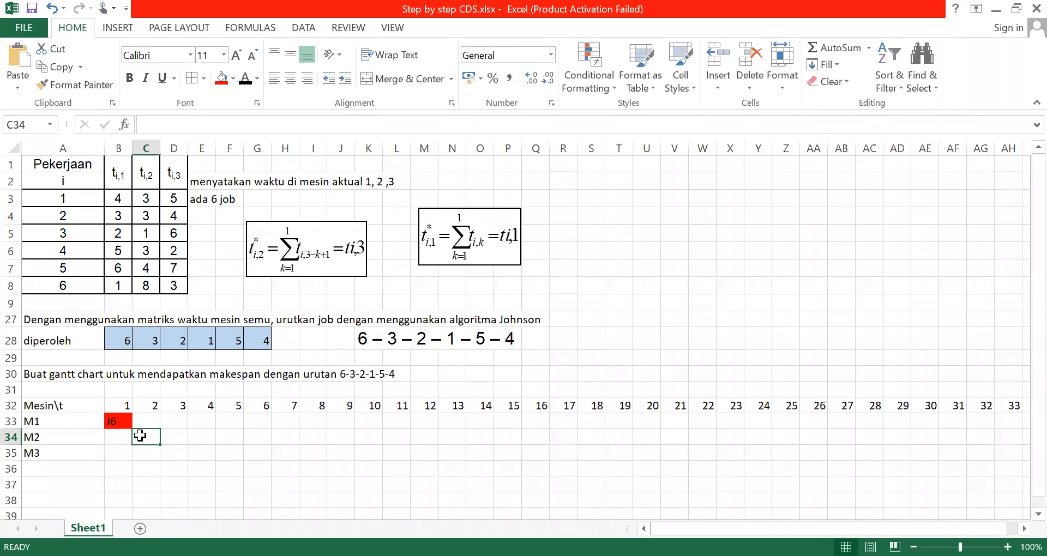
left_click(173, 453)
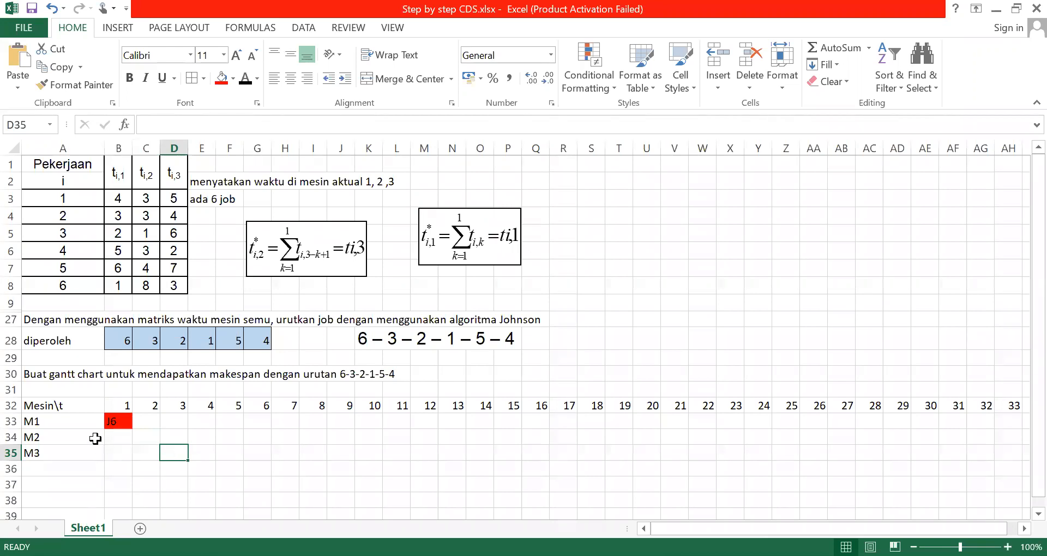
left_click(117, 421)
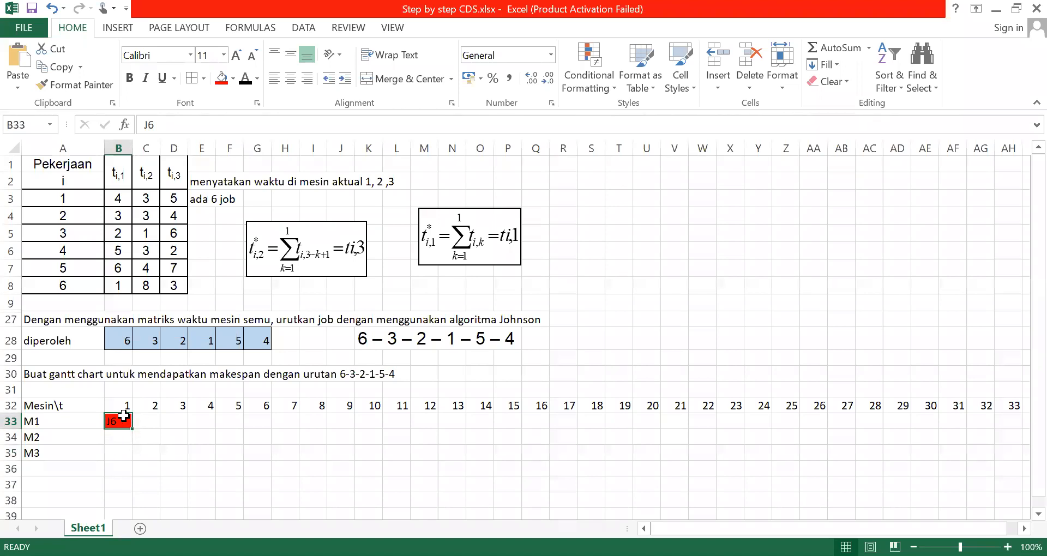
Fill the M2 cells under time units 2 to 9 with the same red as job 6 on M1
left_click(142, 439)
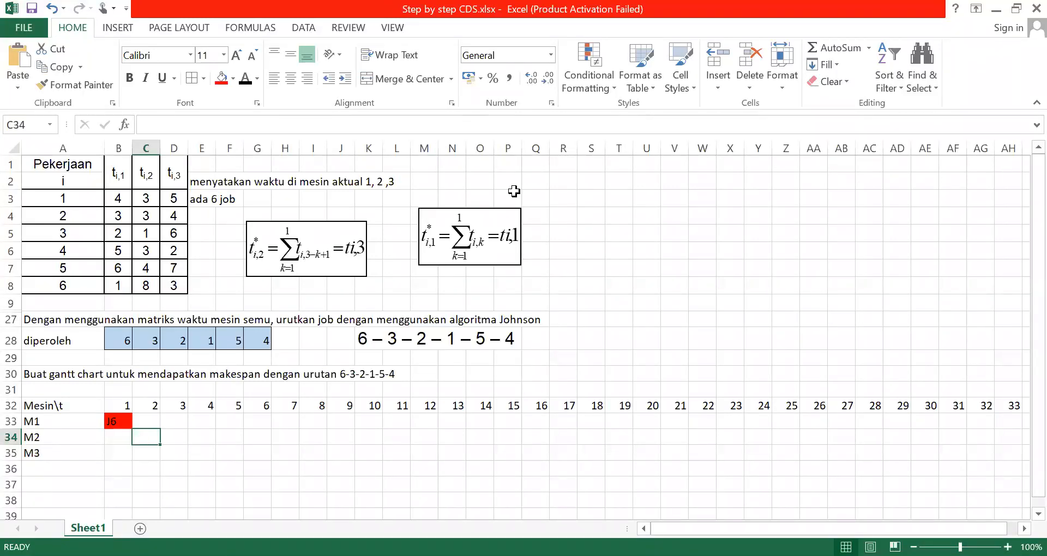
key("alt+Tab")
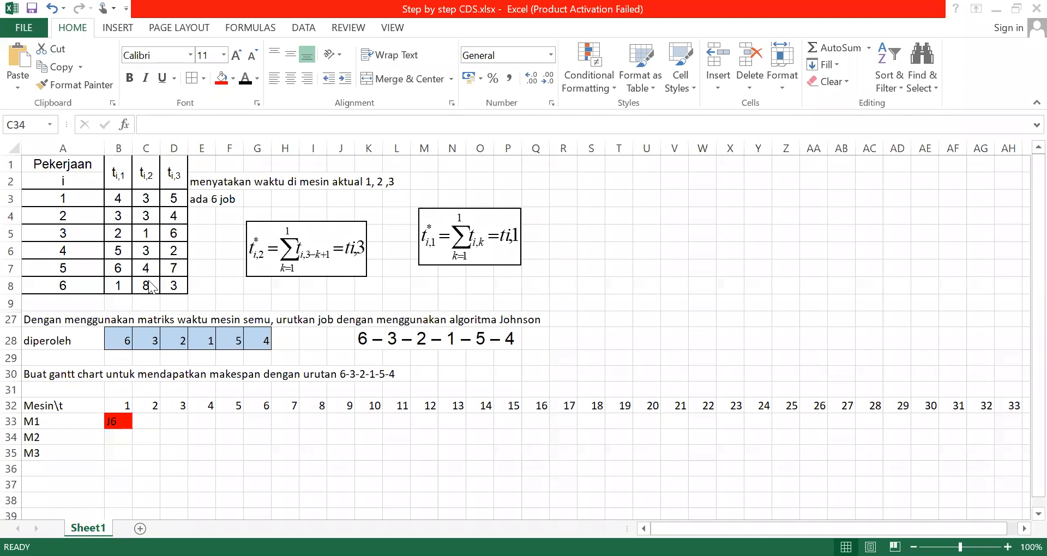
left_click(120, 419)
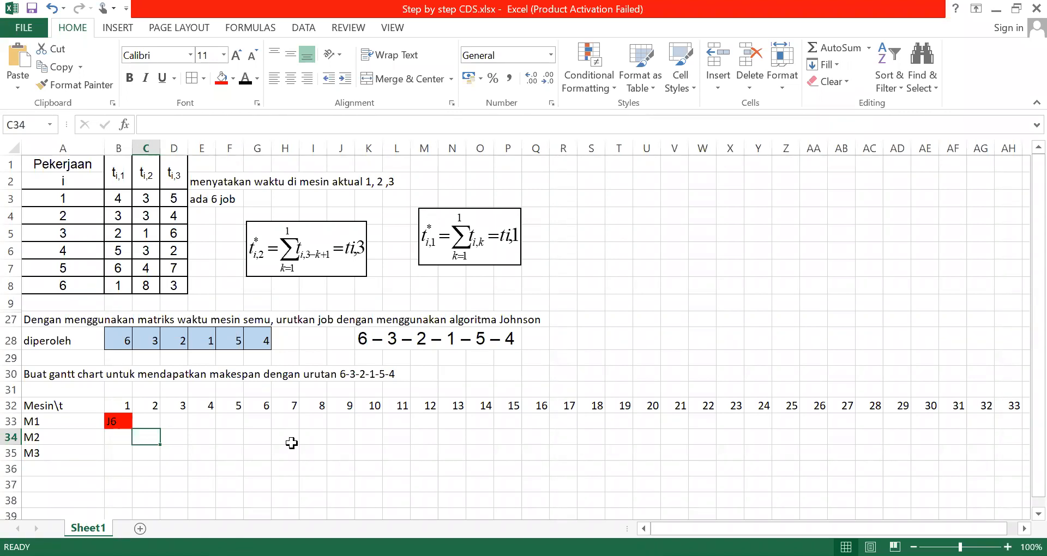
key("shift+Right")
key("shift+Right")
key("shift+Right")
key("shift+Right")
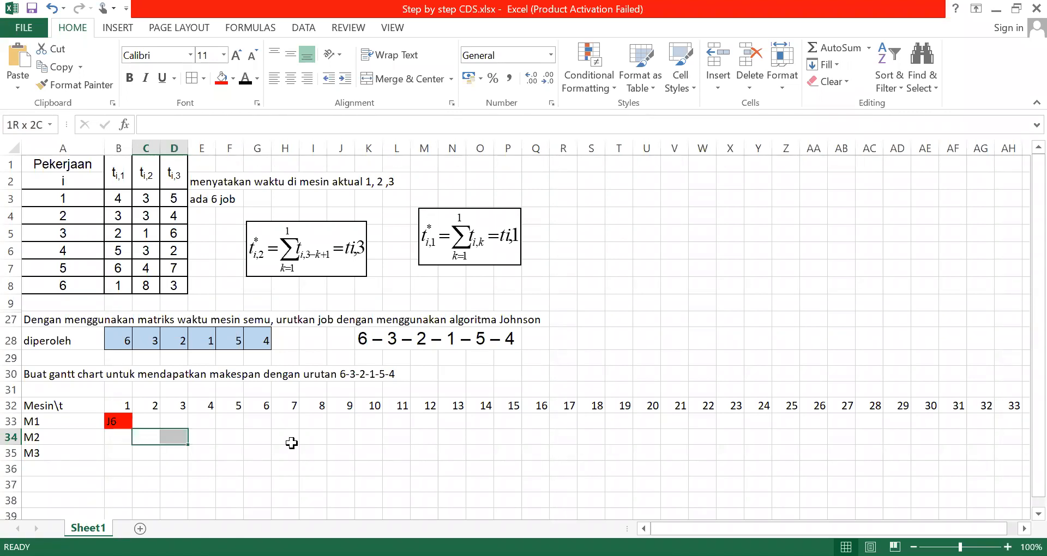
key("shift+Right")
key("shift+Right")
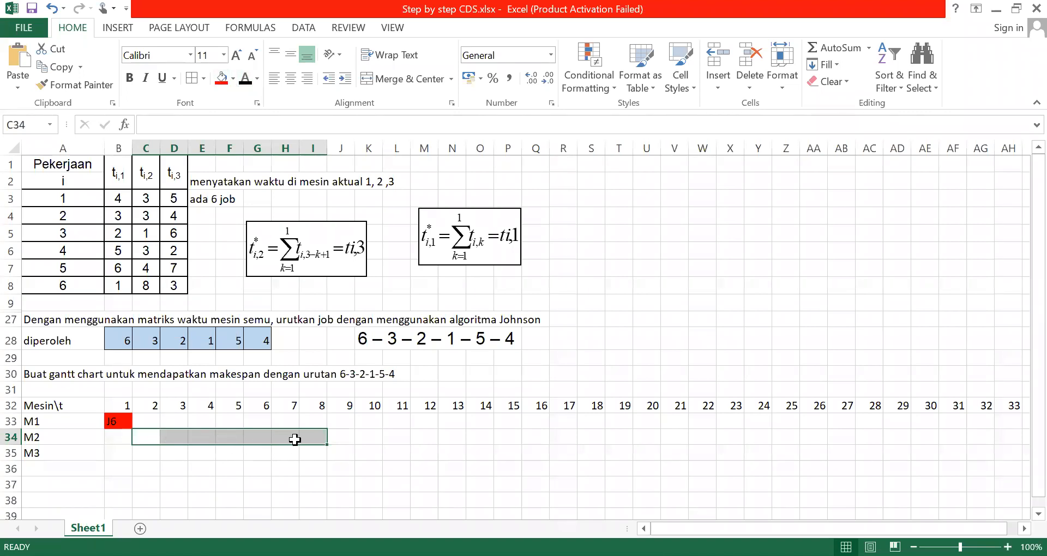
key("shift+Right")
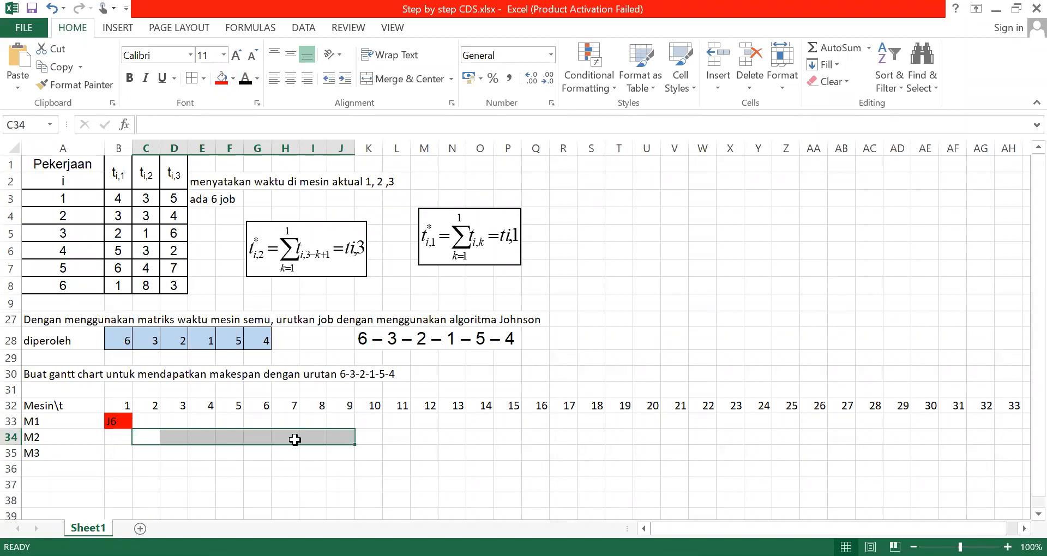
left_click(221, 81)
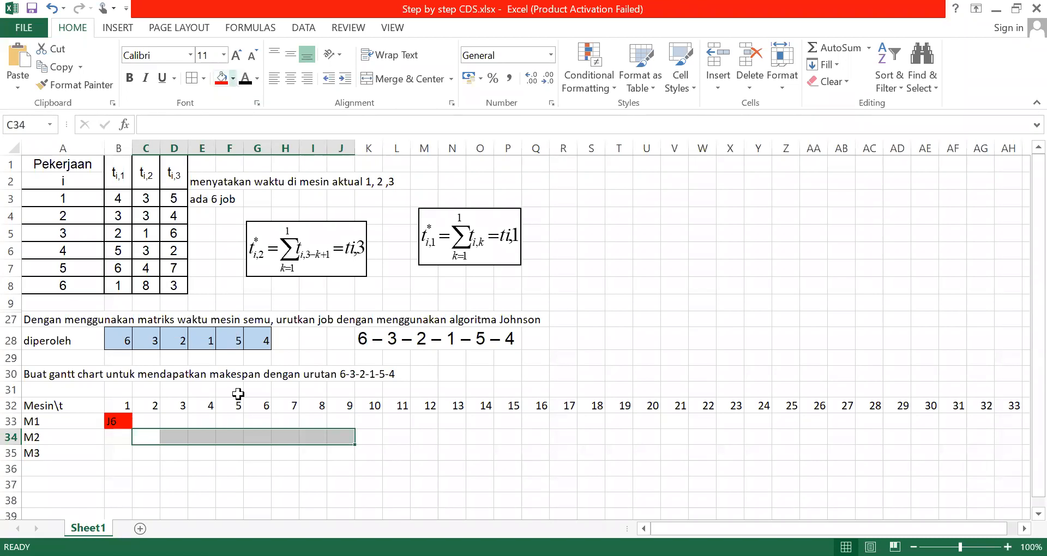
Label the red M2 bar J6 in its cell under time unit 6
left_click(257, 434)
type("J^")
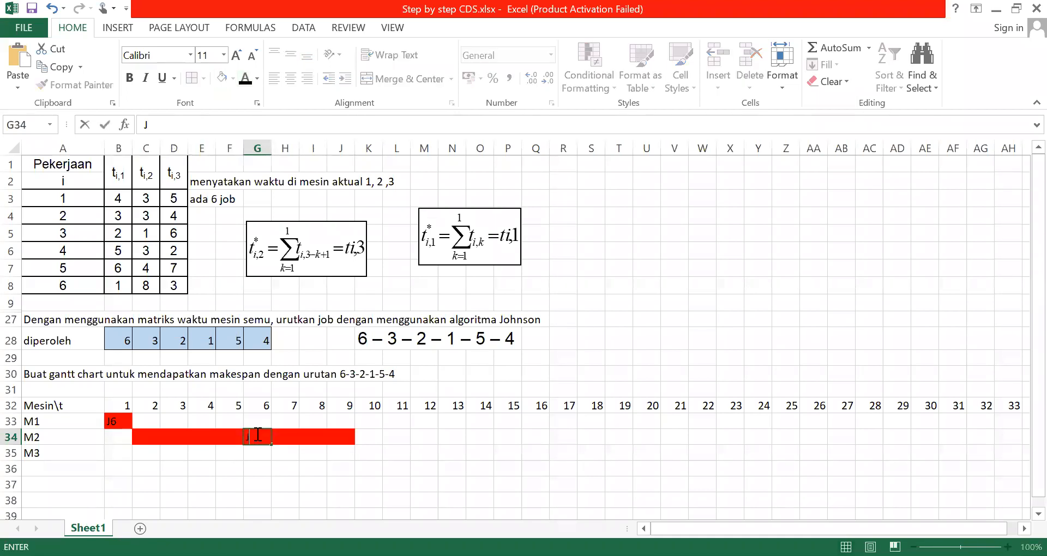
left_click(407, 449)
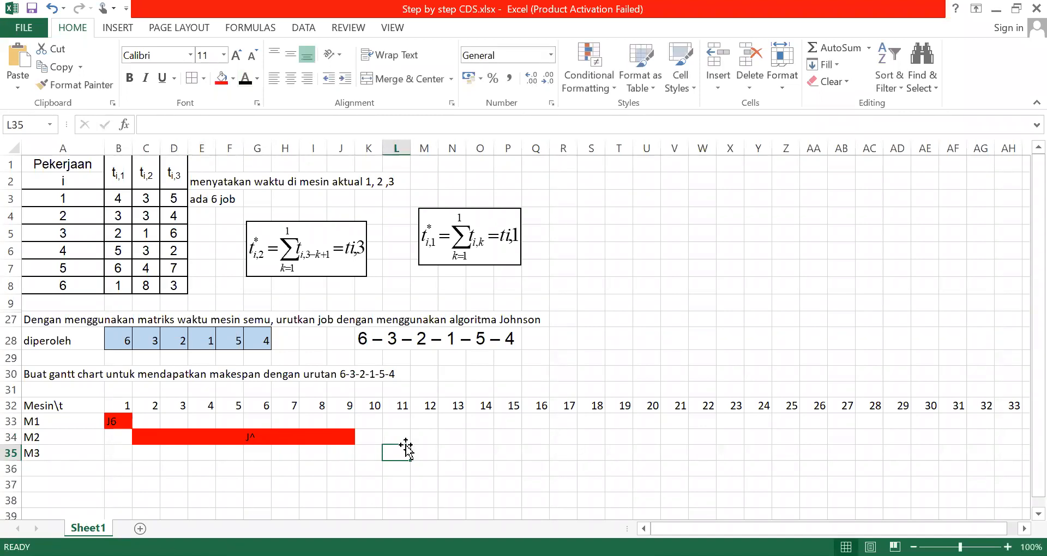
left_click(252, 436)
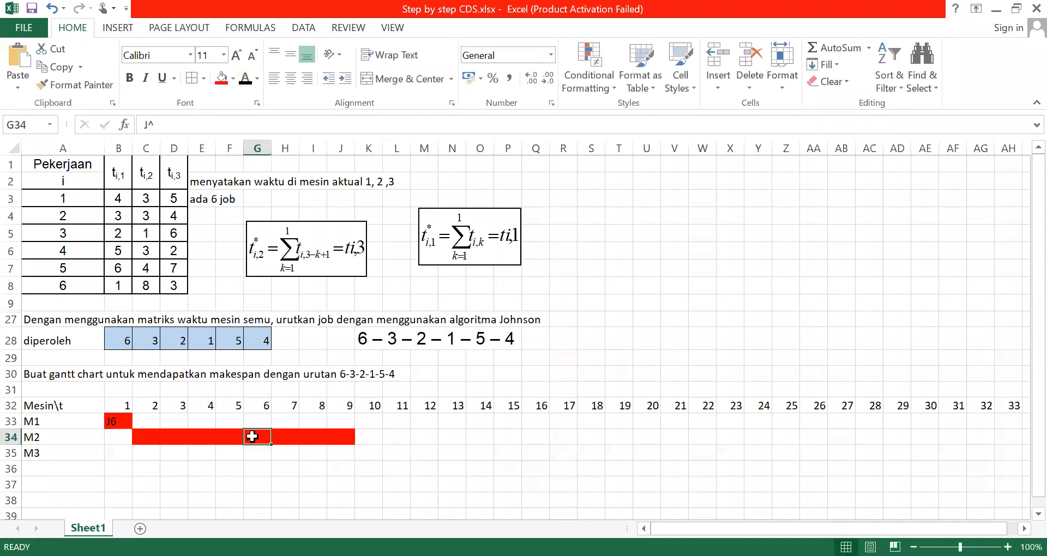
left_click(162, 127)
key("BackSpace")
type("6")
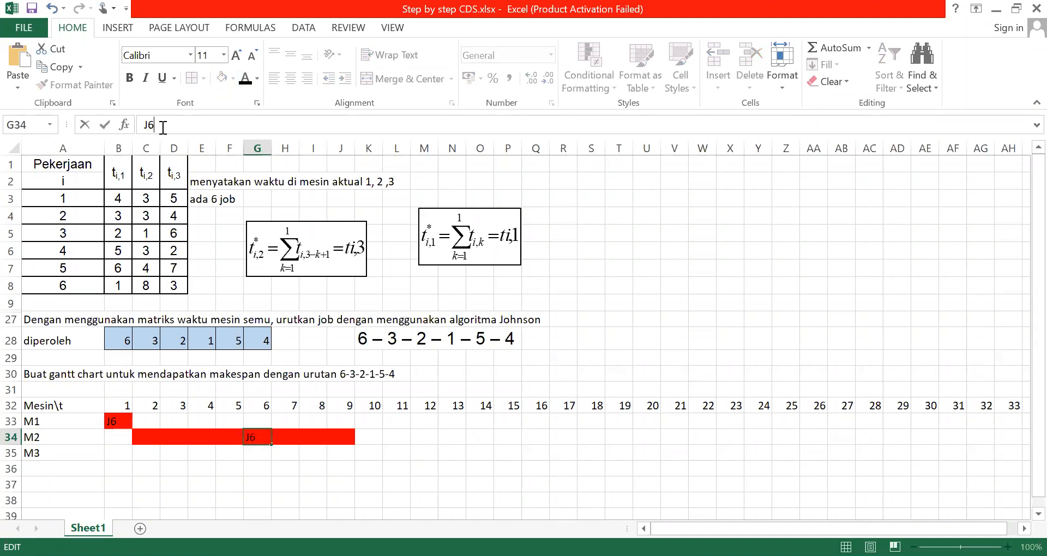
left_click(487, 390)
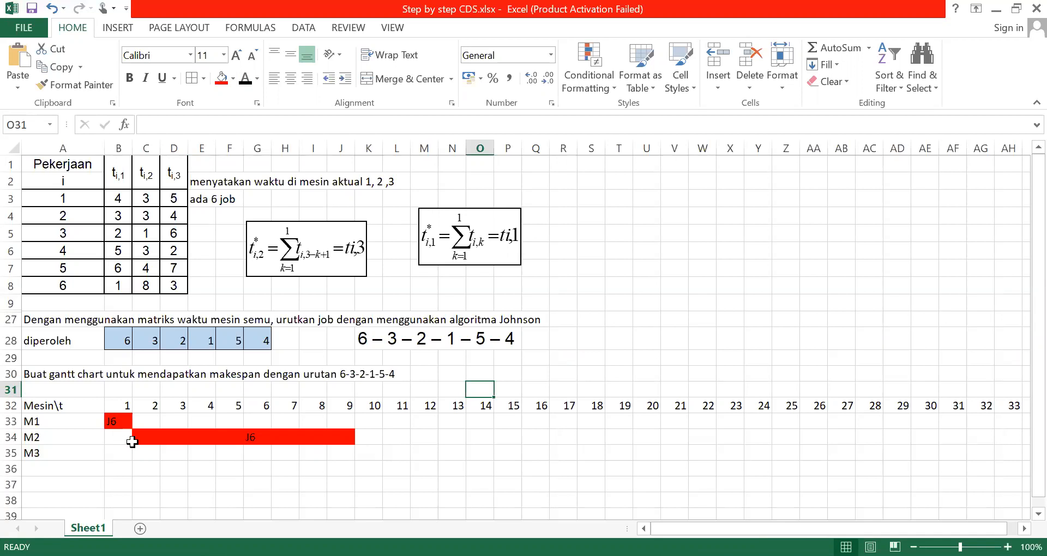
Fill the M3 cells under time units 10 to 12 with the same red as job 6's other bars
left_click(361, 453)
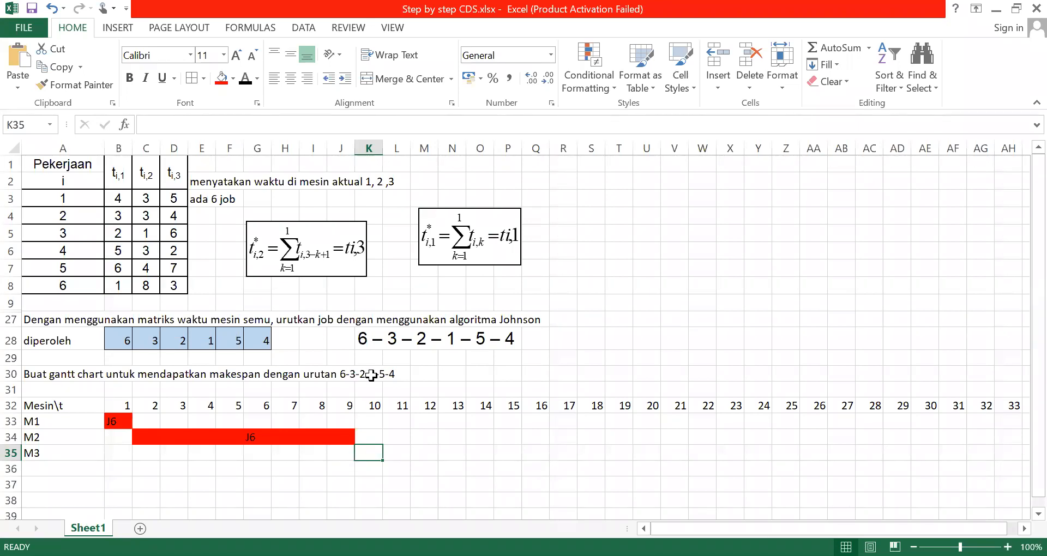
left_click(174, 288)
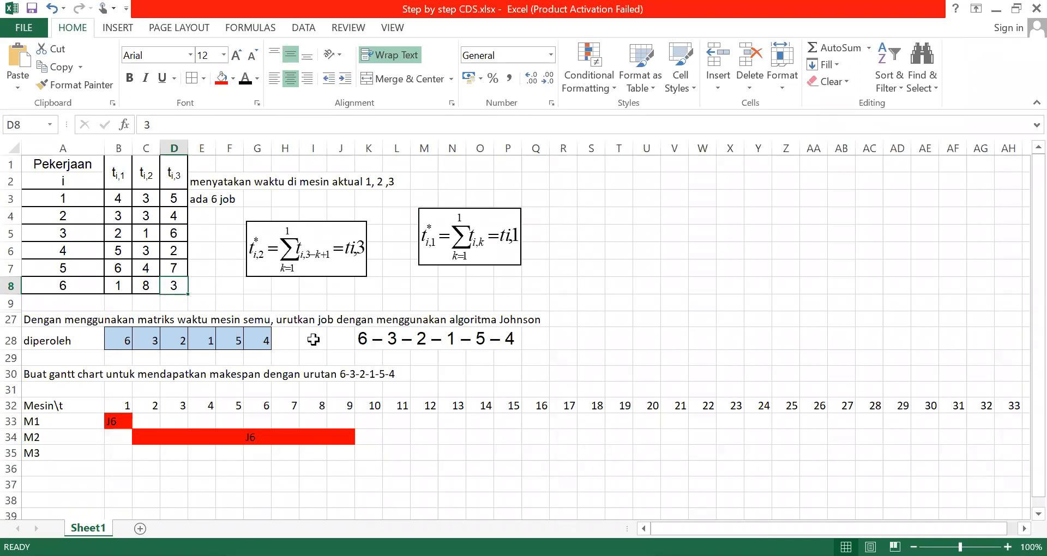
left_click(425, 449)
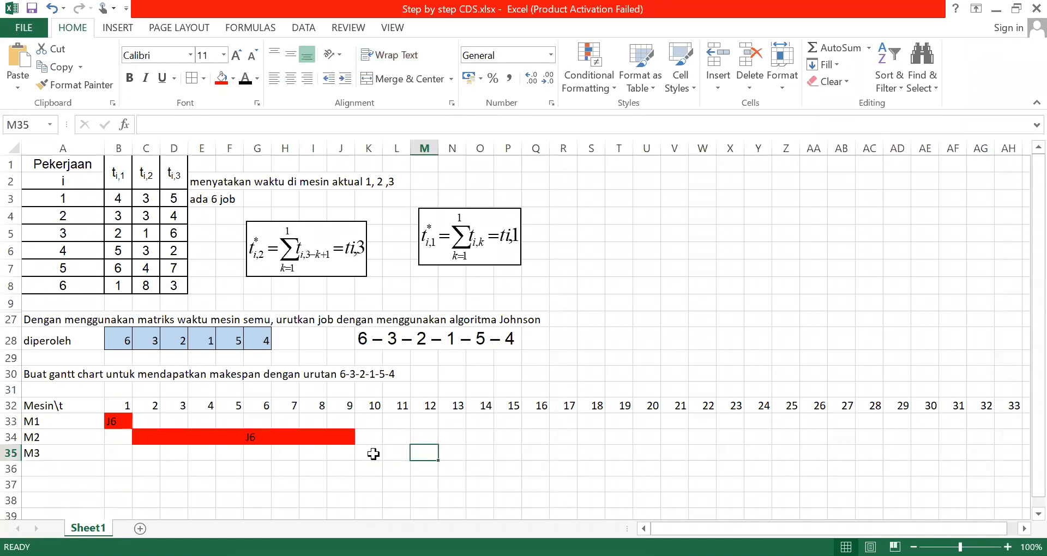
left_click(373, 454)
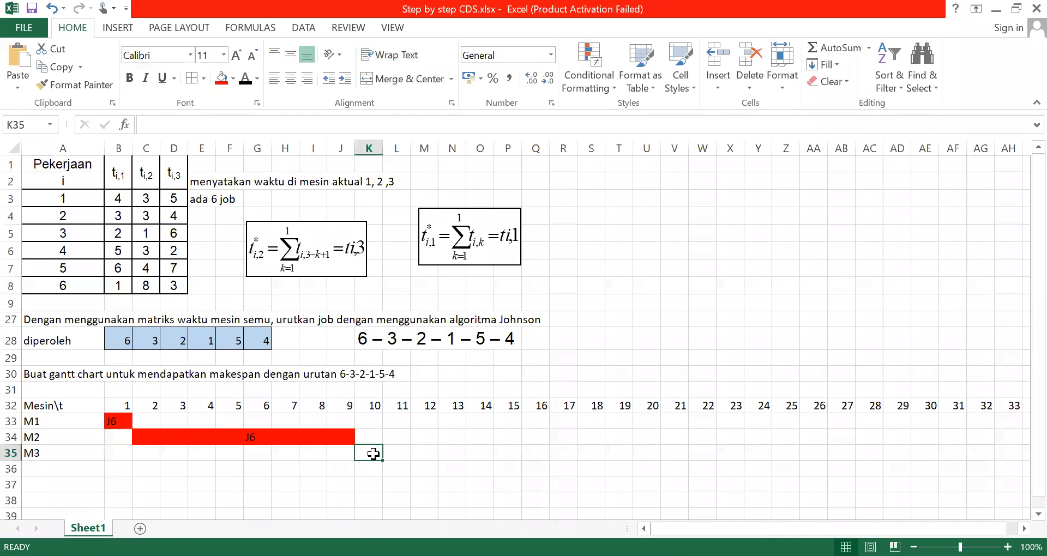
key("shift+Right")
key("shift+Right")
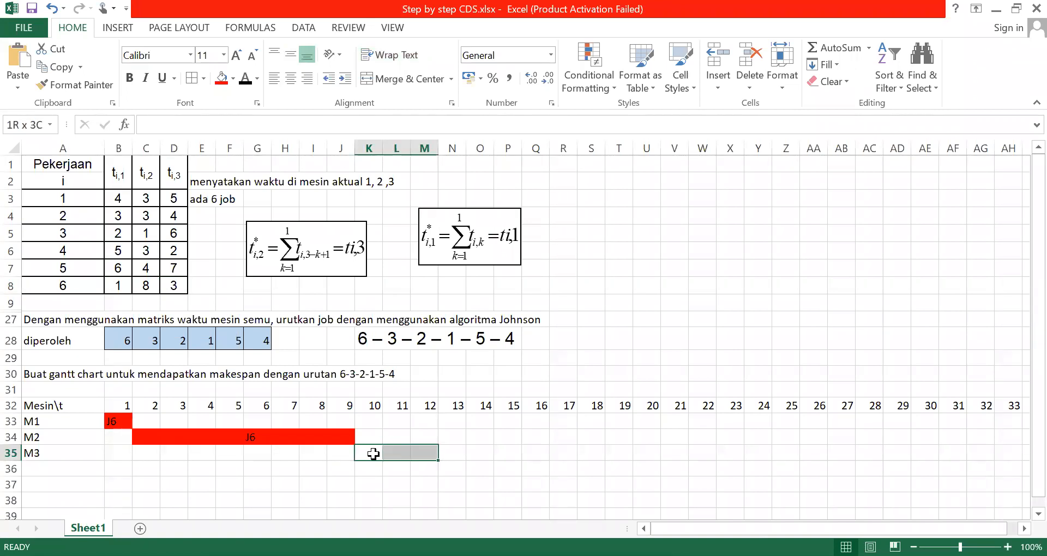
left_click(222, 78)
left_click(552, 393)
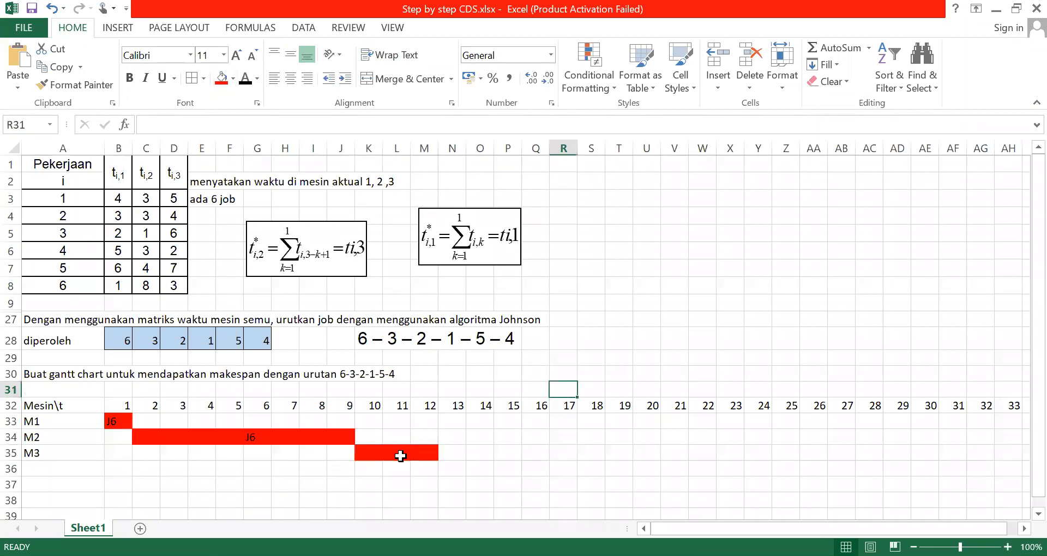
Label the red M3 bar J6 in its cell under time unit 11
left_click(401, 457)
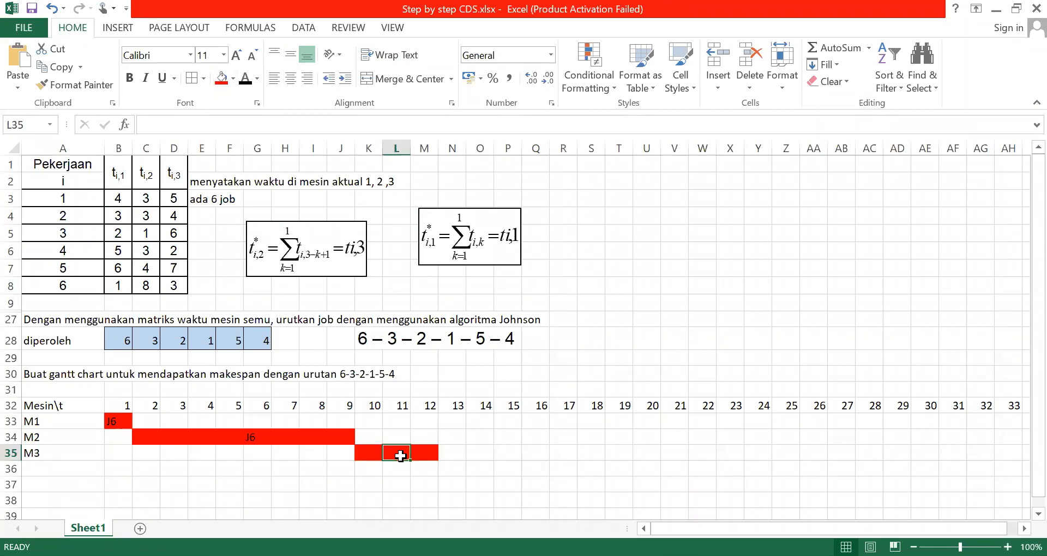
left_click(367, 452)
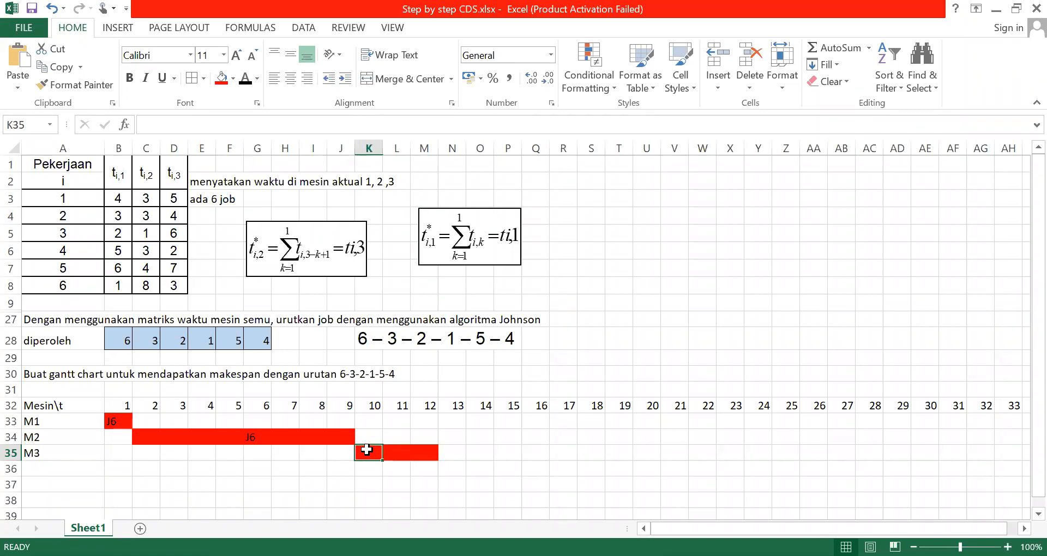
left_click(393, 454)
type("j")
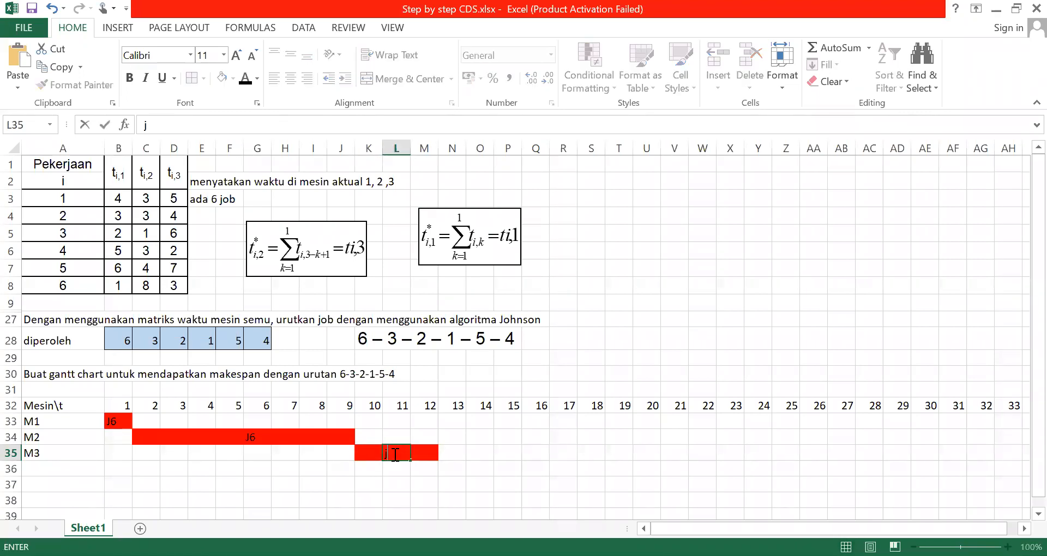
key("BackSpace")
type("J6")
left_click(559, 456)
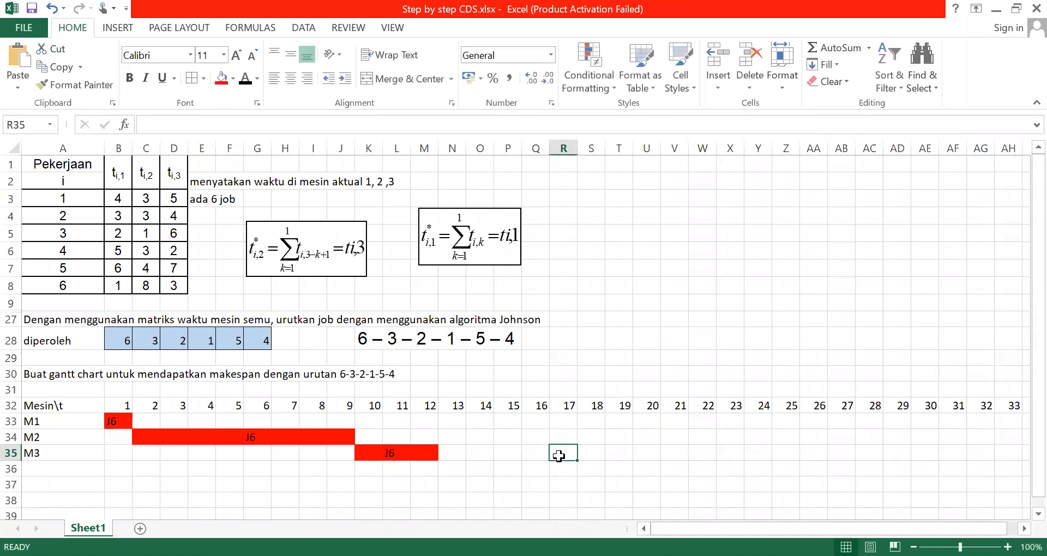
Fill the M1 cells under time units 2 and 3 with orange for job 3, the next job in the sequence
left_click(388, 482)
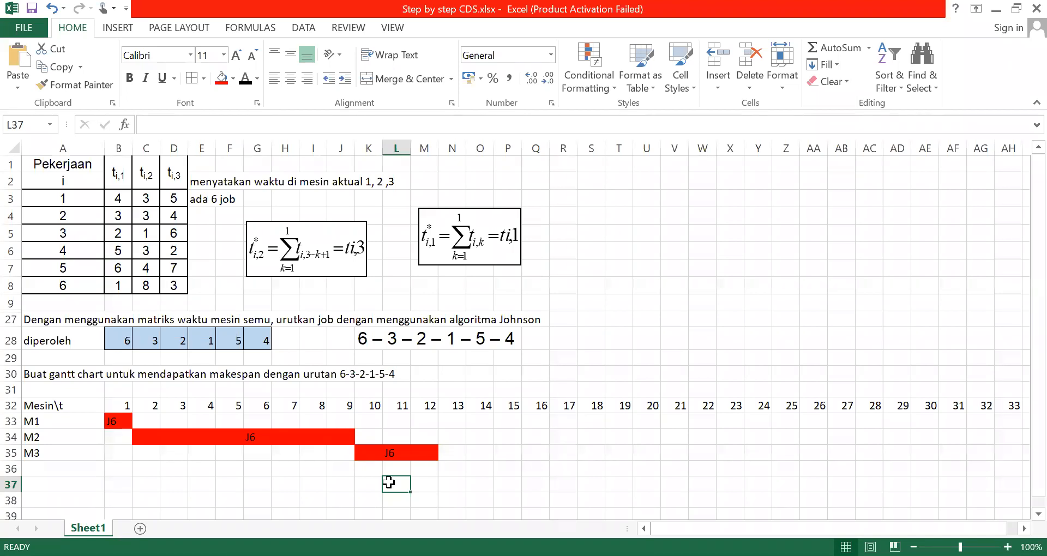
left_click(297, 423)
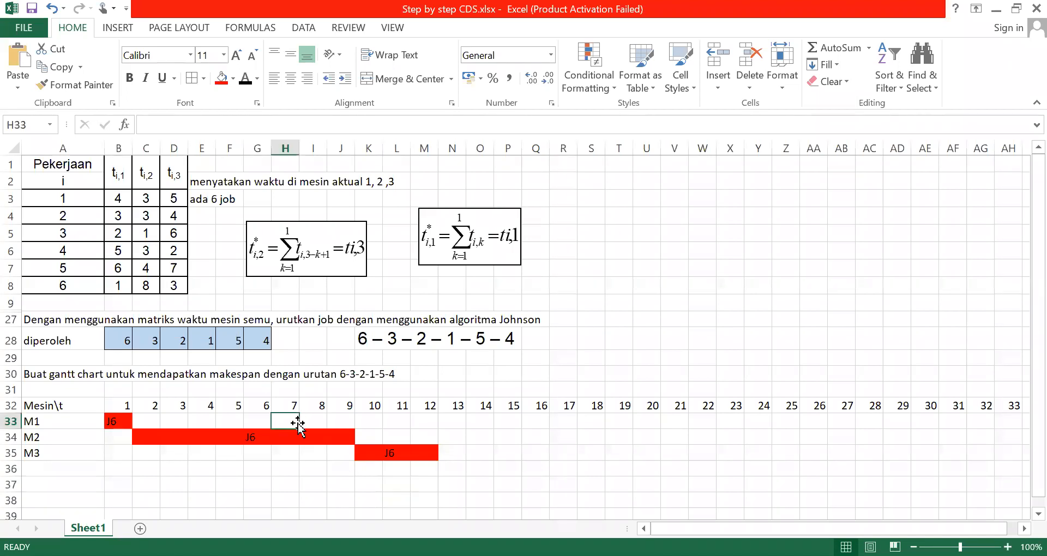
left_click(153, 342)
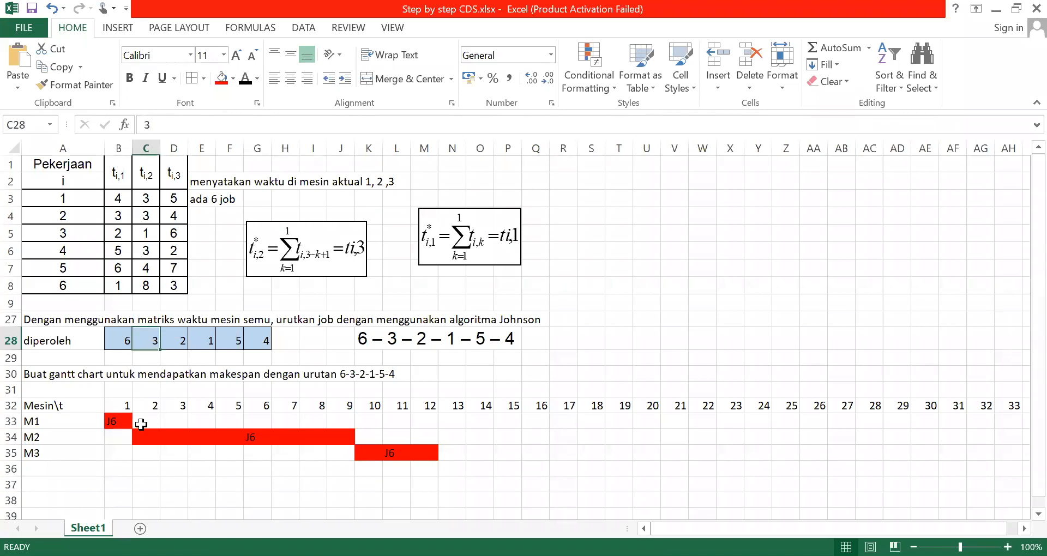
left_click(140, 422)
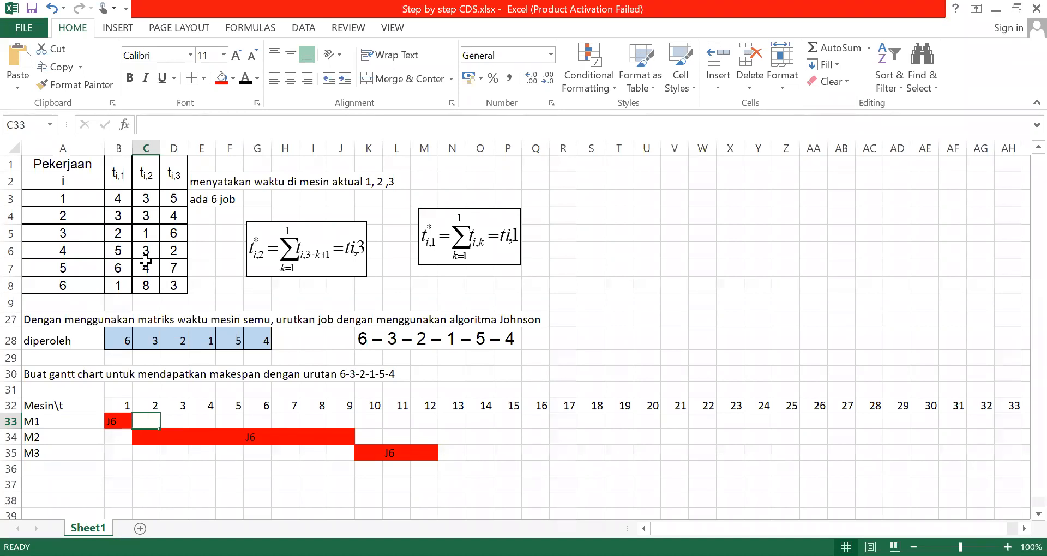
left_click(66, 232)
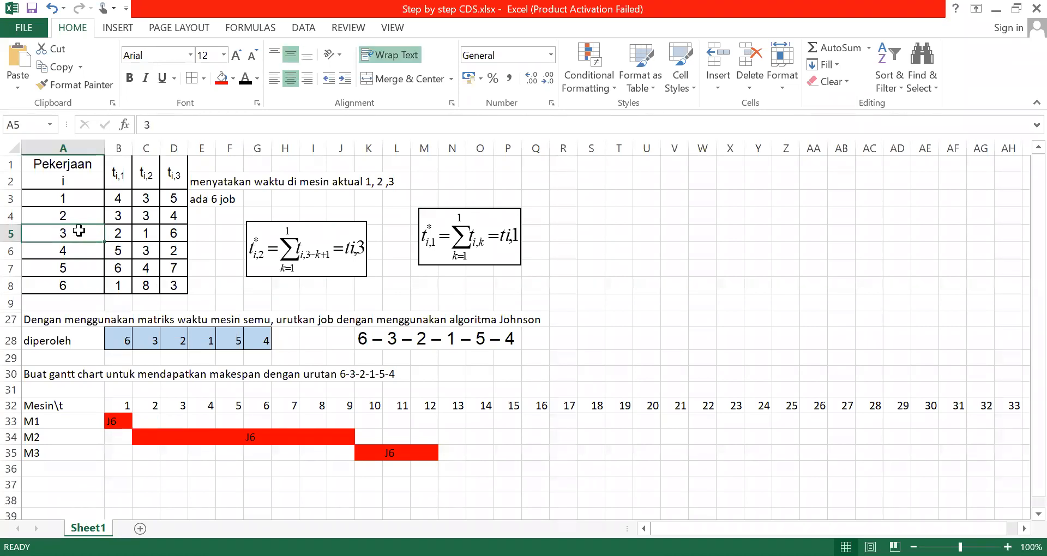
left_click(118, 233)
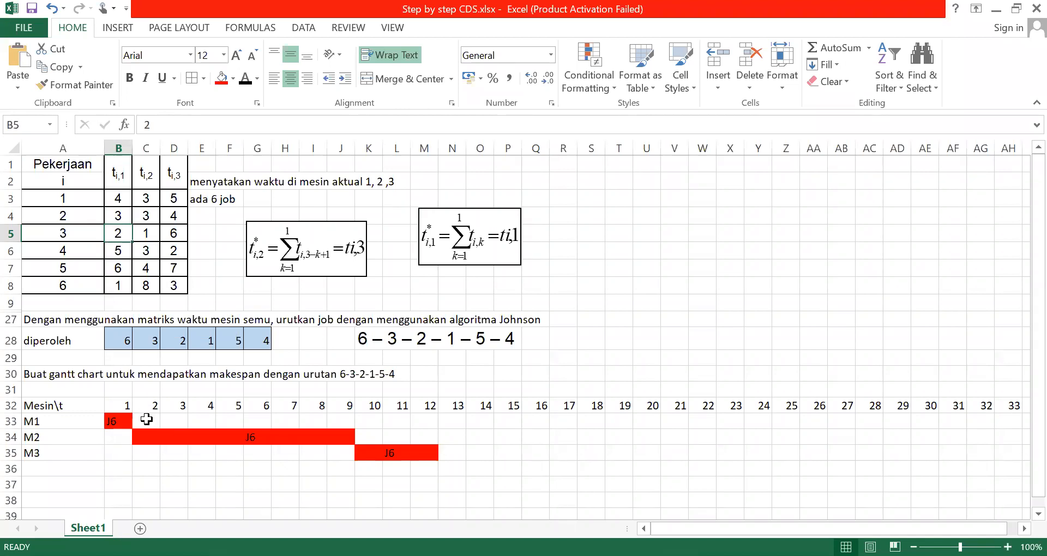
left_click(141, 422)
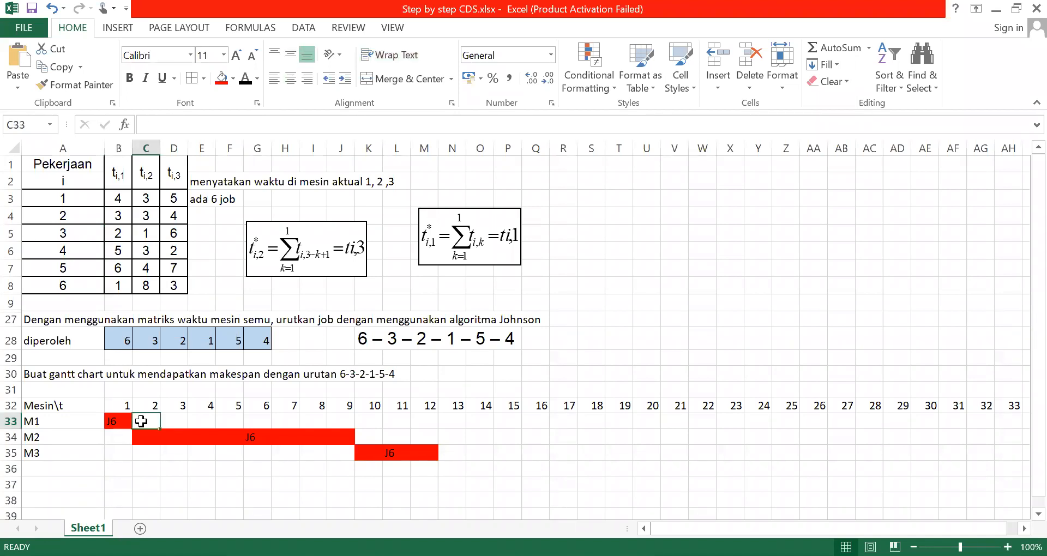
key("shift+Right")
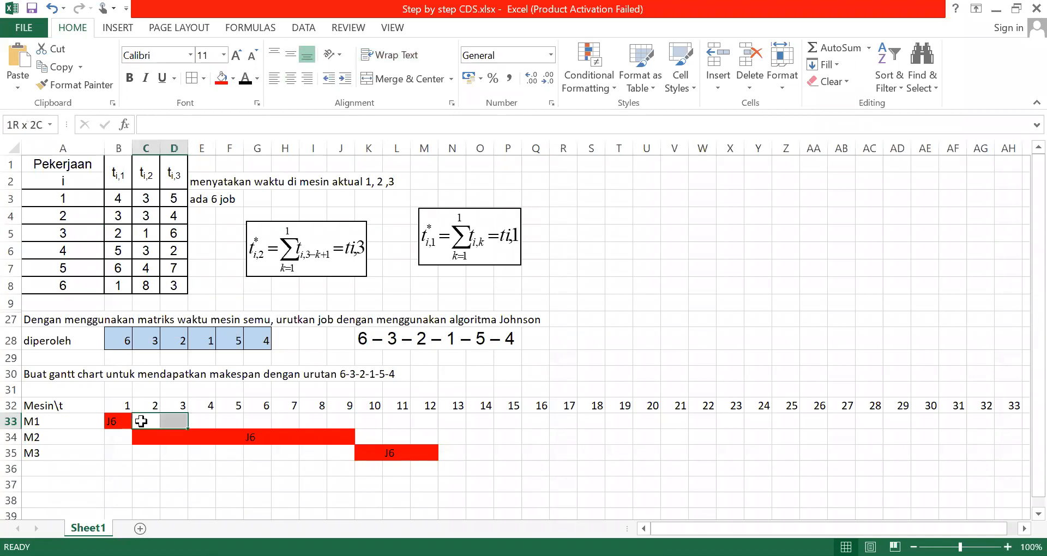
left_click(233, 79)
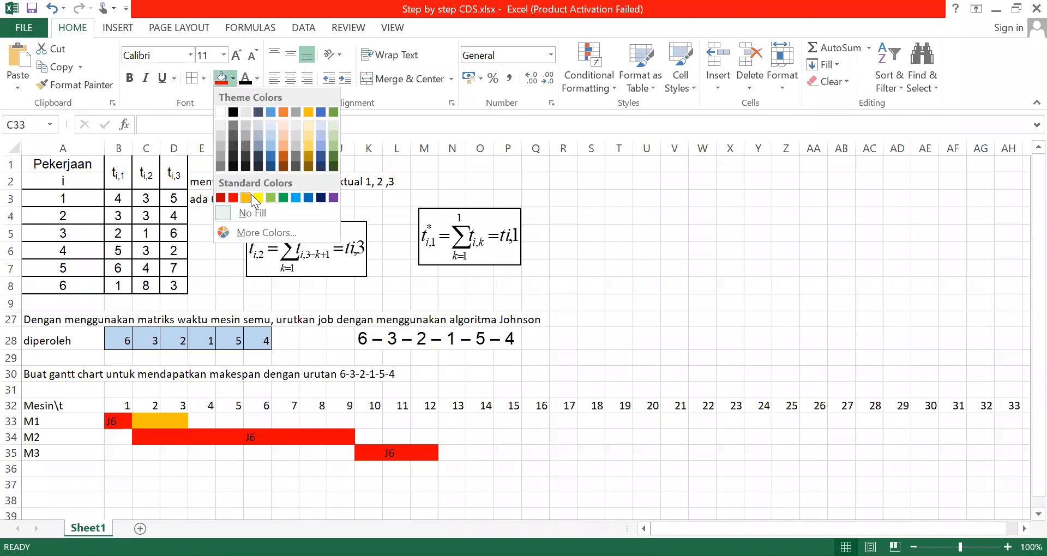
left_click(251, 195)
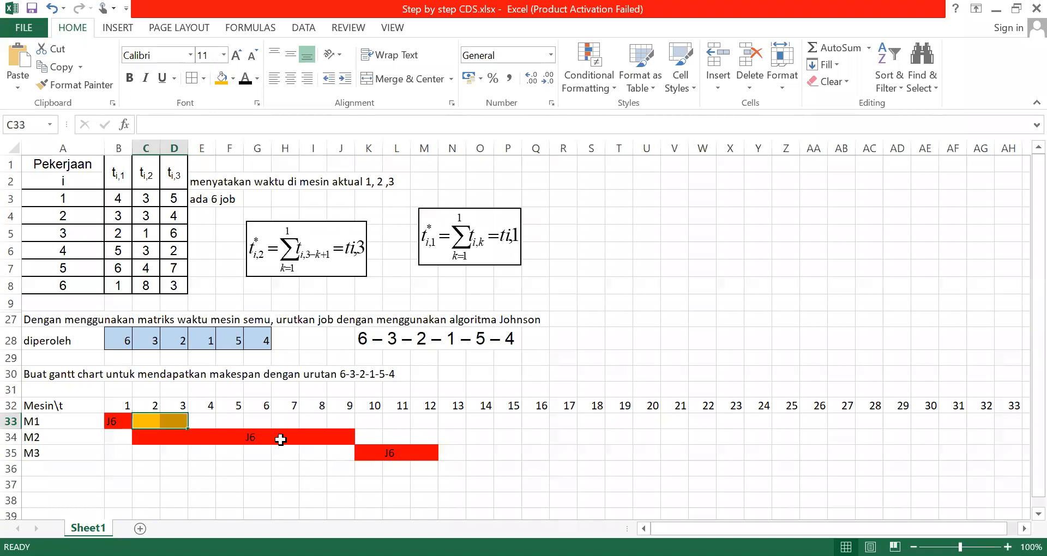
left_click(193, 439)
Label the orange M1 bar J3 in its cell under time unit 2
left_click(156, 420)
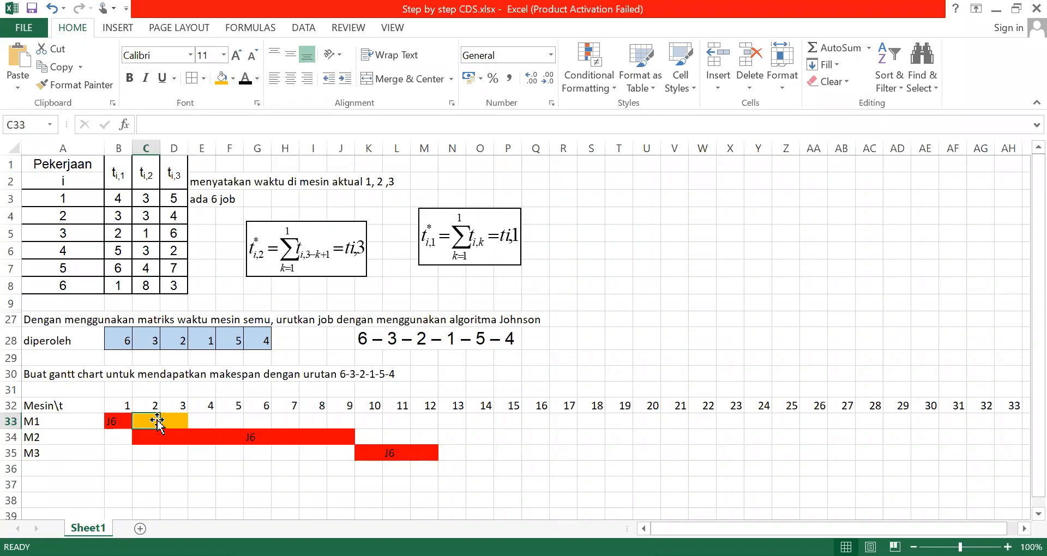
type("J3")
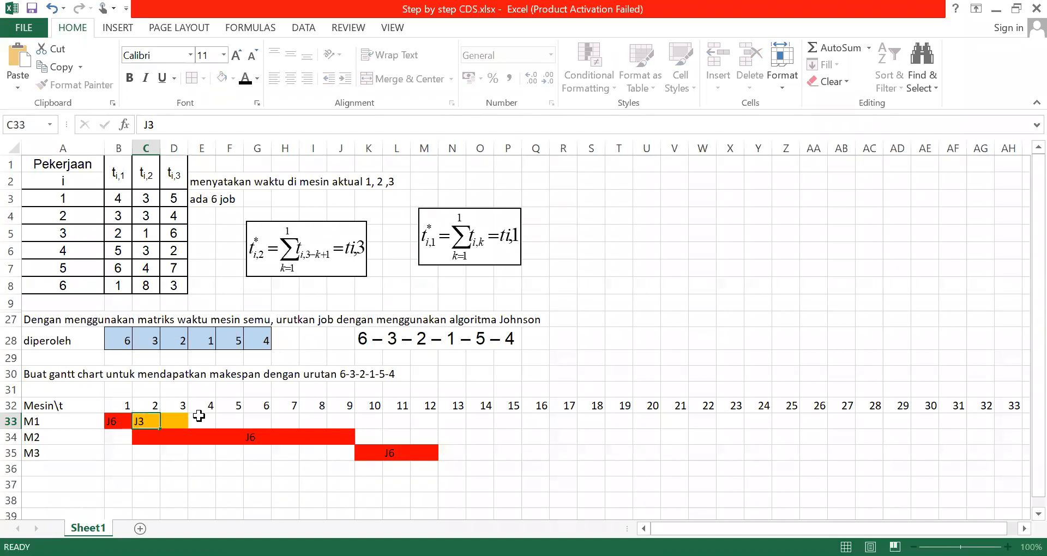
key("Tab")
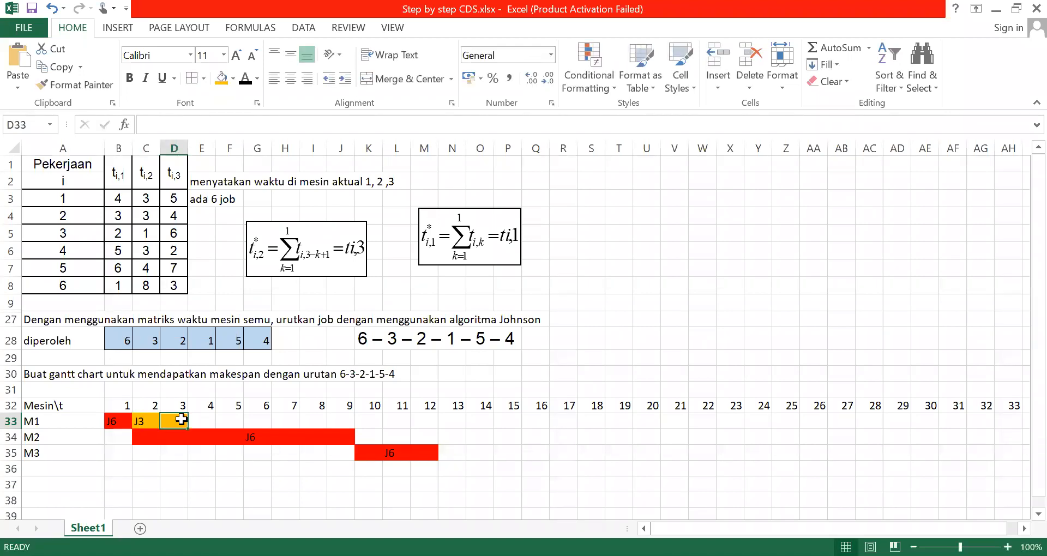
Compare the end of job 3 on M1 with job 6's bar on M2 to determine when job 3 can start on M2
left_click(184, 437)
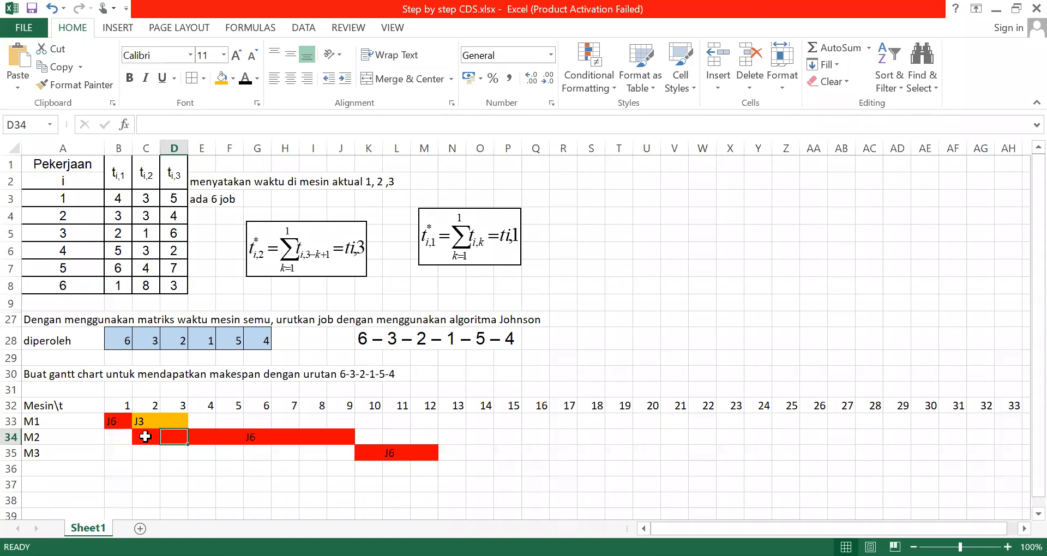
mouse_move(200, 435)
left_mouse_down()
mouse_move(258, 437)
mouse_move(200, 435)
left_mouse_up()
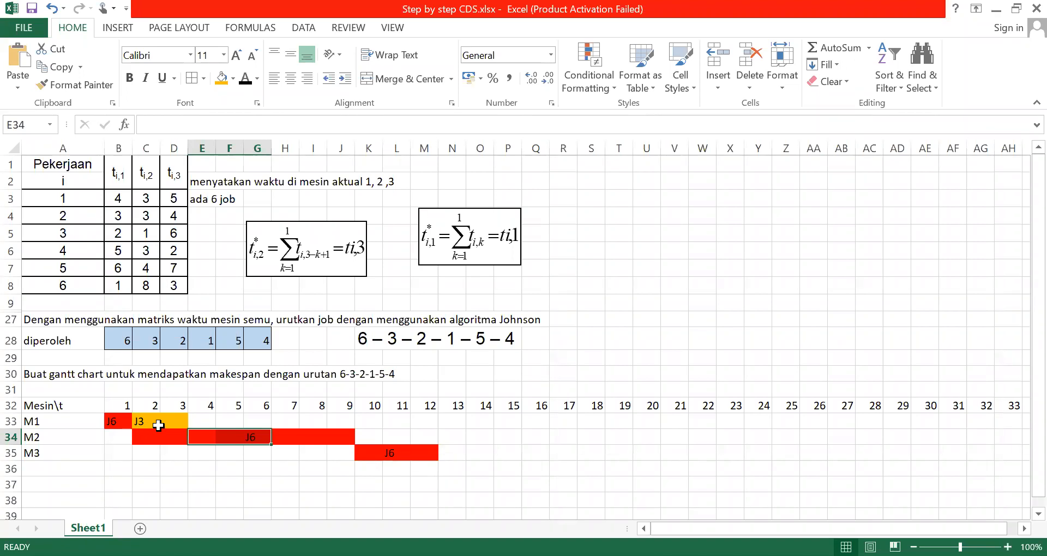
left_click(158, 425)
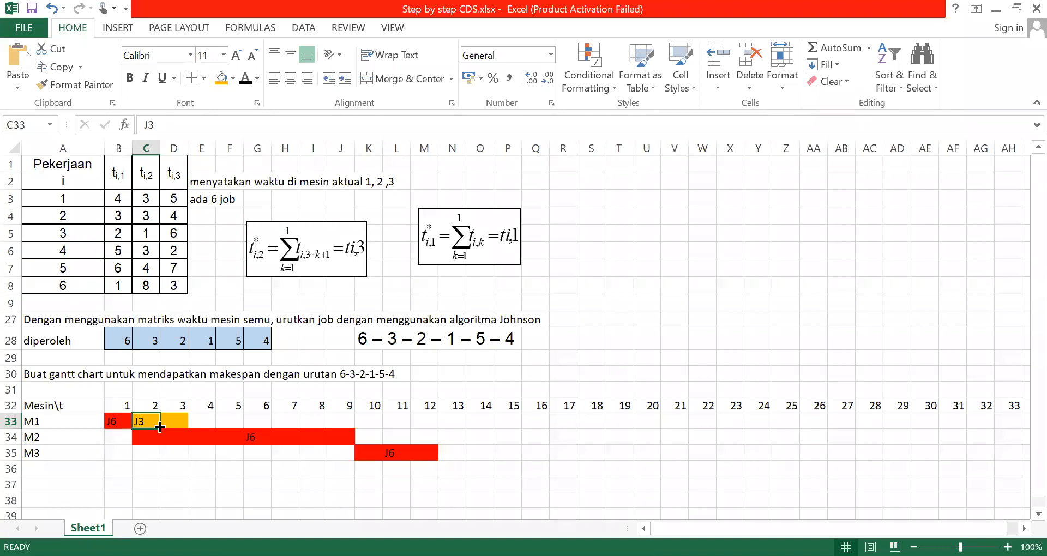
left_click(181, 406)
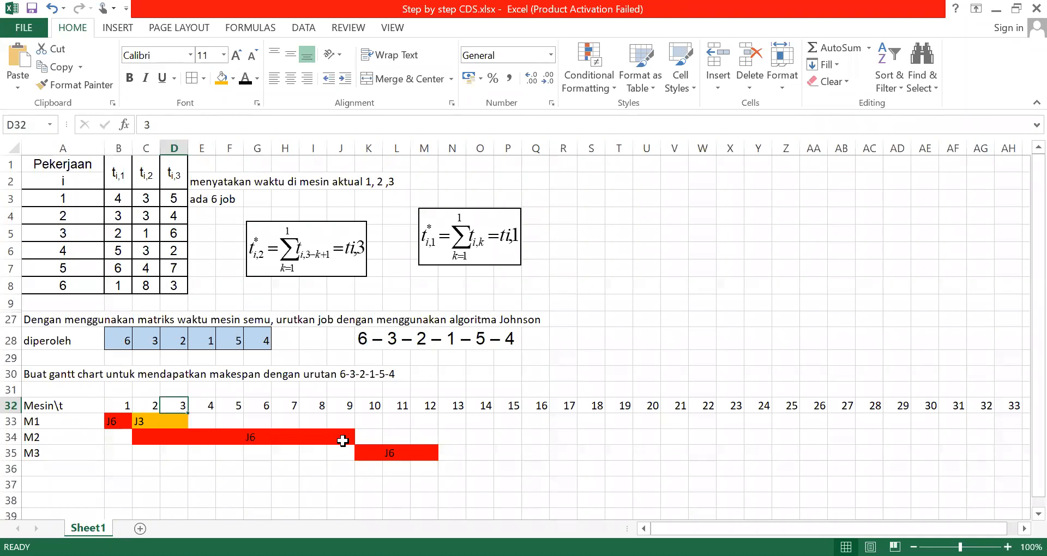
left_click(343, 437)
left_click(147, 437)
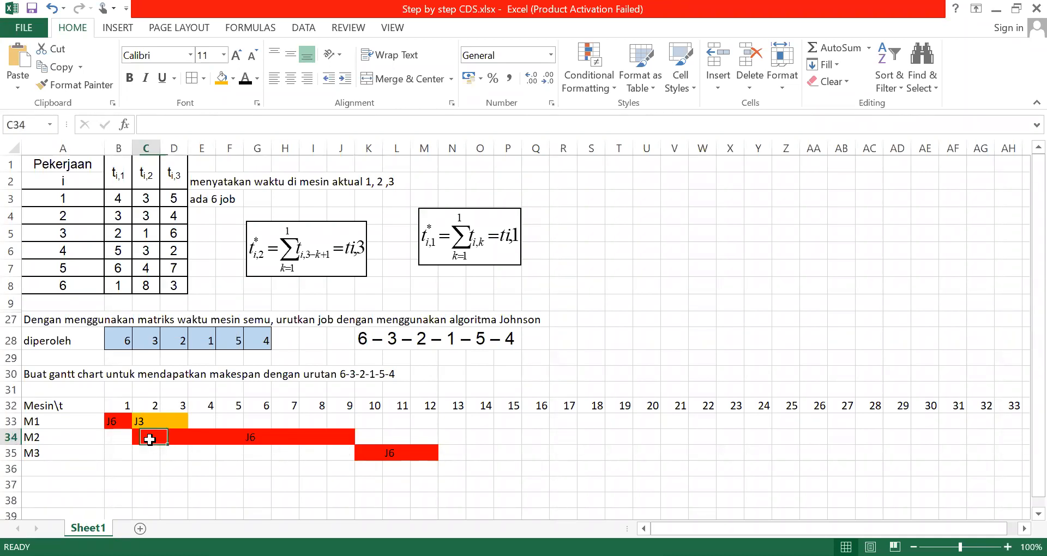
key("shift+Right")
key("shift+Right")
key("shift+Right")
key("shift+Right")
key("shift+Right")
key("shift+Right")
key("shift+Right")
key("shift+Right")
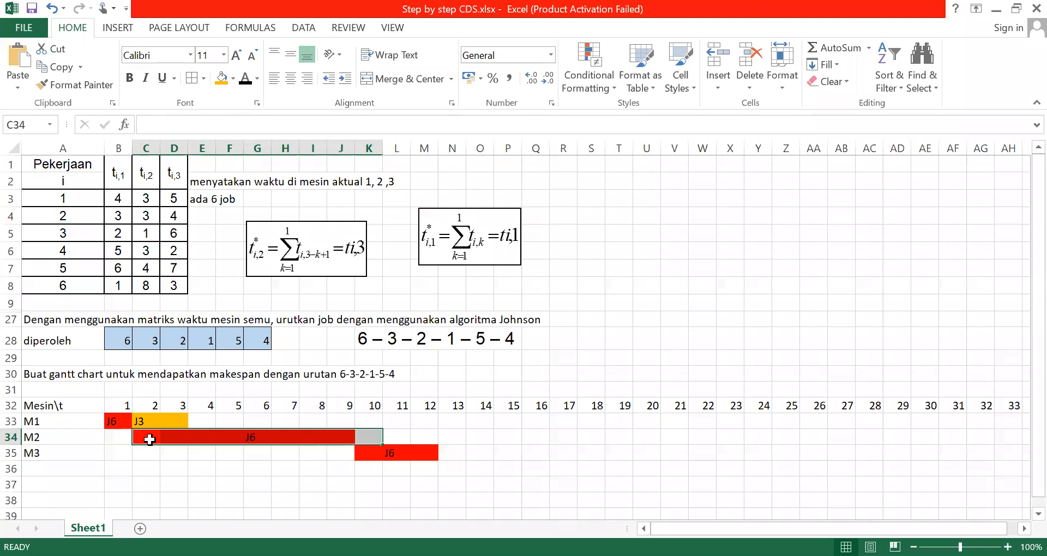
key("shift+Left")
key("shift+Left")
left_click(338, 437)
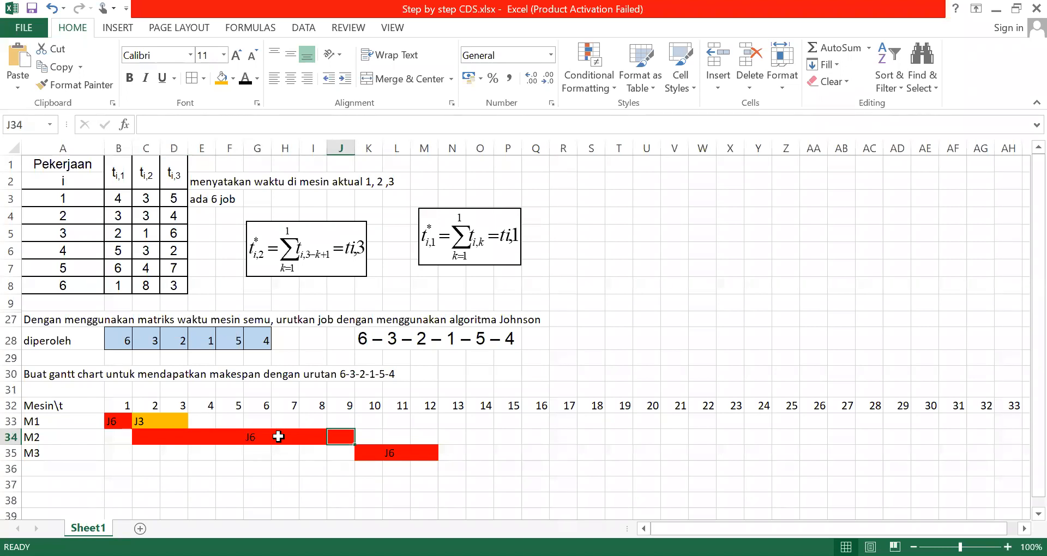
left_click(175, 421)
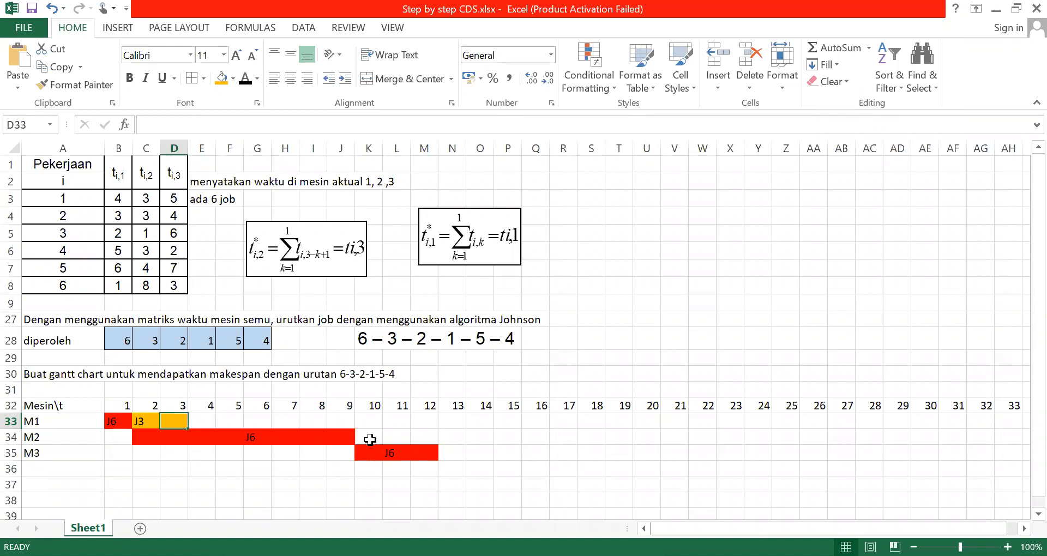
Fill the M2 cell under time unit 10 with the same orange as job 3 on M1
left_click(371, 440)
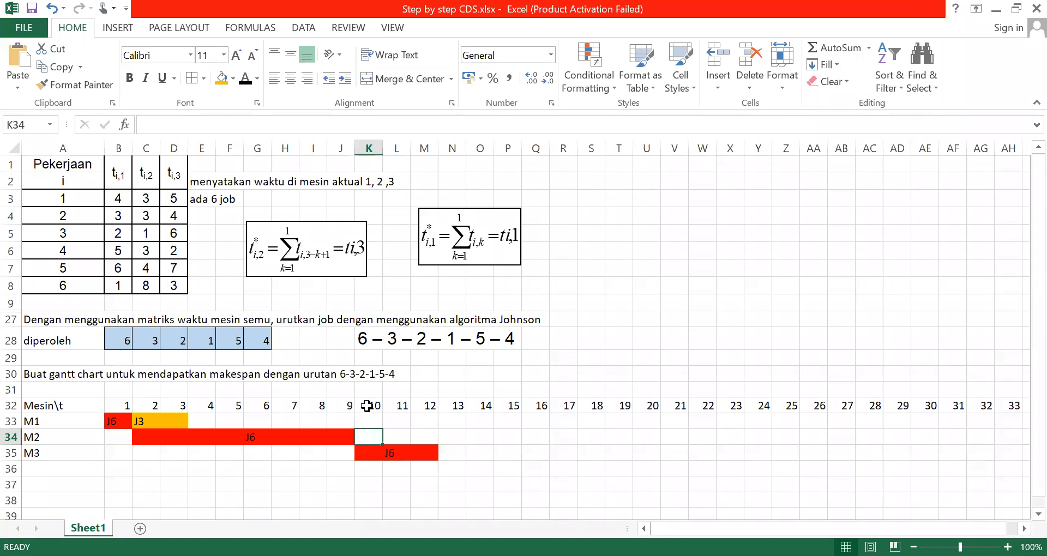
left_click(149, 238)
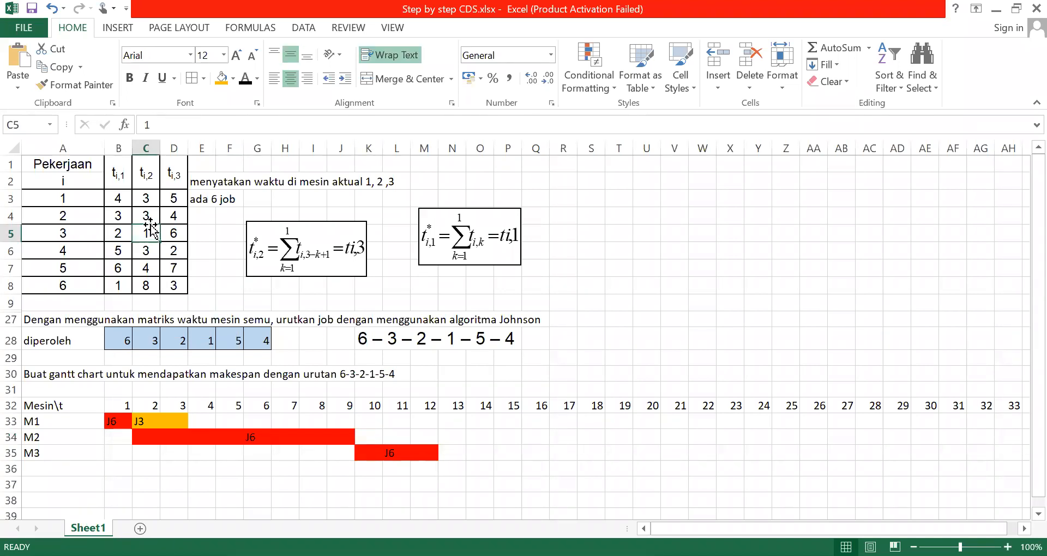
left_click(368, 438)
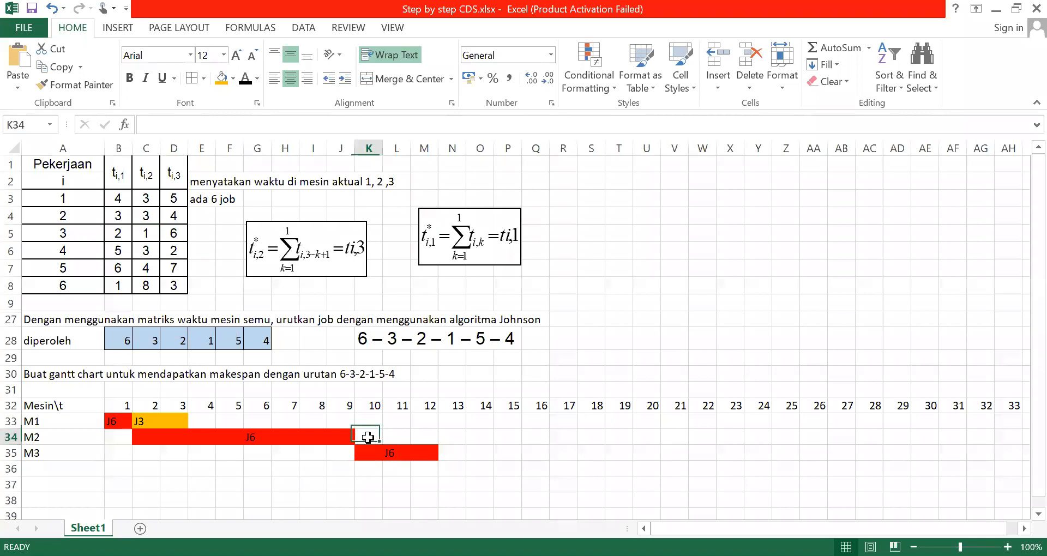
left_click(221, 80)
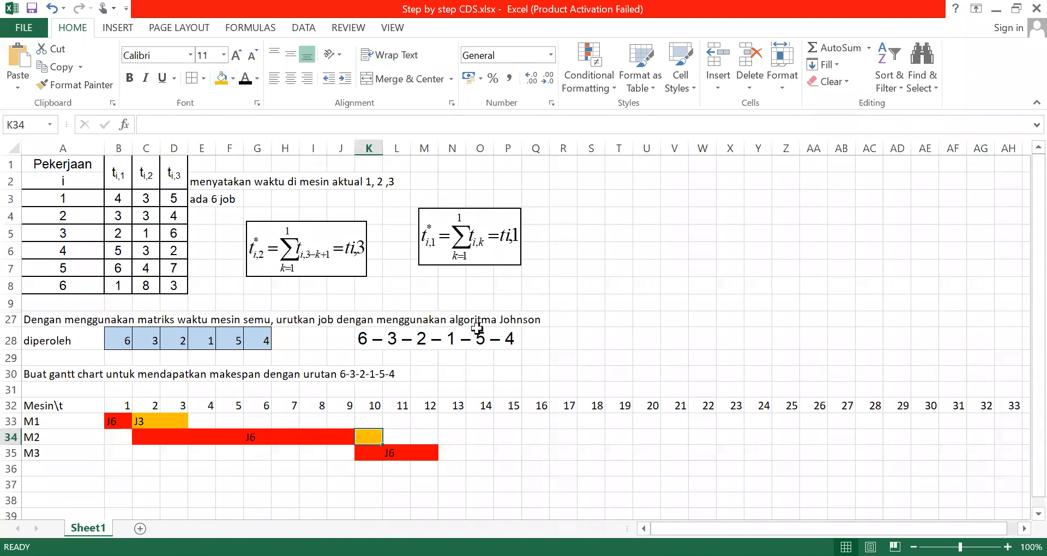
Label the orange M2 bar J3 in its cell under time unit 10
left_click(479, 334)
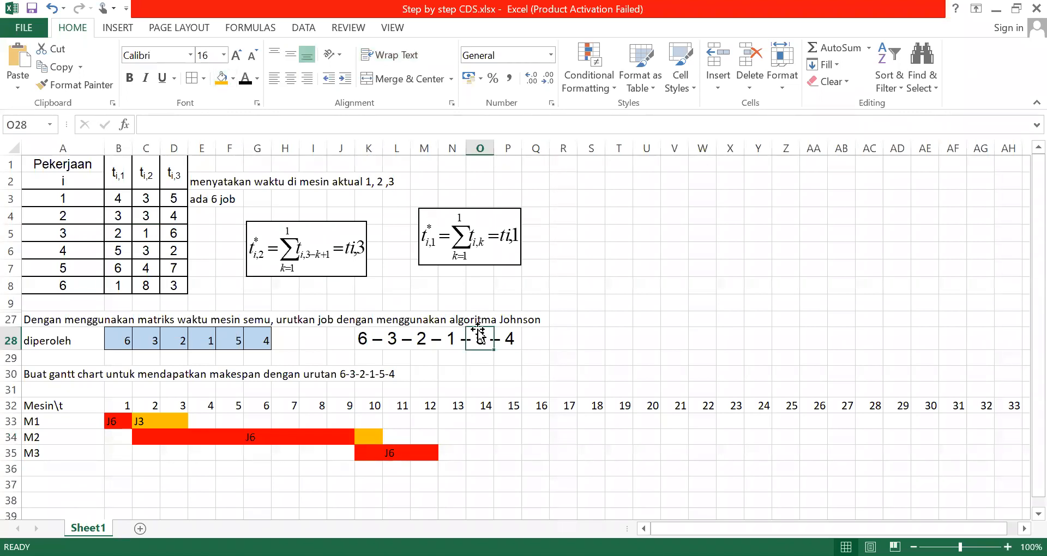
left_click(361, 437)
type("J3")
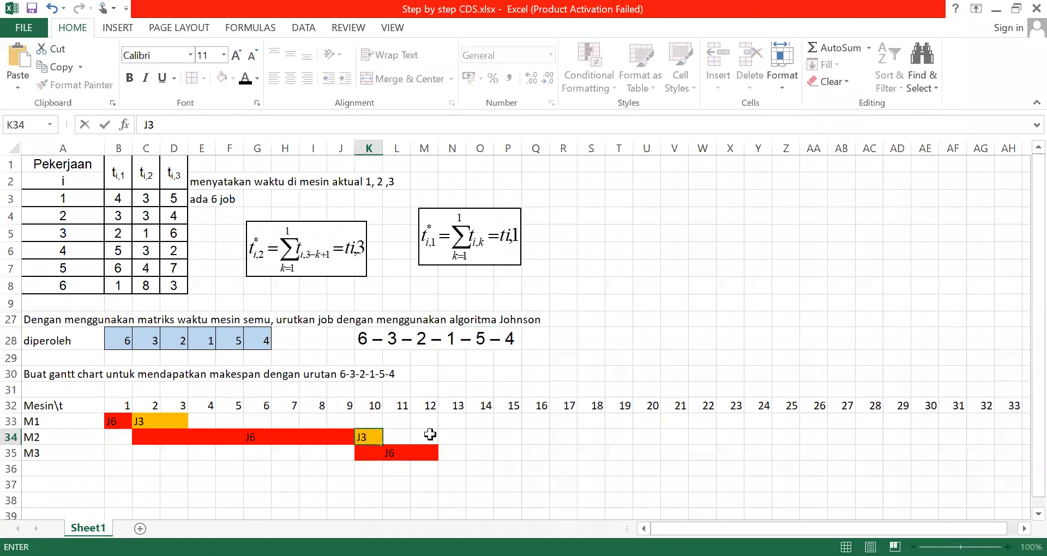
left_click(460, 438)
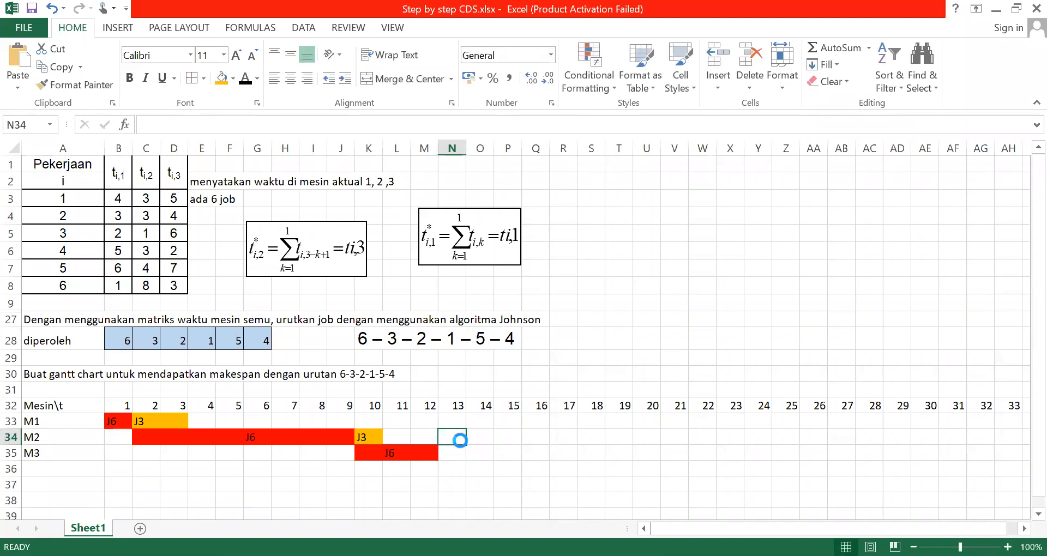
Fill the M3 cells under time units 13 to 18, right after job 6, with orange for job 3
left_click(352, 436)
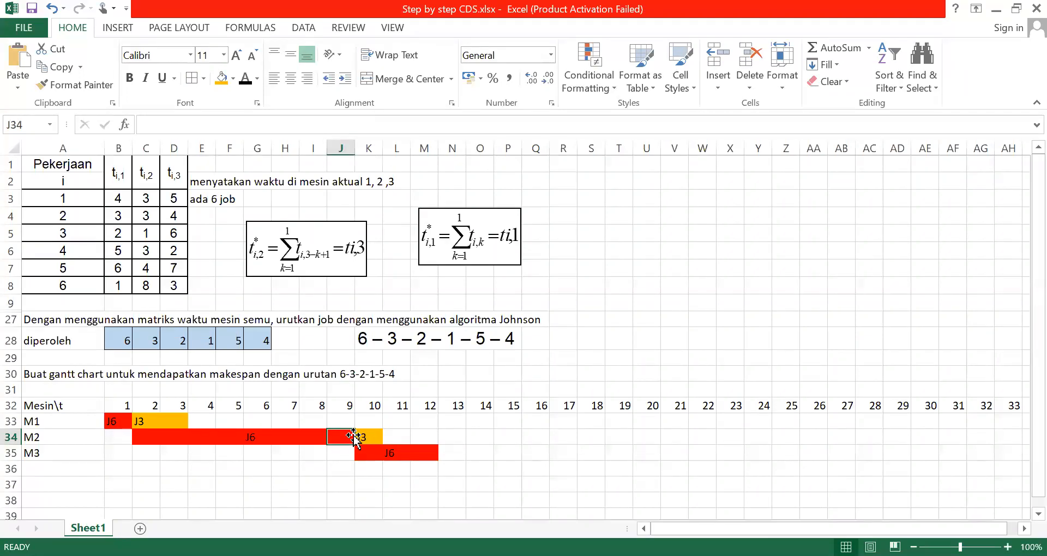
left_click(396, 455)
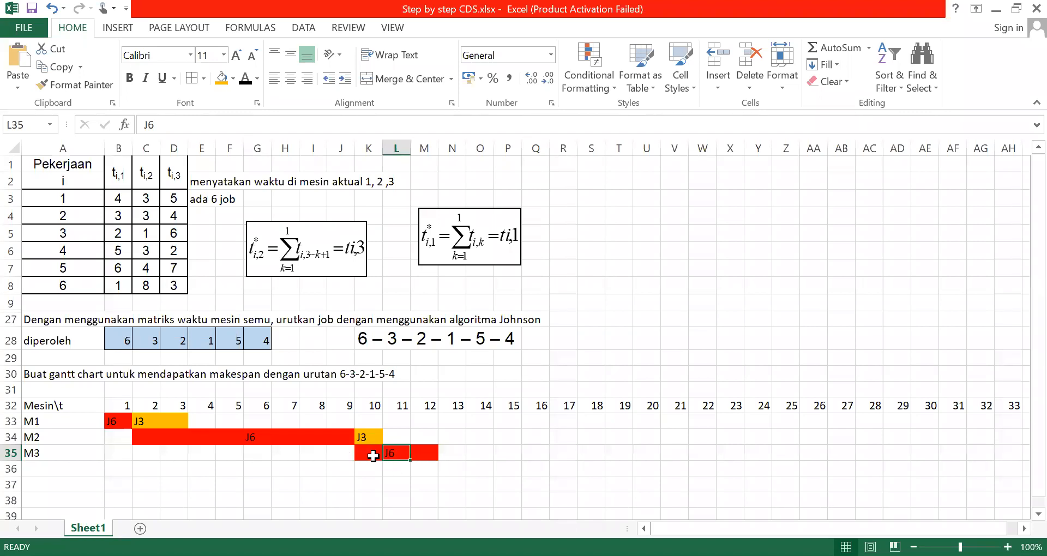
left_click(452, 454)
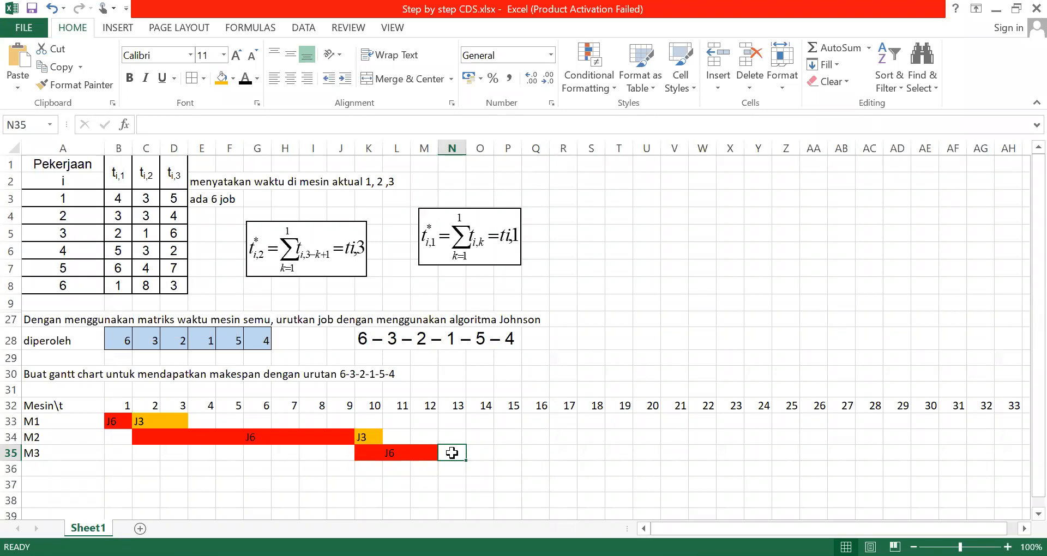
key("shift+Right")
key("shift+Right")
key("shift+Right")
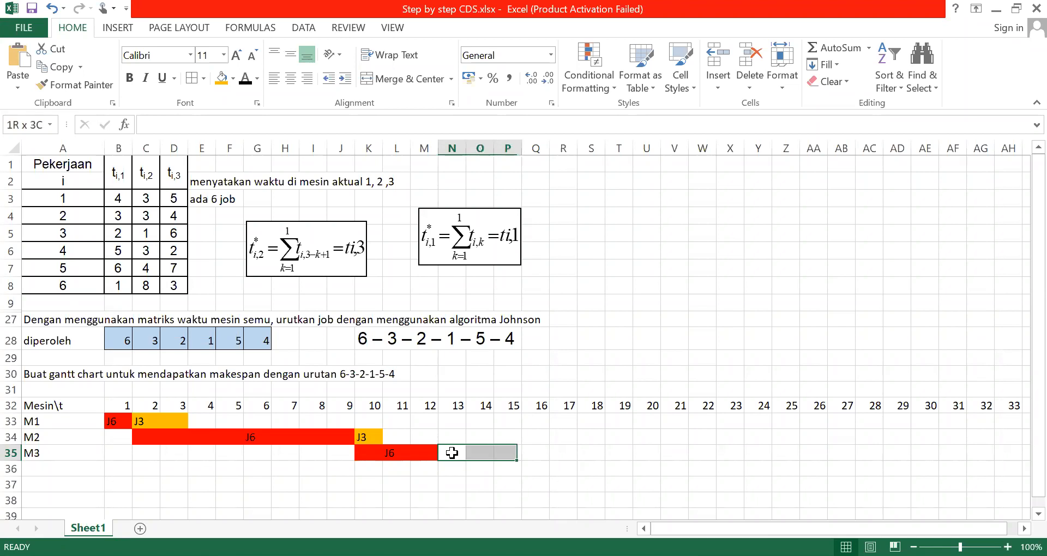
key("shift+Right")
key("shift+Right")
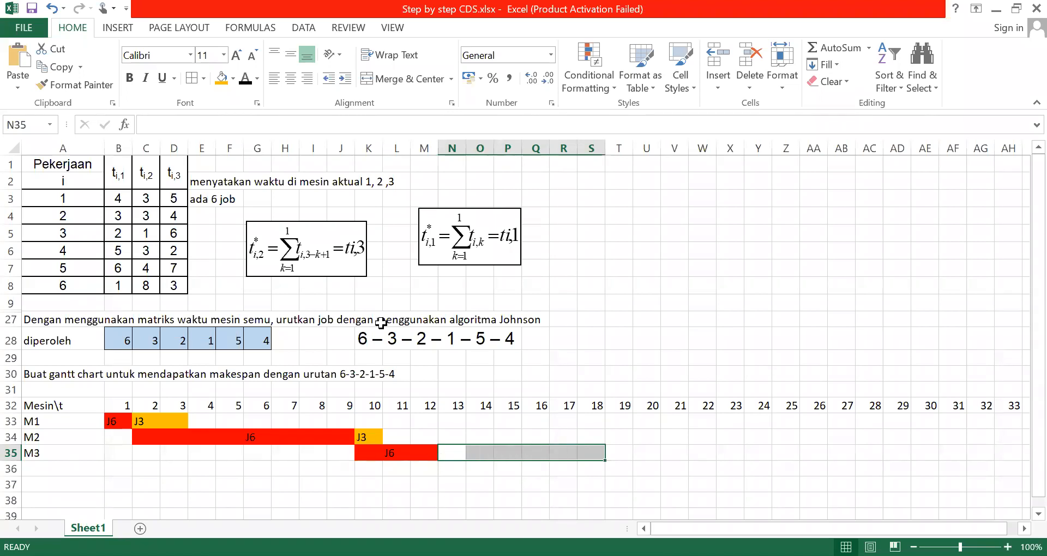
left_click(223, 80)
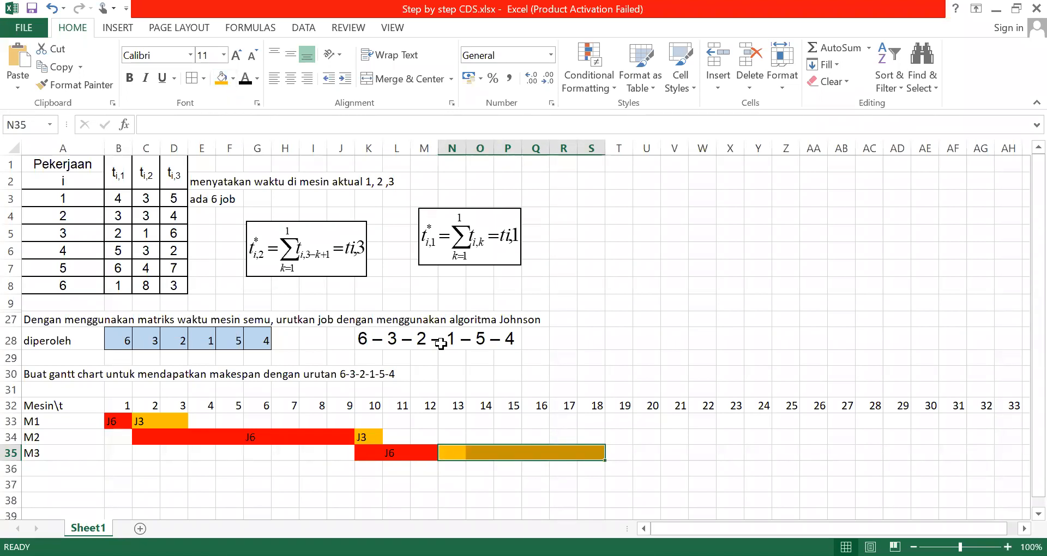
left_click(525, 500)
Label the orange M3 bar J3 in its cell under time unit 15
left_click(498, 454)
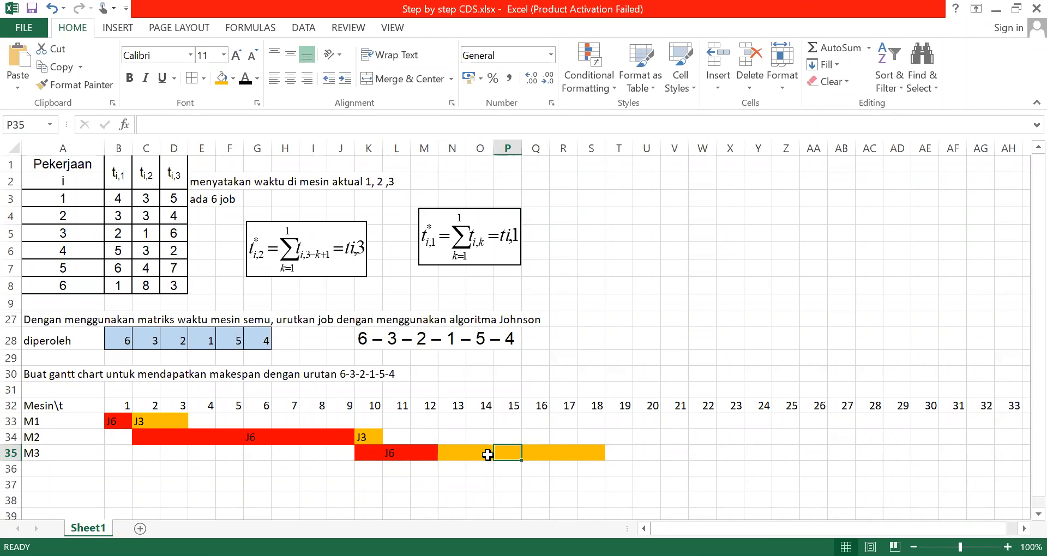
type("J3")
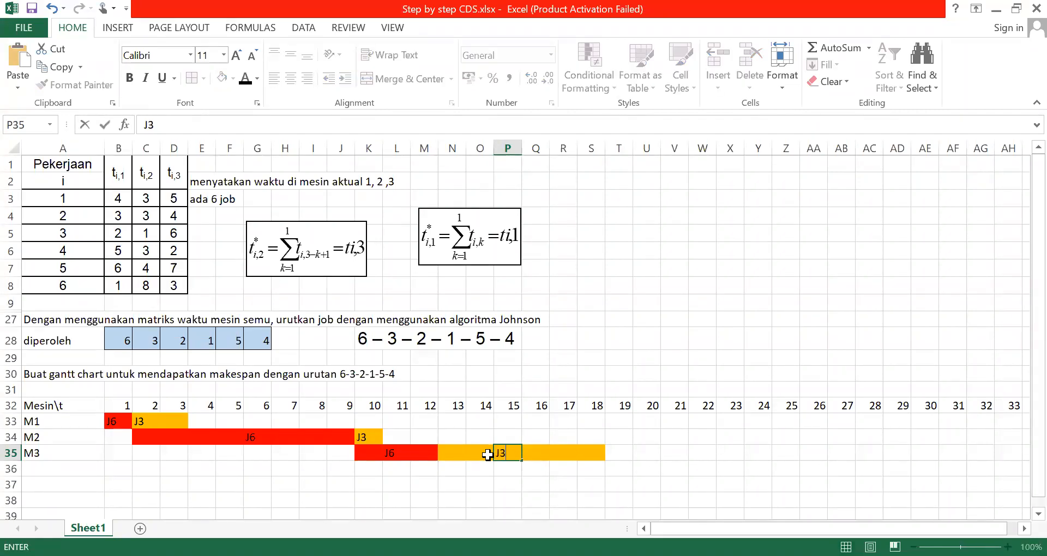
left_click(707, 425)
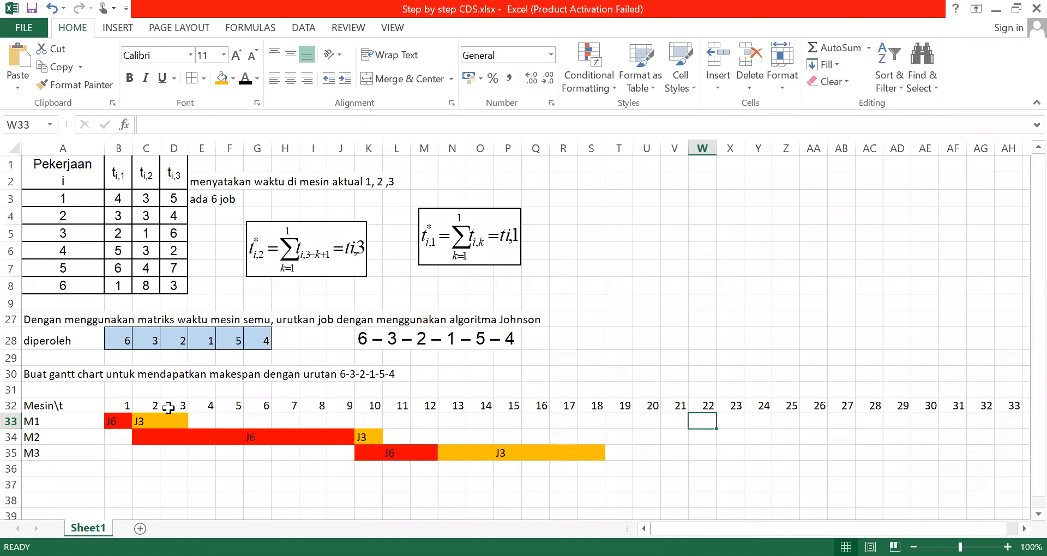
Fill the M1 cells under time units 4 to 6 with yellow for job 2, the next job in the sequence
left_click(201, 425)
left_click_drag(201, 425, 257, 422)
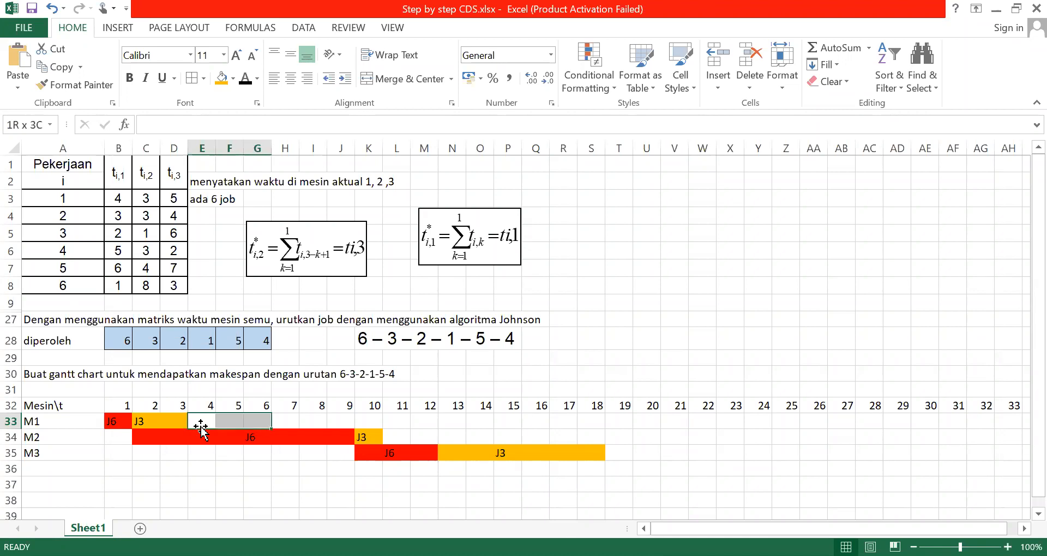
left_click(233, 79)
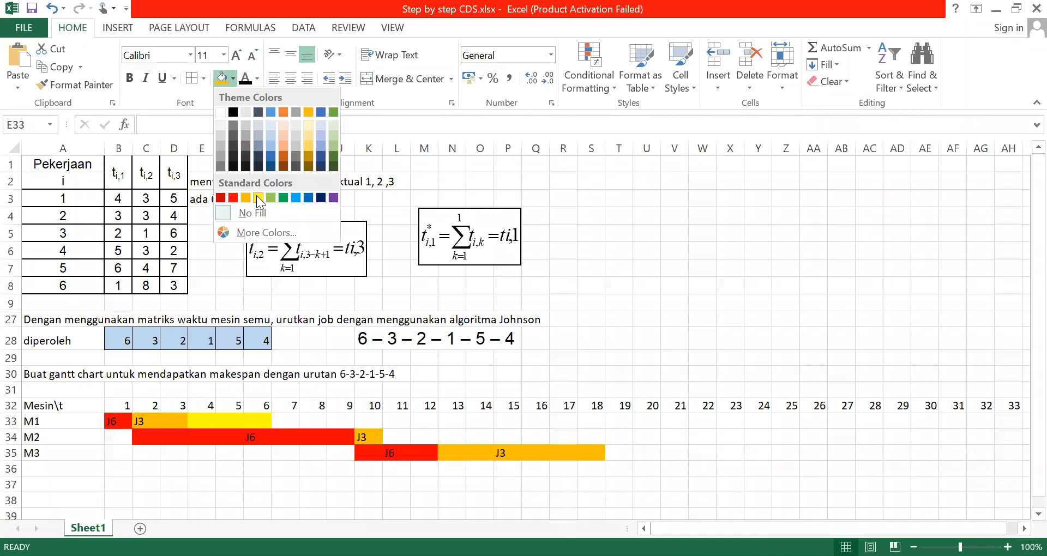
left_click(258, 197)
Label the yellow M1 bar J2 in its cell under time unit 5
left_click(227, 421)
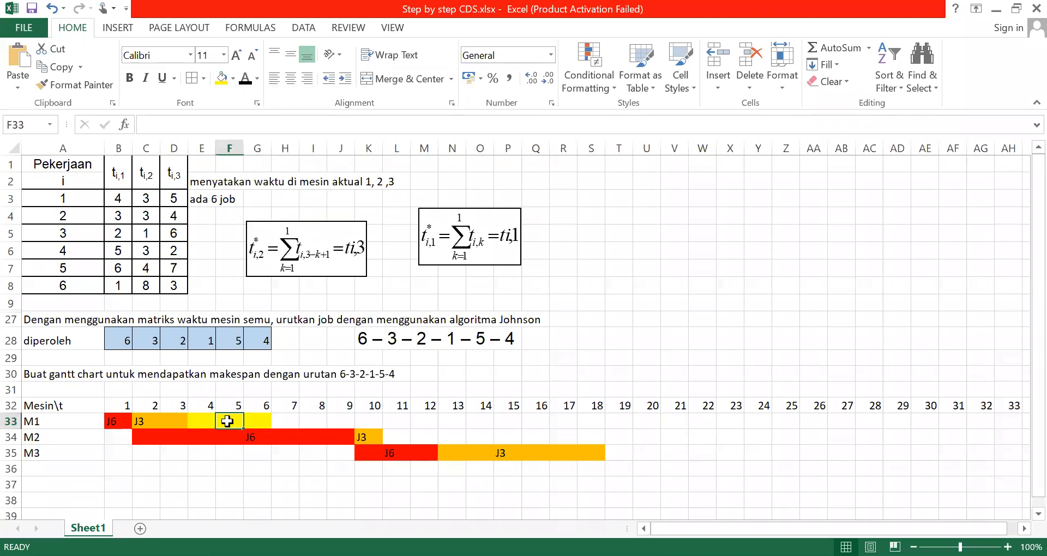
type("J2")
left_click(402, 452)
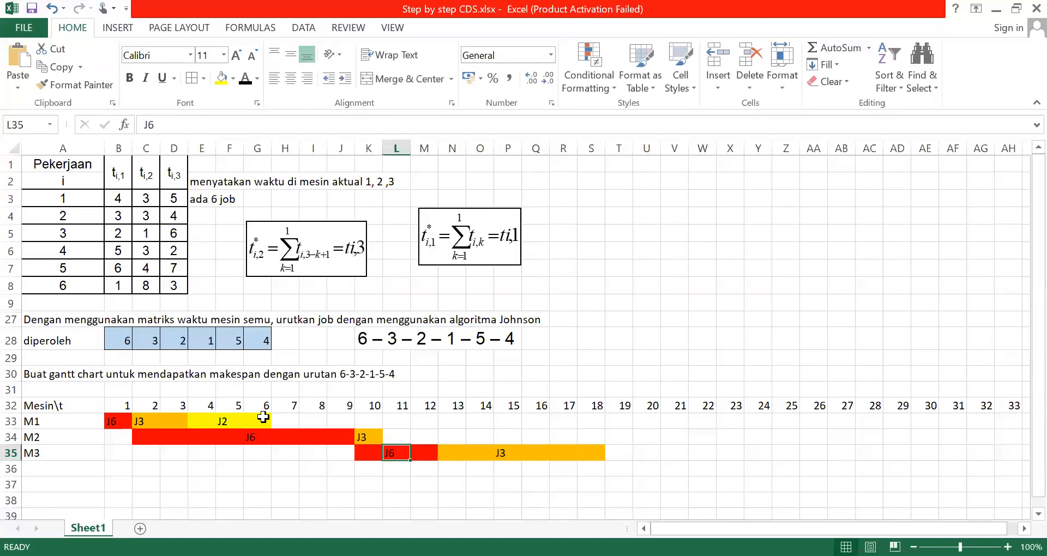
Fill the M2 cells under time units 11 to 13 with the same yellow for job 2
left_click(391, 435)
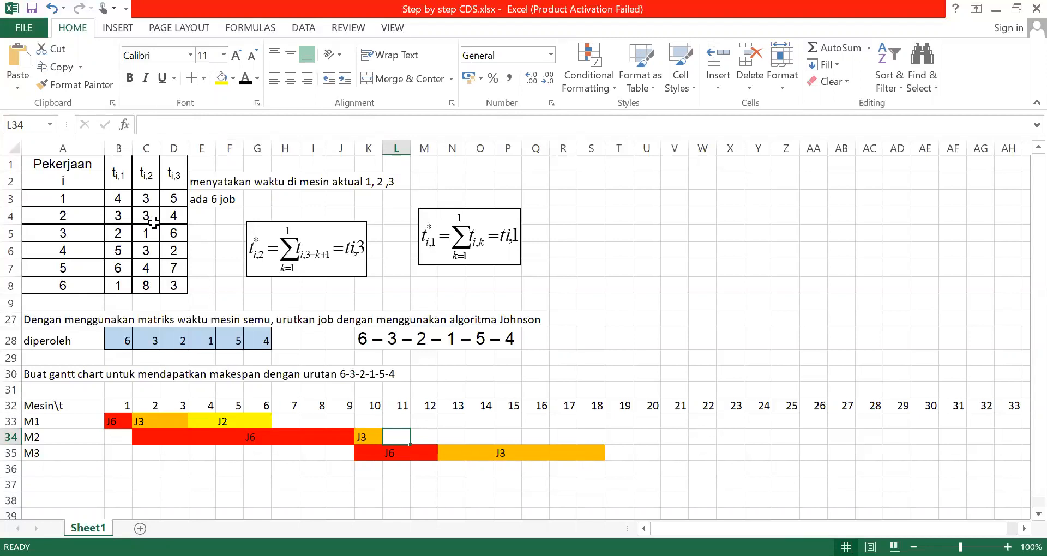
key("shift+Right")
key("shift+Right")
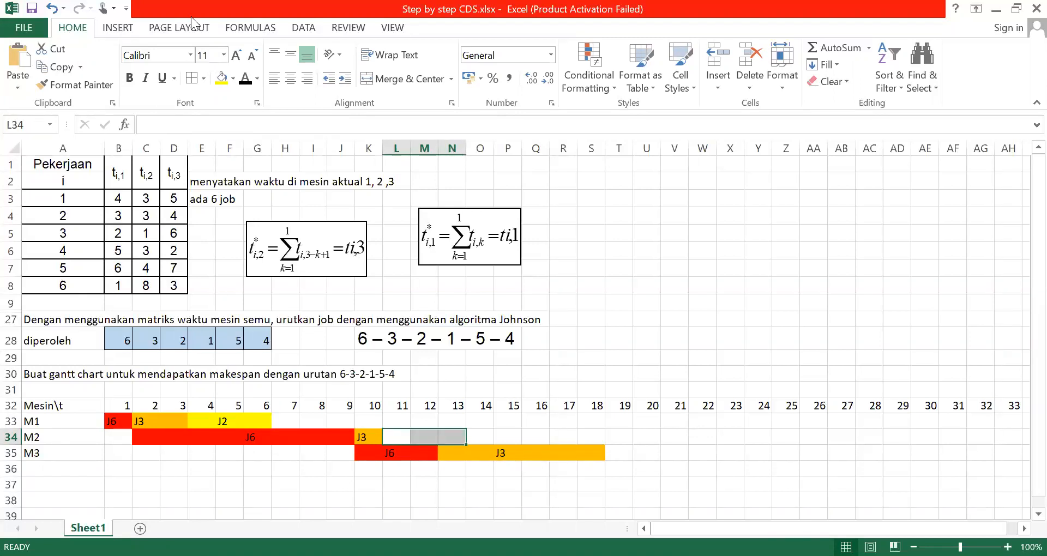
left_click(221, 80)
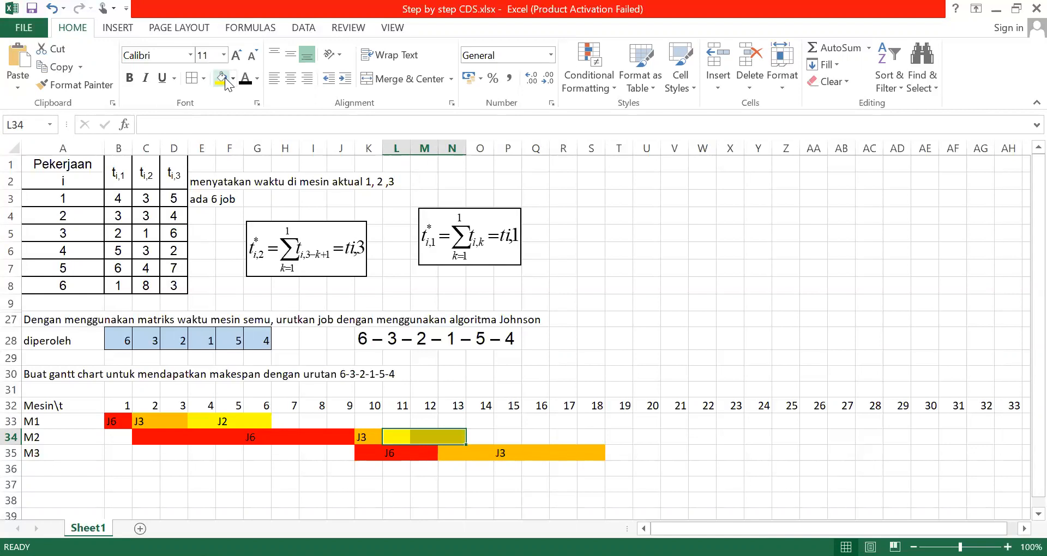
Label the yellow M2 bar J2 in its cell under time unit 11 and centre the label horizontally
type("J2")
key("Right")
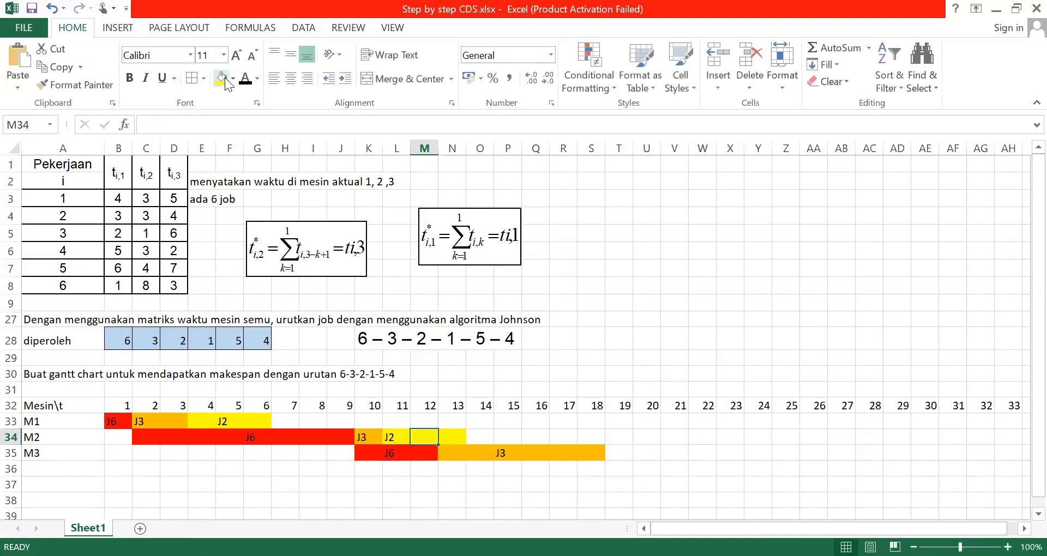
left_click(398, 435)
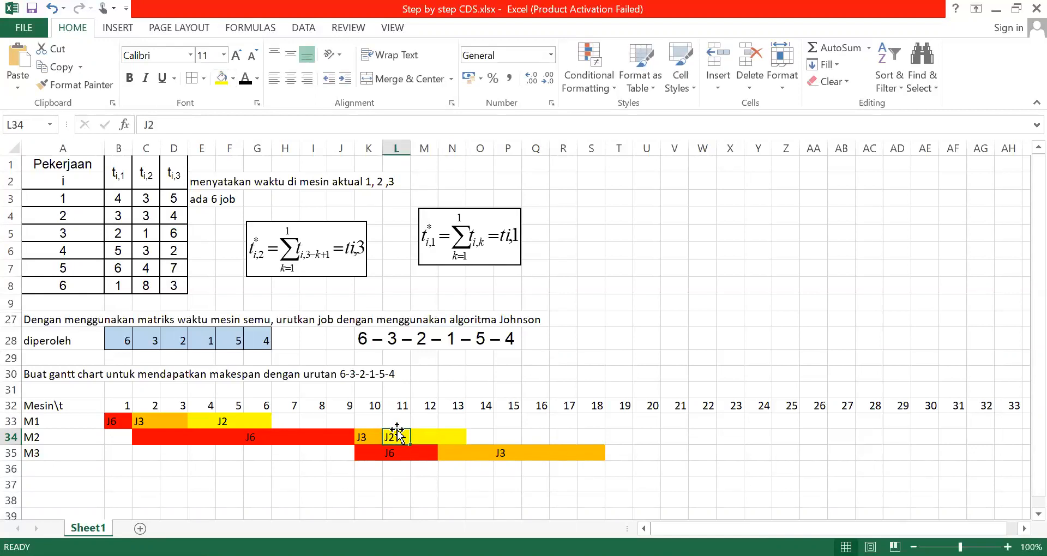
left_click(290, 80)
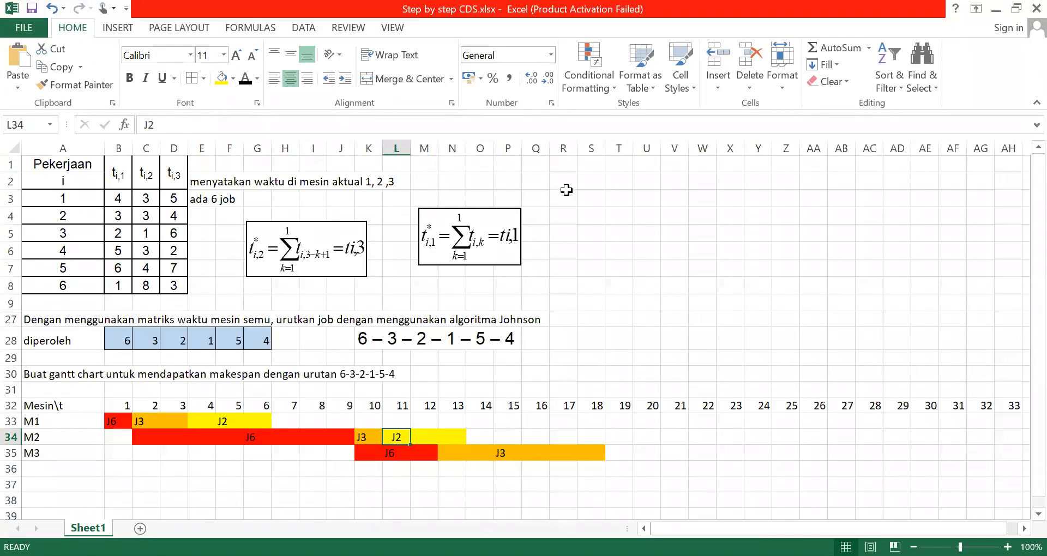
Fill the M3 cells under time units 19 to 22 with yellow, using job 2's processing time on machine 3
left_click(611, 450)
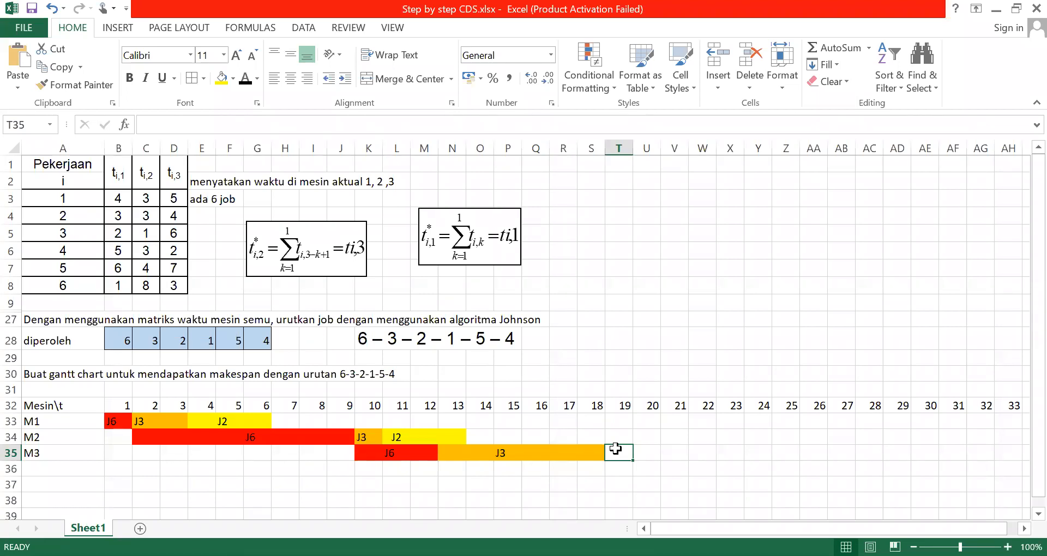
left_click(173, 219)
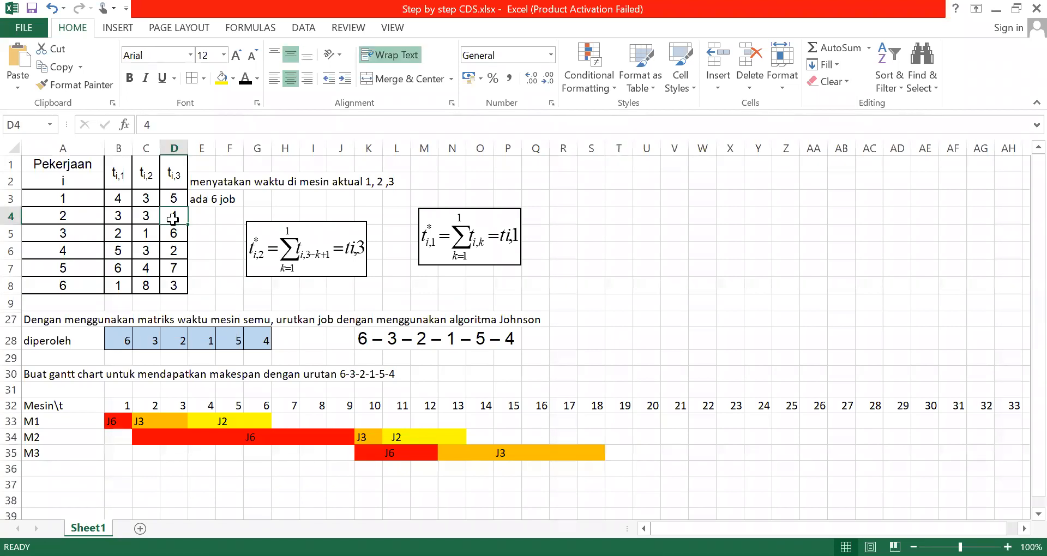
left_click(612, 454)
key("shift+Right")
key("shift+Right")
key("shift+Right")
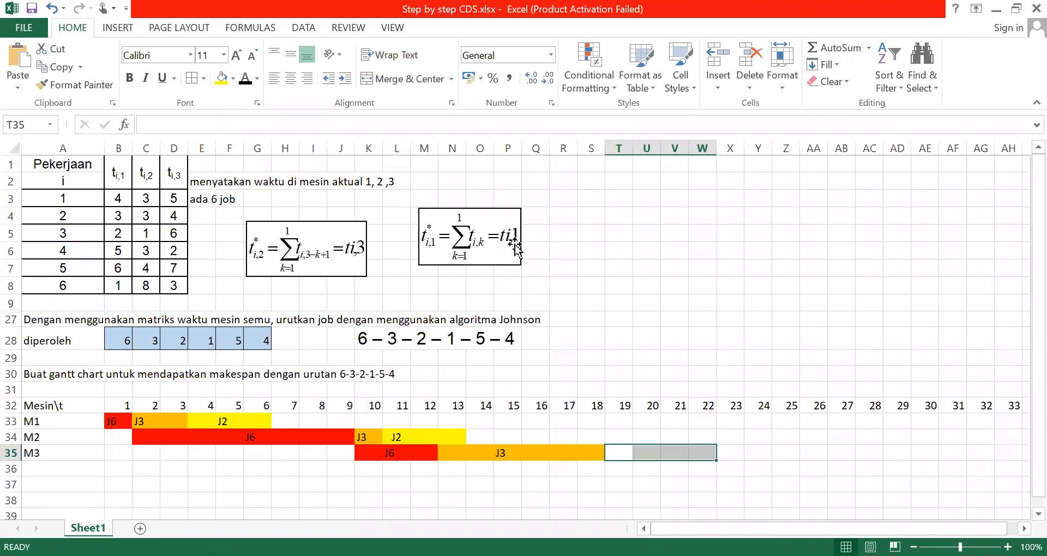
left_click(224, 81)
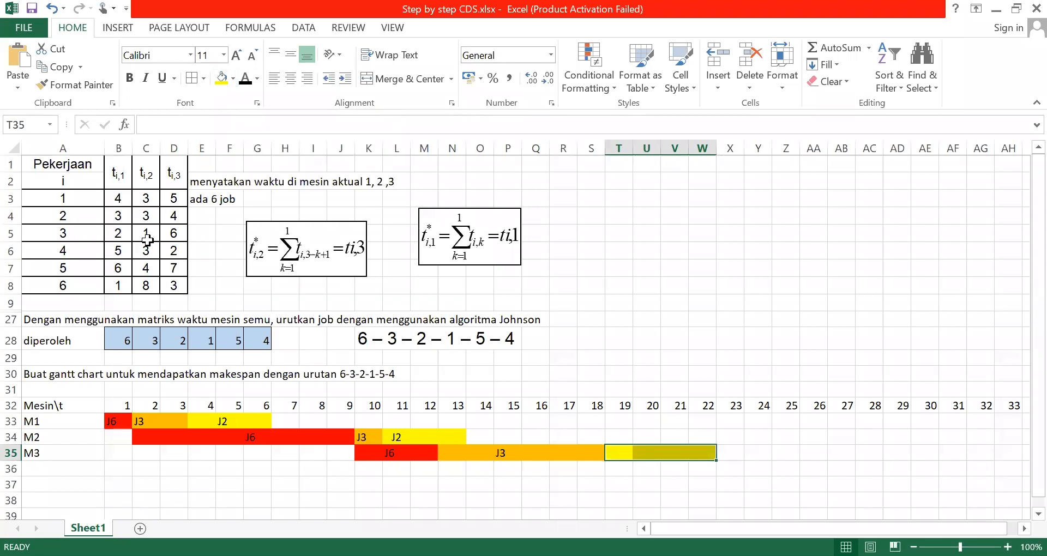
Label the yellow M3 bar J2 in its cell under time unit 19 and centre the label horizontally
left_click(71, 218)
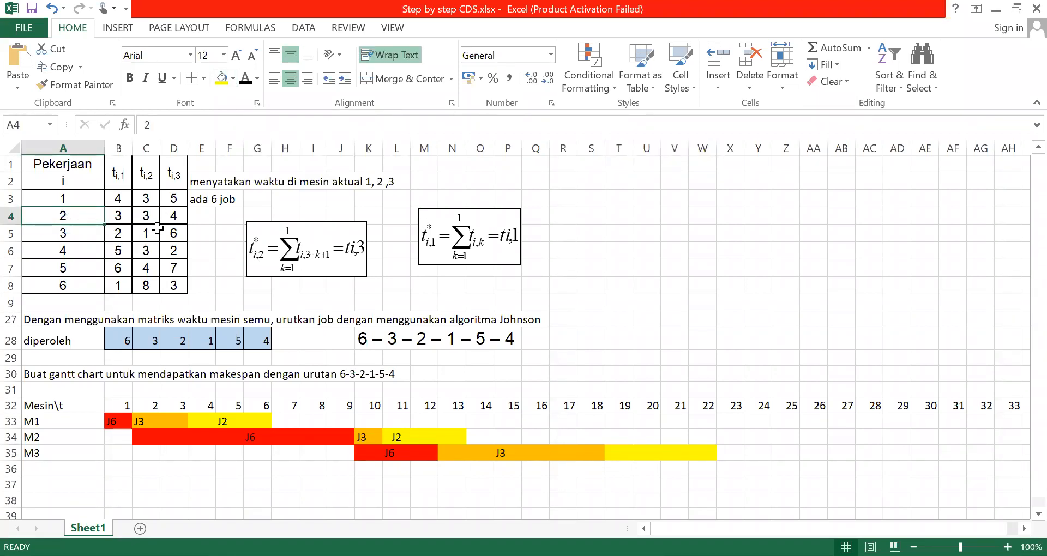
left_click(170, 218)
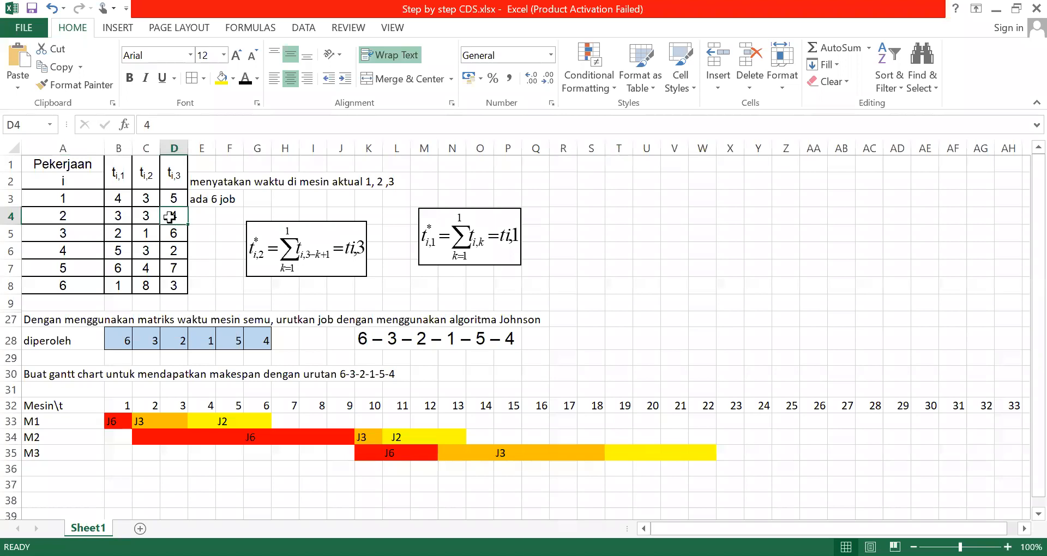
left_click(661, 453)
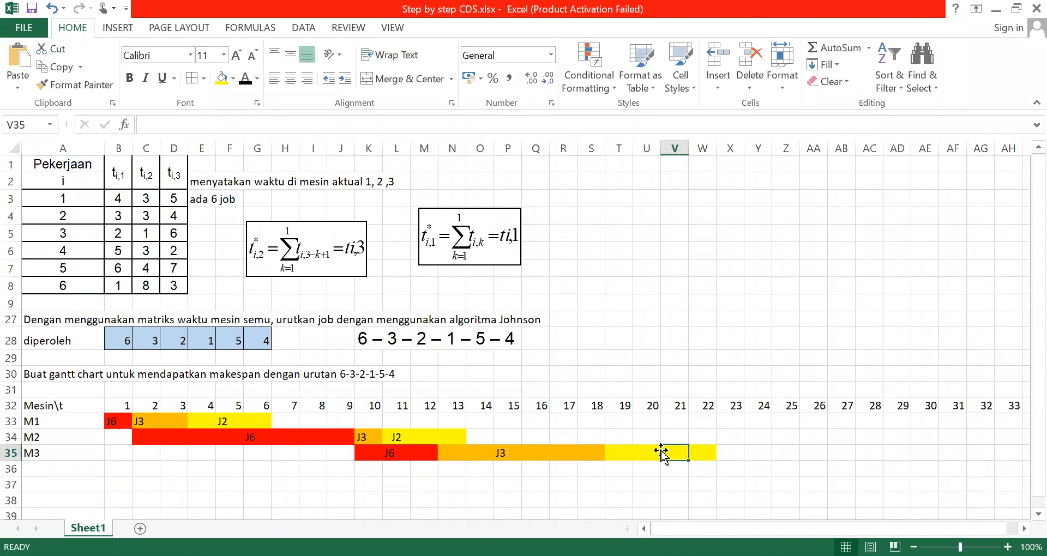
left_click(624, 459)
type("J2")
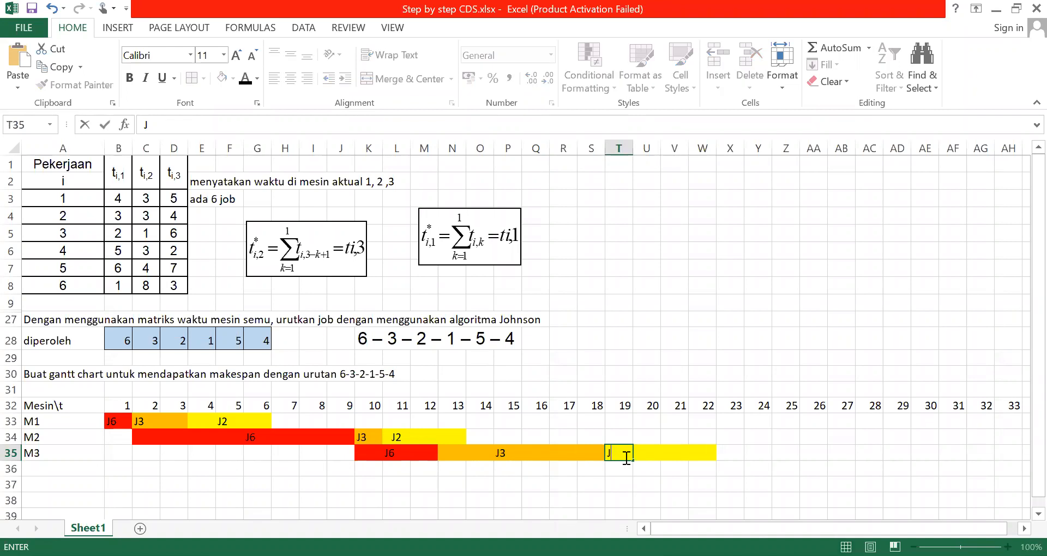
left_click(756, 468)
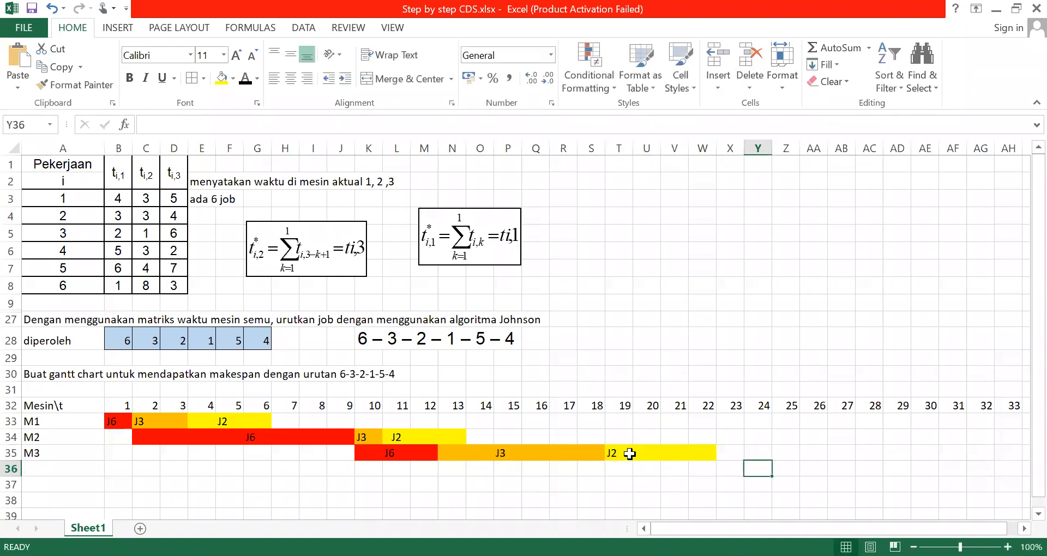
left_click(627, 454)
left_click(292, 82)
left_click(419, 436)
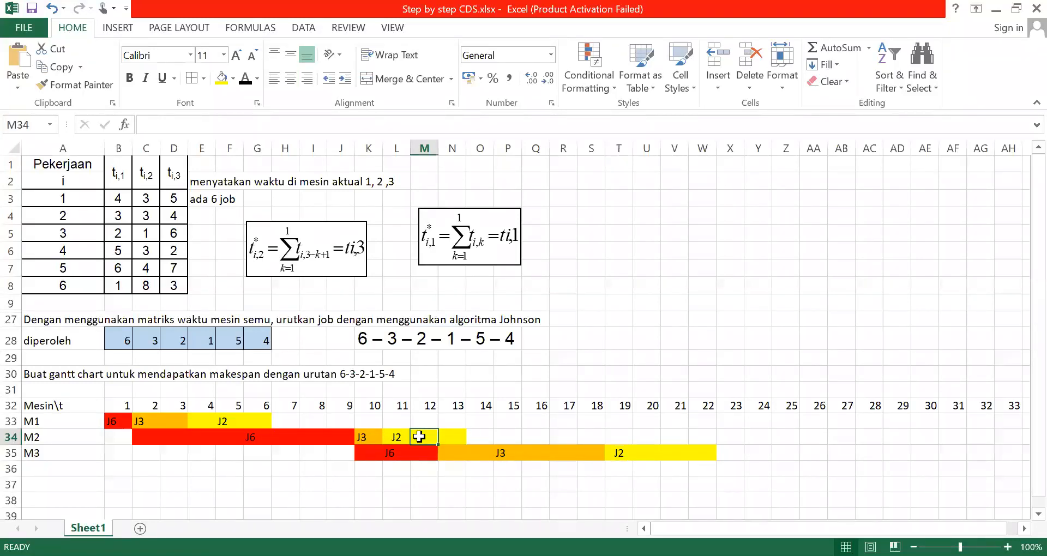
left_click(396, 437)
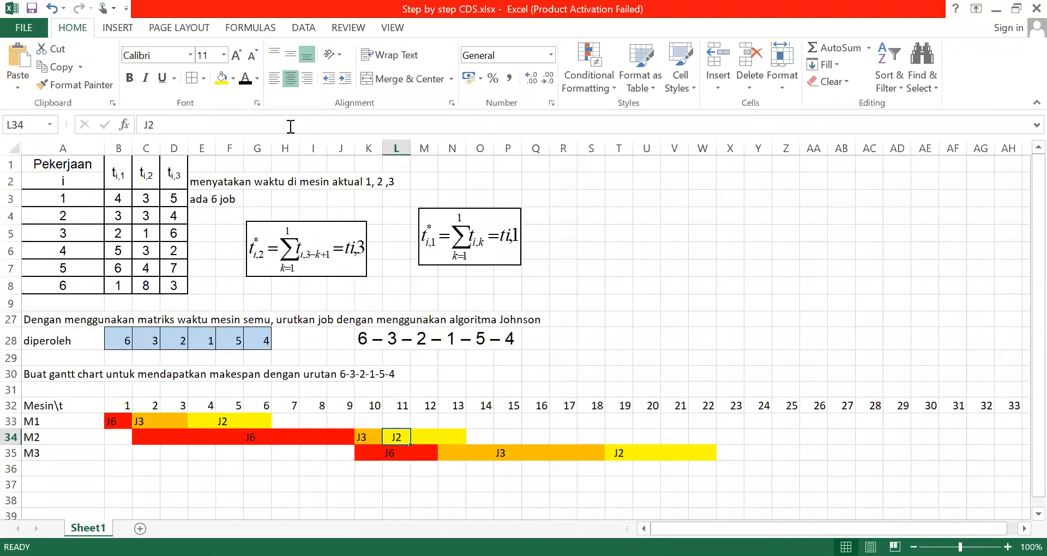
left_click(289, 79)
left_click(290, 79)
Fill the M1 cells under time units 7 to 10 with light green, using job 1's processing time on machine 1
left_click(784, 452)
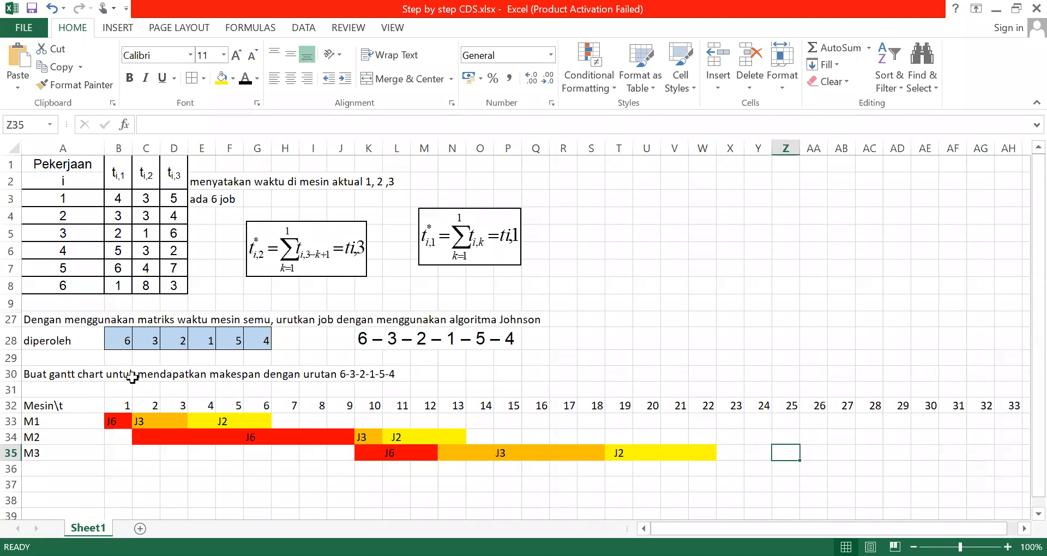
left_click(121, 198)
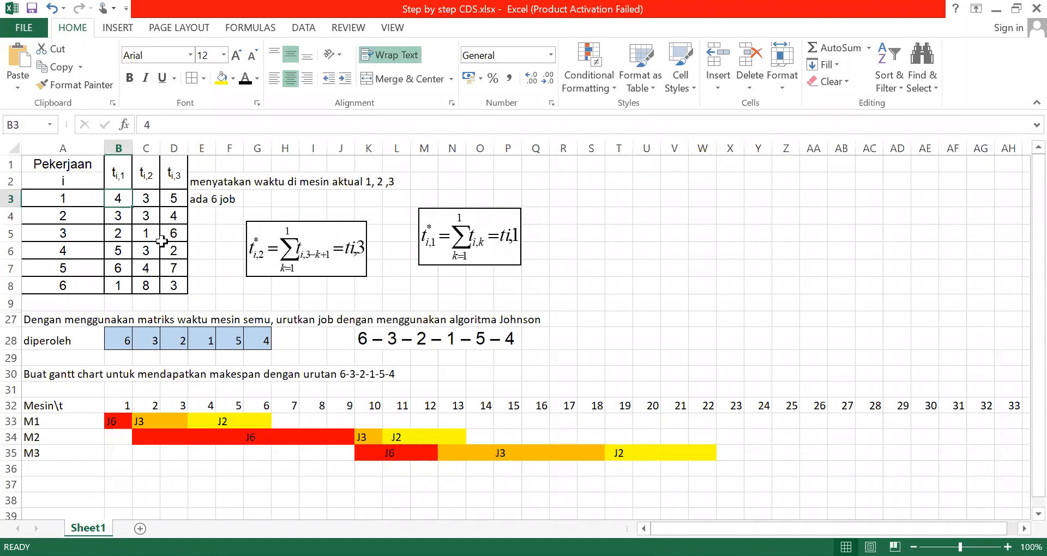
left_click(282, 422)
key("shift+Right")
key("shift+Right")
key("shift+Right")
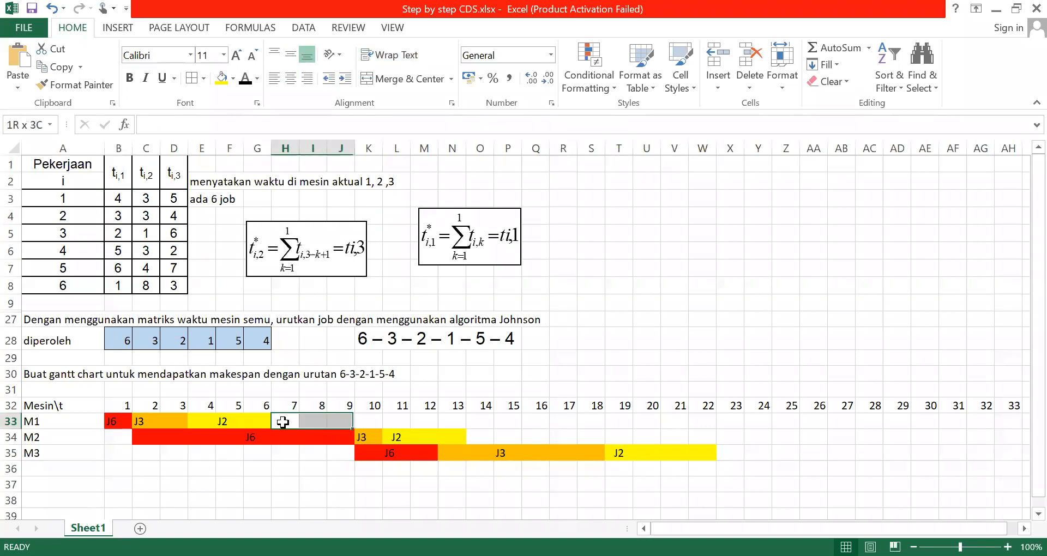
left_click(234, 81)
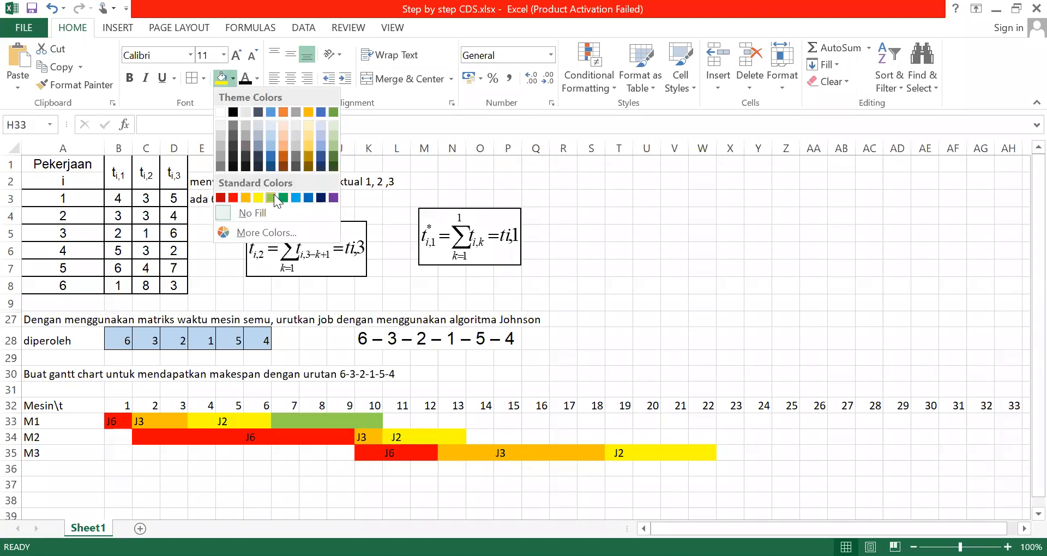
left_click(275, 197)
Label the green M1 bar J1 in its cell under time unit 8
left_click(324, 422)
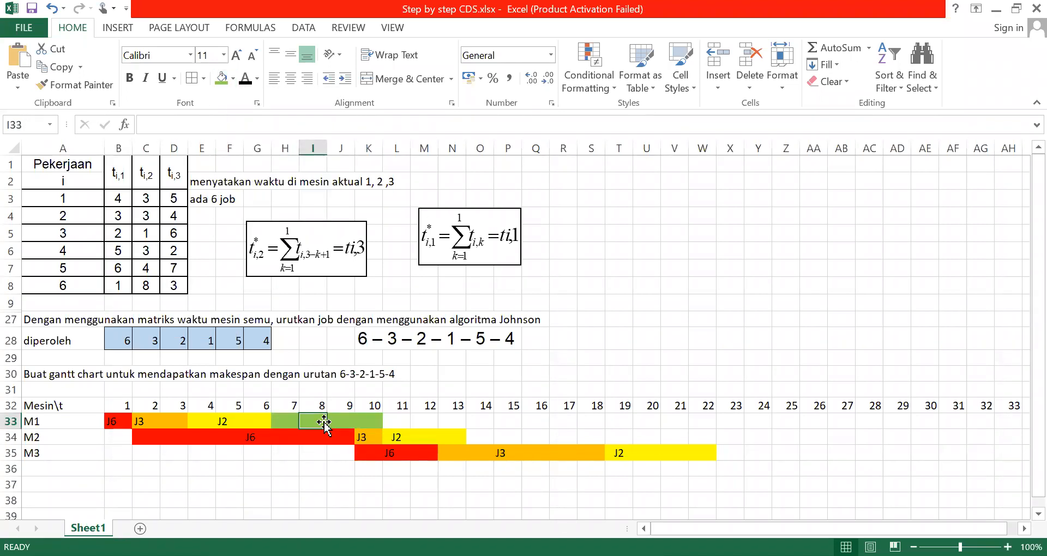
type("J1")
left_click(533, 421)
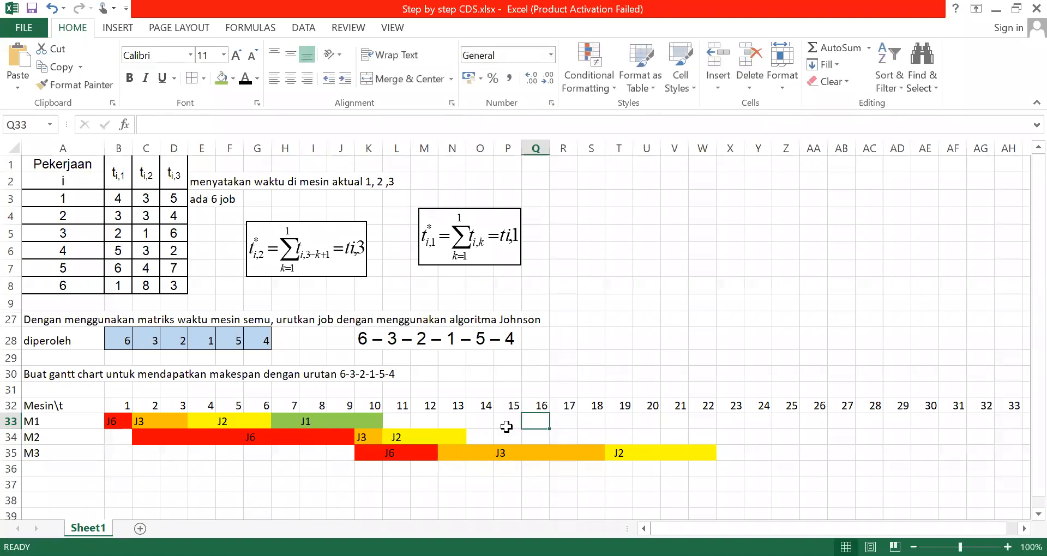
Fill the M2 cells under time units 14 to 16 with the same light green, using job 1's processing time on machine 2
left_click(475, 435)
key("shift+Right")
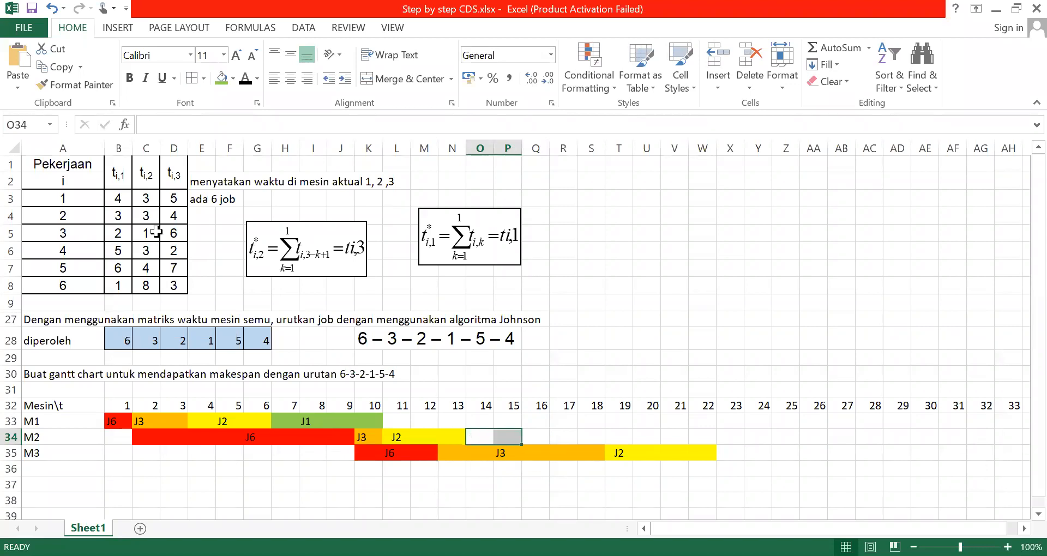
left_click(144, 203)
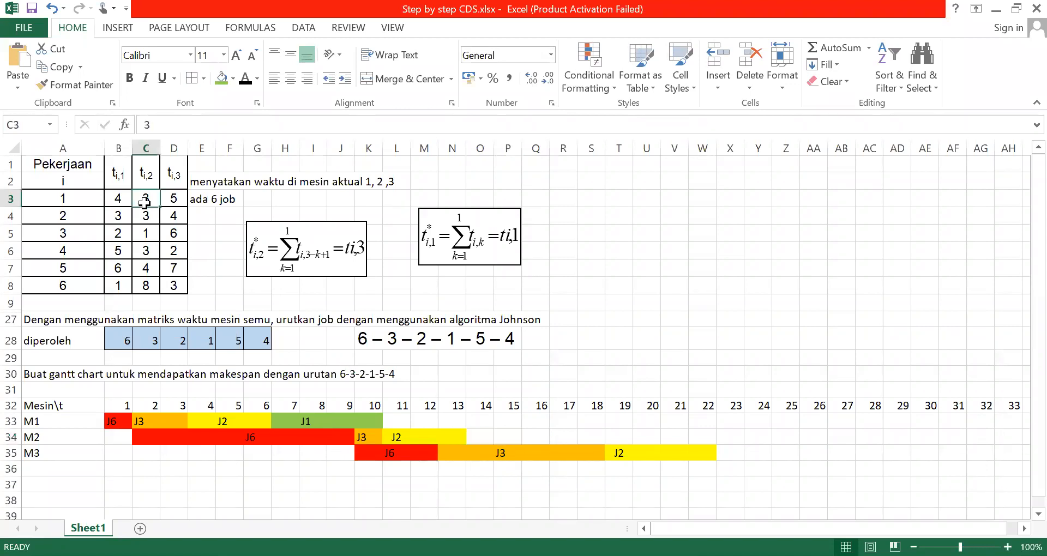
left_click(479, 442)
key("shift+Right")
key("shift+Right")
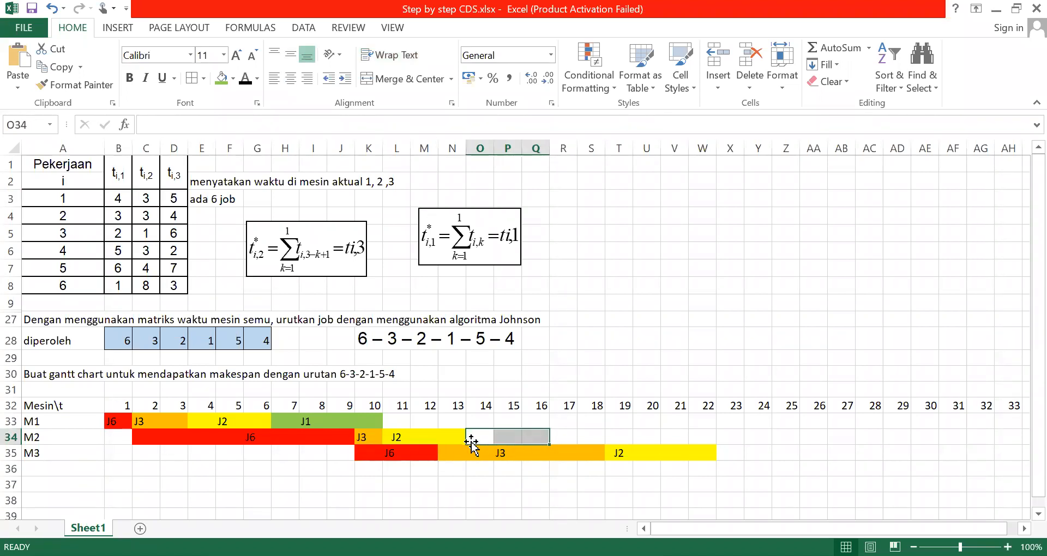
left_click(221, 78)
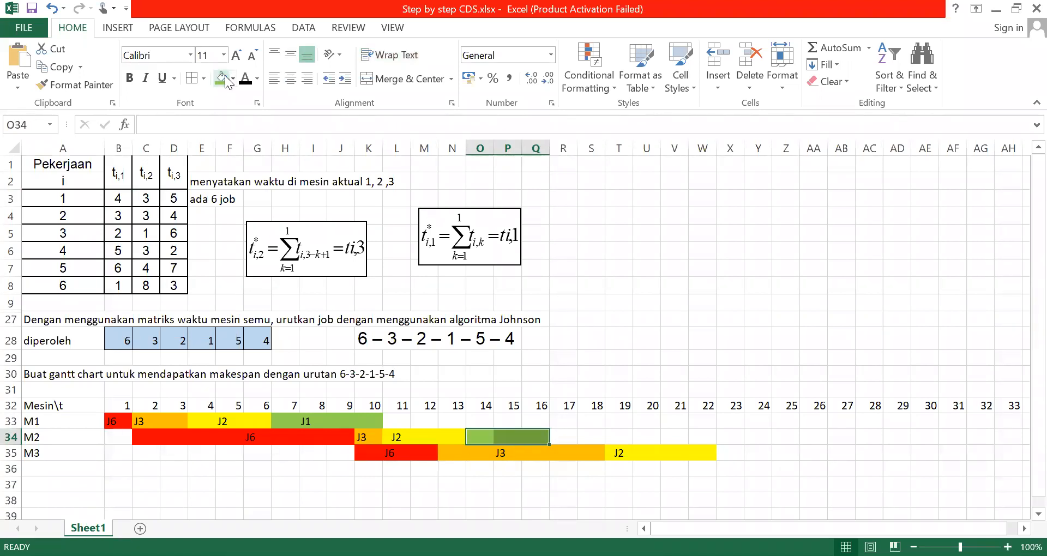
Label the green M2 bar J1 in its cell under time unit 14
left_click(503, 434)
type("J1")
left_click(503, 434)
left_click(655, 432)
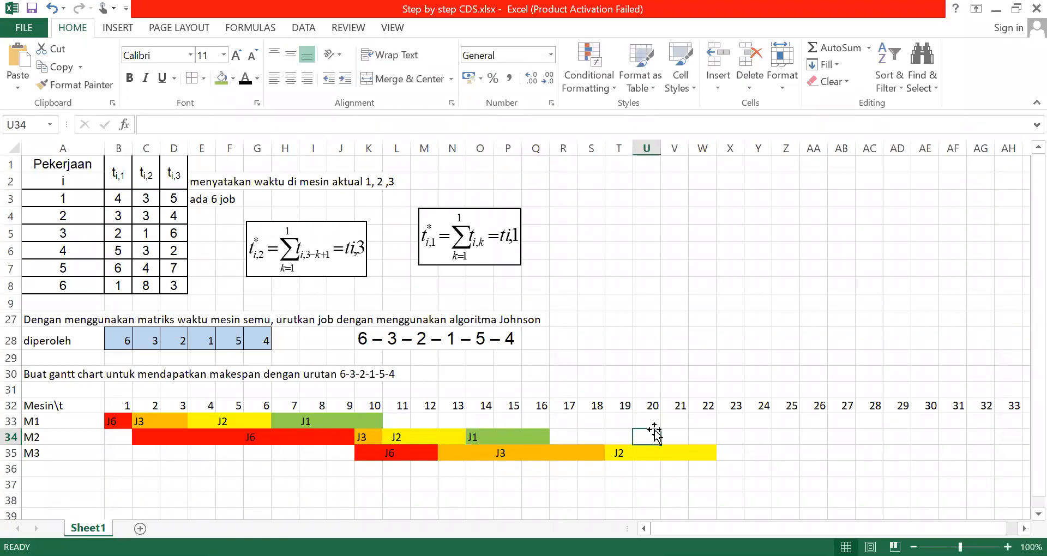
Fill the M3 cells under time units 23 to 27 with the same light green for job 1
left_click(735, 450)
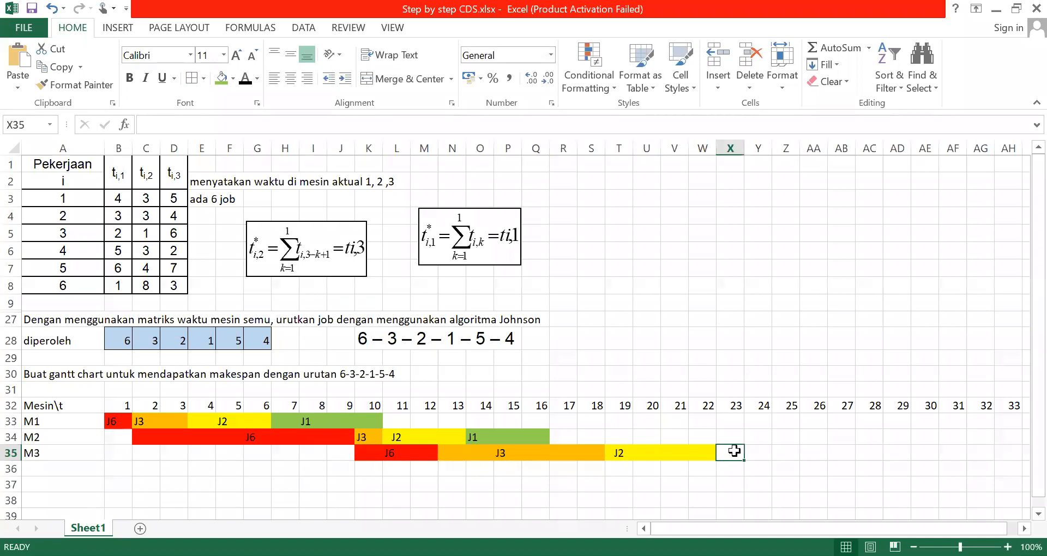
left_click_drag(734, 450, 758, 453)
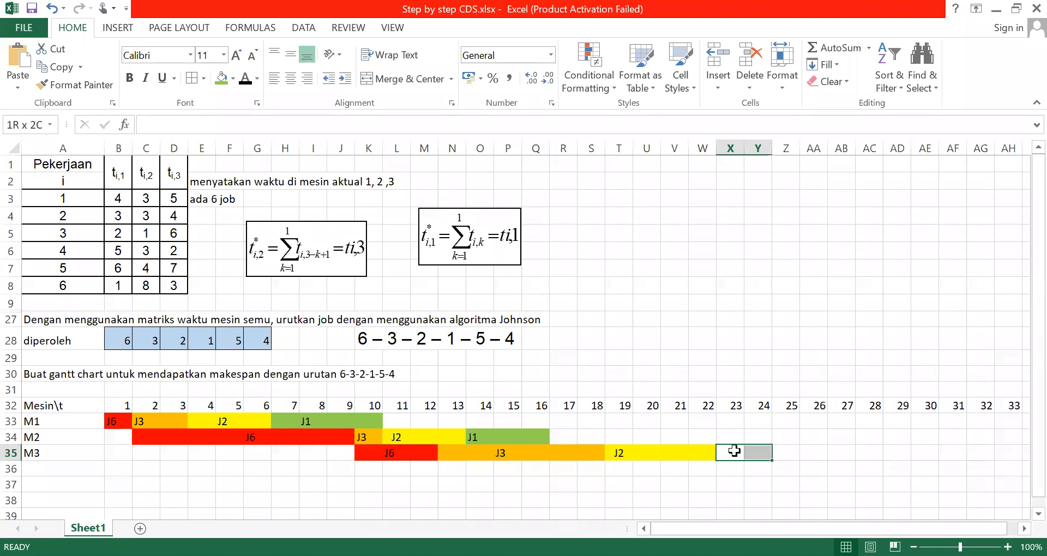
key("shift+Right")
key("shift+Right")
key("shift+Right")
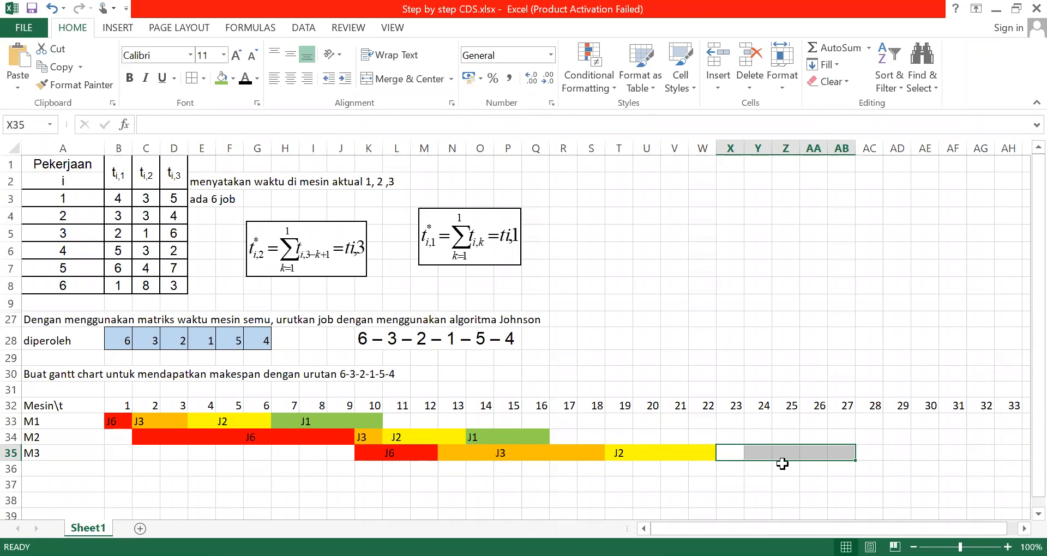
left_click(221, 78)
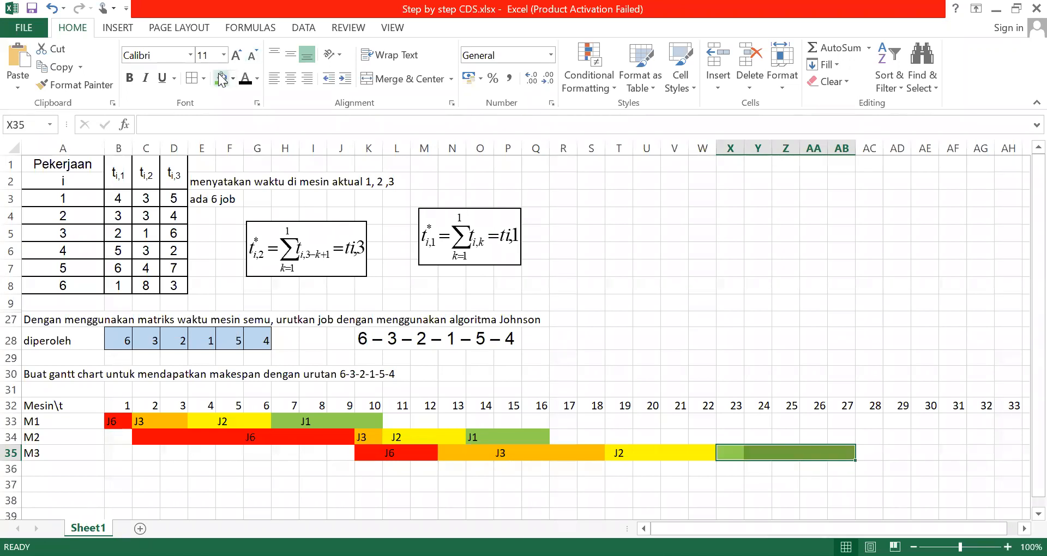
Label the green M3 bar J1 in its cell under time unit 25
left_click(795, 453)
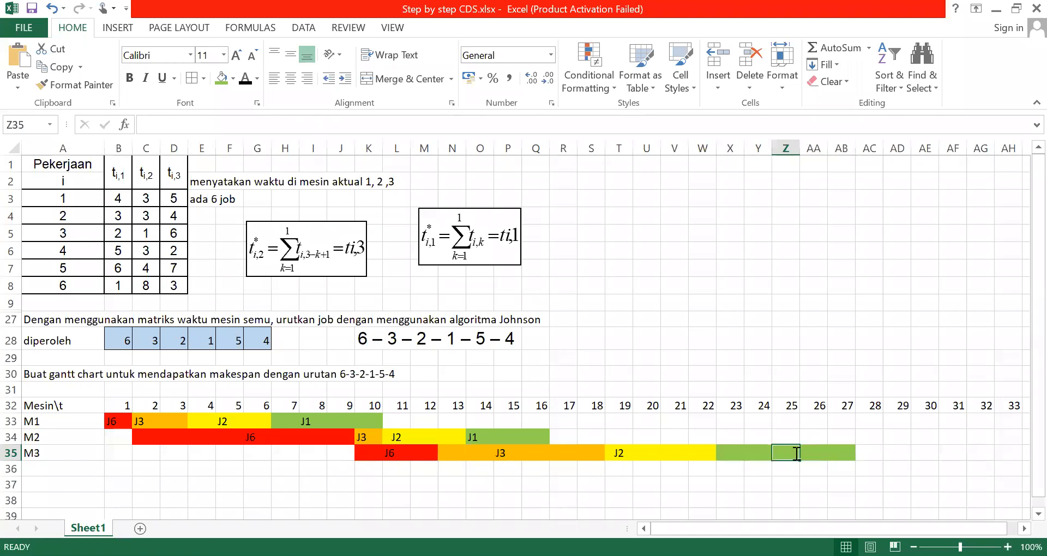
type("J!")
key("BackSpace")
type("1")
left_click(552, 419)
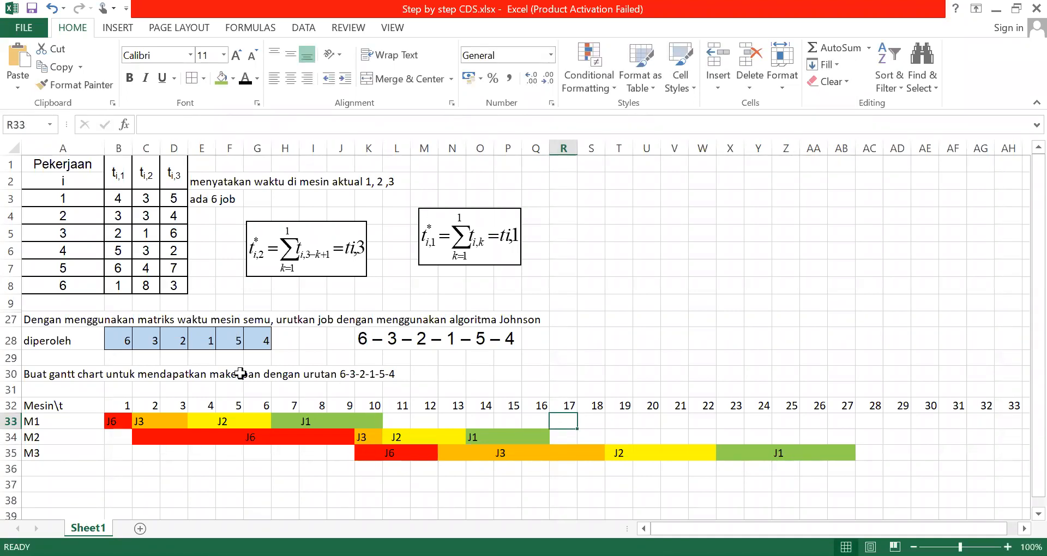
Fill the M1 cells under time units 11 to 16 with light blue for job 5
left_click_drag(397, 421, 508, 421)
left_click_drag(398, 421, 399, 421)
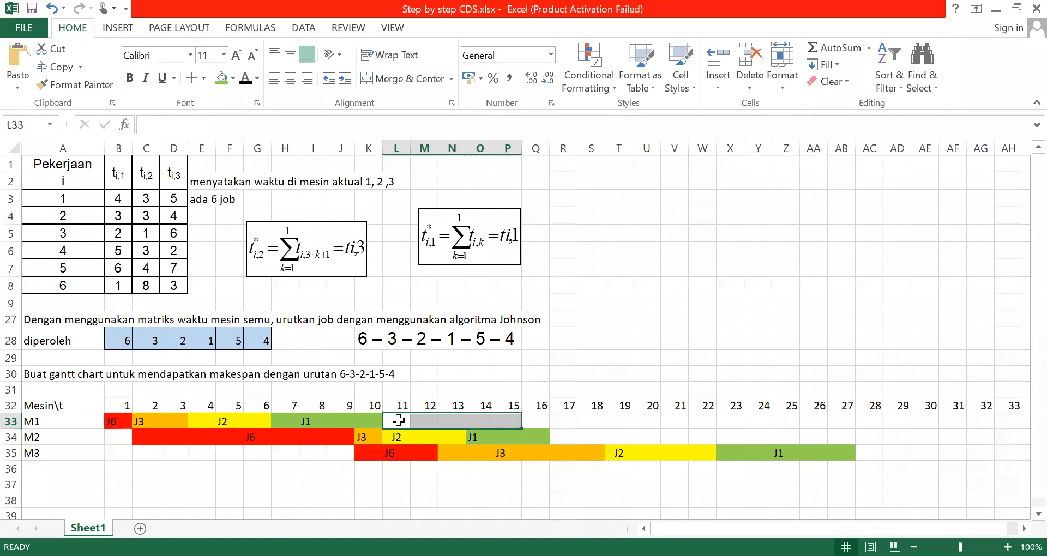
key("shift+Right")
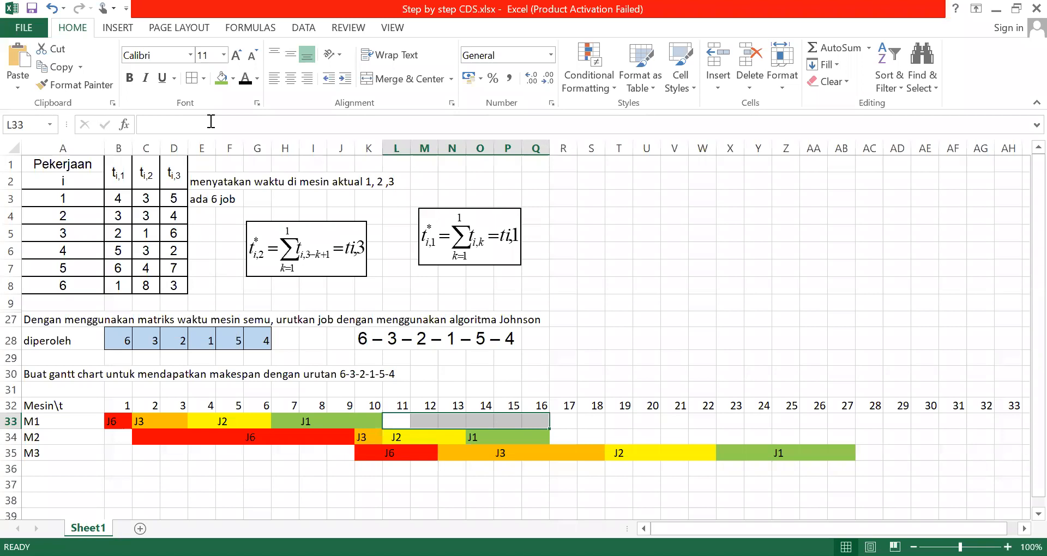
left_click(234, 80)
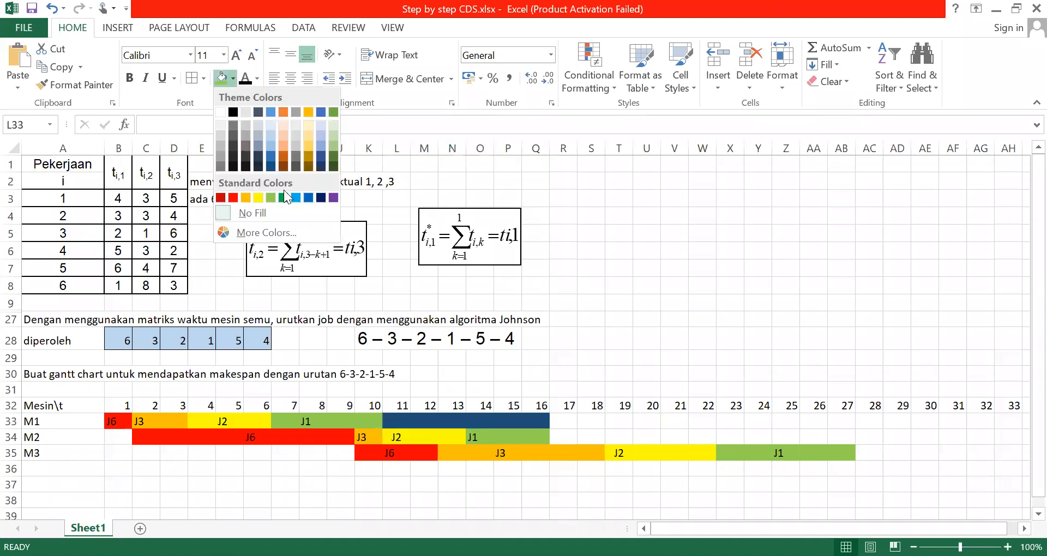
left_click(296, 200)
Label the blue M1 bar J5 in its cell under time unit 14
left_click(474, 421)
type("J5")
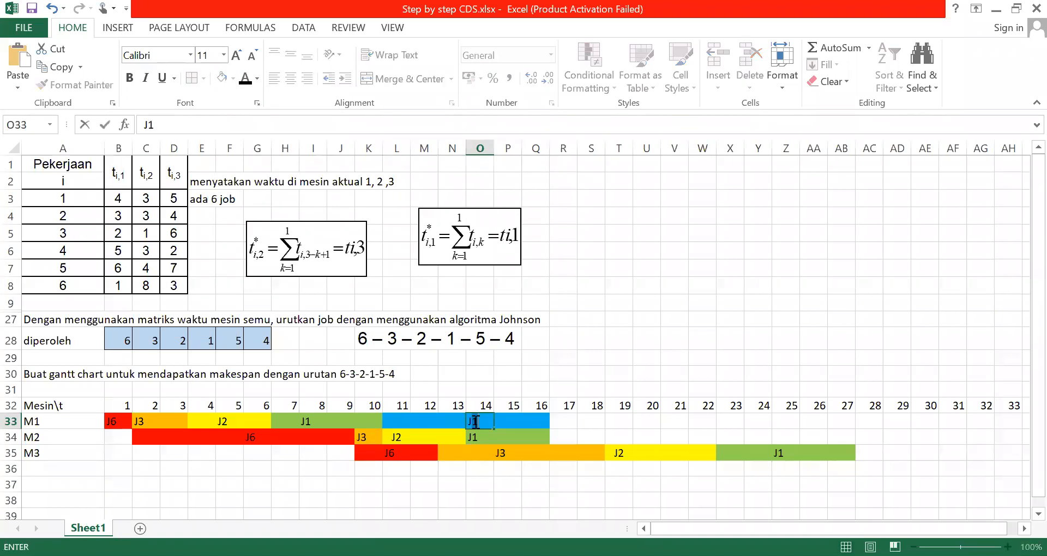
left_click(552, 424)
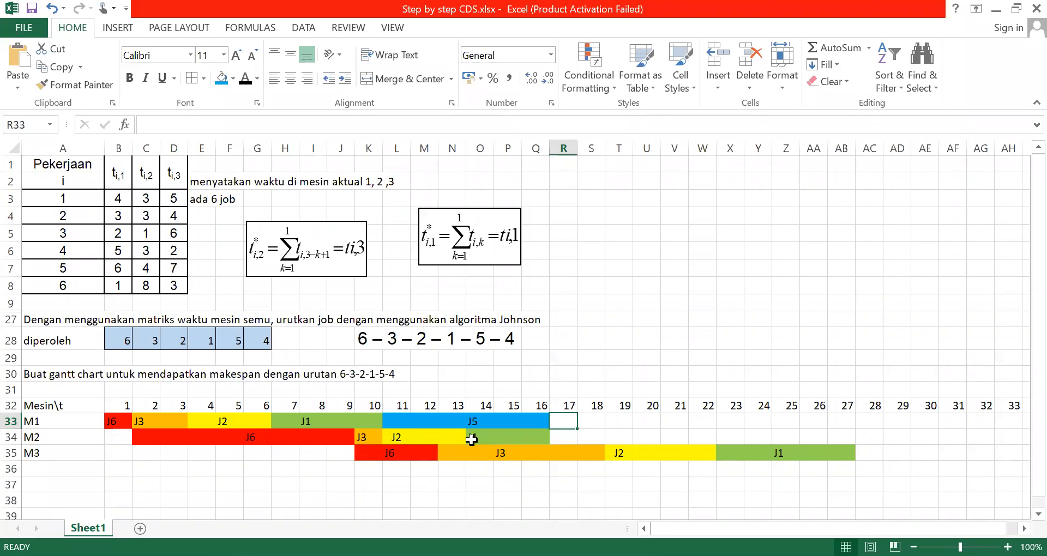
Fill the M2 cells under time units 17 to 20 with the same light blue for job 5
left_click(561, 438)
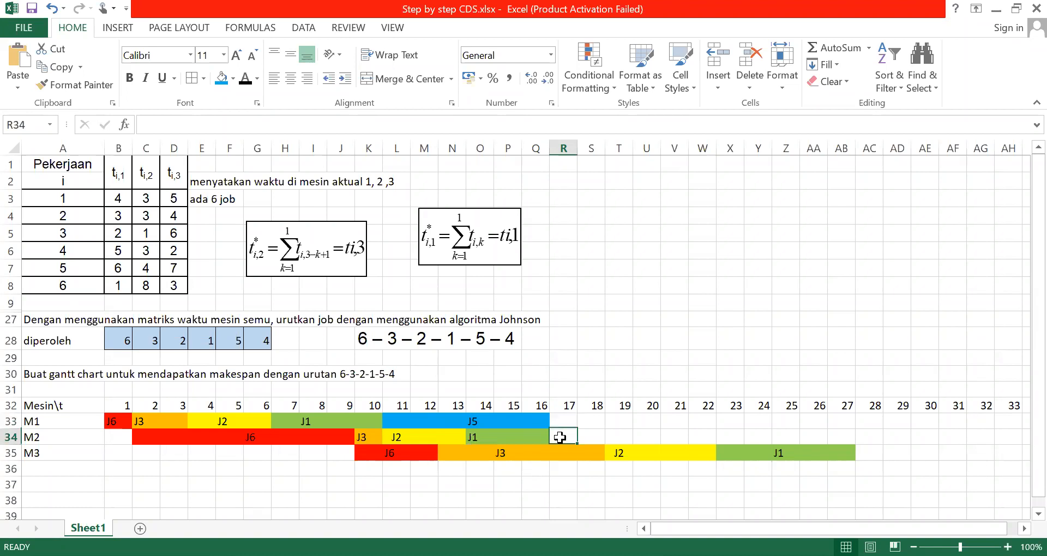
left_click_drag(560, 438, 590, 438)
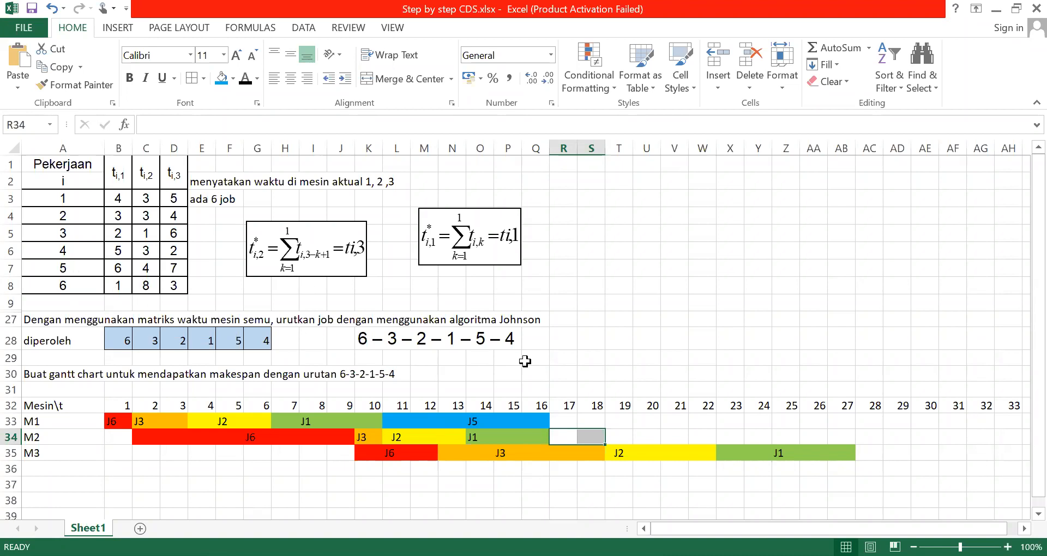
key("shift+Right")
key("shift+Right")
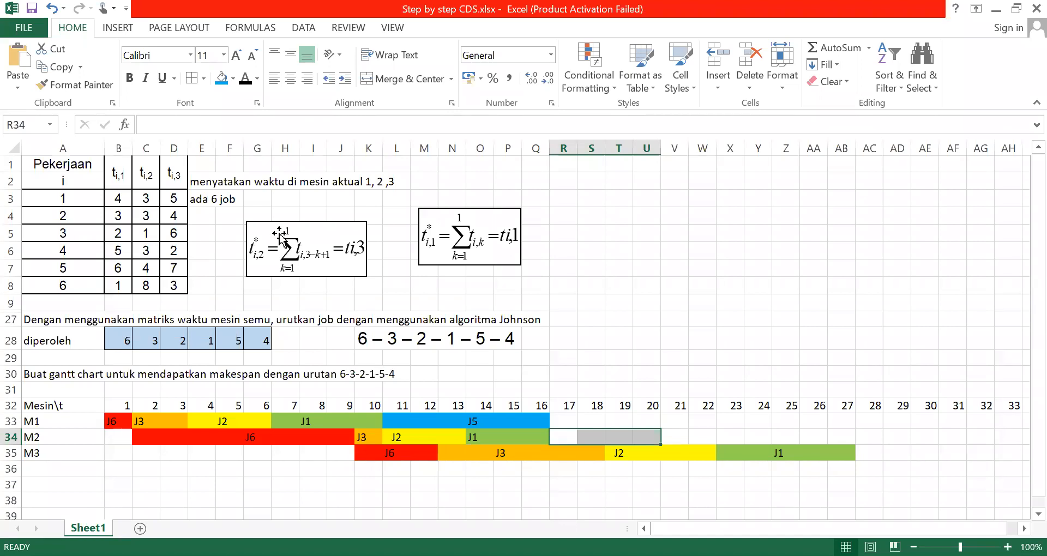
left_click(221, 79)
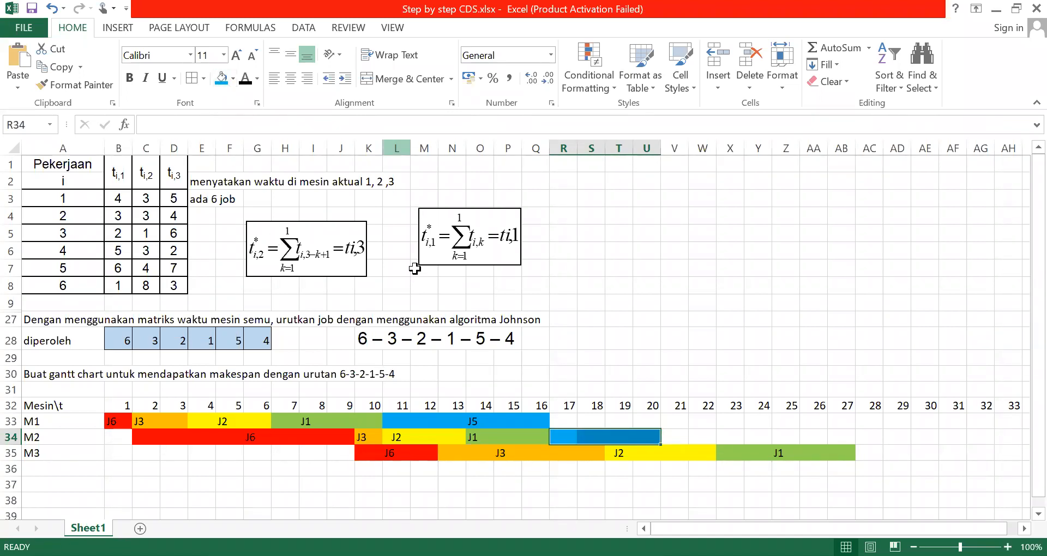
Label the blue M2 bar J5 in its cell under time unit 19
left_click(615, 439)
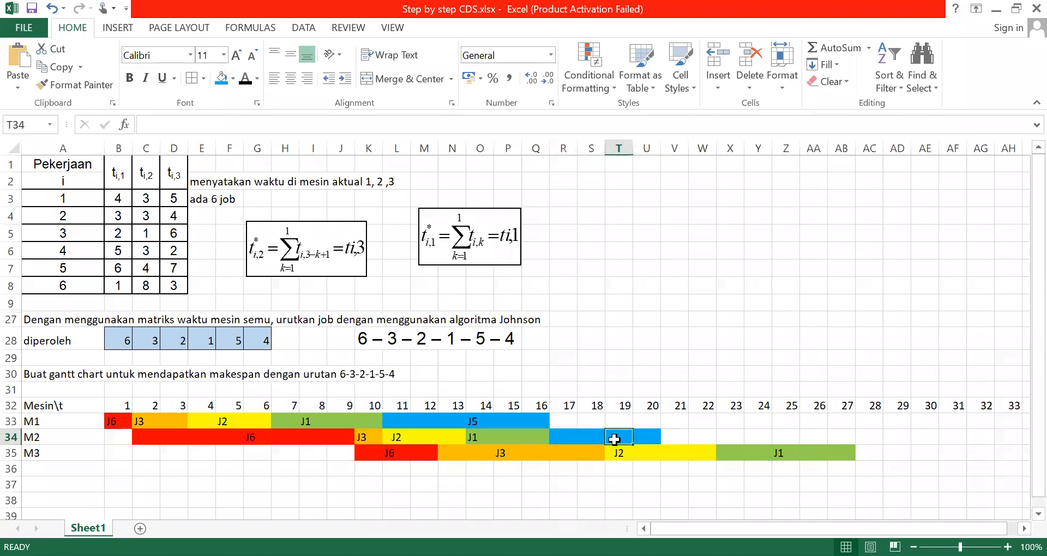
type("j5")
key("BackSpace")
key("BackSpace")
type("J5")
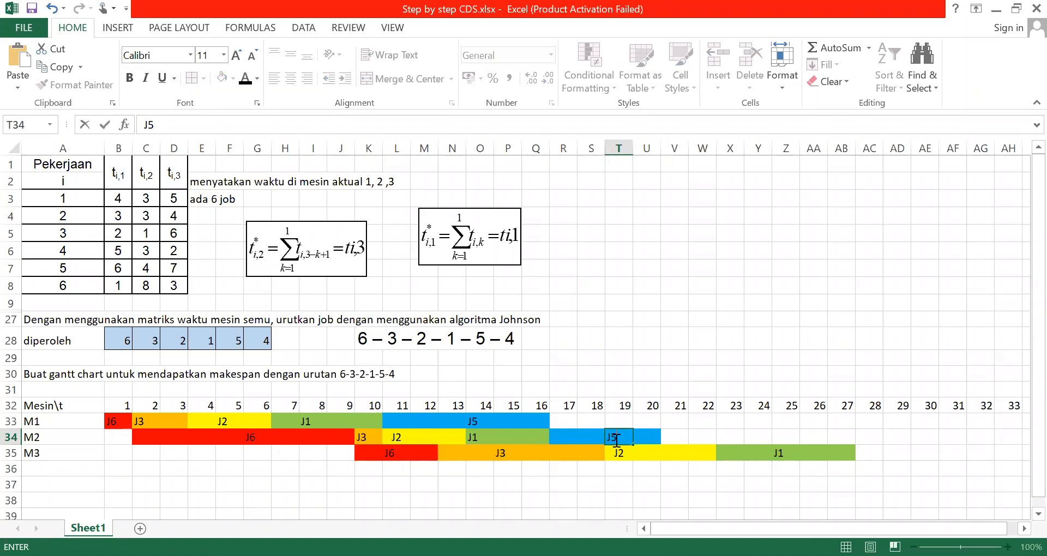
left_click(642, 496)
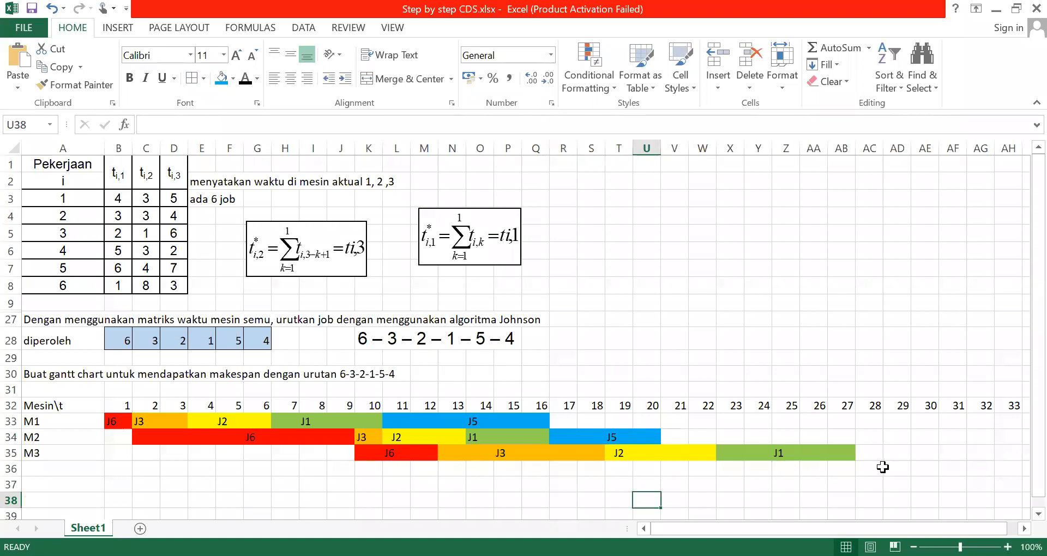
Fill the M3 cells under time units 28 to 34 with the same light blue for job 5
left_click(875, 455)
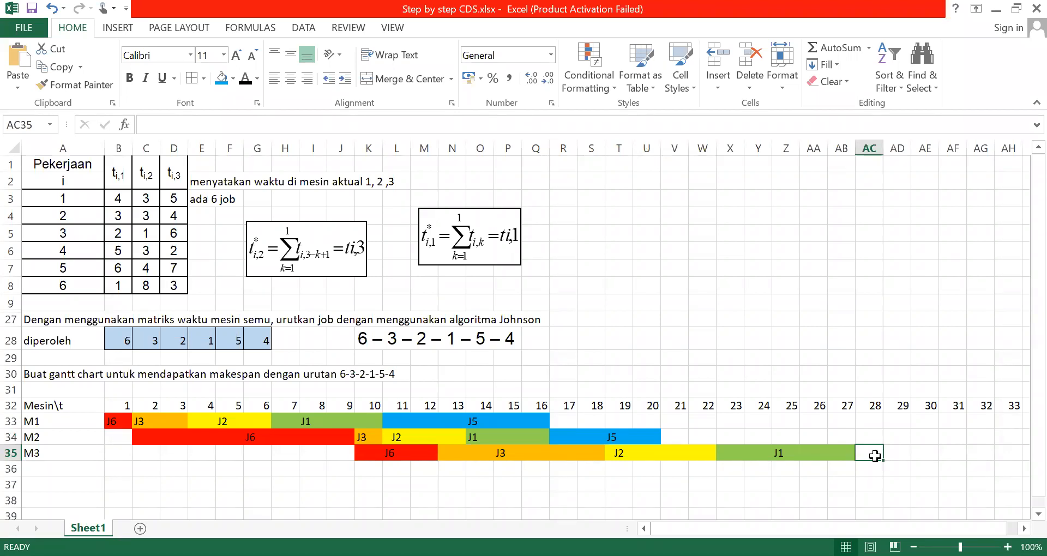
left_click(652, 440)
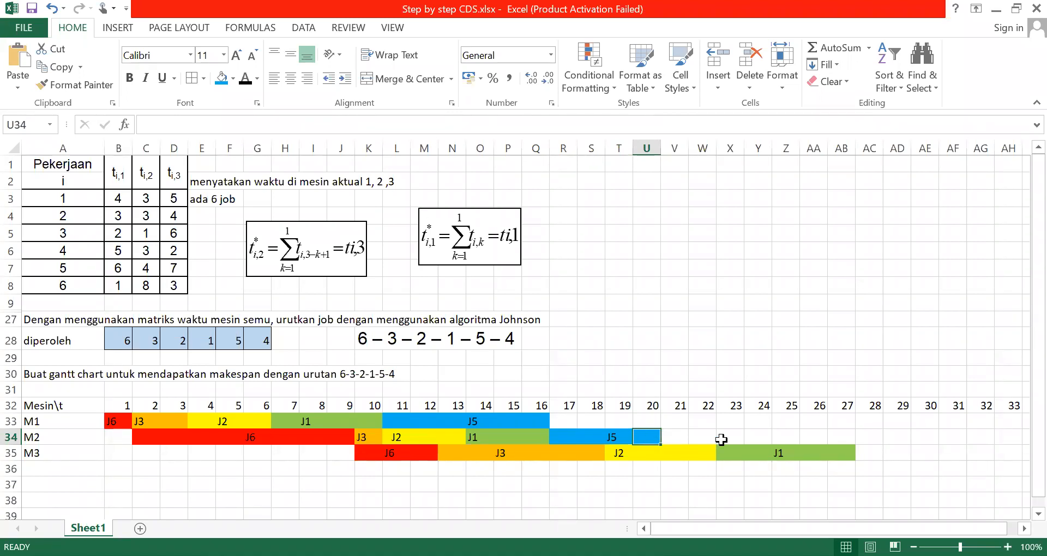
left_click(638, 458)
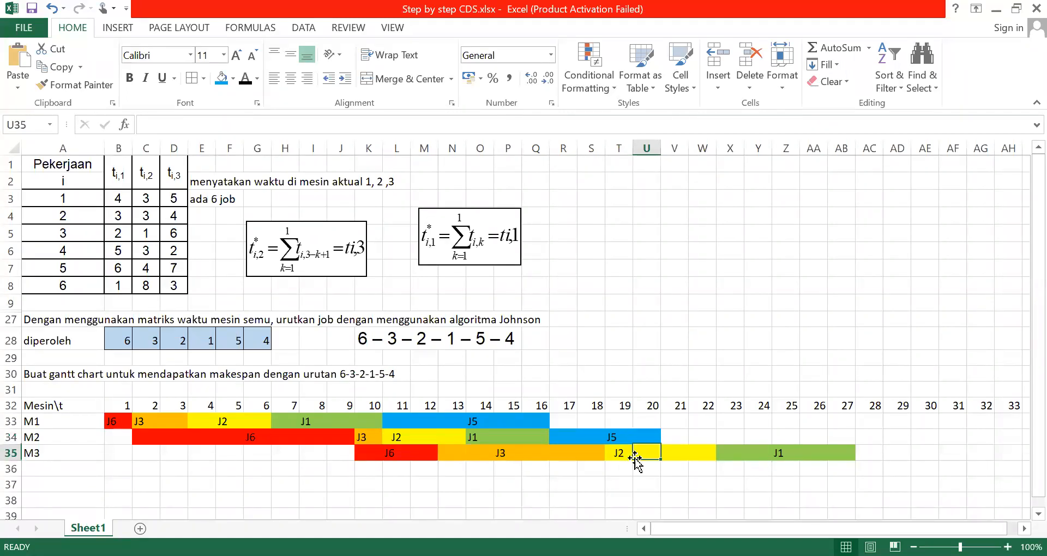
left_click(616, 457)
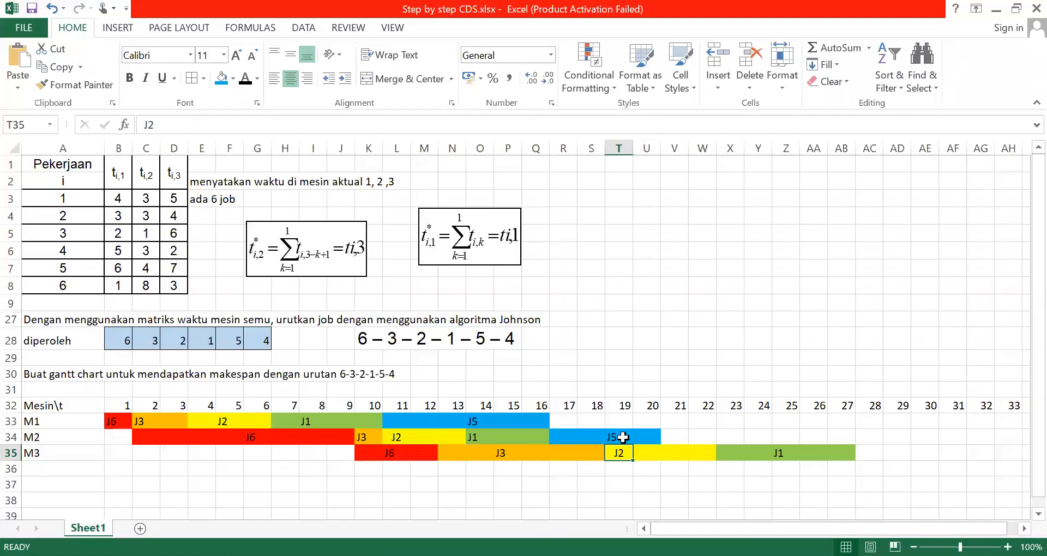
left_click(867, 454)
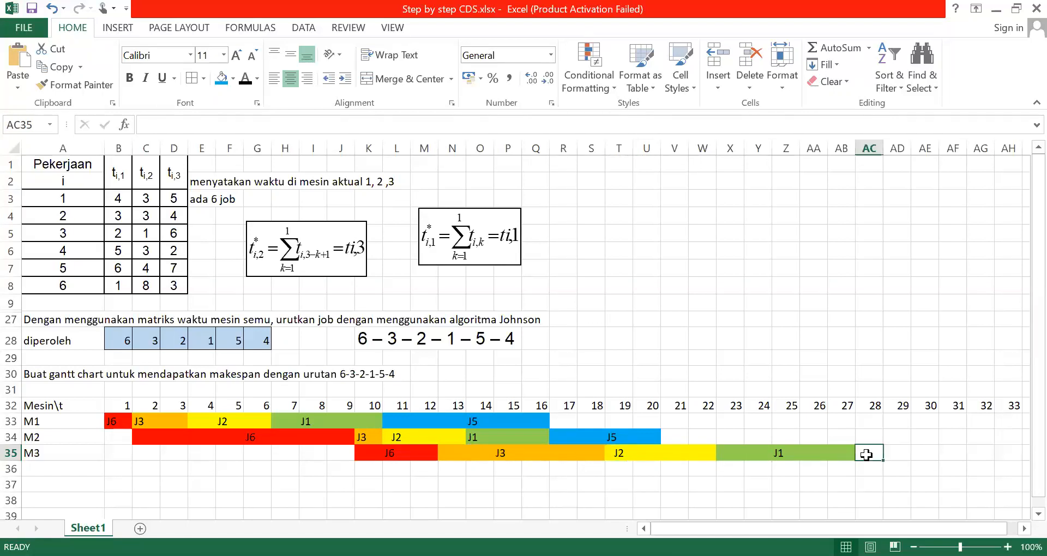
left_click_drag(867, 454, 885, 454)
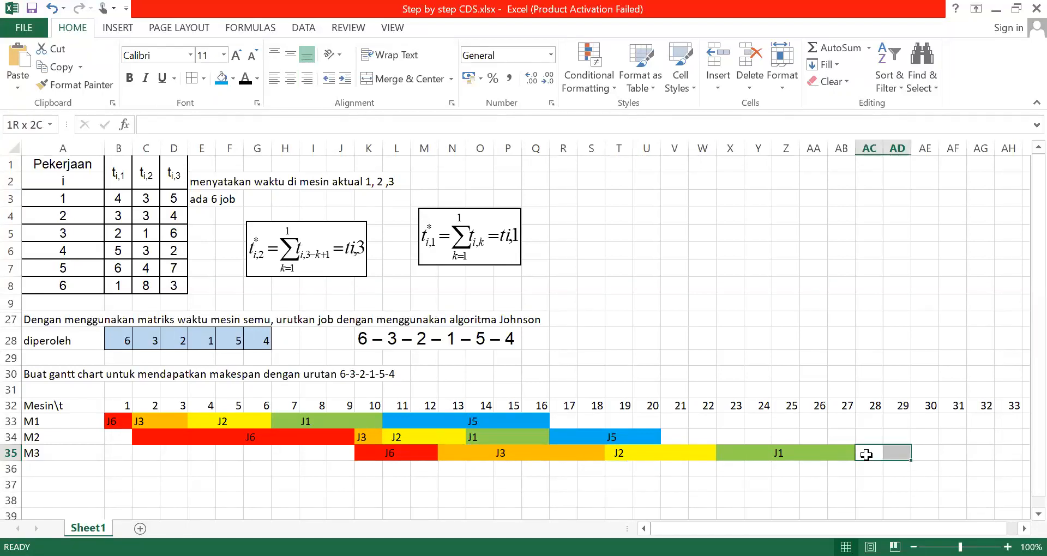
key("shift+Right")
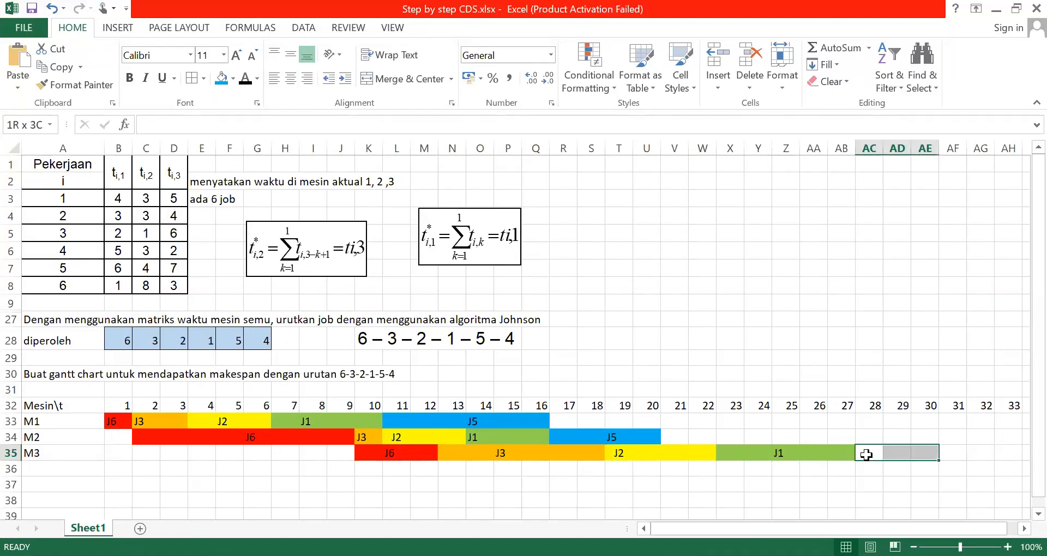
key("shift+Right")
key("shift+Right")
key("shift+Right")
key("shift+Right")
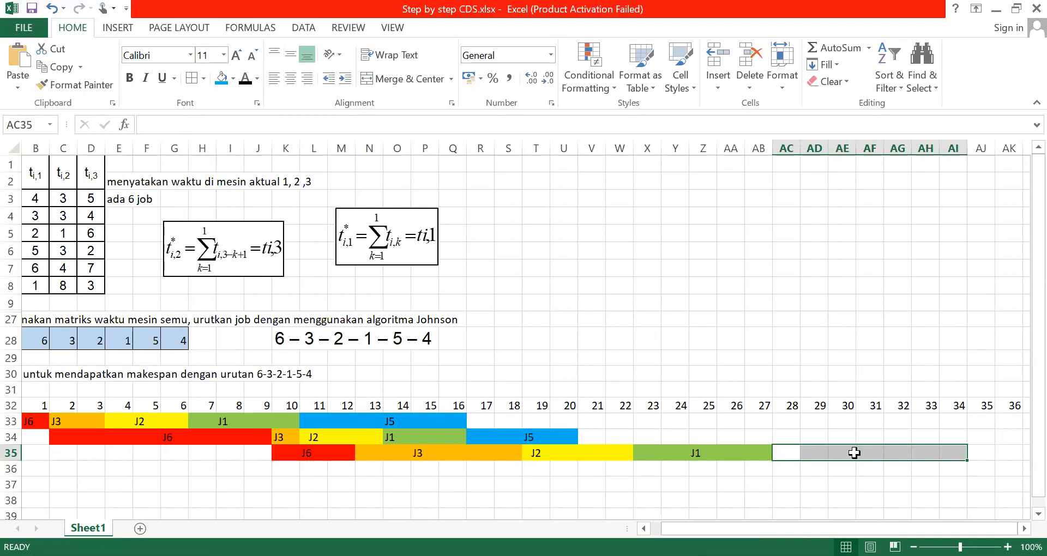
left_click(221, 77)
Label the blue M3 bar J5 in its cell under time unit 30
left_click(846, 453)
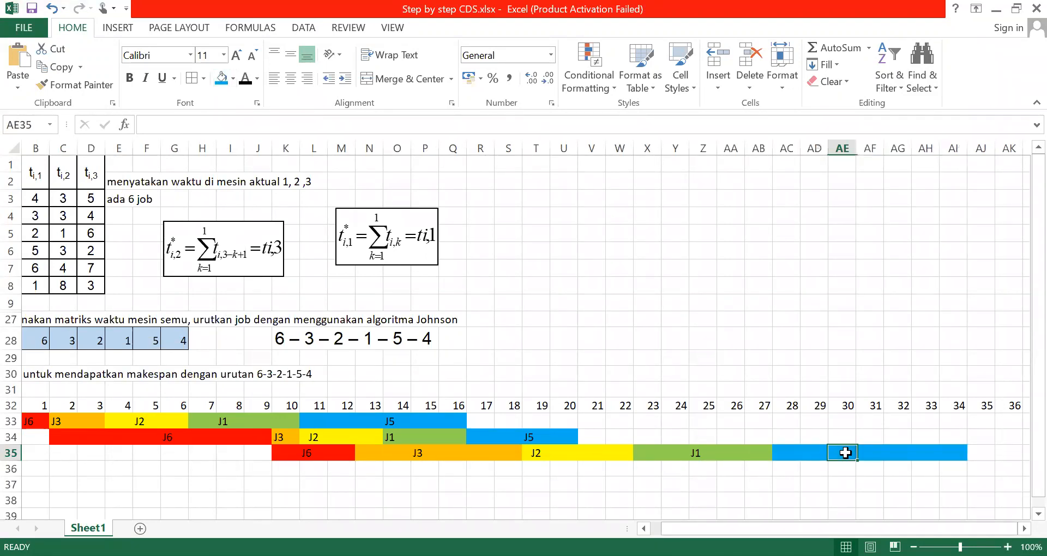
type("j")
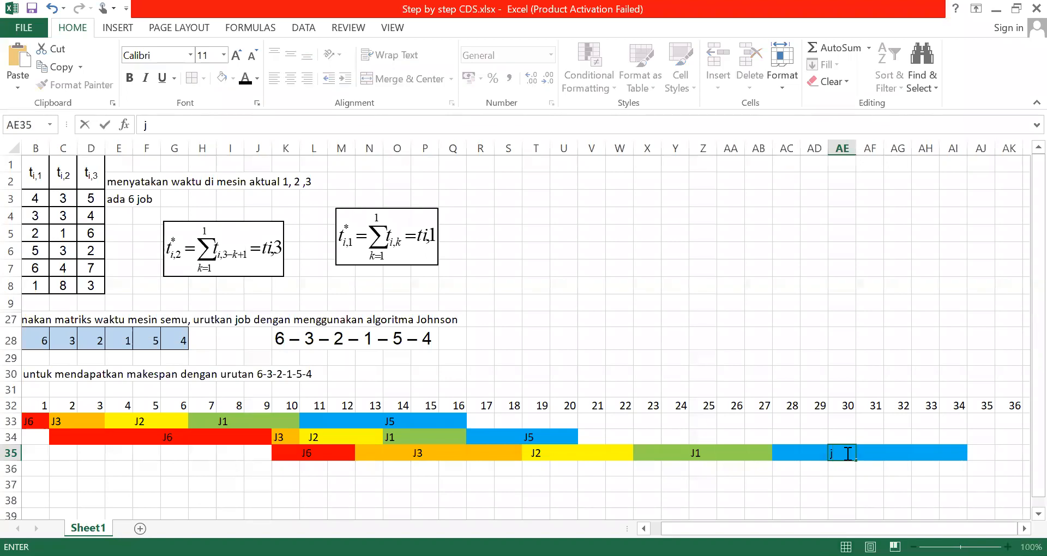
type("5")
left_click(677, 405)
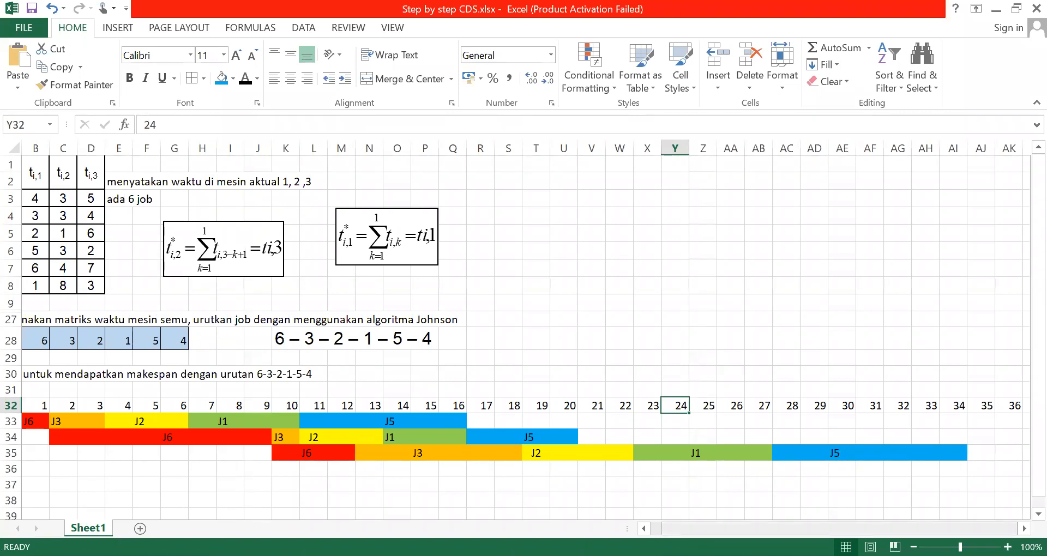
key("ctrl+a")
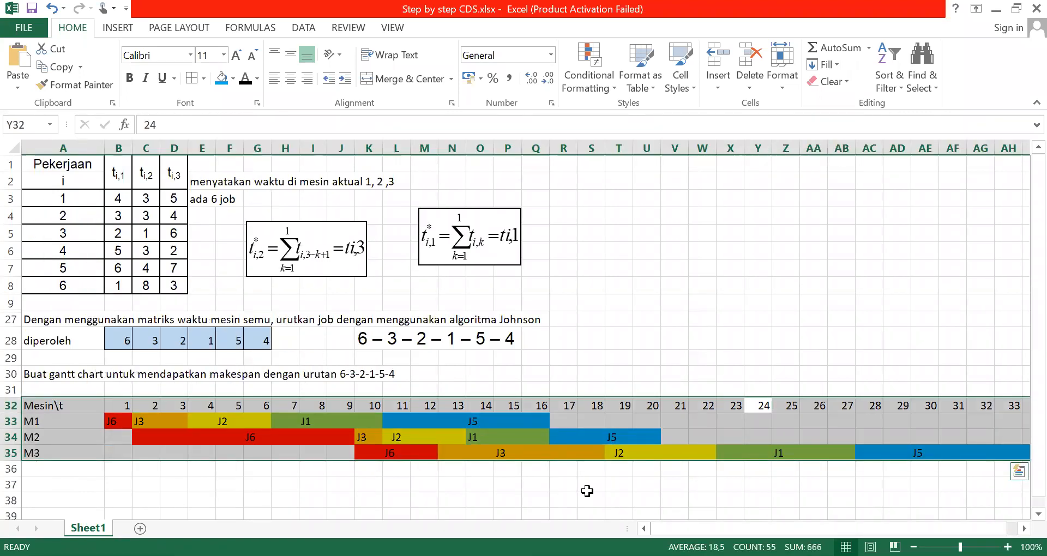
left_click(587, 490)
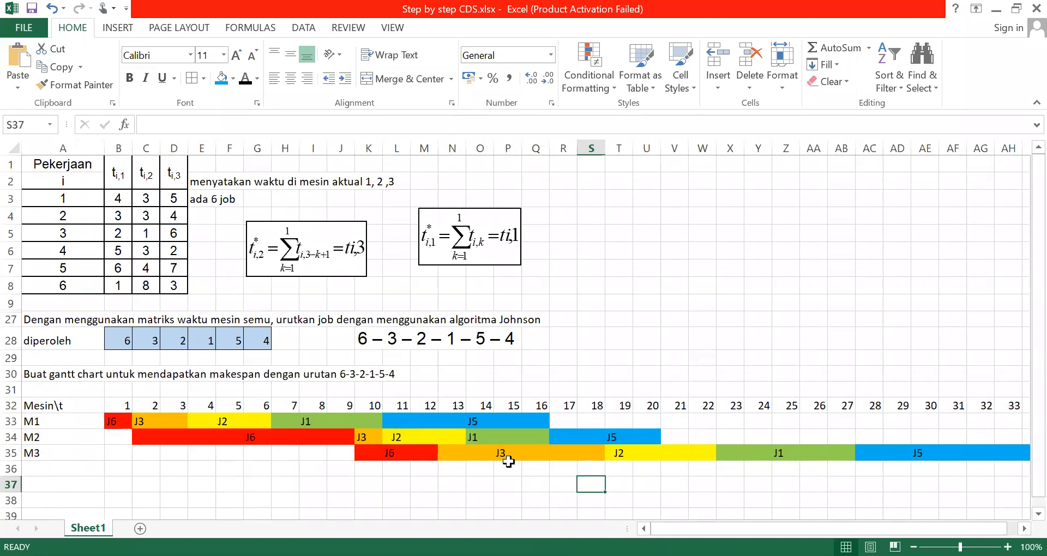
Fill the M1 cells under time units 17 to 21 with dark blue for job 4
left_click(559, 422)
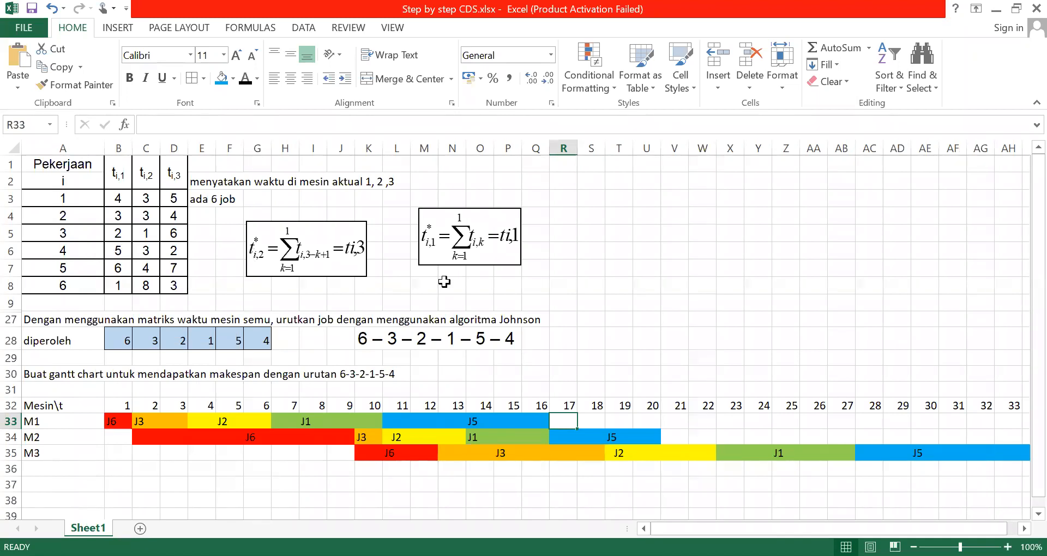
key("shift+Right")
key("shift+Right")
key("shift+Right")
key("shift+Right")
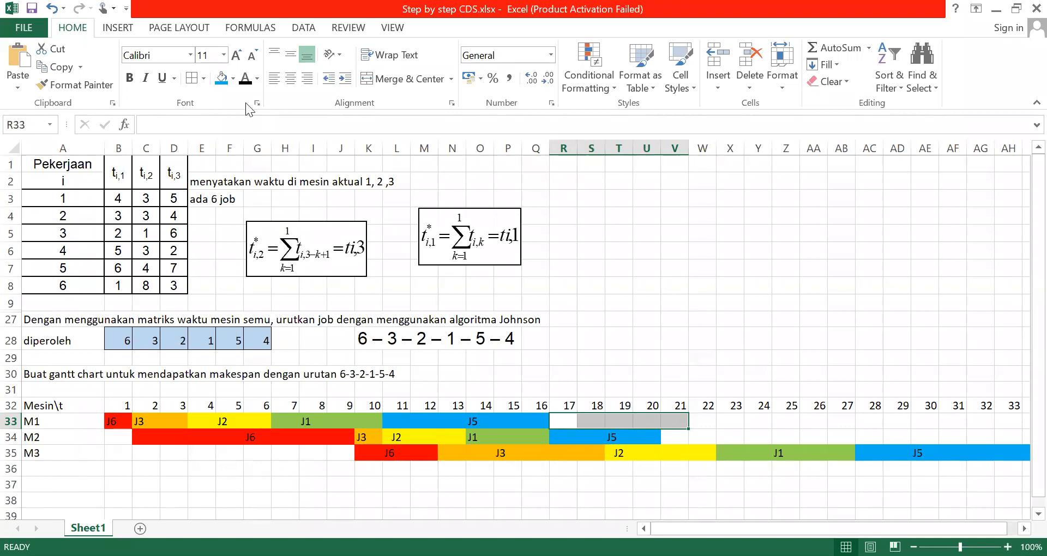
left_click(233, 78)
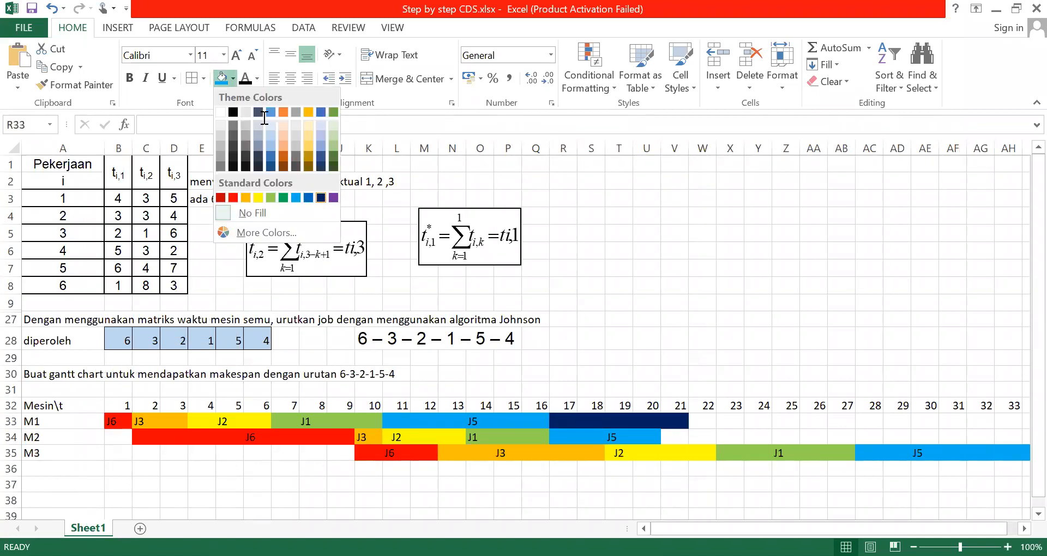
left_click(322, 197)
Set the font color of the dark blue M1 cells to purple
left_click(256, 78)
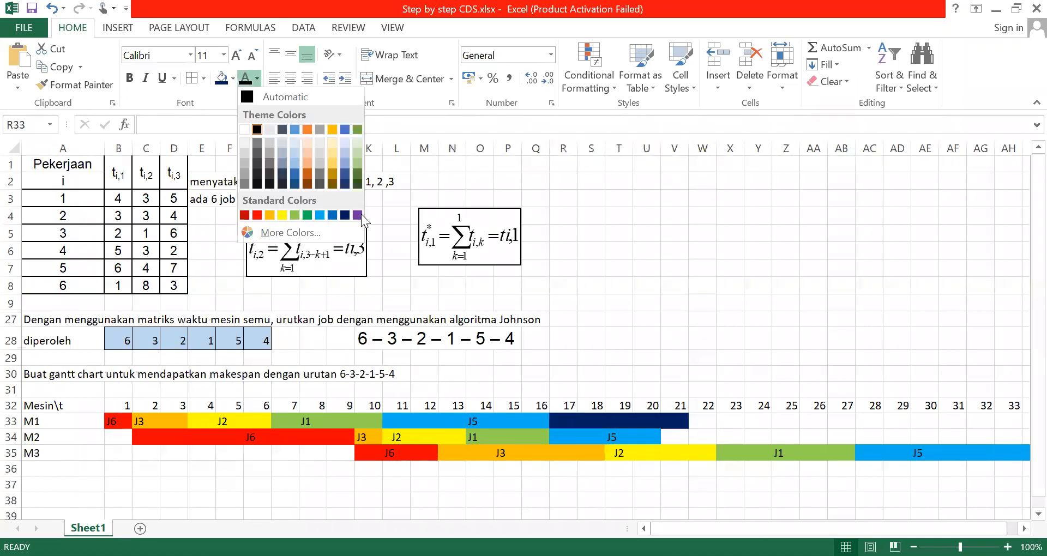
left_click(358, 215)
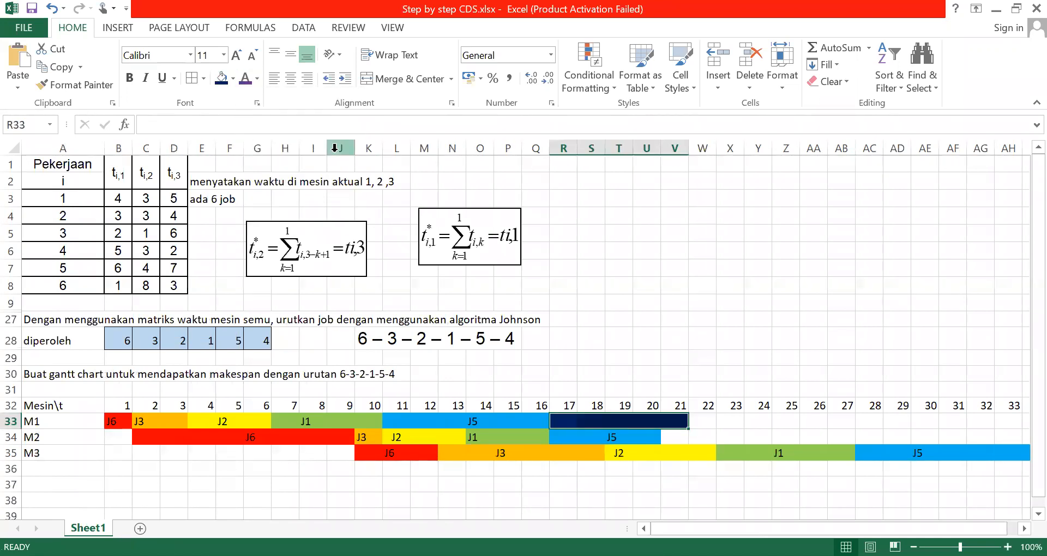
left_click(648, 322)
left_click(610, 421)
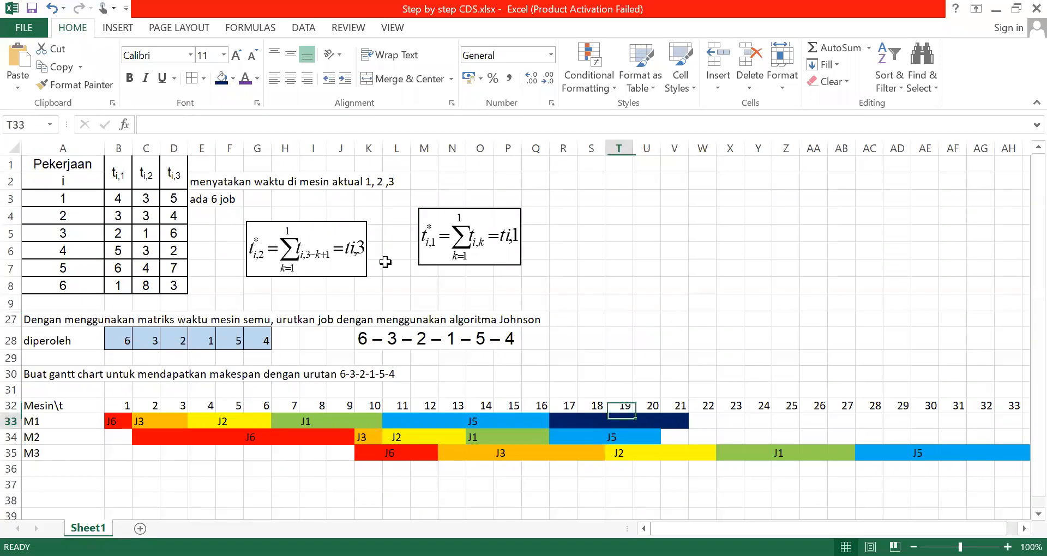
Reset the font color of the M1 cells under time units 17 to 21 to automatic and fill them with purple for job 4
left_click_drag(557, 419, 674, 421)
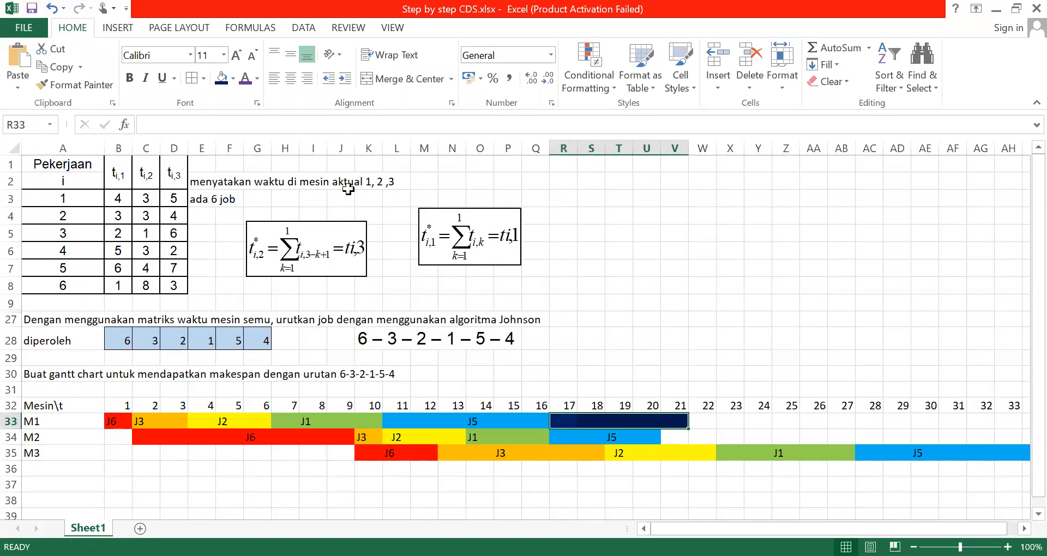
left_click(257, 77)
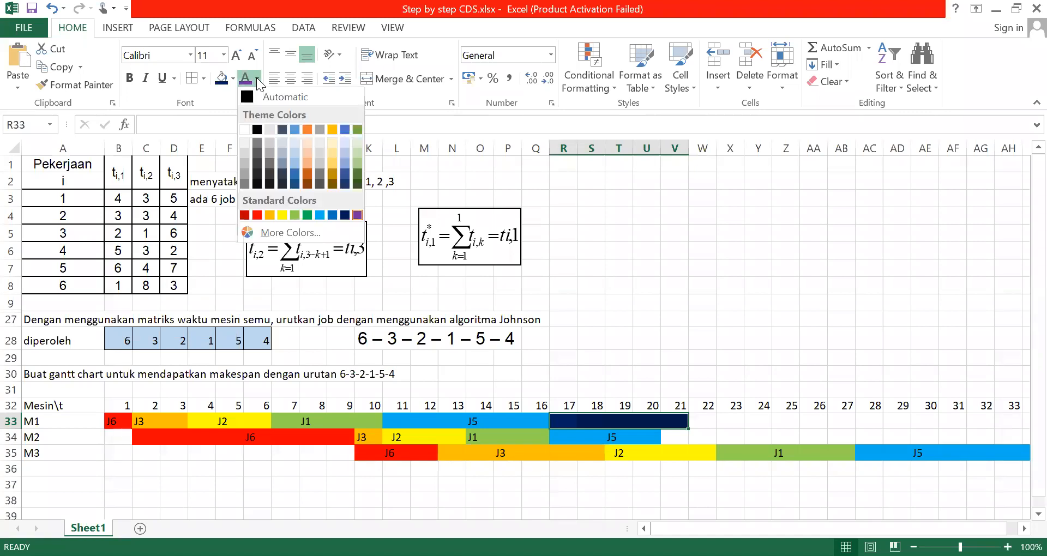
left_click(309, 151)
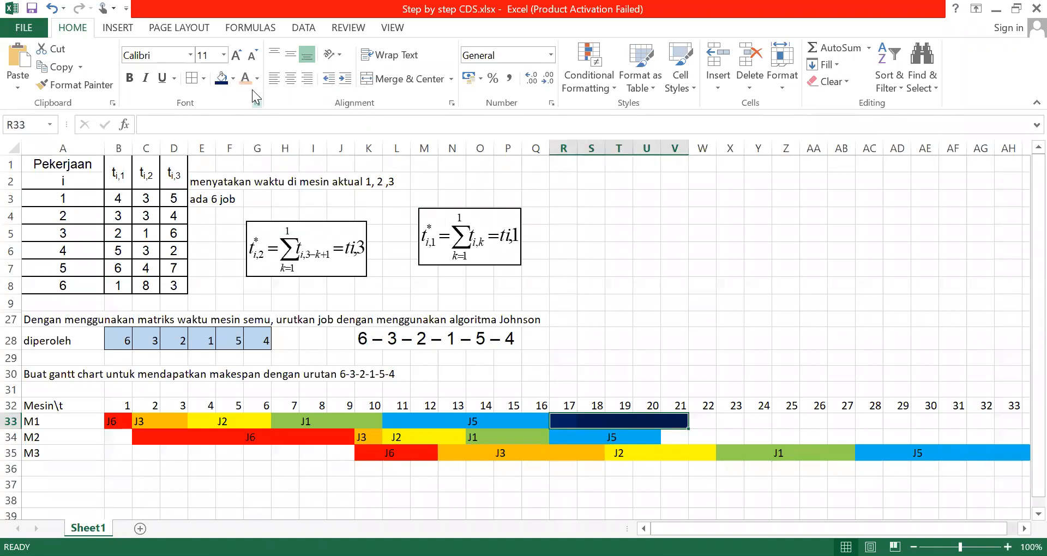
left_click(258, 77)
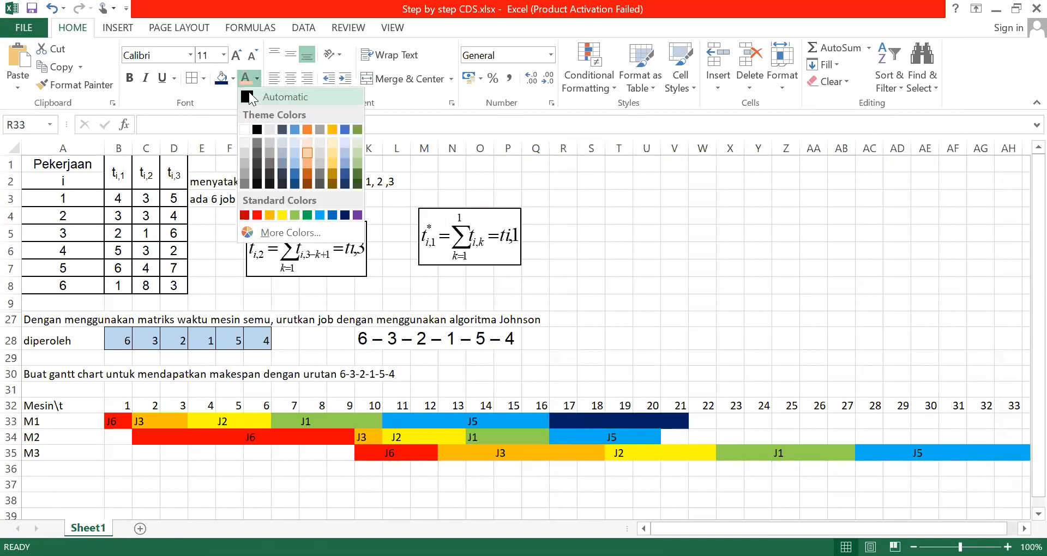
left_click(232, 76)
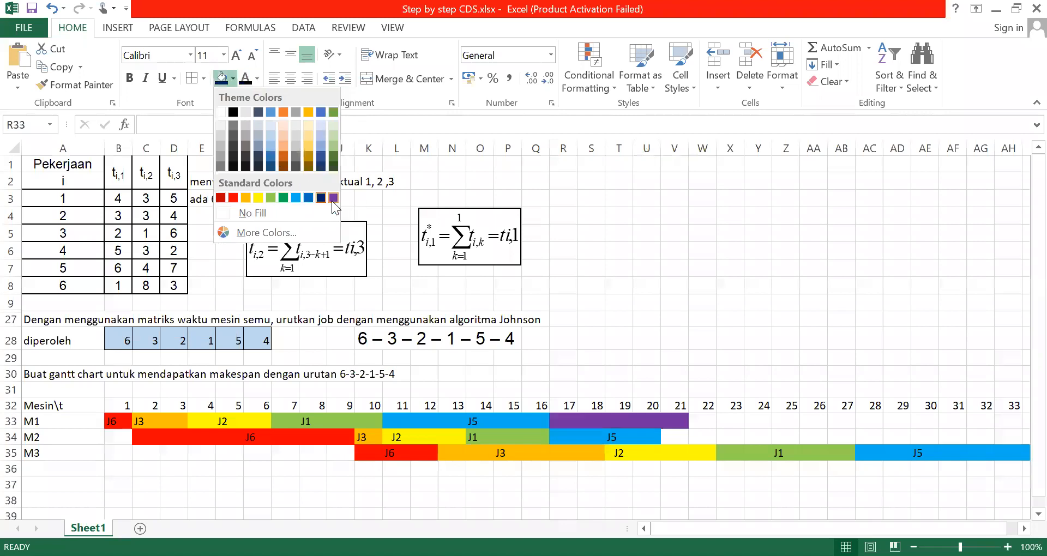
left_click(333, 197)
Label the purple M1 bar J4 in its cell under time unit 19
left_click(814, 405)
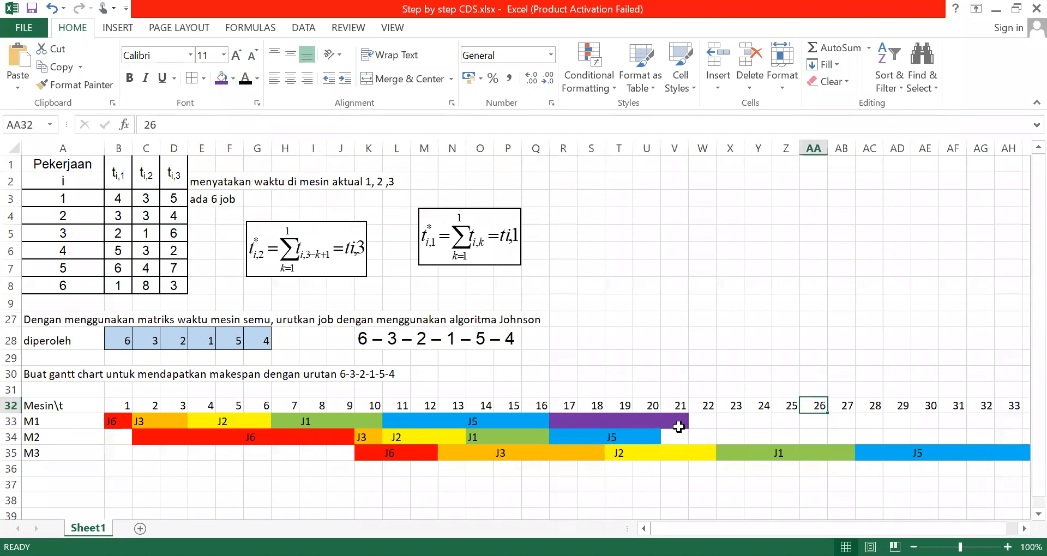
left_click(634, 416)
left_click(615, 417)
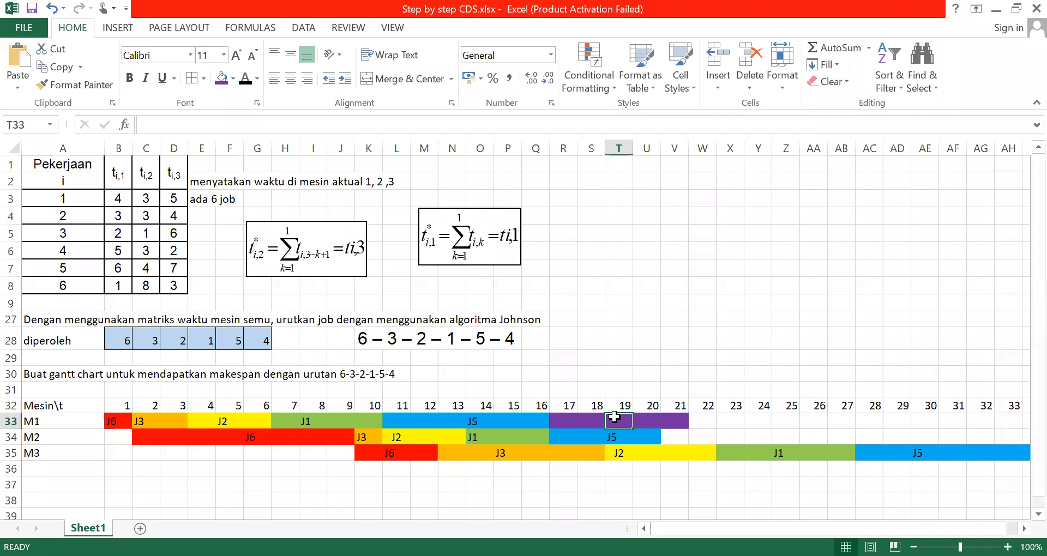
type("J4")
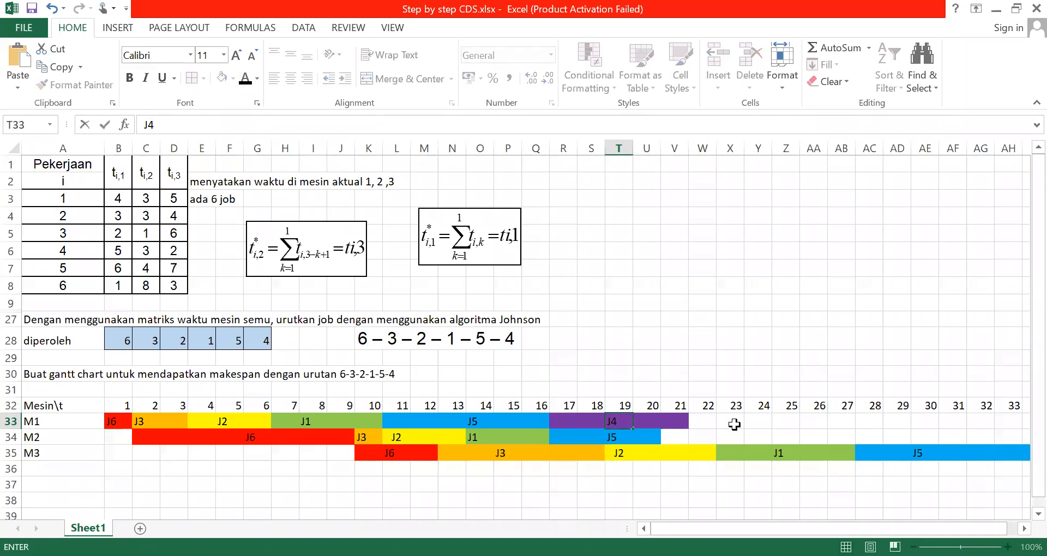
left_click(735, 425)
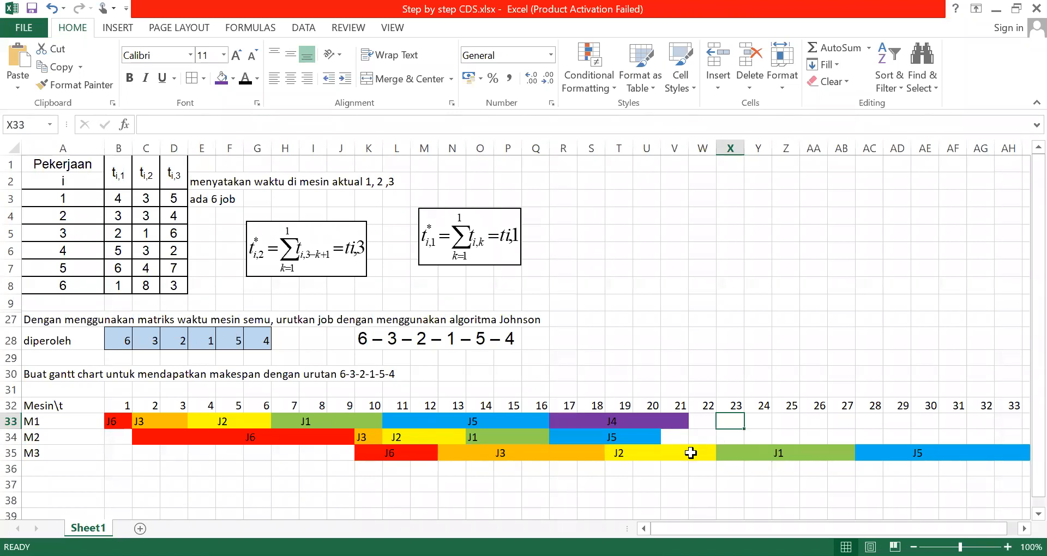
Fill the M2 cells under time units 22 to 24 with the same purple for job 4
left_click(668, 437)
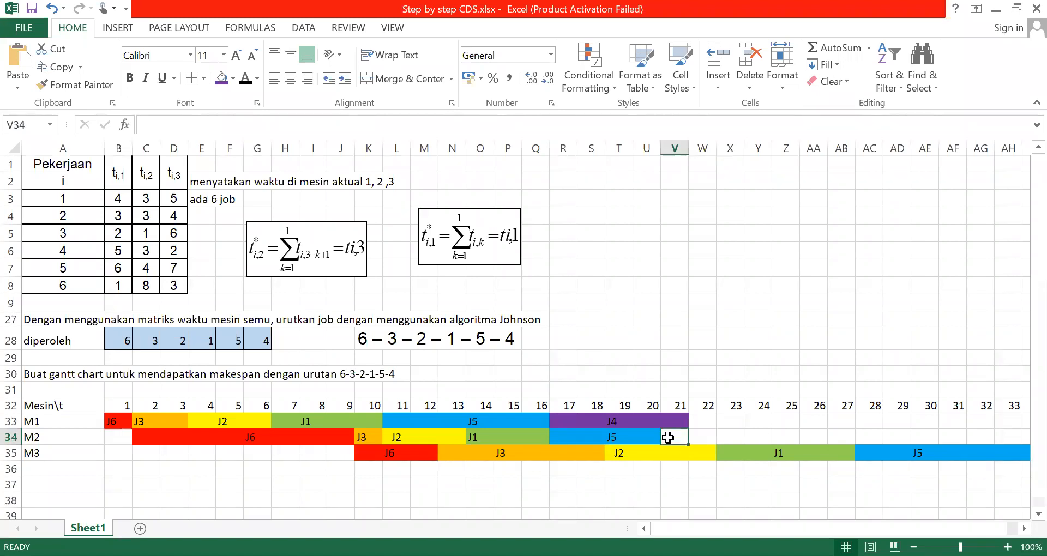
left_click(703, 438)
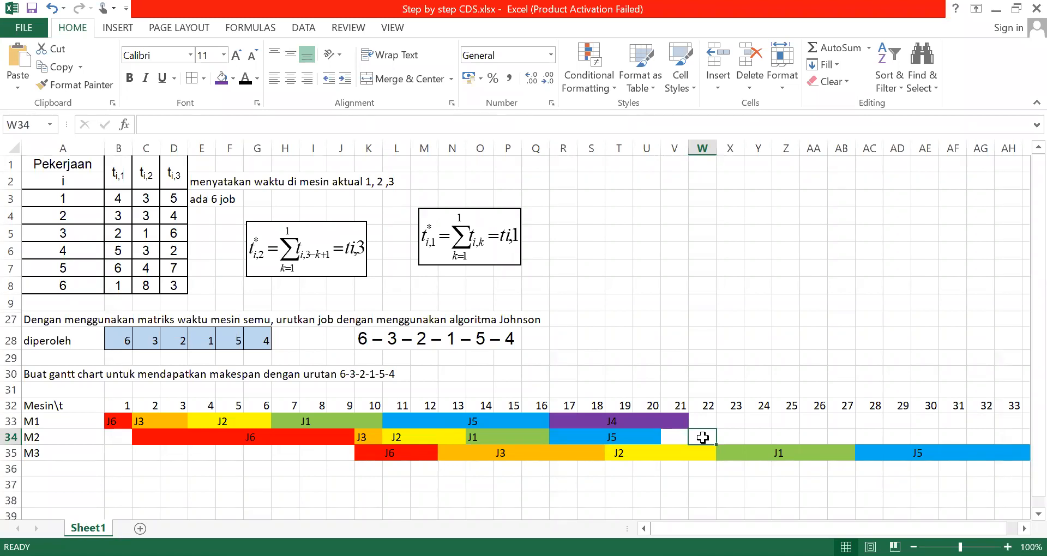
key("shift+Right")
key("shift+Right")
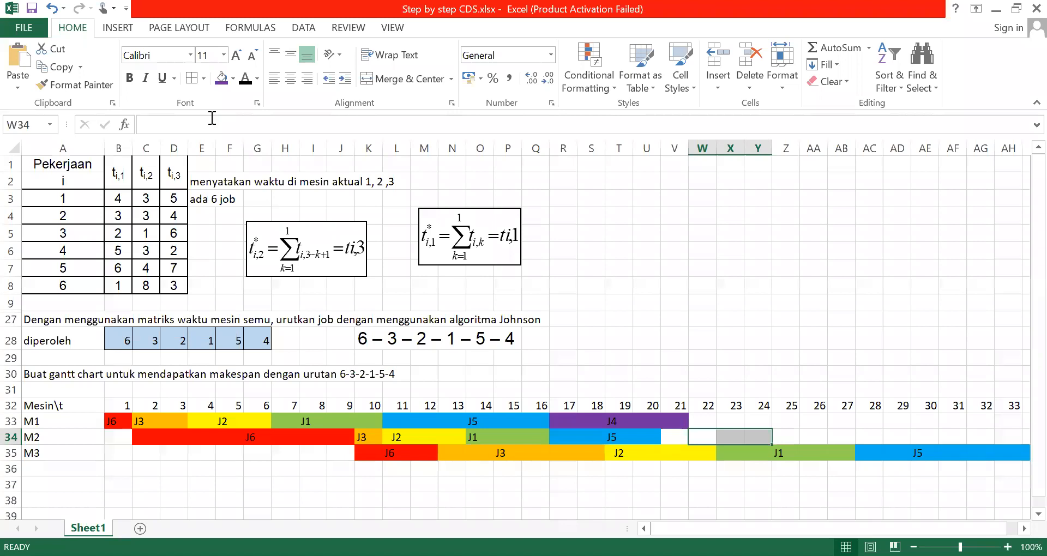
left_click(229, 71)
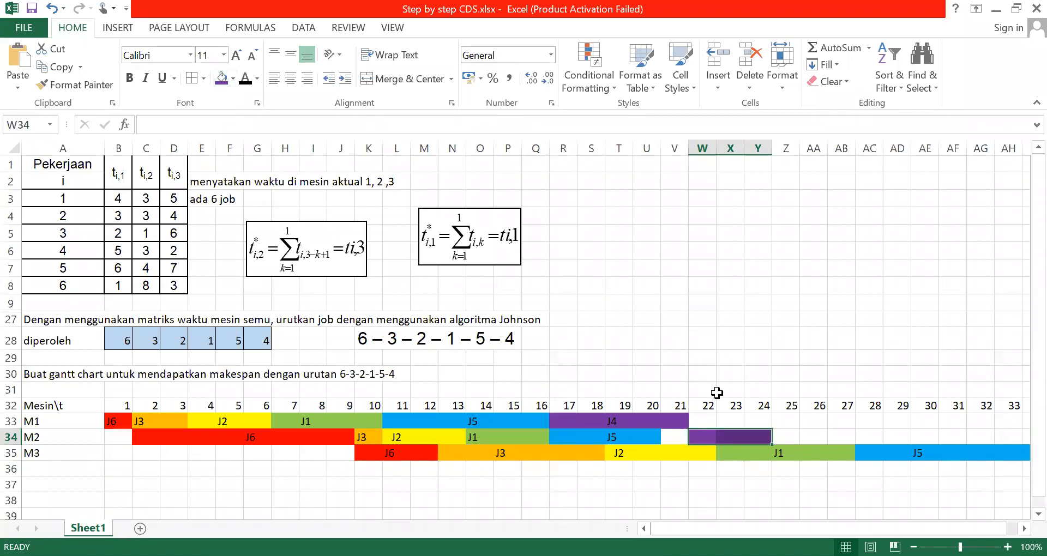
Label the purple M2 bar J4 in its cell under time unit 23
left_click(719, 432)
type("J4")
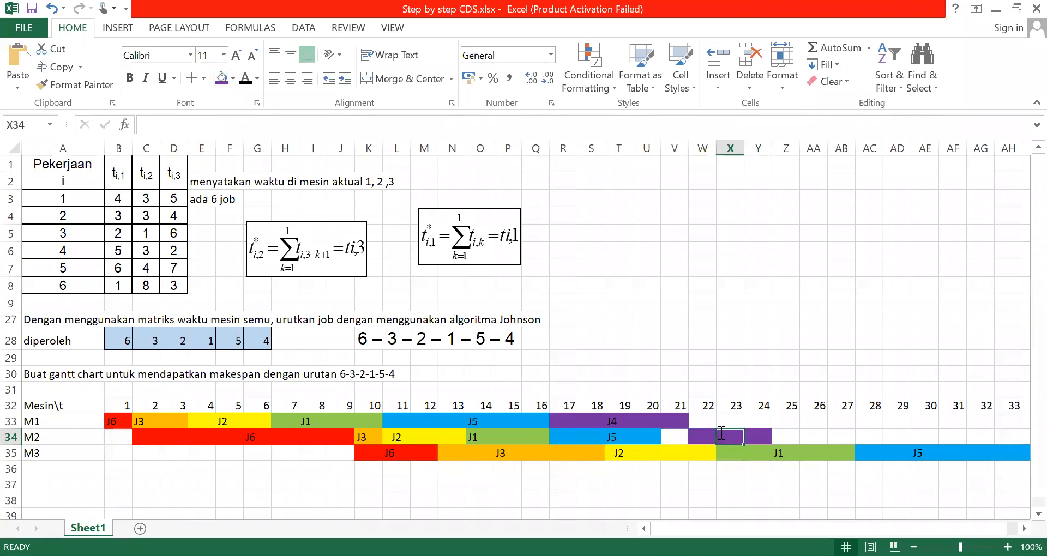
left_click(897, 420)
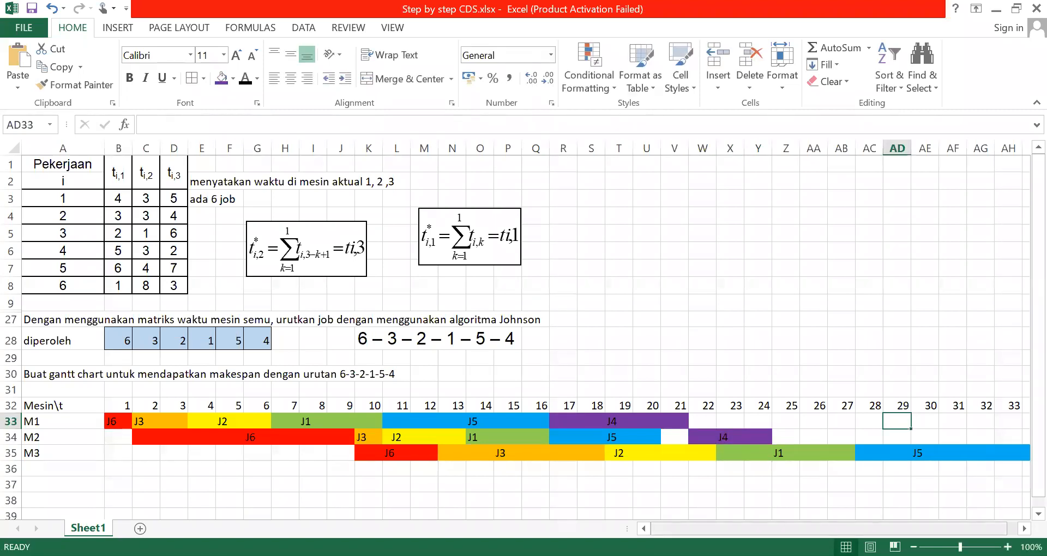
scroll(736, 456, "right", 1)
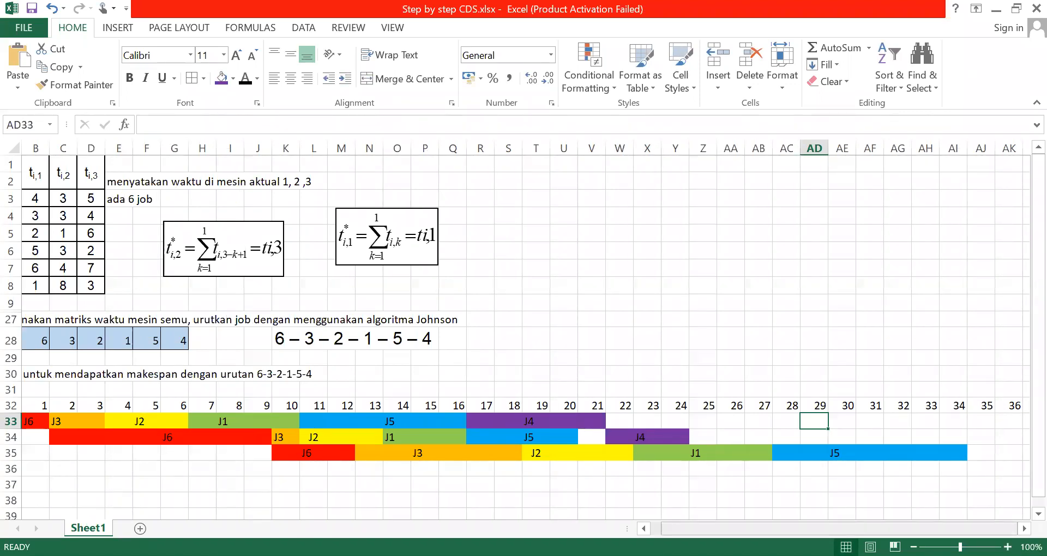
Fill the M3 cells under time units 35 and 36 with purple for job 4
left_click(644, 528)
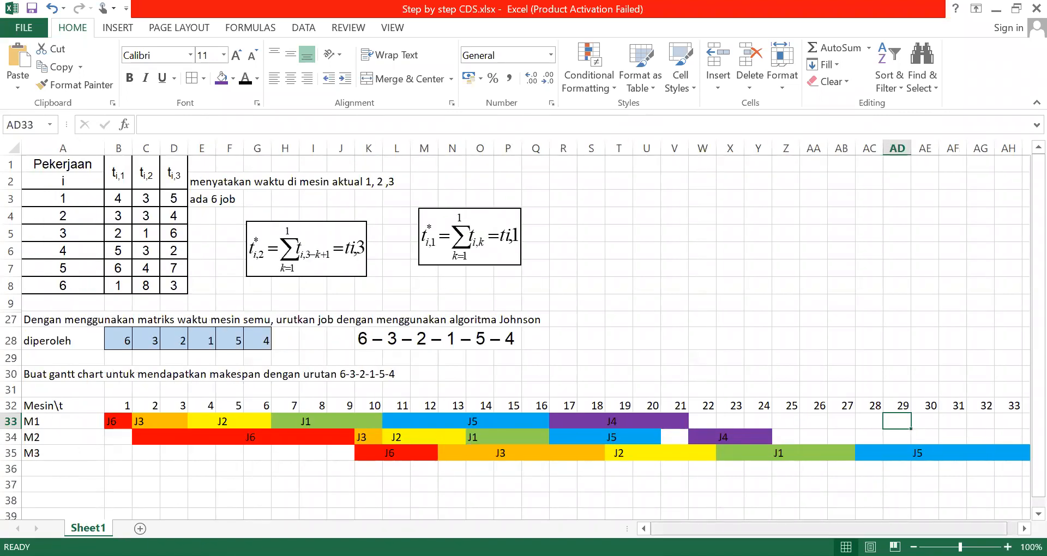
left_click(1025, 528)
left_click_drag(981, 457, 981, 461)
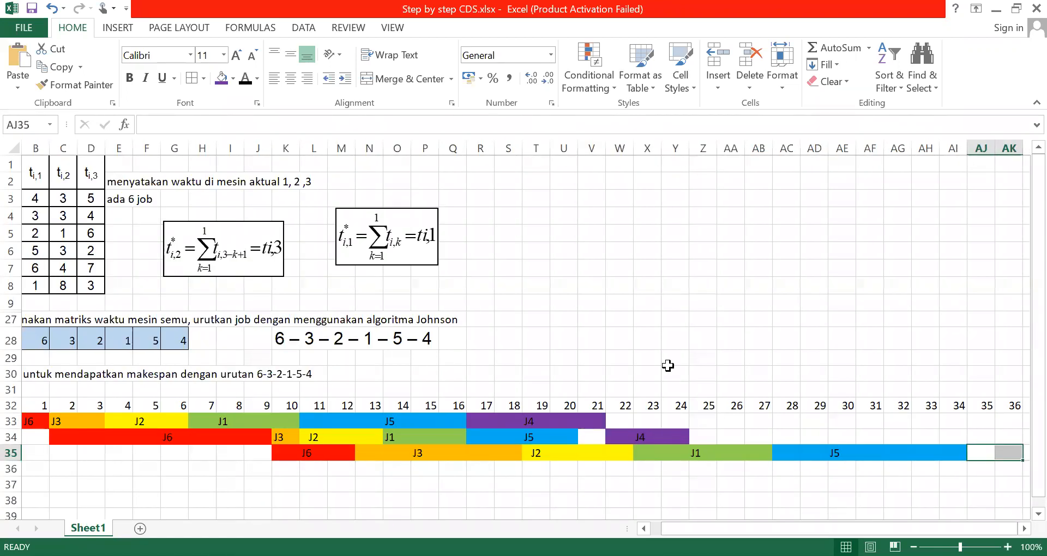
left_click(221, 80)
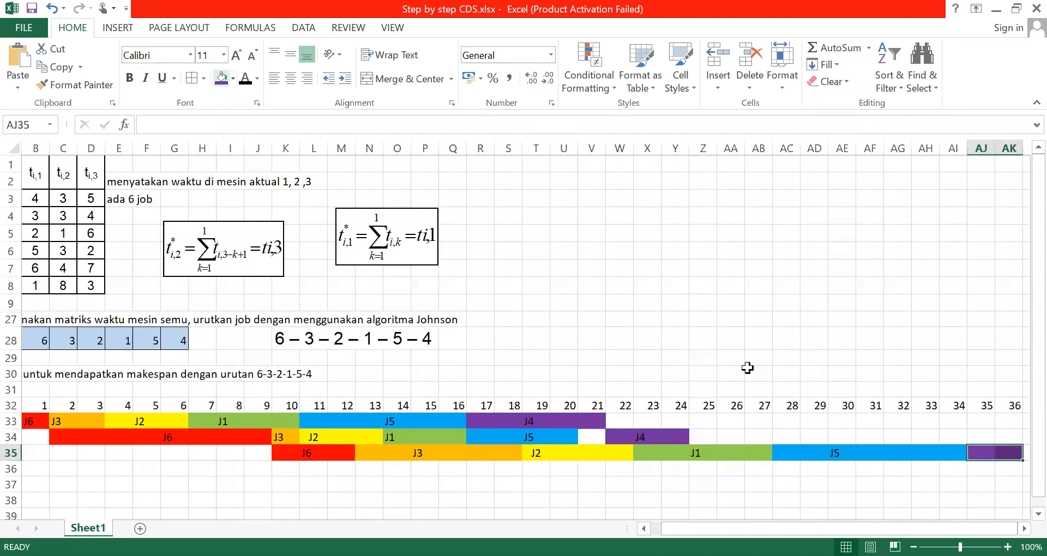
left_click(899, 500)
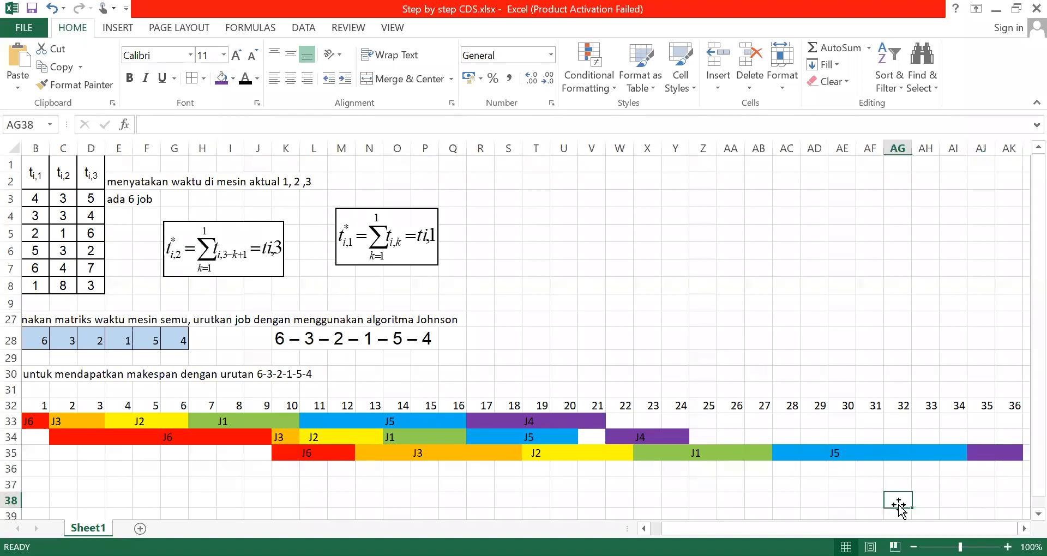
Label the purple M3 bar J4 in its cell under time unit 36
left_click(996, 456)
type("J4")
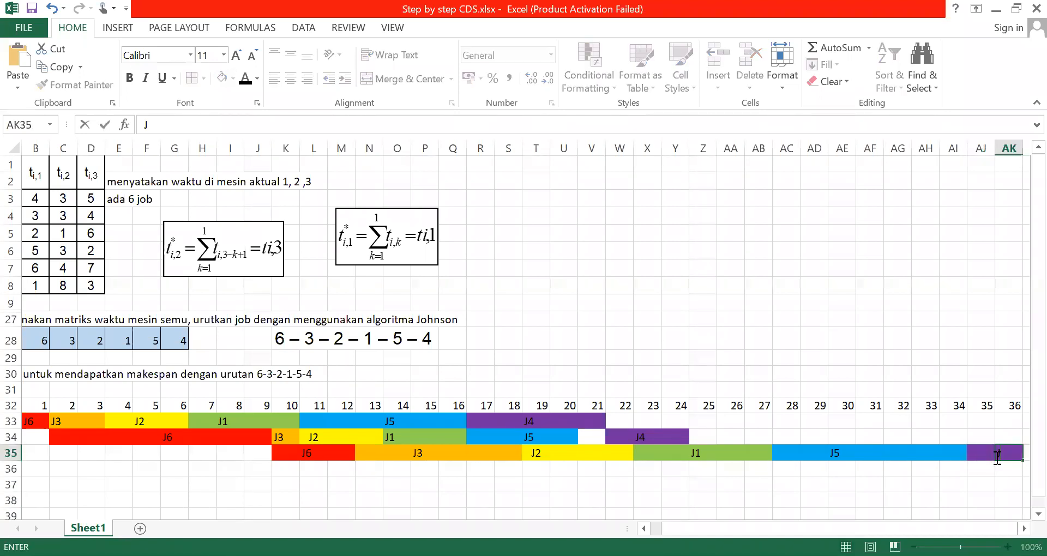
left_click(932, 497)
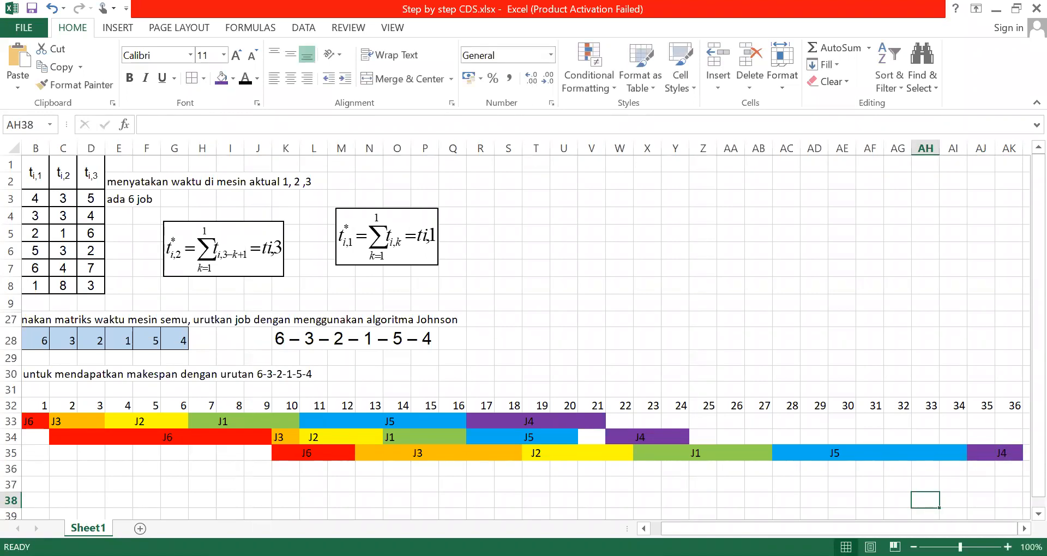
left_click(1025, 529)
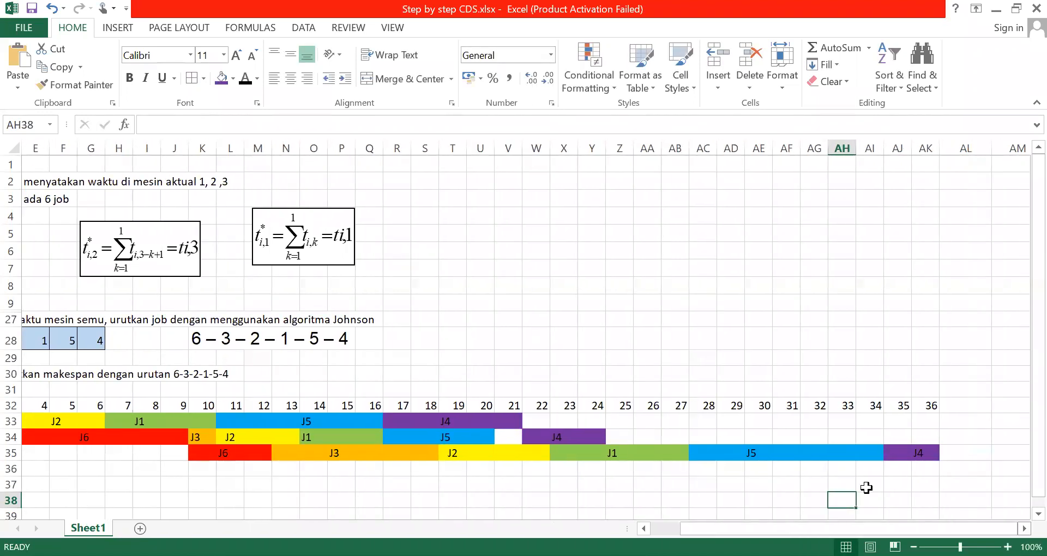
left_click(706, 481)
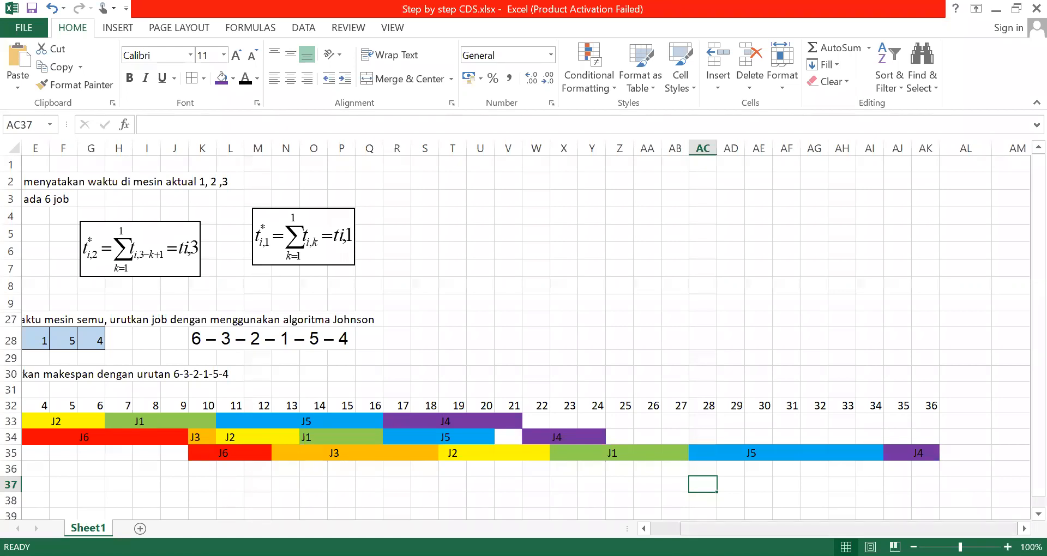
Enter the text "flow time jo" in cell A37, two rows below the M3 row
scroll(283, 498, "left", 3)
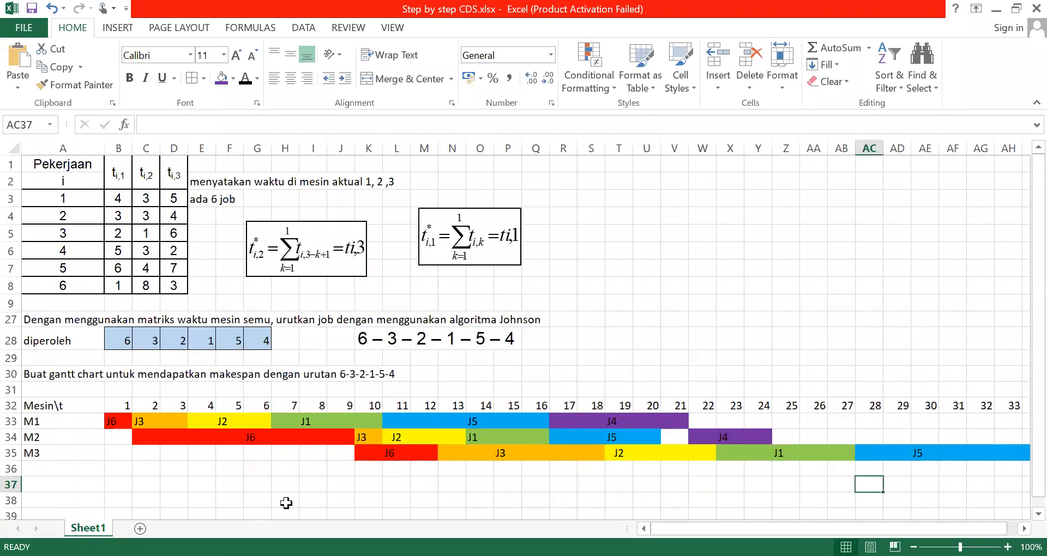
left_click(64, 484)
type("flow ")
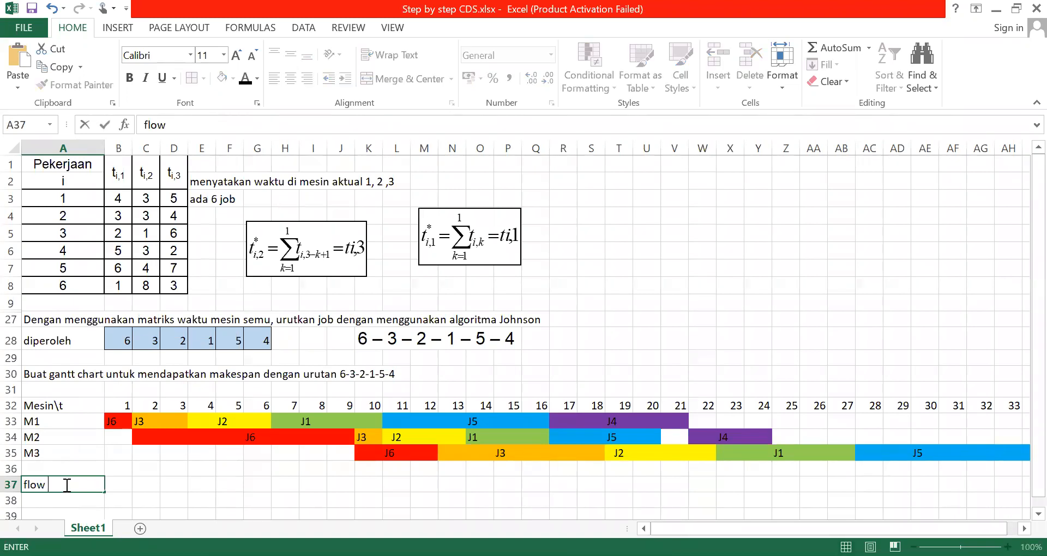
type("time jo")
Add a Makespan label in cell A36 with the value 36 beside it in B36
left_click(58, 472)
type("M")
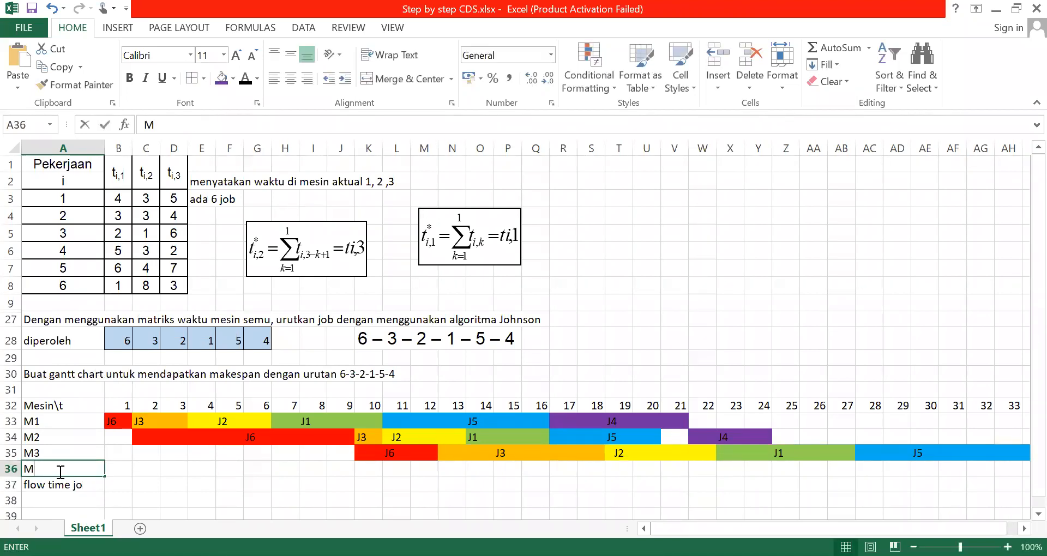
type("akespa")
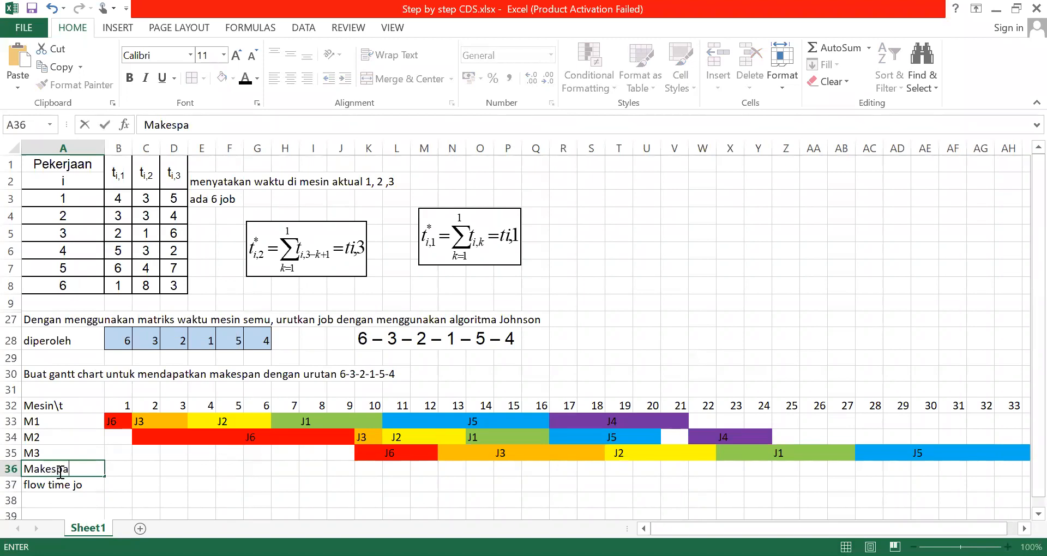
type("n")
left_click(119, 467)
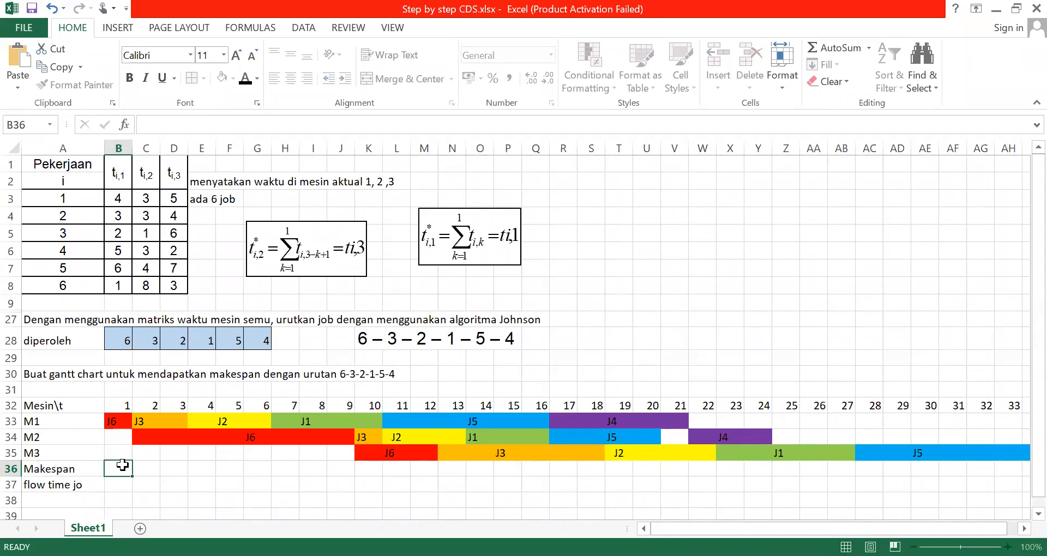
type("36")
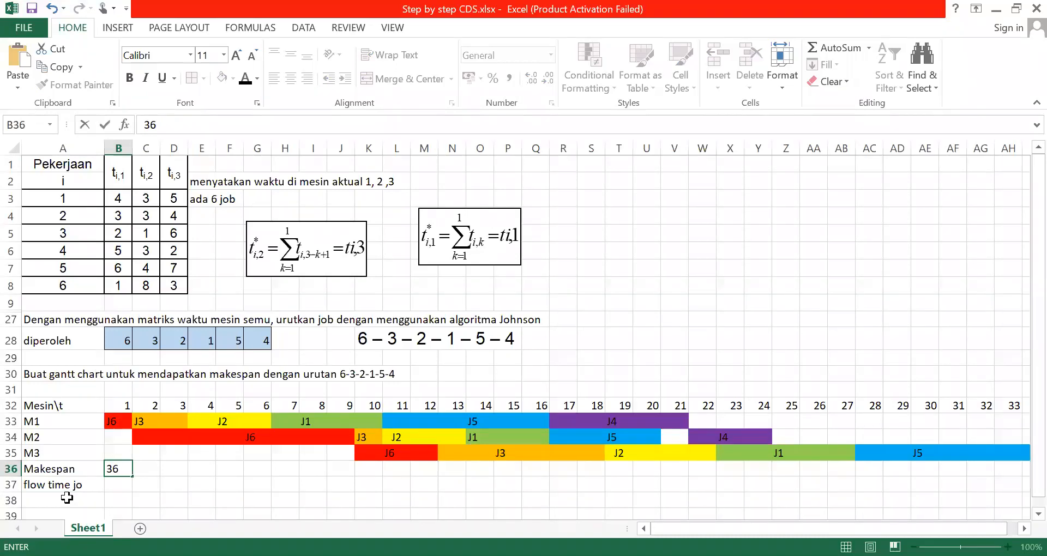
Complete the label in cell A37 so it reads "flow time job 1"
left_click(76, 480)
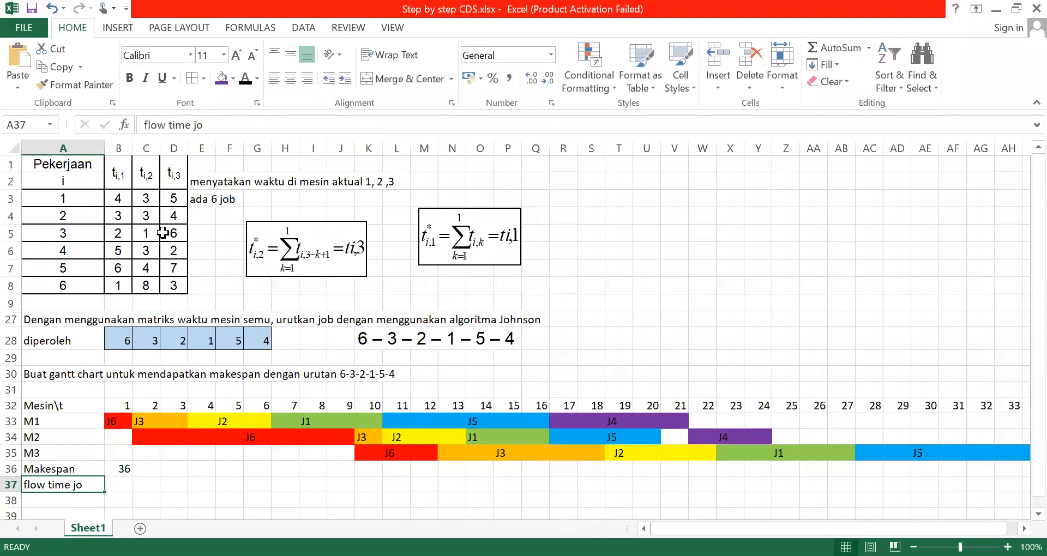
left_click(221, 118)
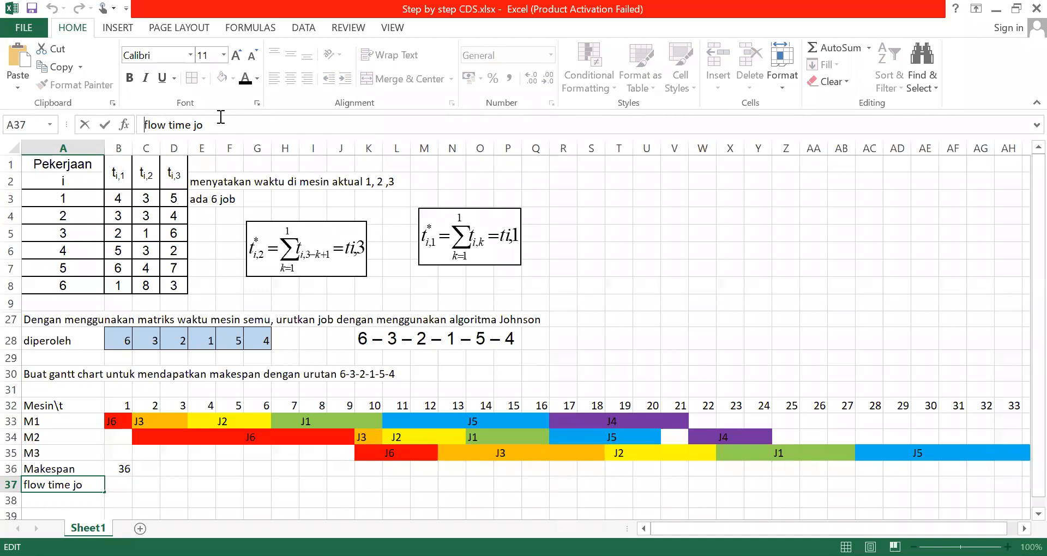
key("Escape")
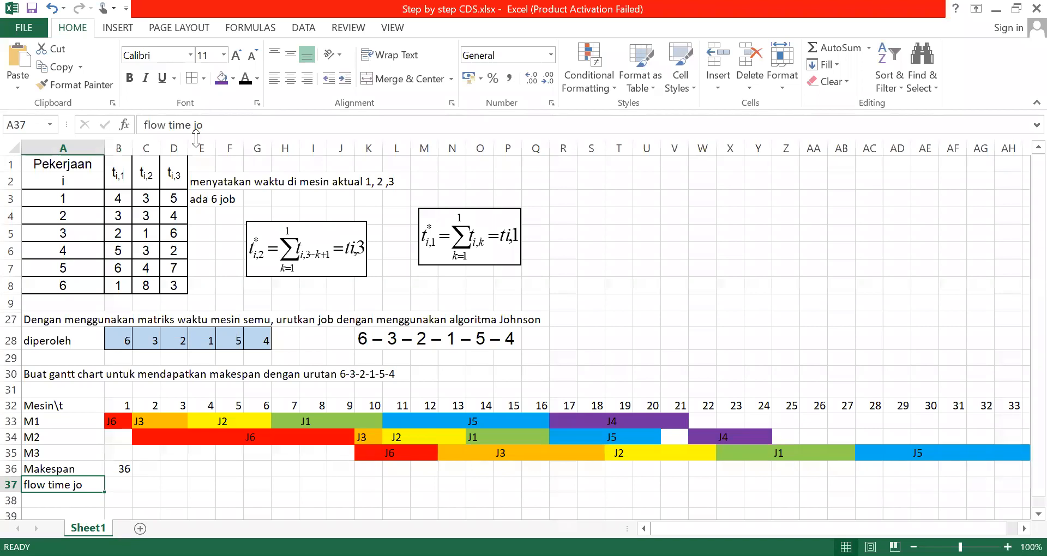
left_click(221, 131)
type("b")
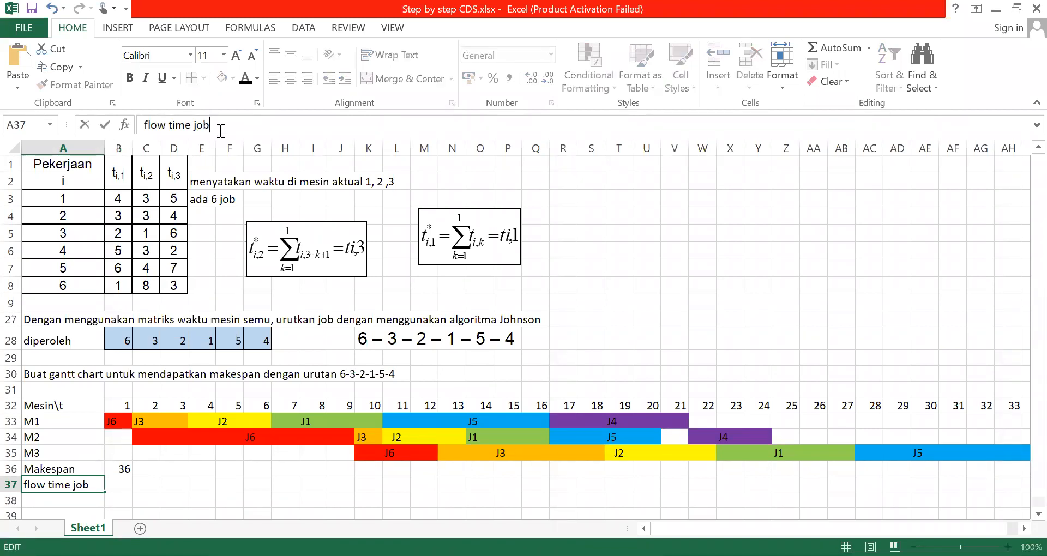
left_click(164, 466)
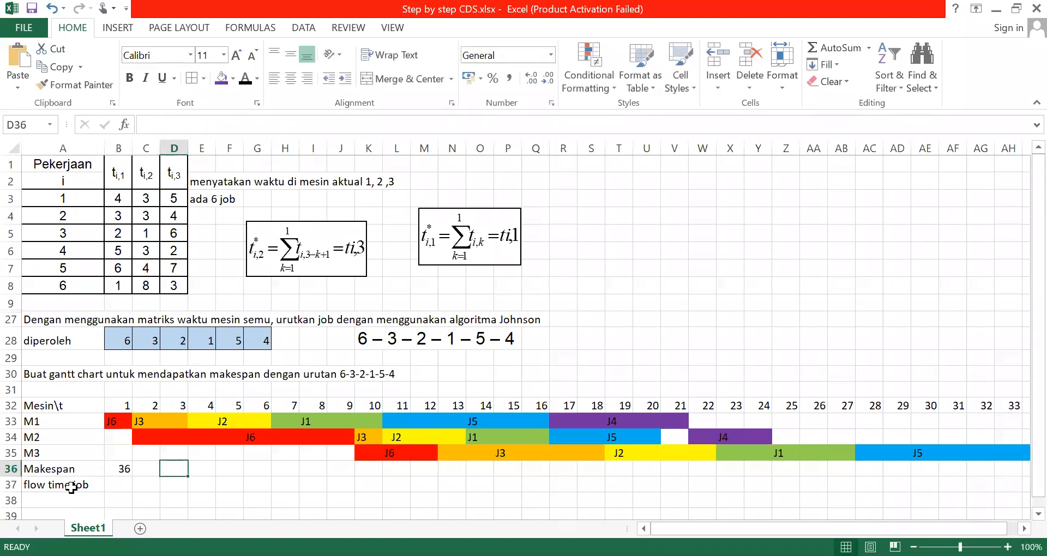
left_click(71, 486)
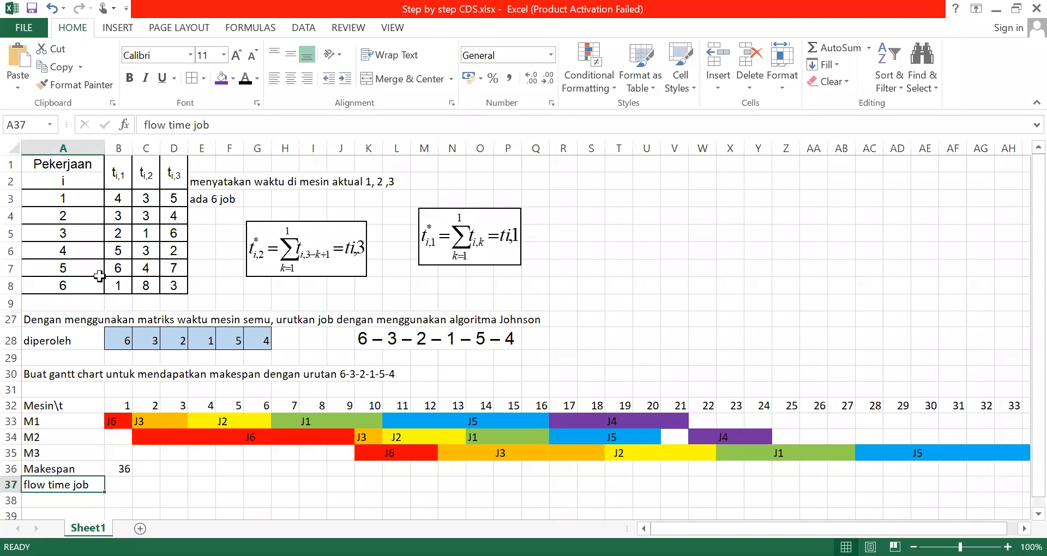
left_click(231, 122)
type("1")
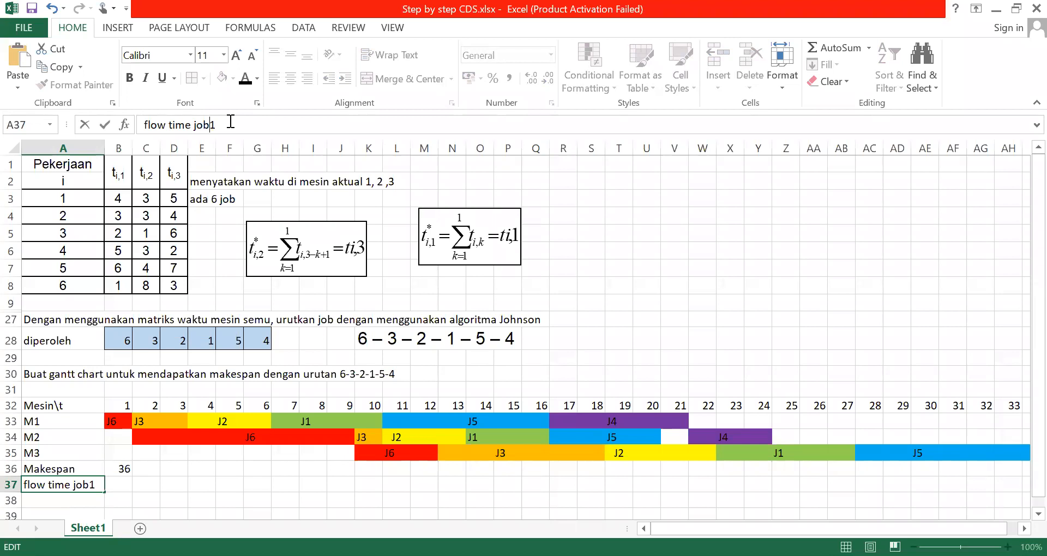
left_click(225, 456)
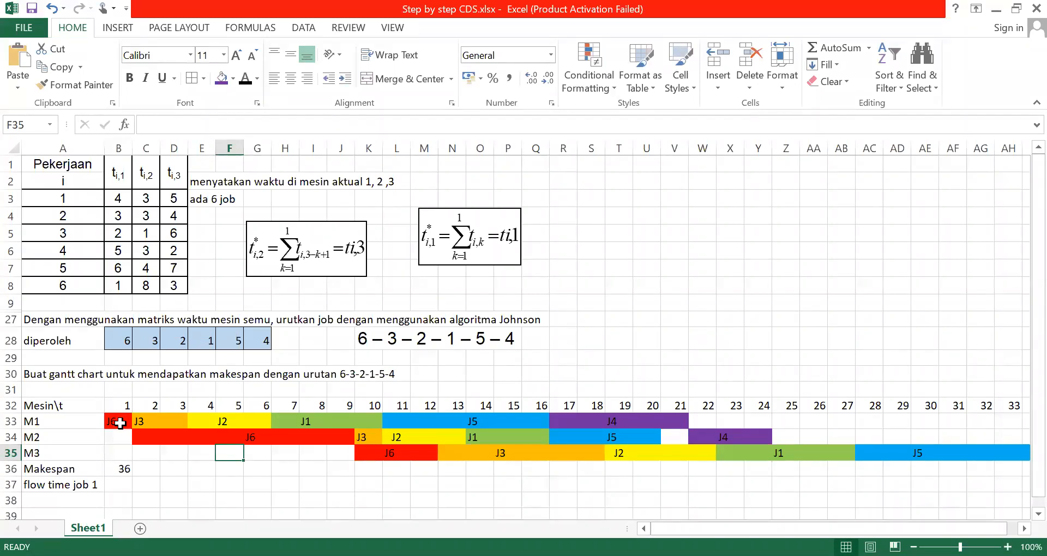
Check where job 1 ends on M3 and enter 27 as its flow time in B37
left_click(844, 452)
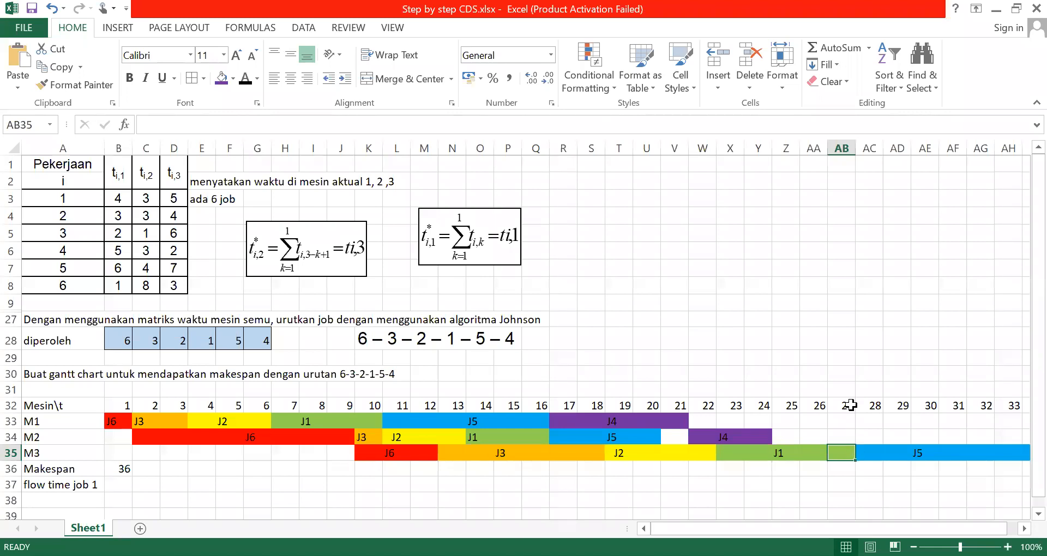
left_click(120, 490)
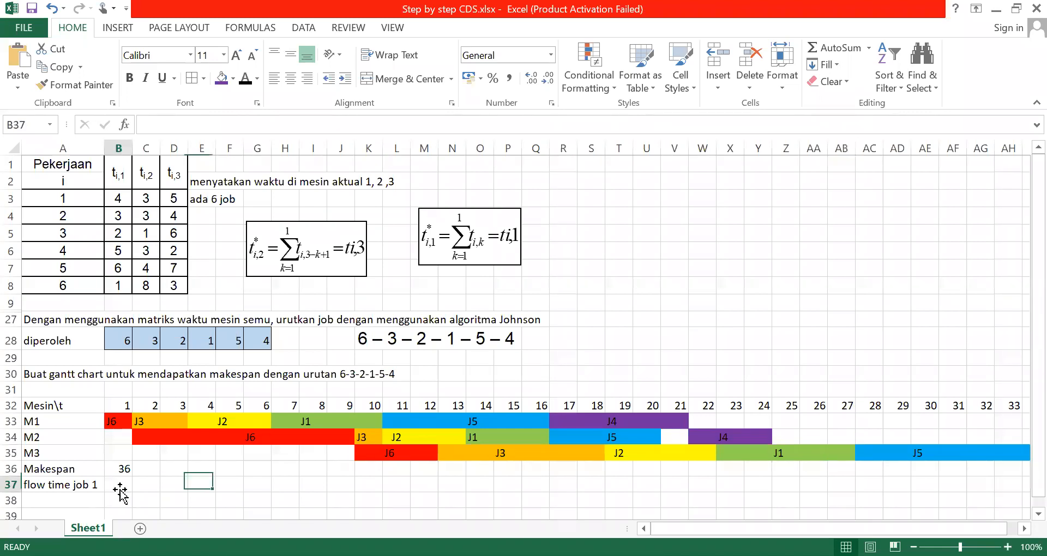
type("27")
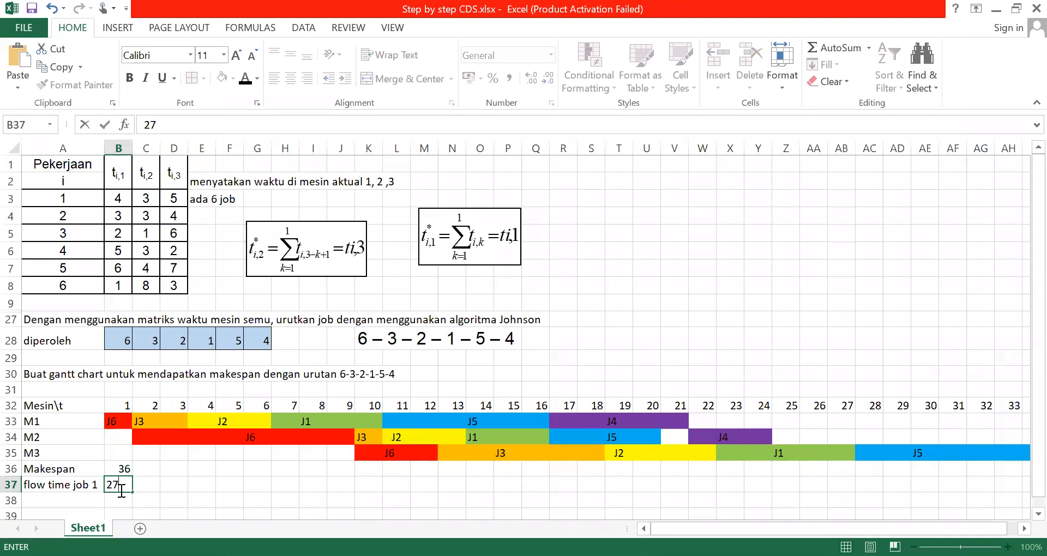
Enter the label "flow time job 2" in cell A38
left_click(52, 504)
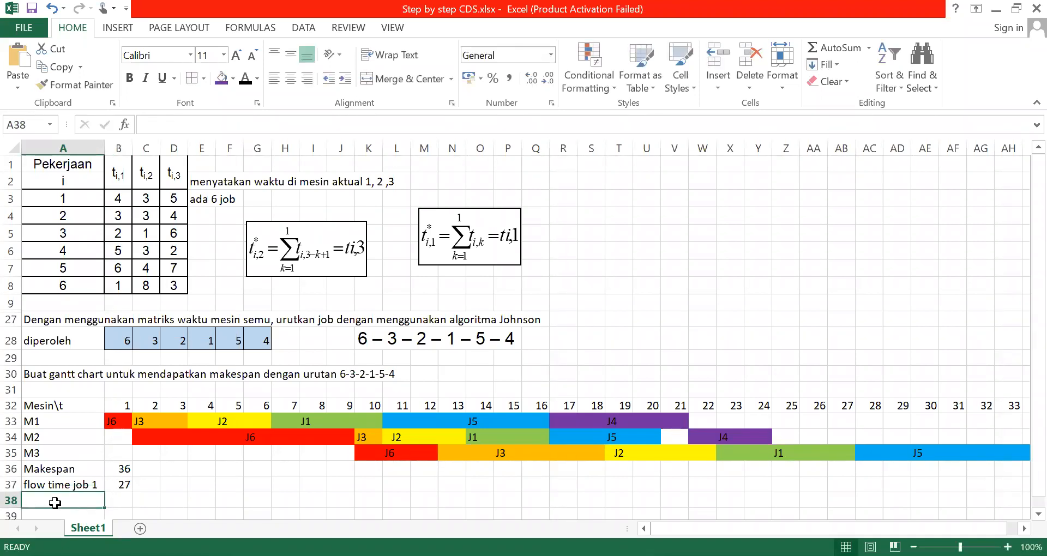
type("fl")
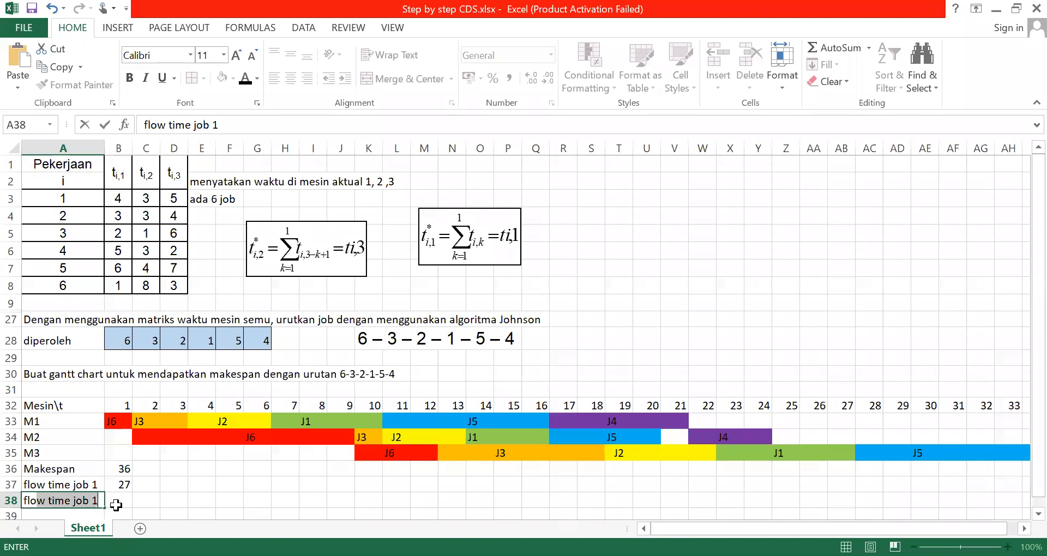
left_click(234, 126)
type("2")
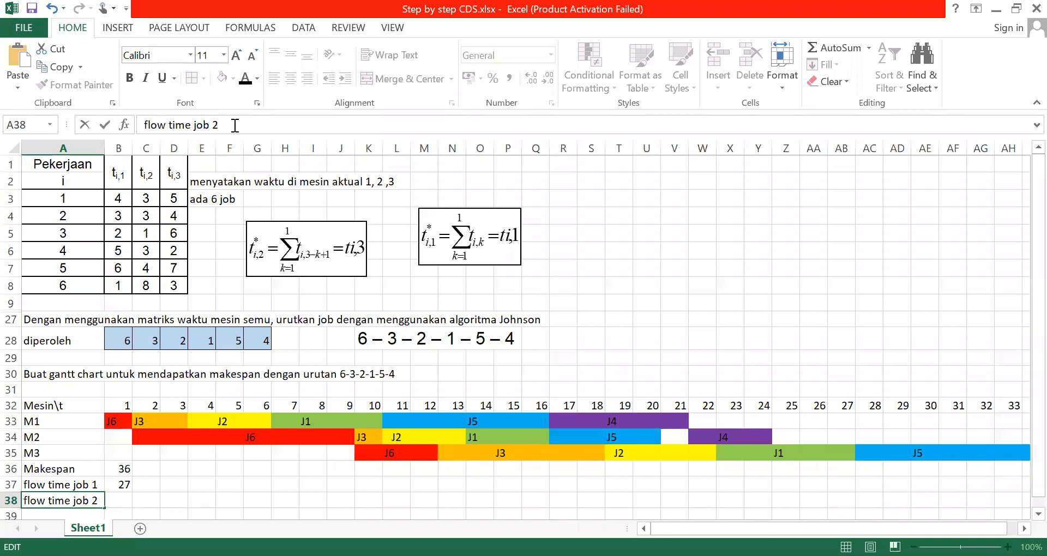
key("Return")
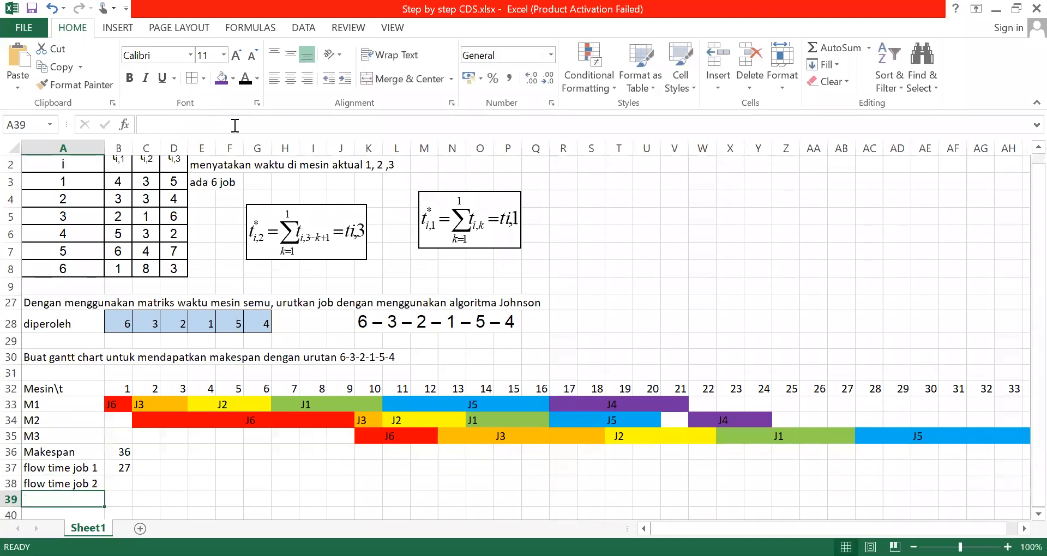
Check where job 2 ends on M3 and enter 22 as its flow time in B38
left_click(122, 494)
left_click(125, 479)
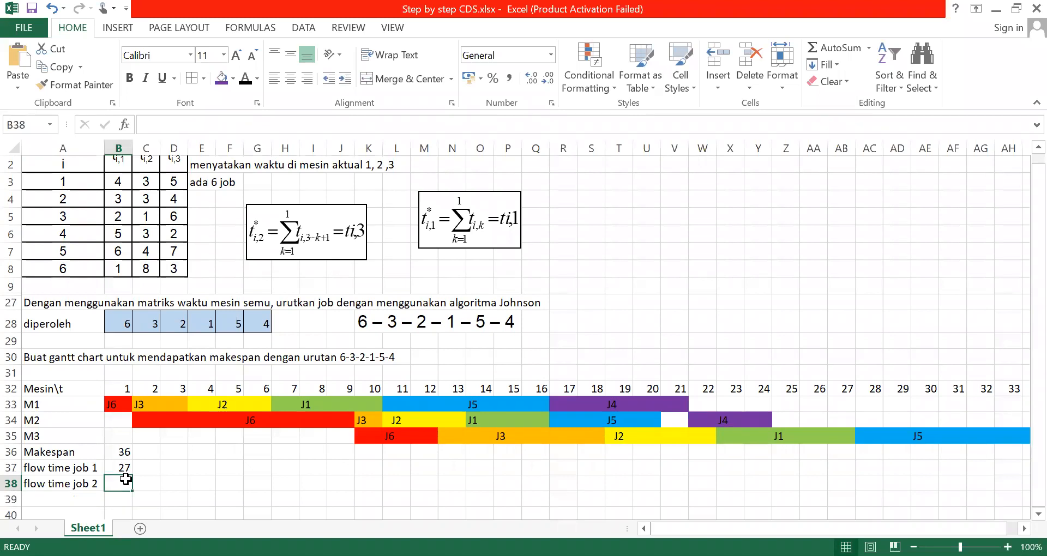
left_click(704, 439)
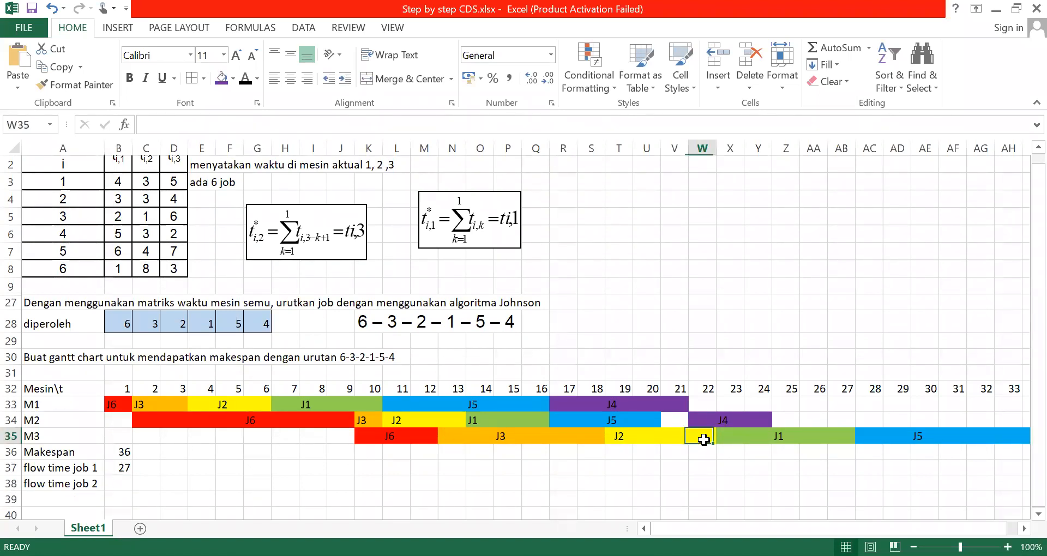
left_click(126, 484)
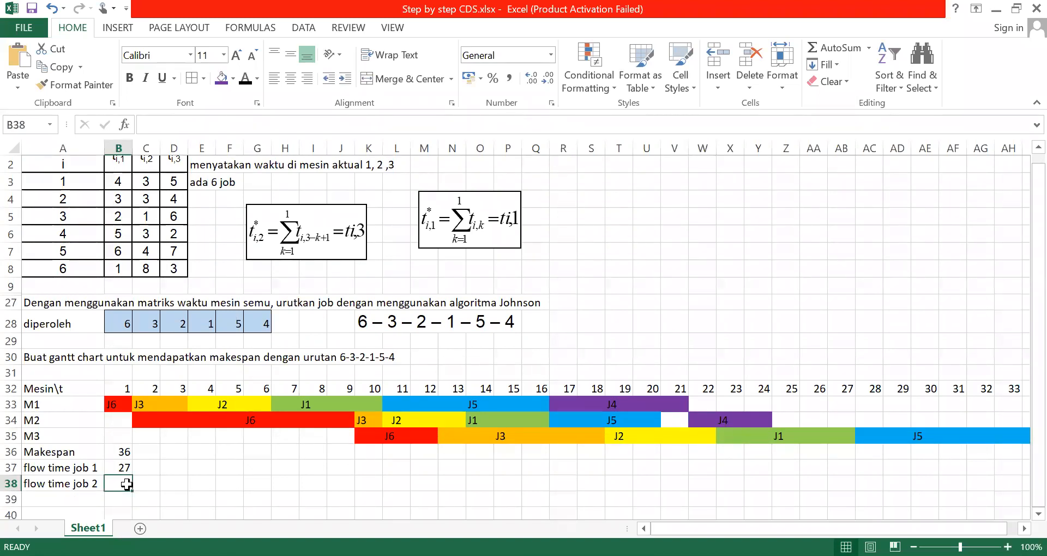
type("22")
Enter the label "flow time job 3" in cell A39 and its flow time of 18 in B39
left_click(43, 504)
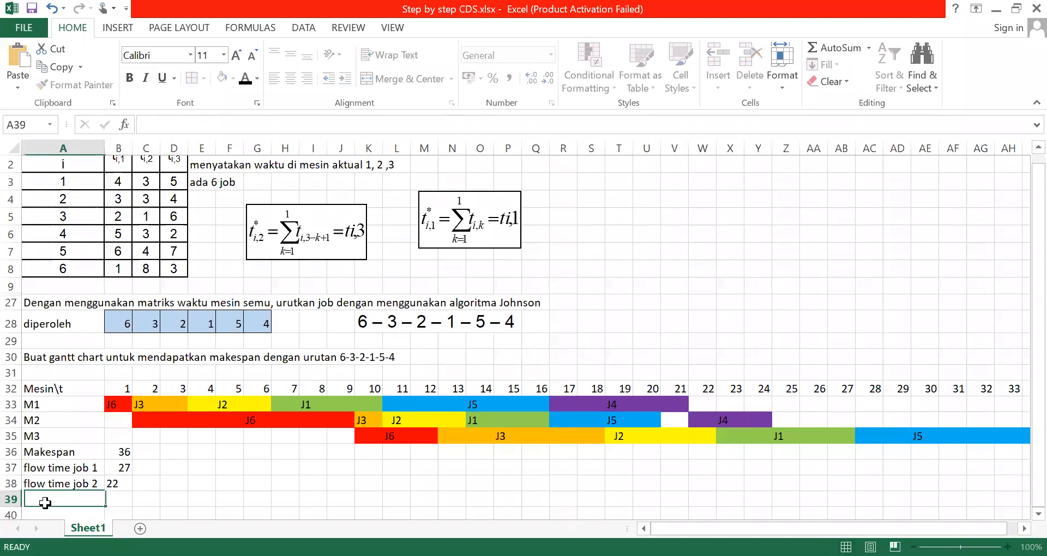
type("flow")
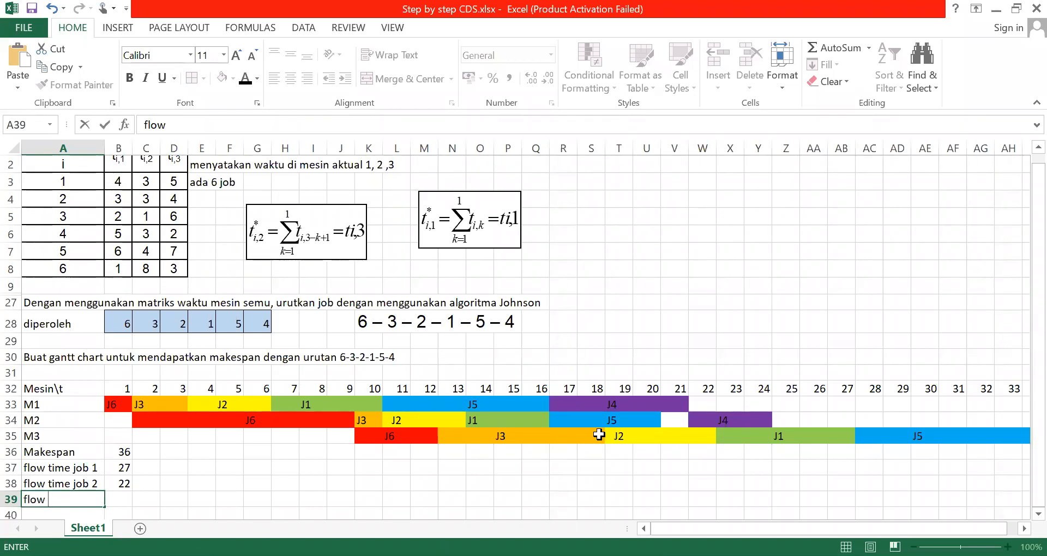
type("tim")
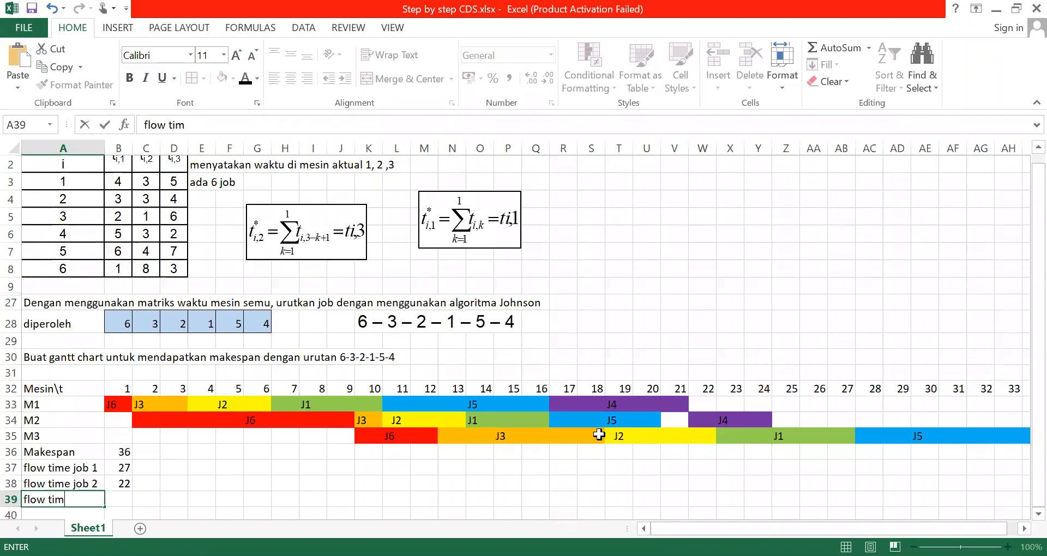
type("e job 3")
left_click(124, 497)
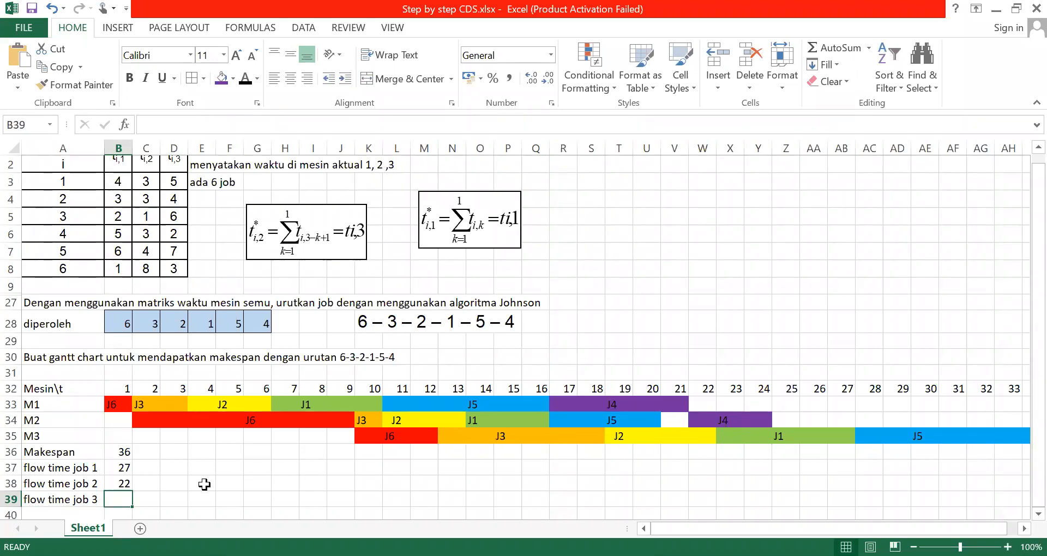
type("18")
Enter the label "flow time job 4" in cell A40
left_click(88, 511)
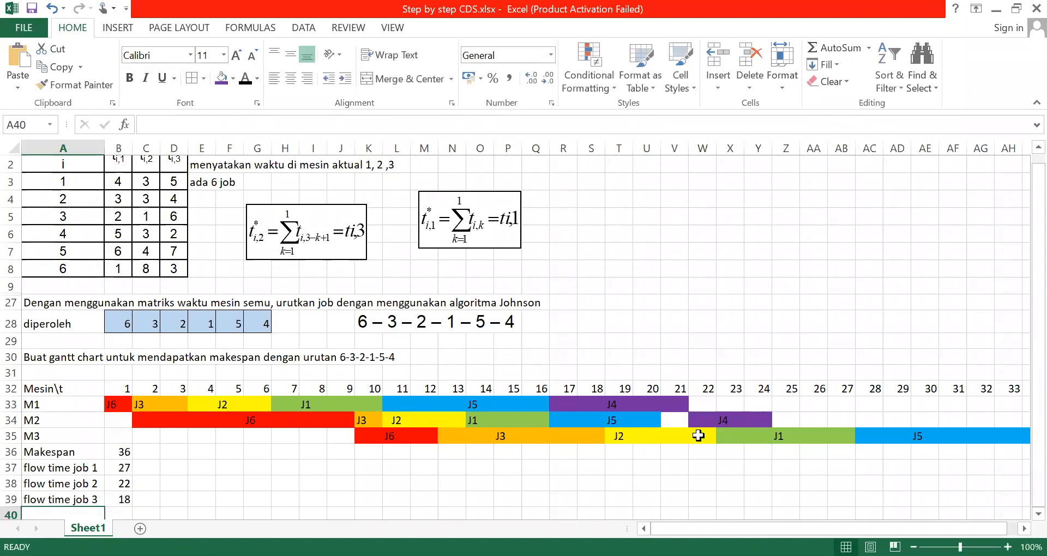
scroll(699, 435, "down", 1)
type("flow tim")
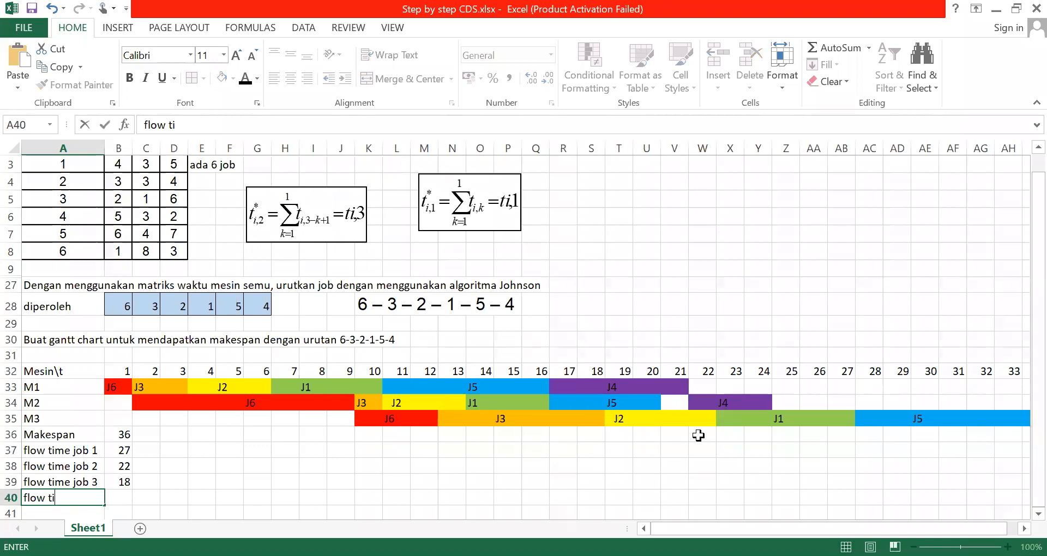
key("BackSpace")
key("BackSpace")
type("me job 4")
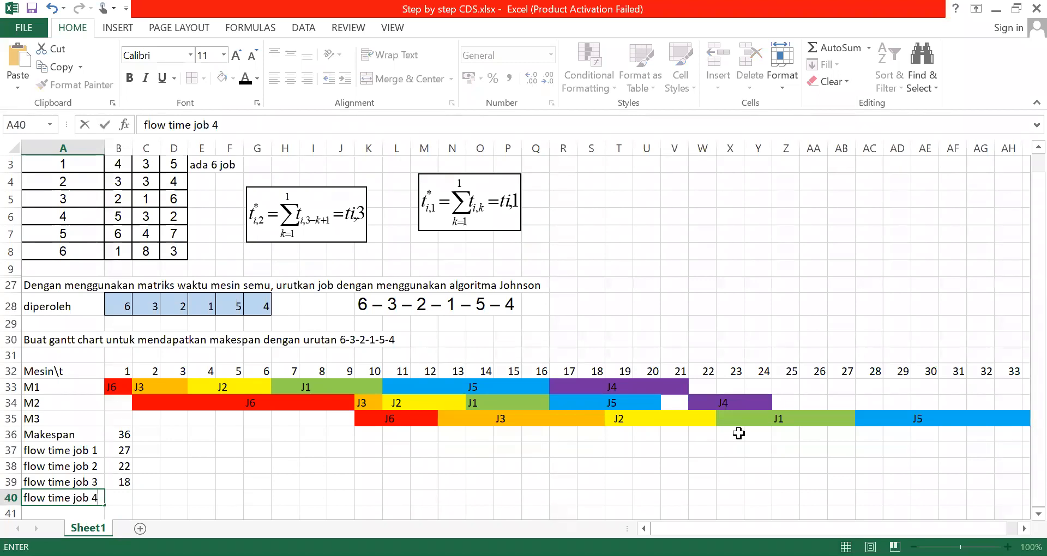
Enter 36 as the flow time of job 4 in cell B40
left_click(124, 498)
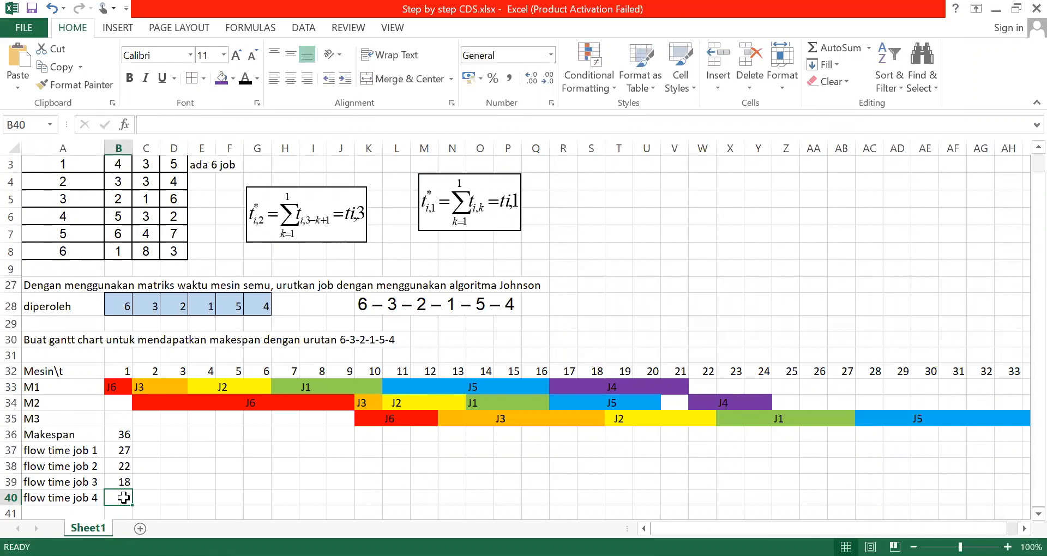
left_click(197, 465)
left_click(123, 496)
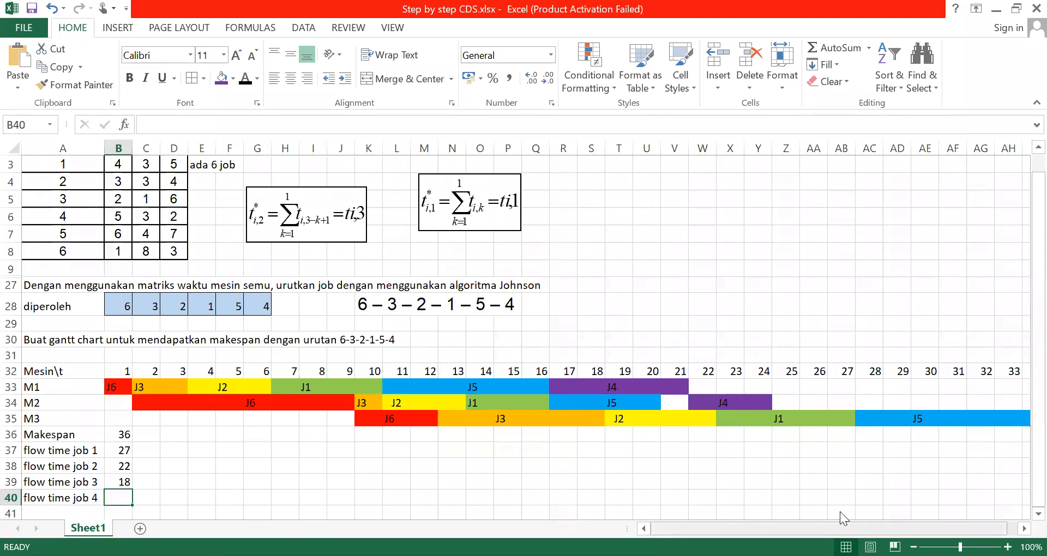
type("3")
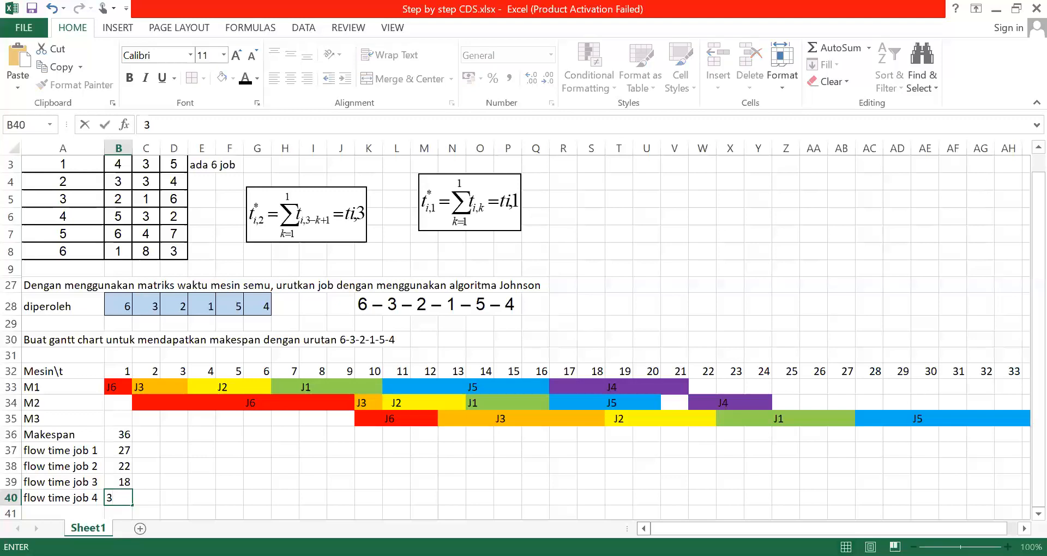
type("6")
Enter the label "flow time job 5" in cell A41 and its flow time of 34 in B41
left_click(42, 517)
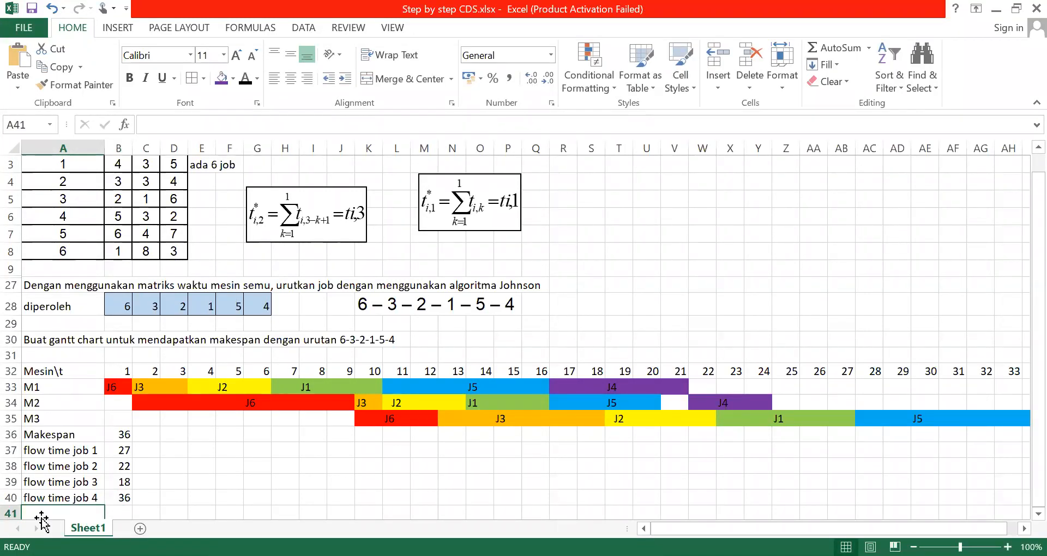
type("flow ")
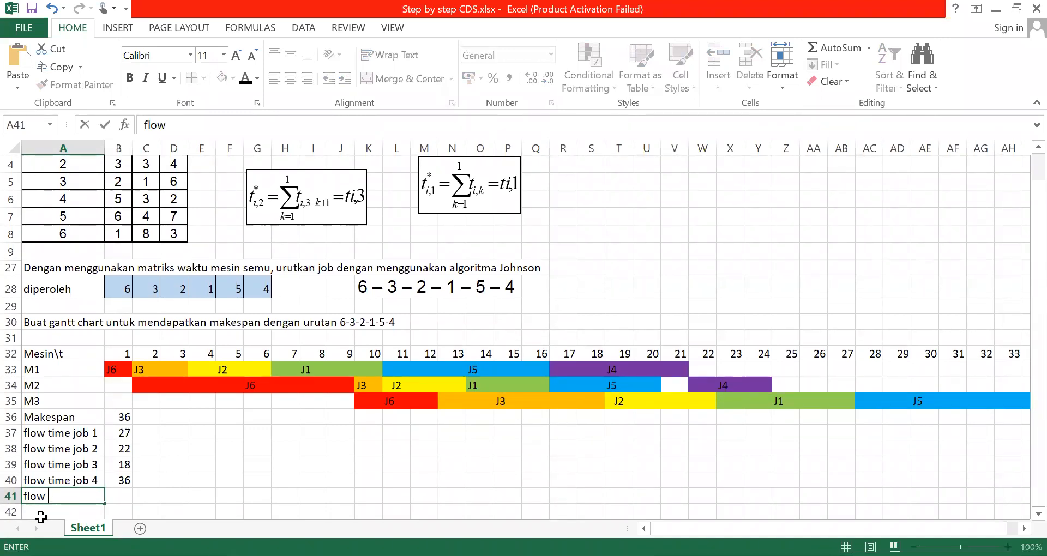
type("time job 5")
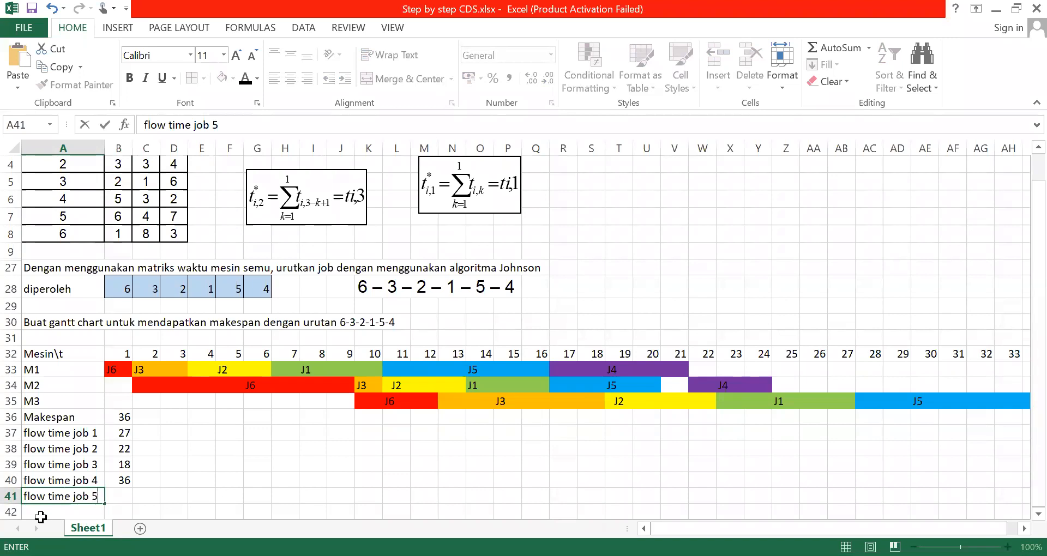
left_click(268, 508)
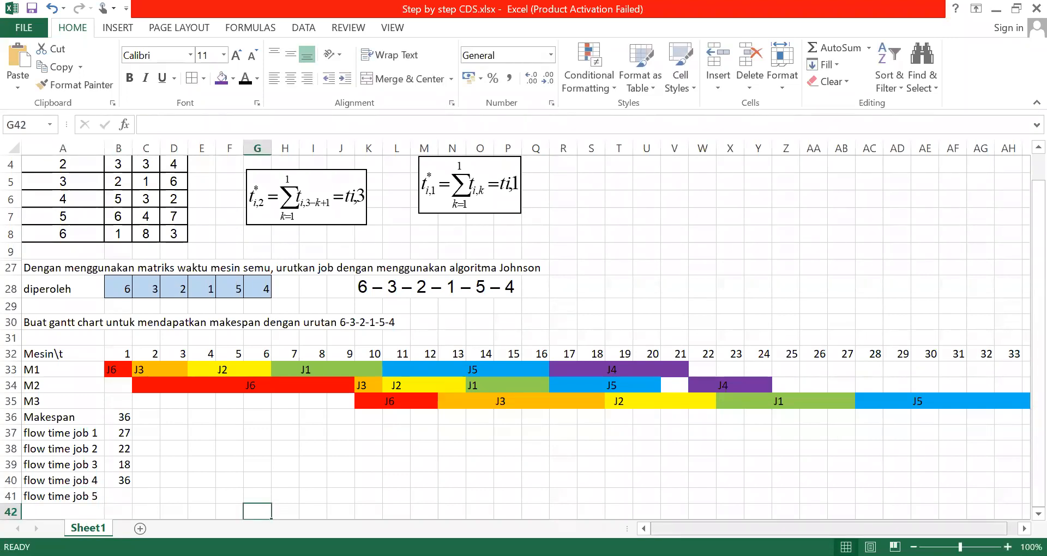
left_click(120, 498)
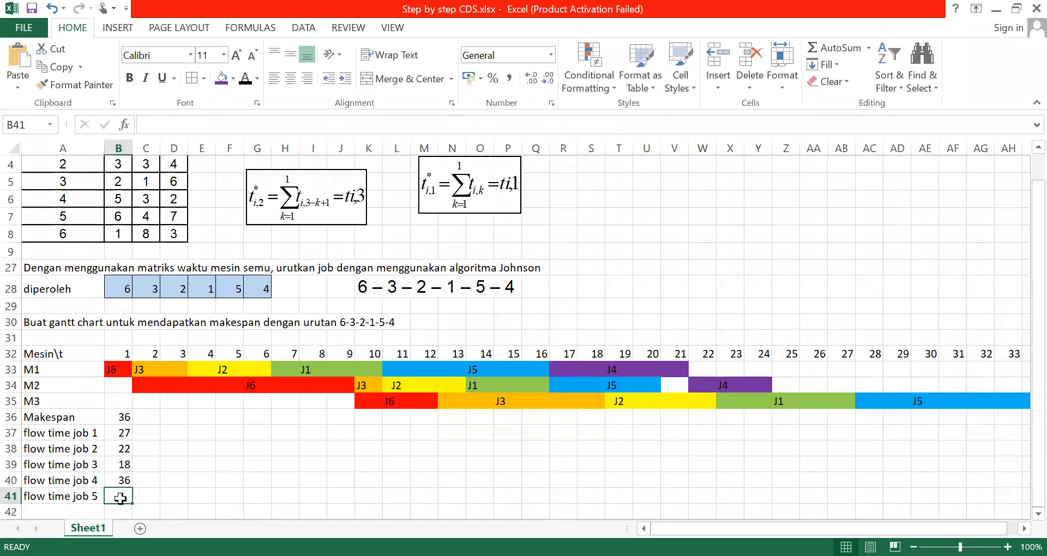
type("34")
Enter the label "flow time job 6" in cell A42
left_click(40, 507)
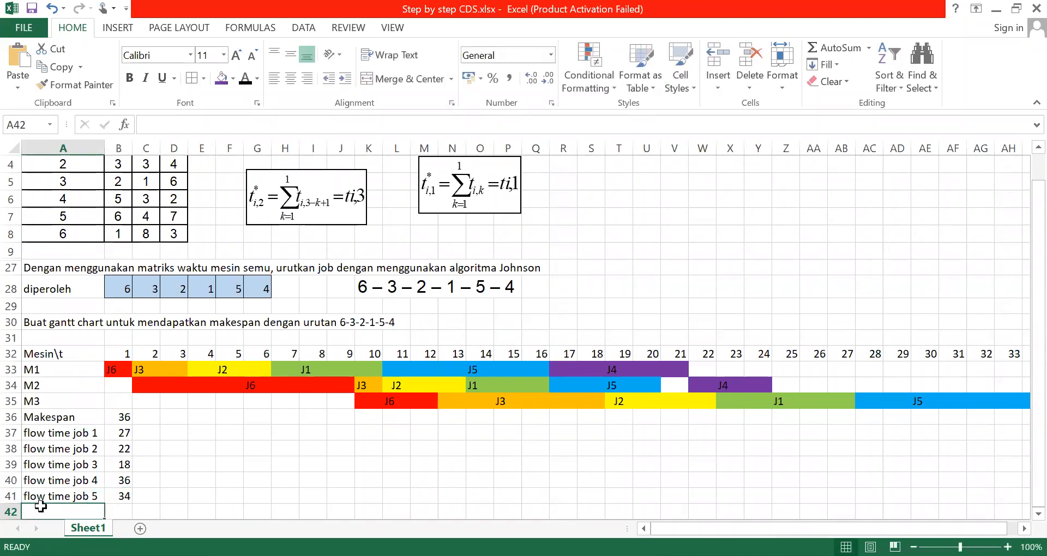
type("flow time job 6")
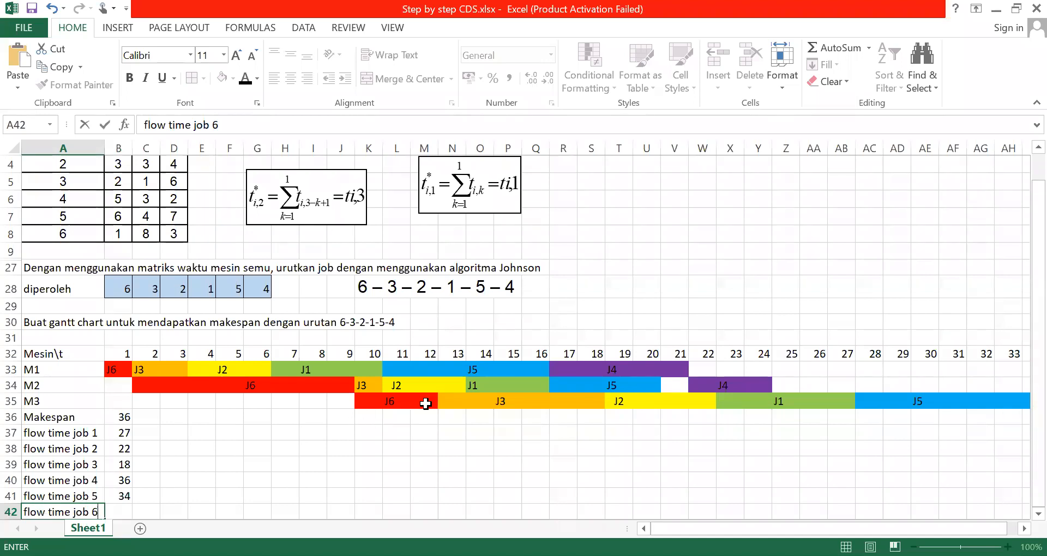
Enter 12 as the flow time of job 6 in cell B42
left_click(117, 512)
type("1")
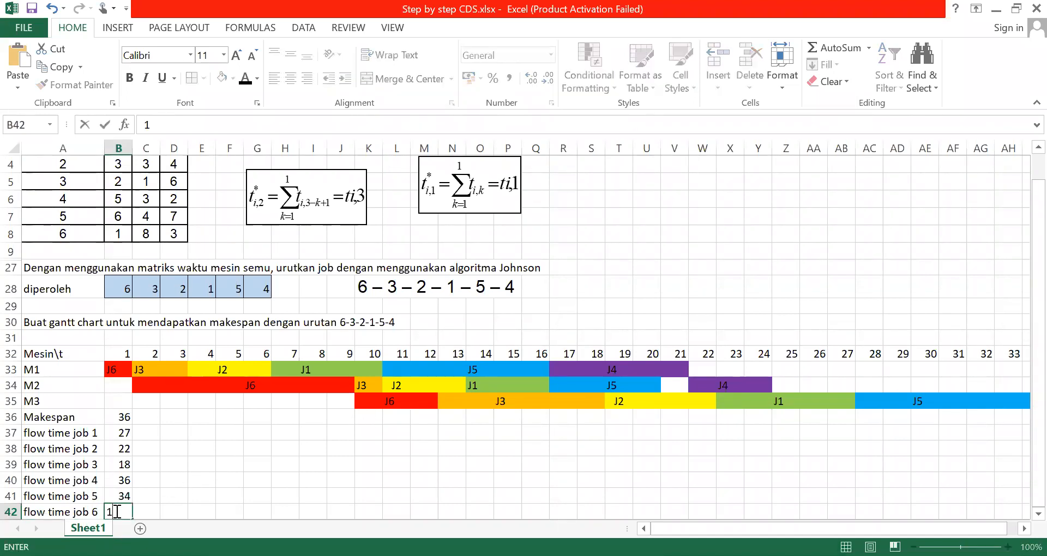
type("2")
left_click(256, 449)
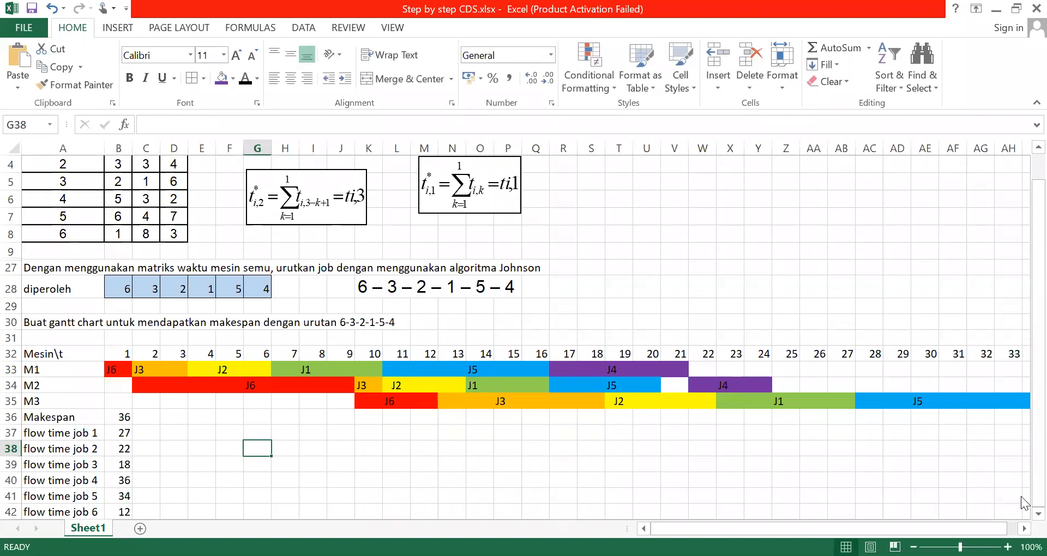
Enter the label "total" in cell A43 below the flow time rows
left_click(1023, 514)
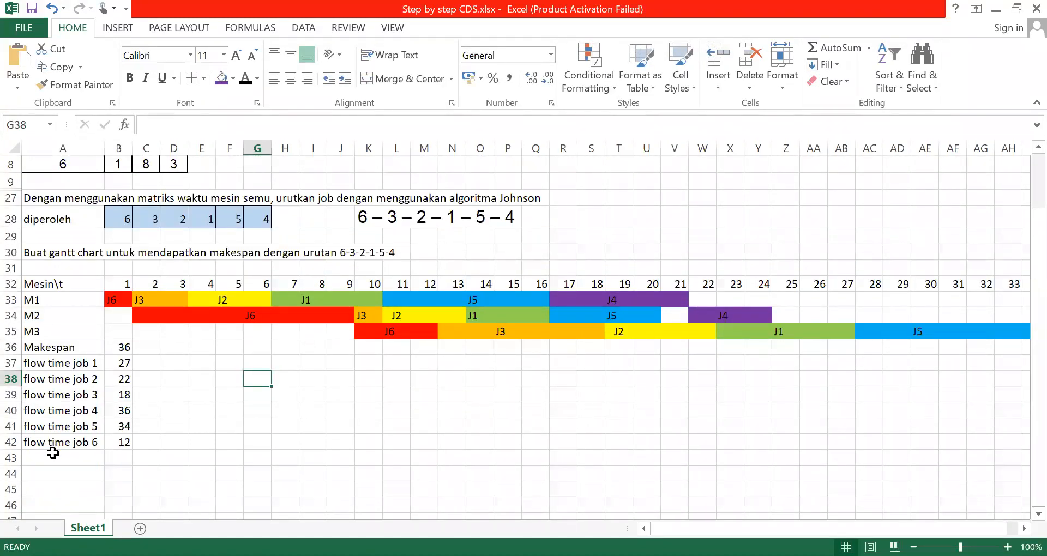
left_click(52, 454)
type("total")
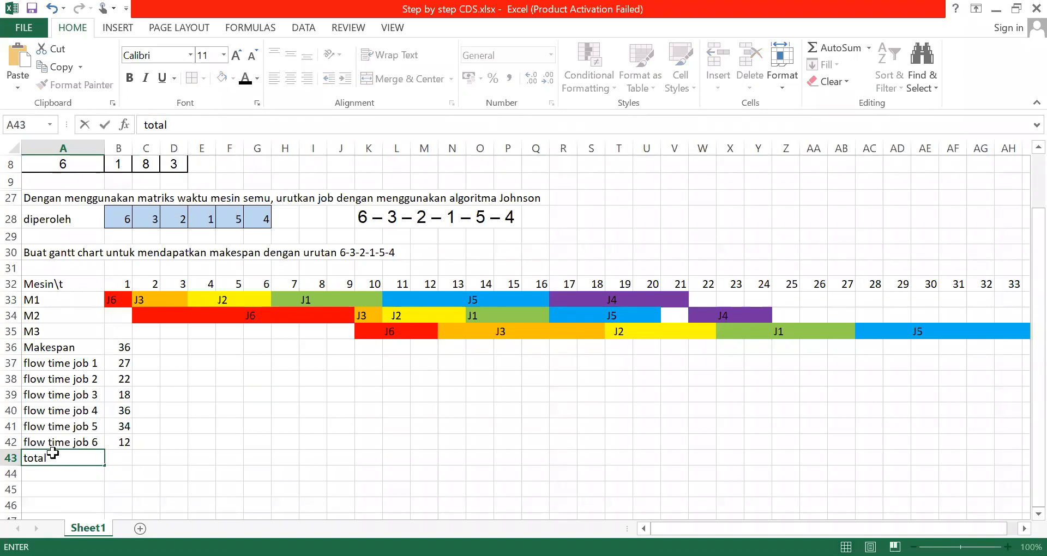
key("Tab")
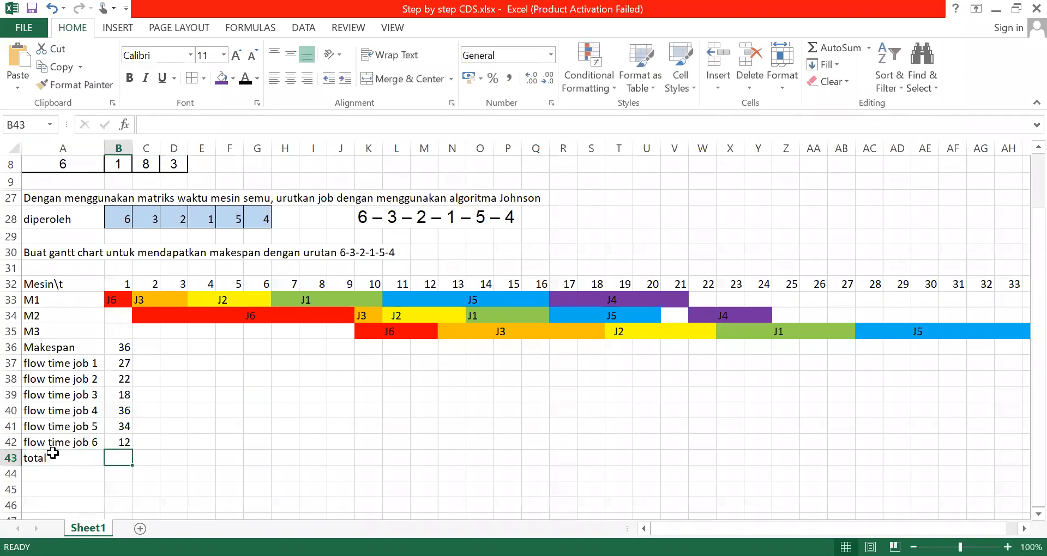
type("=")
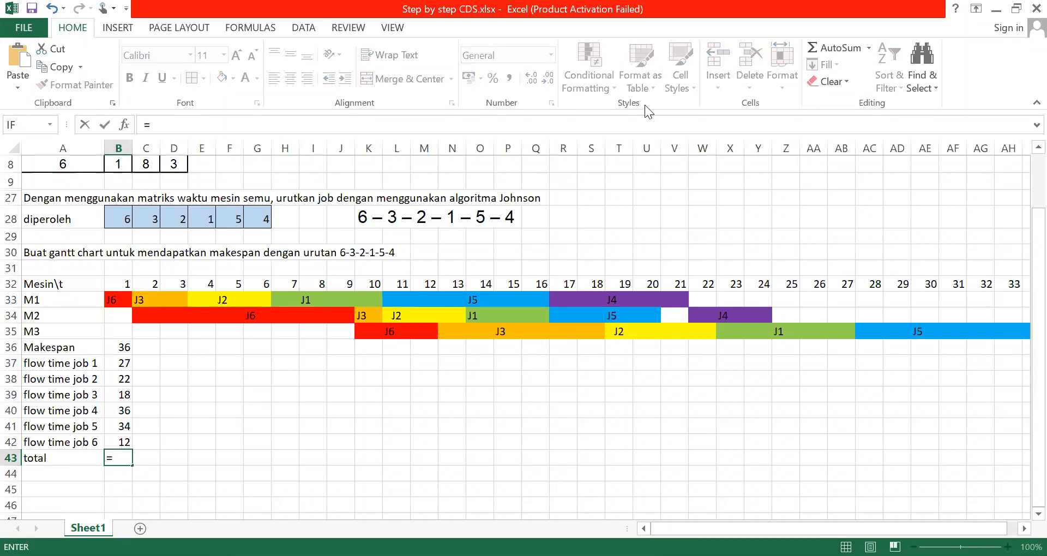
key("Escape")
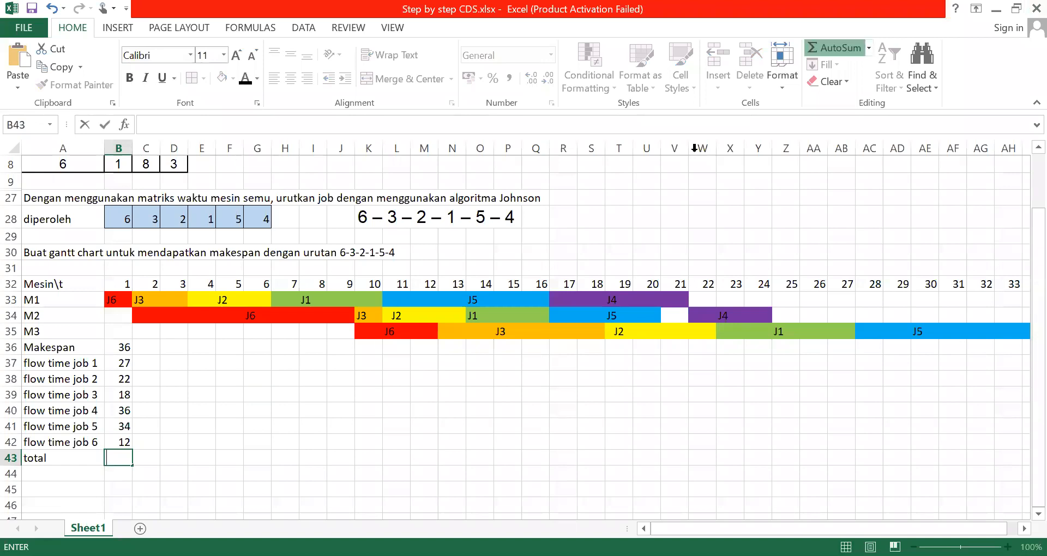
key("Escape")
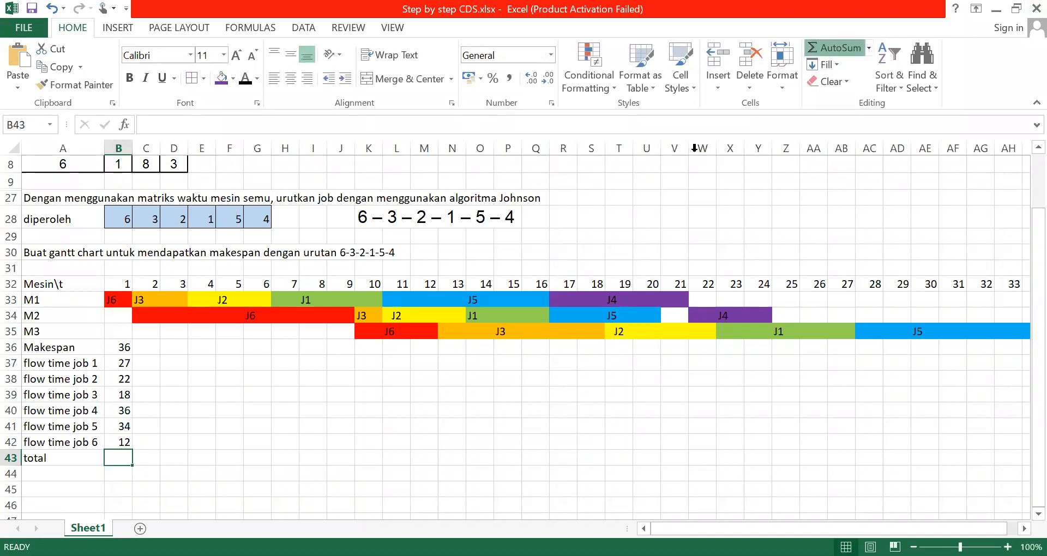
Sum the values in B36:B42 in cell B43 with the formula =SUM(B36:B42)
key("alt+equal")
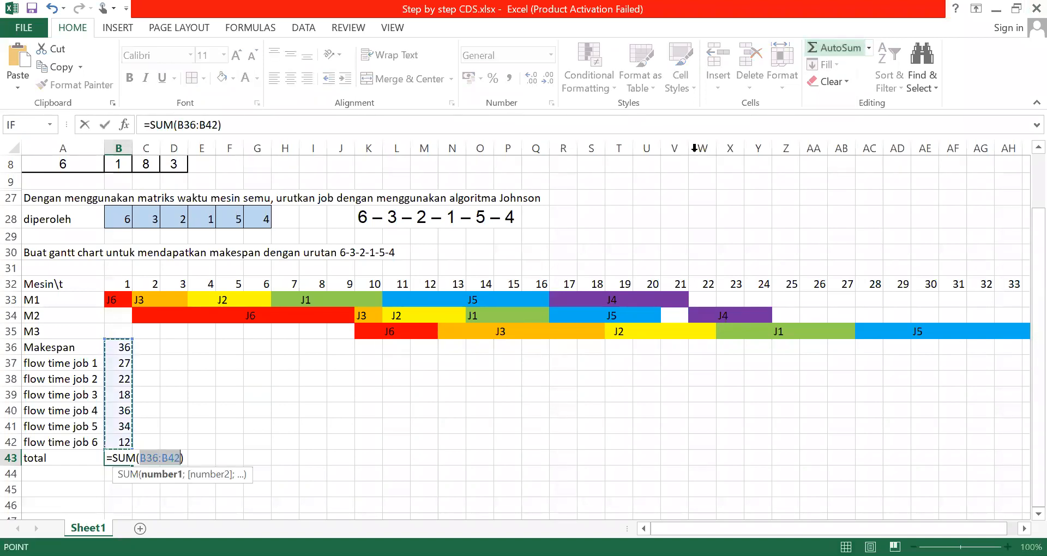
left_click(103, 125)
left_click(149, 426)
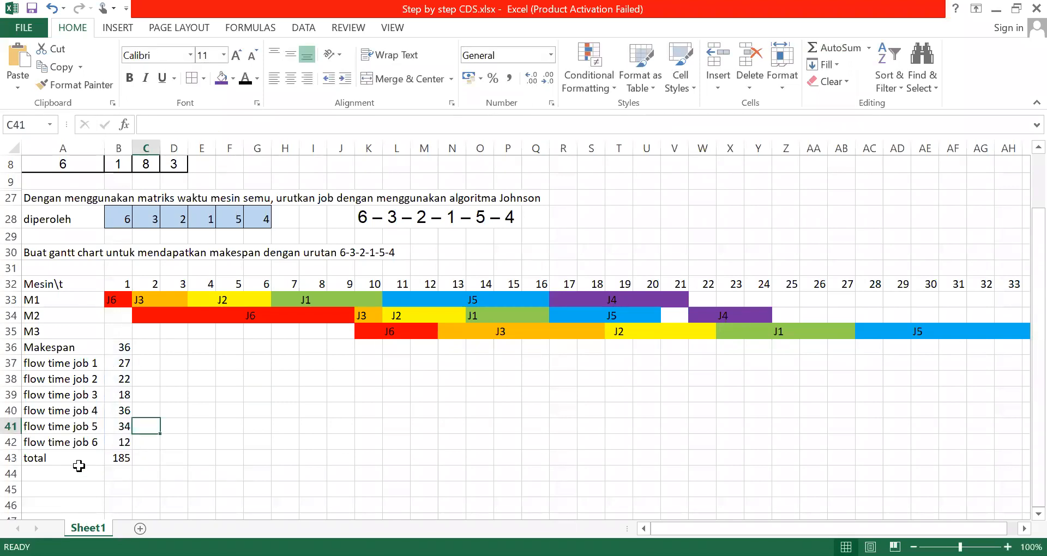
Extend the label in cell A43 so it reads "total flow time"
left_click(66, 461)
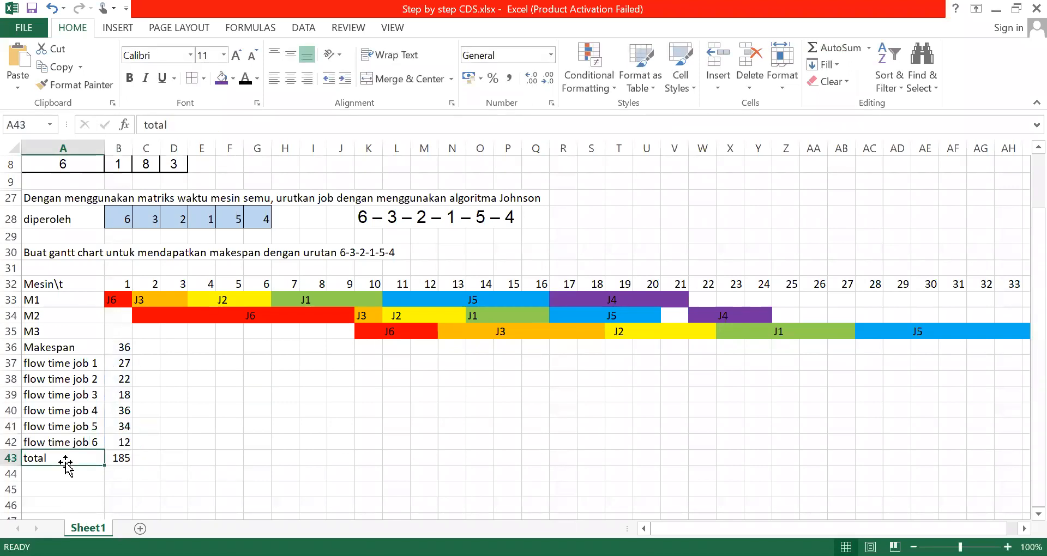
left_click(208, 132)
type("flow time")
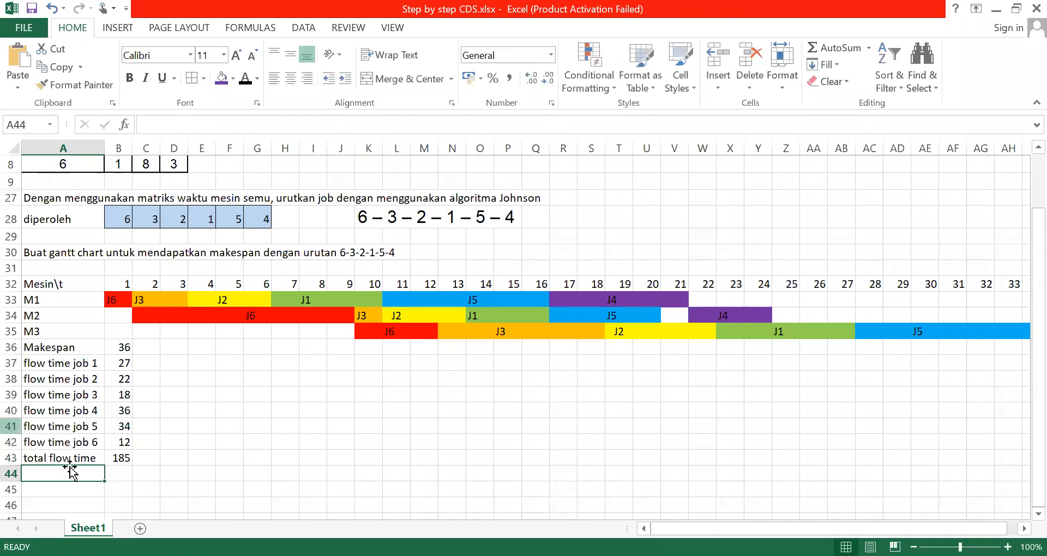
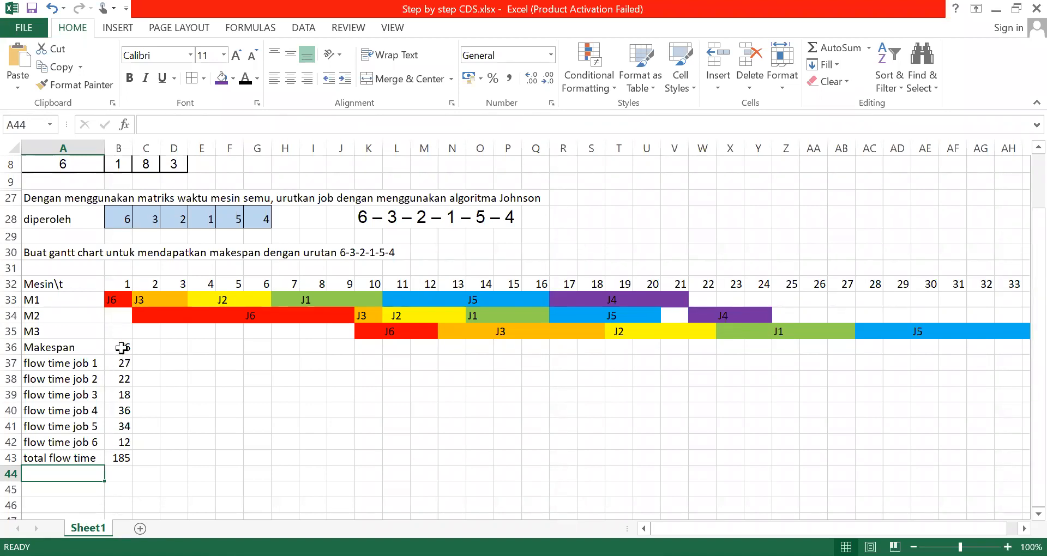
Enter the label "mean flow time" in cell A44 below the total flow time row
left_click(121, 348)
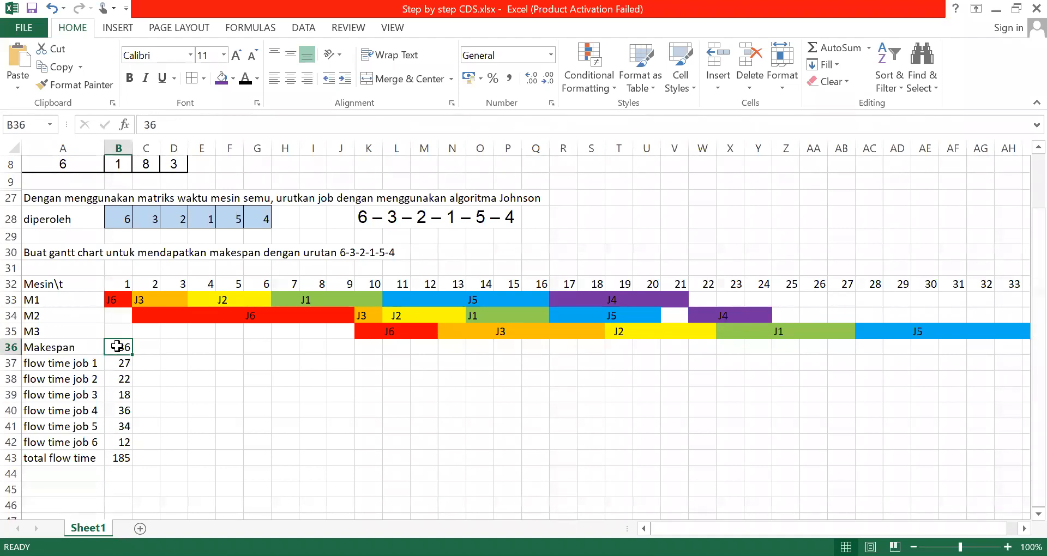
left_click(61, 478)
type("me")
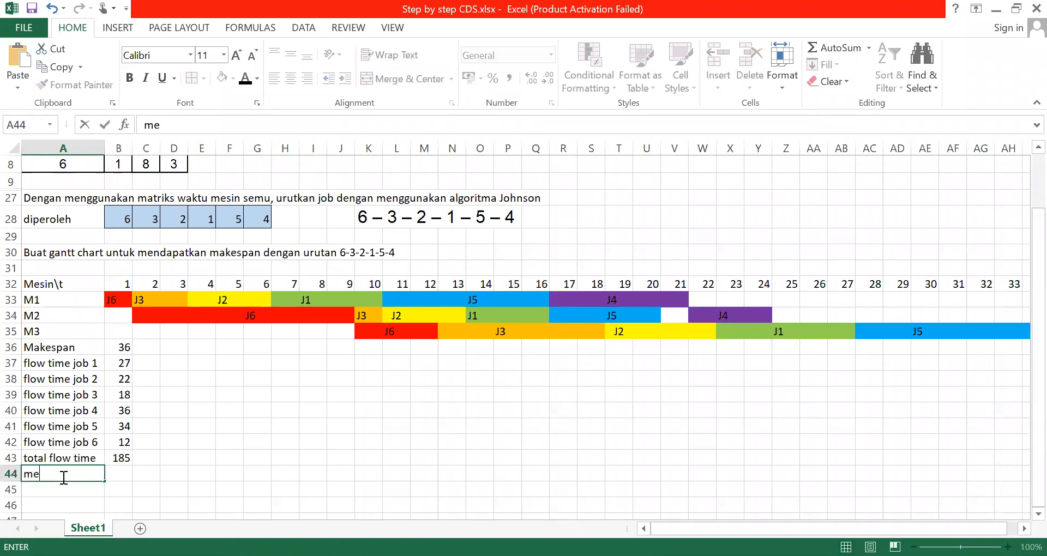
type("an flow time")
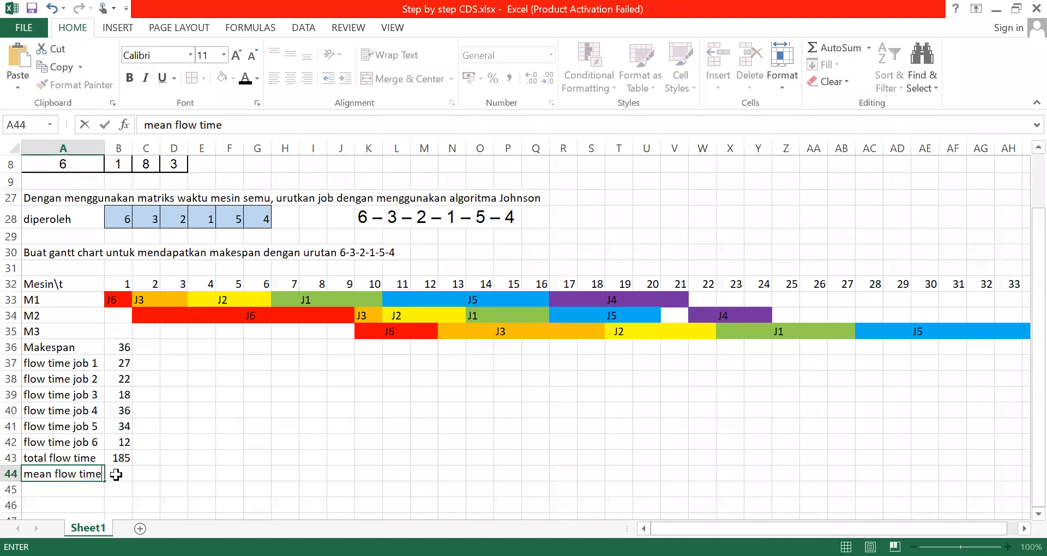
Calculate the mean flow time in cell B44 by dividing the total by six jobs with the formula =B43/6
left_click(116, 475)
type("=")
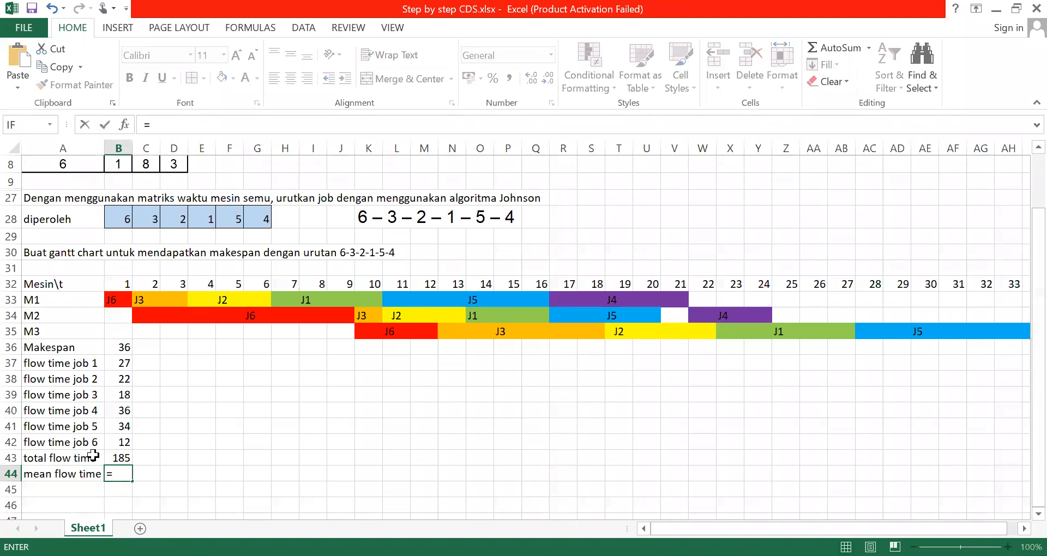
left_click(114, 458)
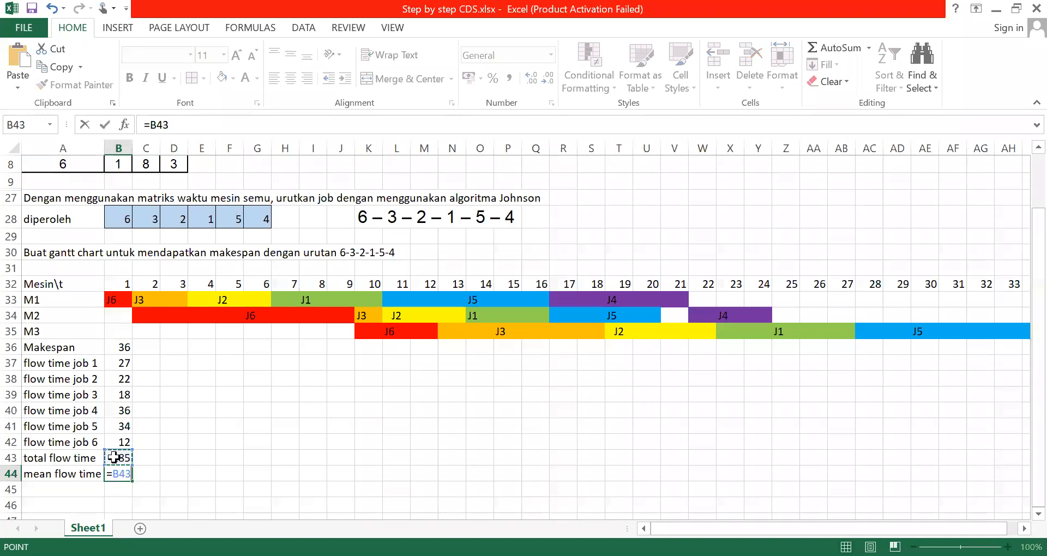
type("/6")
key("Return")
left_click(217, 463)
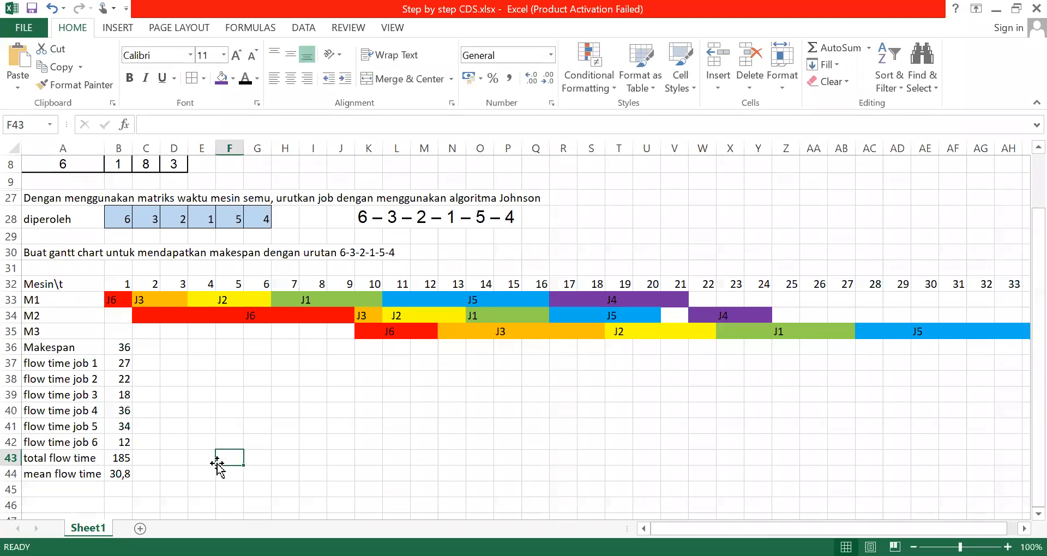
left_click(125, 477)
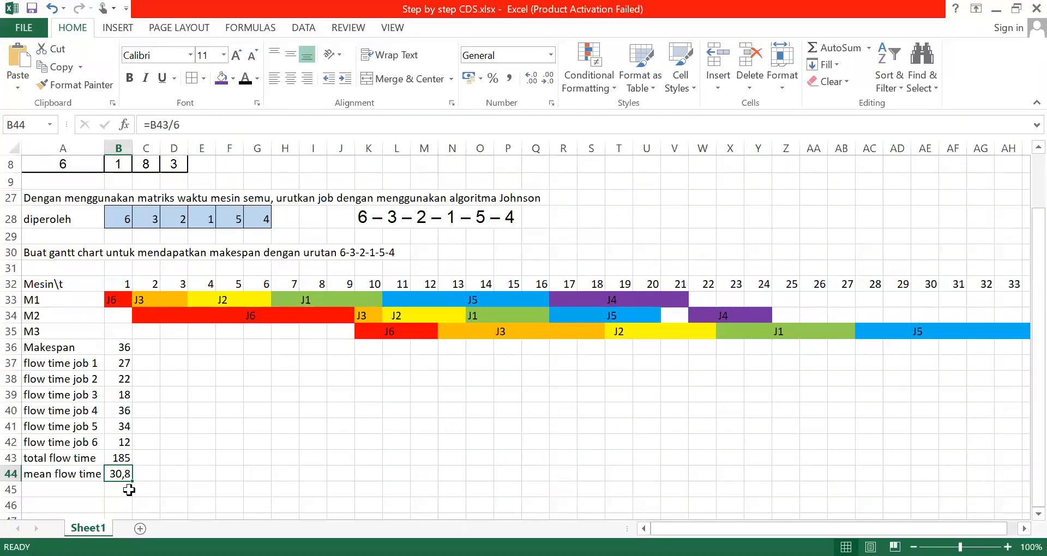
left_click(197, 416)
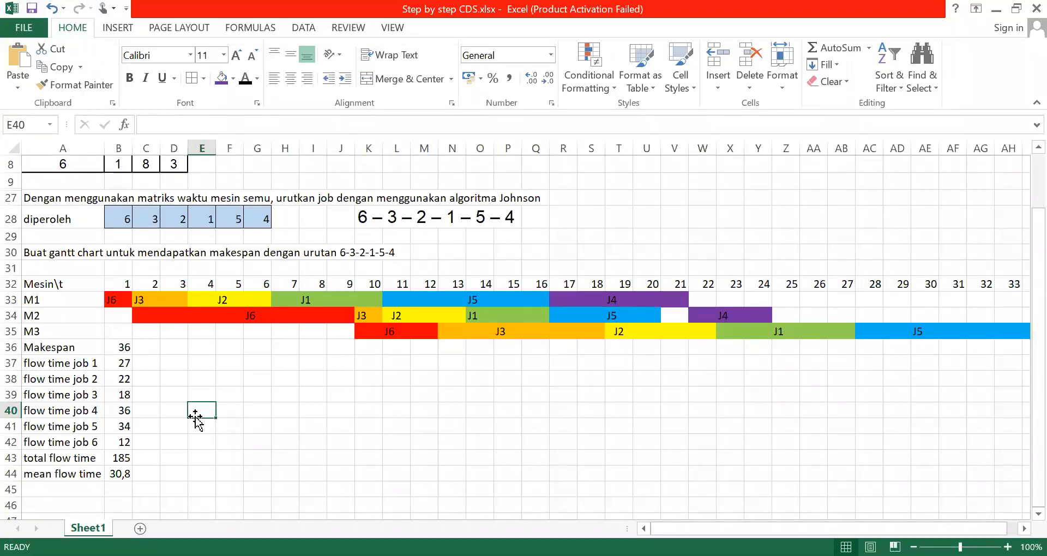
left_click(117, 416)
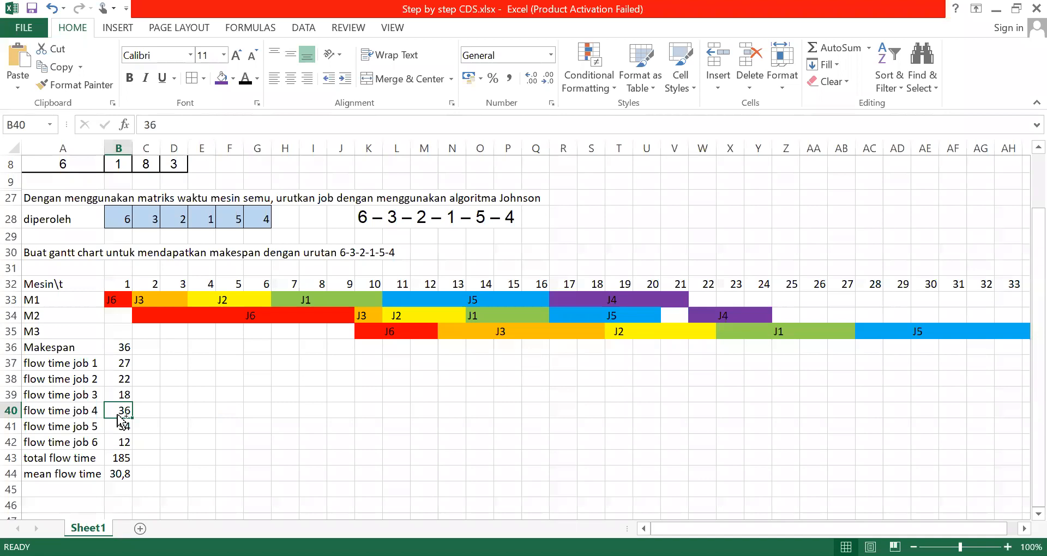
left_click(294, 376)
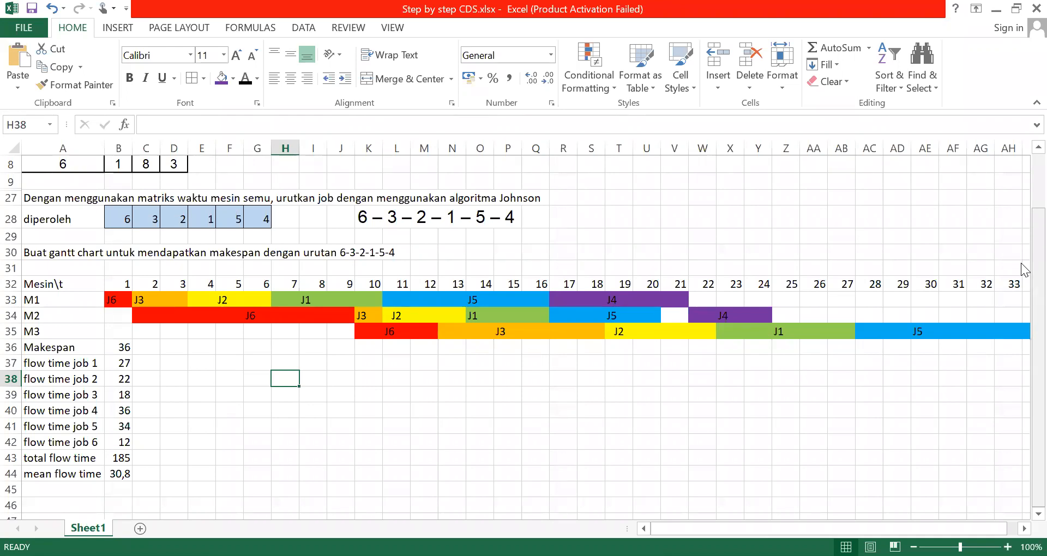
Enter the heading "K = 2" in cell A46 to start the second iteration below the flow time results
scroll(1025, 192, "up", 3)
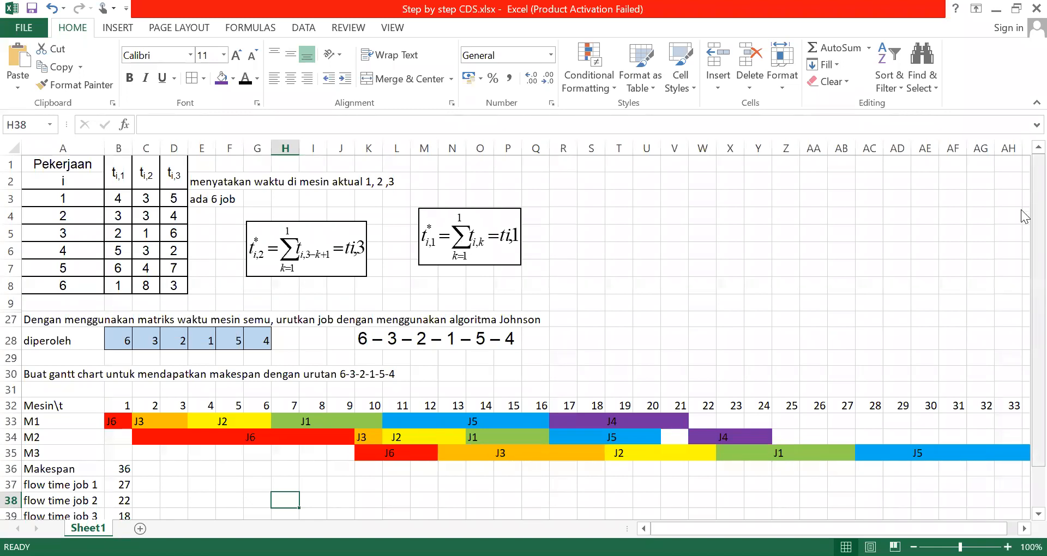
scroll(1025, 334, "down", 2)
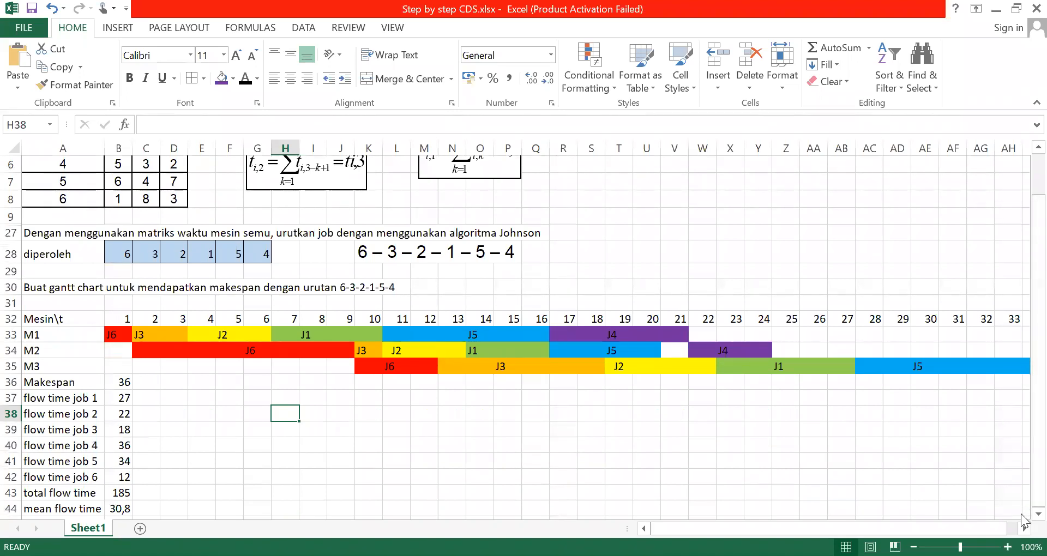
scroll(400, 442, "down", 3)
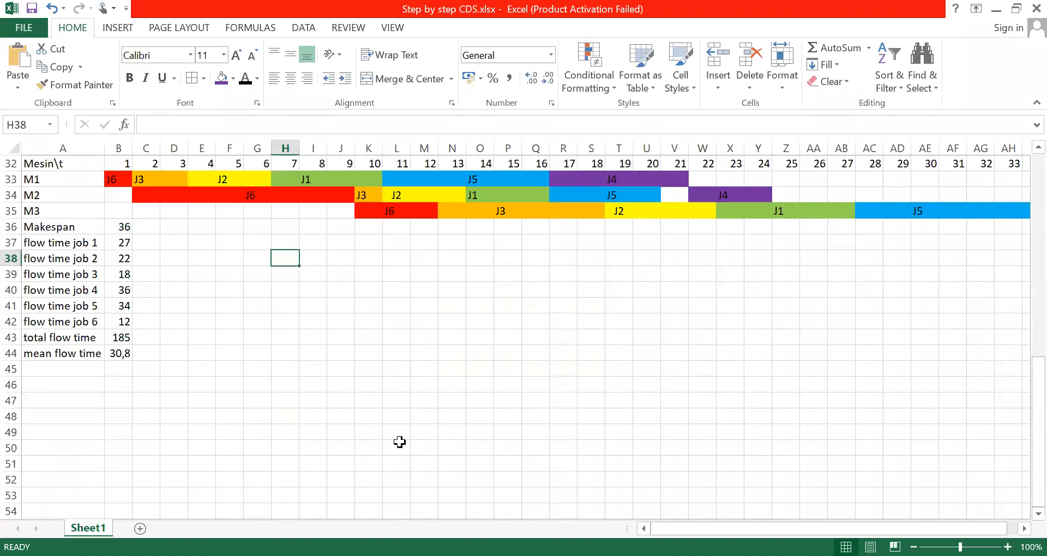
left_click(47, 386)
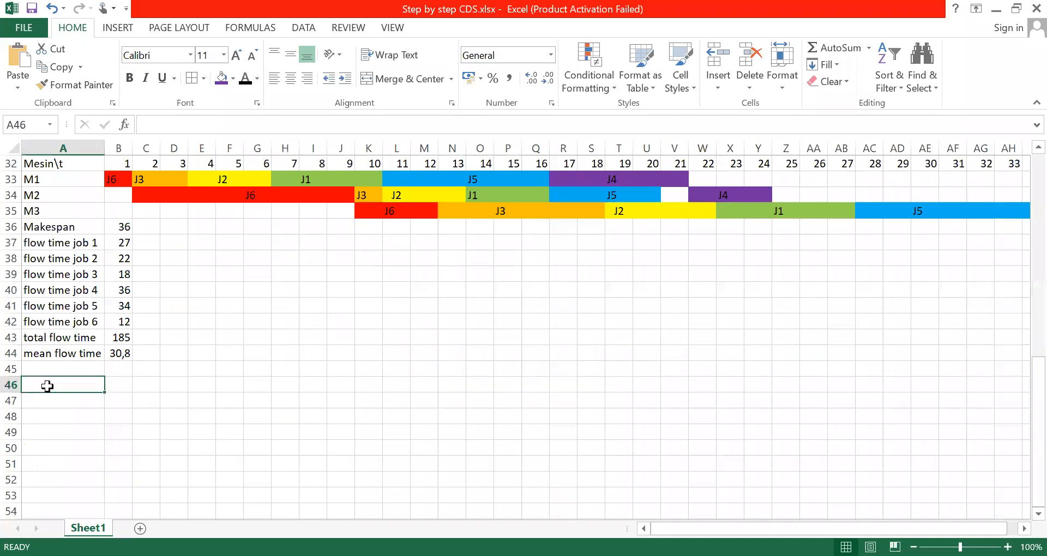
type("k")
key("BackSpace")
type("K = 2")
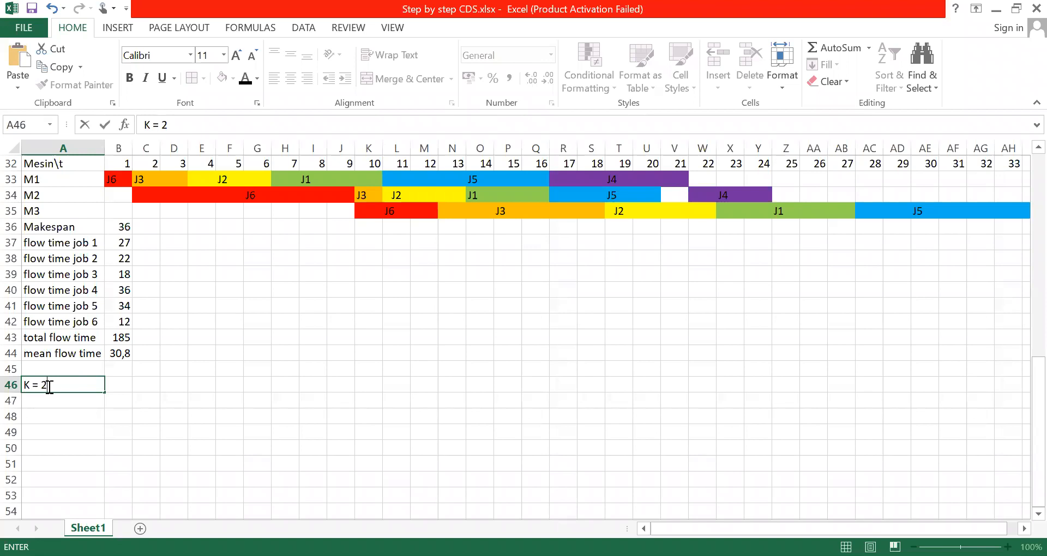
Enter the text "Menentukan matriks waktu mesin semu" in cell A47 below the K = 2 heading
left_click(39, 403)
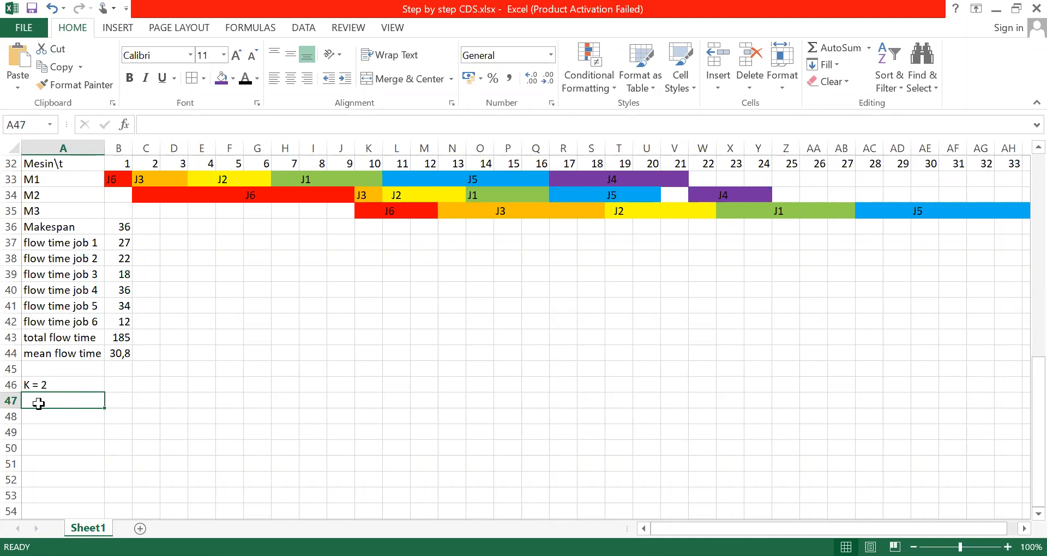
type("Me")
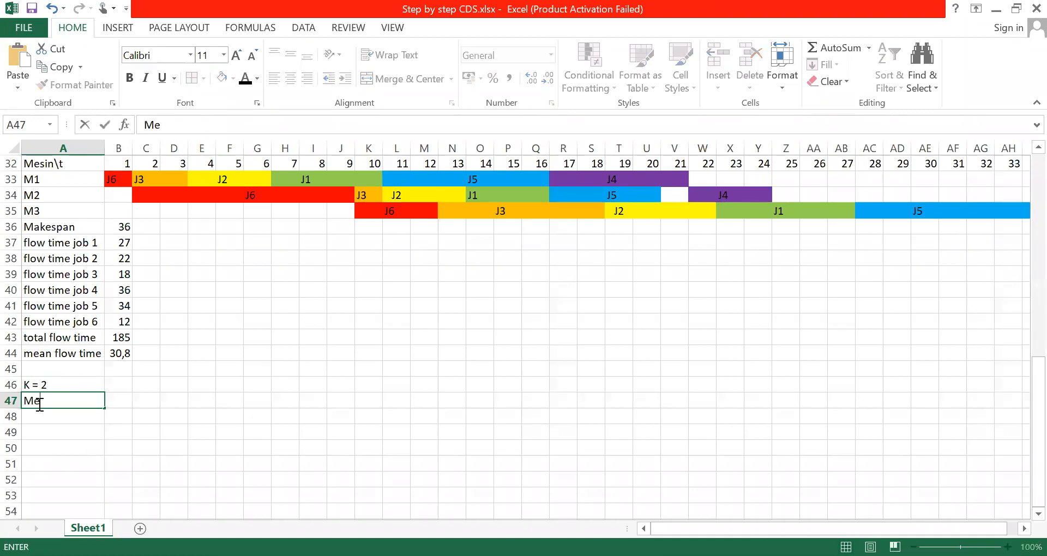
type("nnetukan")
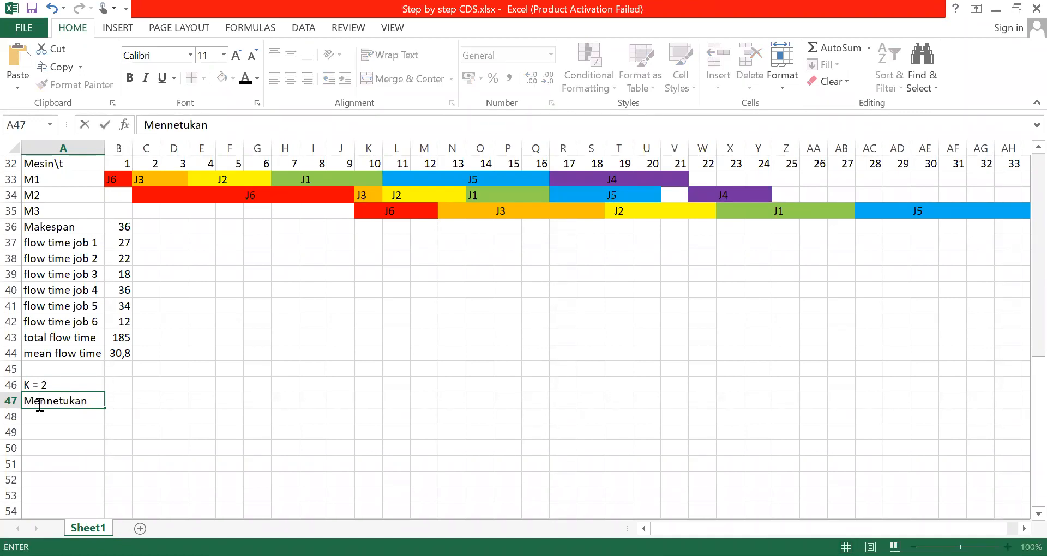
key("BackSpace")
key("BackSpace")
key("BackSpace")
key("BackSpace")
key("BackSpace")
key("BackSpace")
key("BackSpace")
key("BackSpace")
type("entukan matriks")
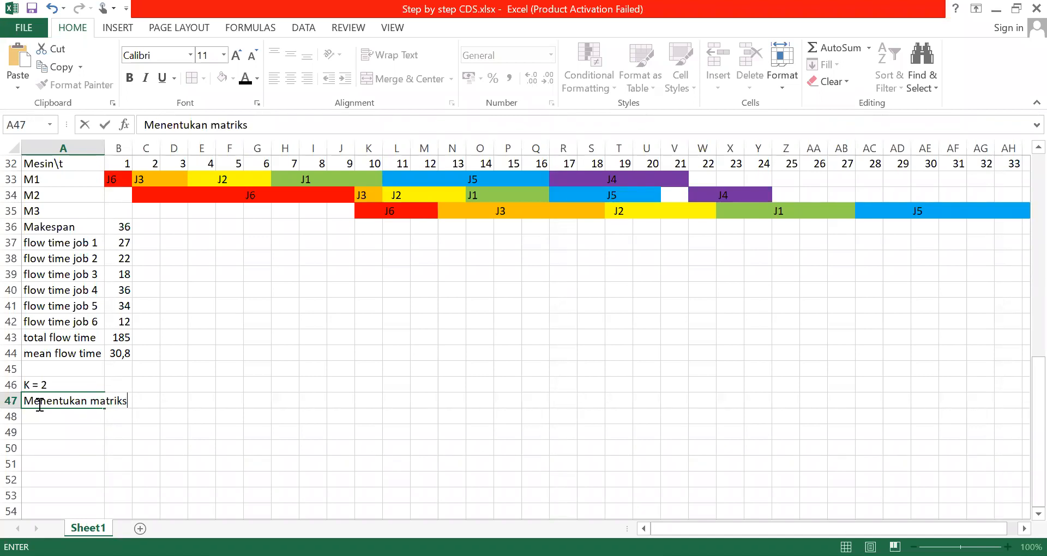
type(" waktu me")
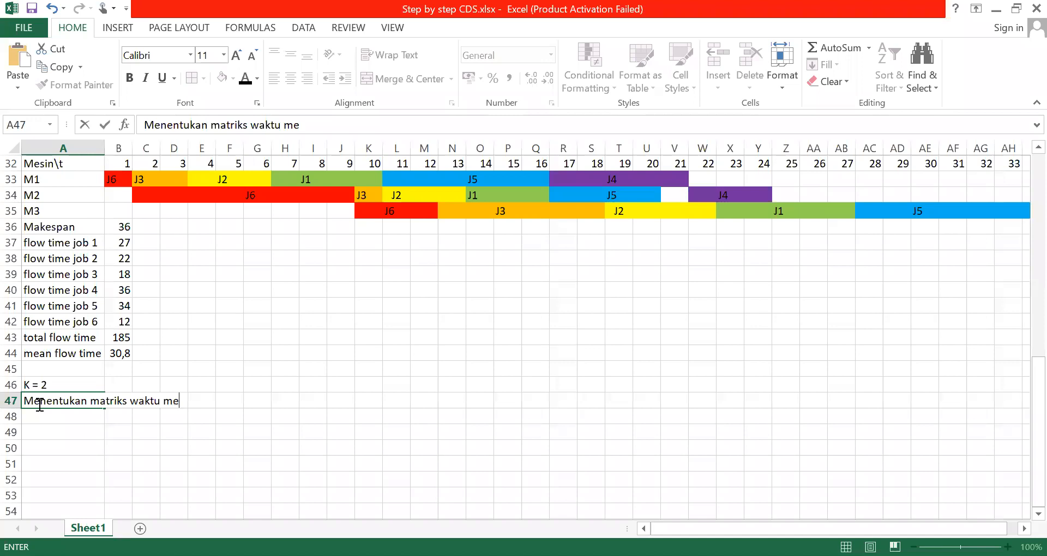
type("sin semu")
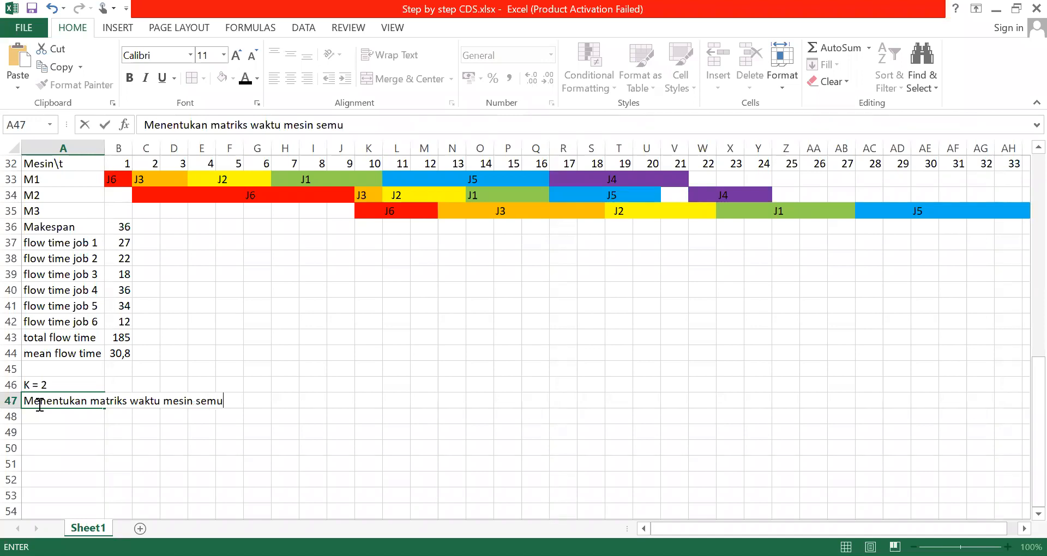
left_click(583, 385)
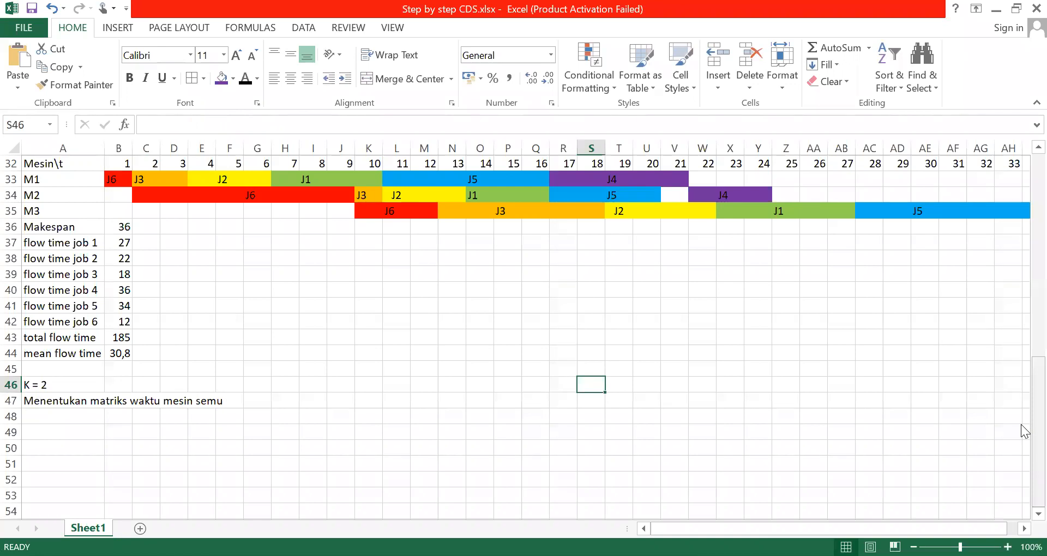
Copy the t*i,2 equation object from beside the job time table and paste it below the K = 2 section's description
scroll(1026, 201, "up", 5)
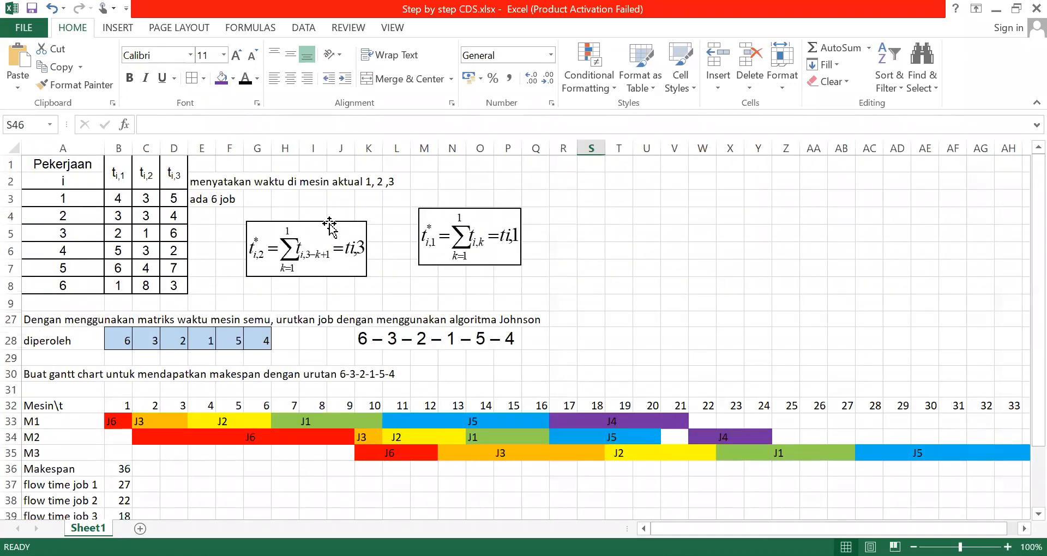
left_click(330, 224)
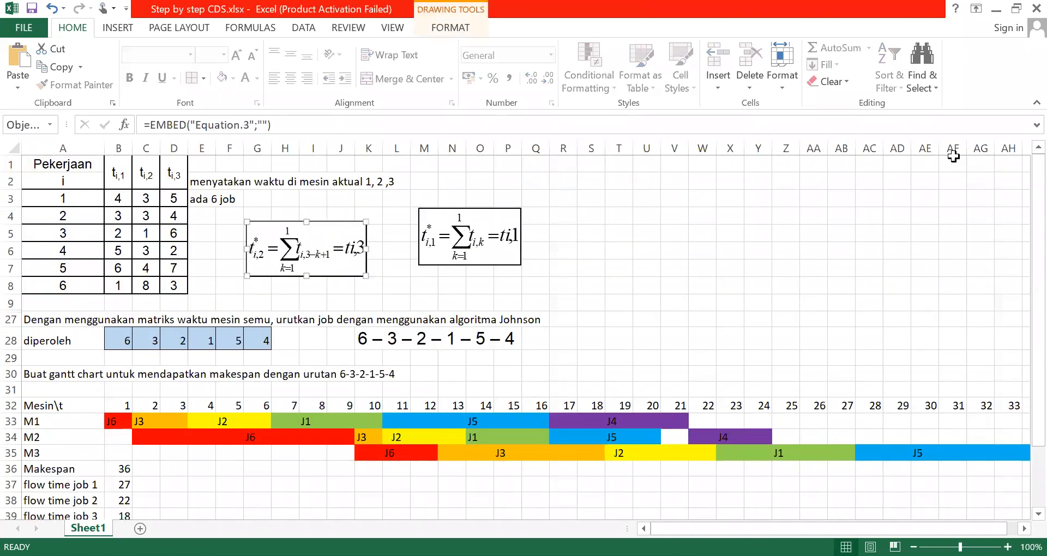
scroll(1022, 456, "down", 3)
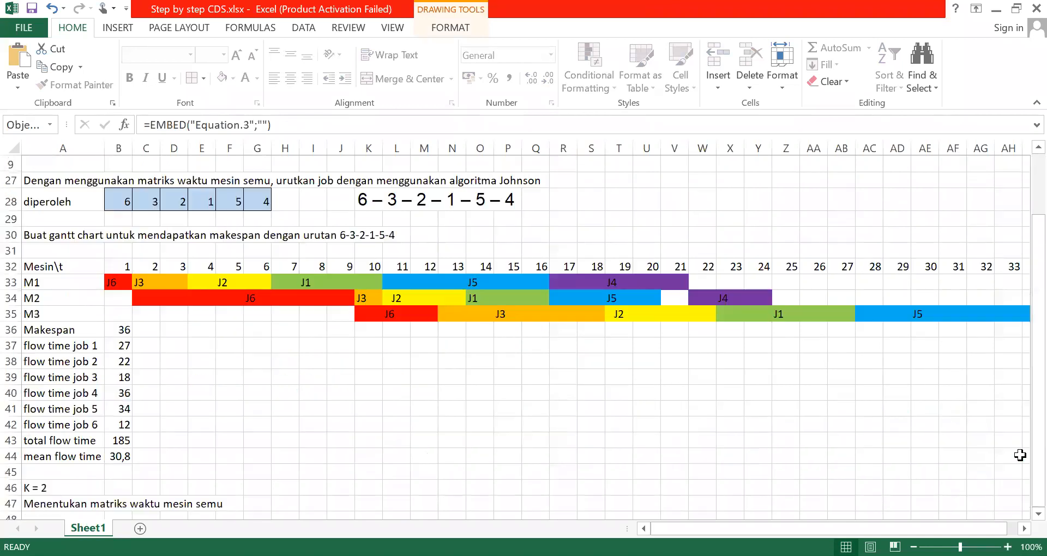
scroll(1021, 518, "down", 2)
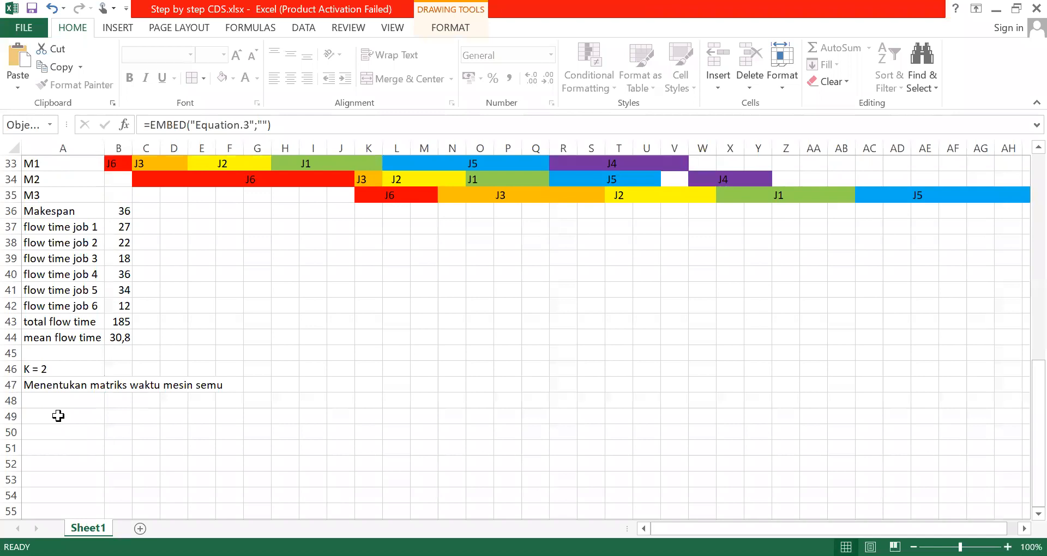
left_click(56, 416)
key("ctrl+v")
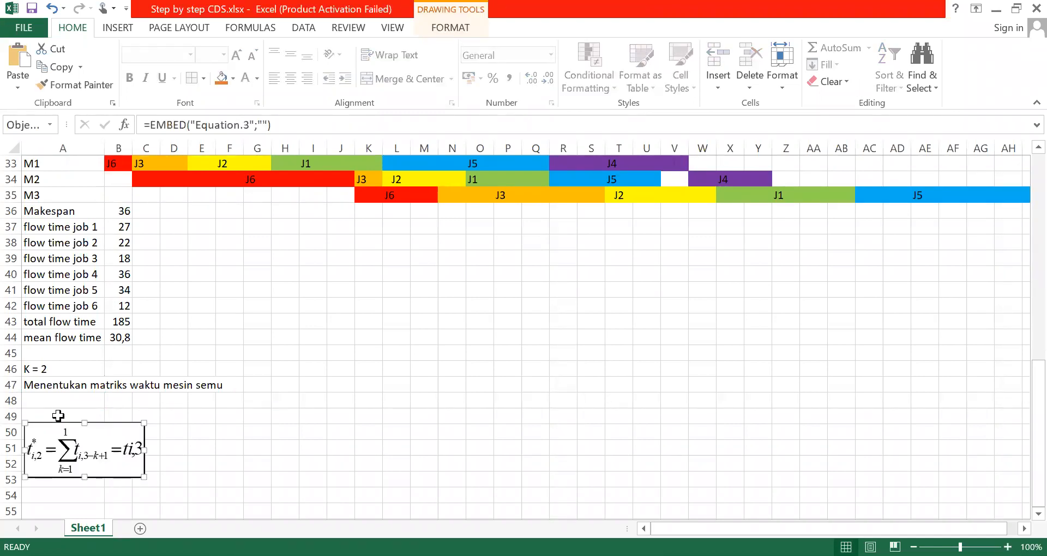
left_click(206, 416)
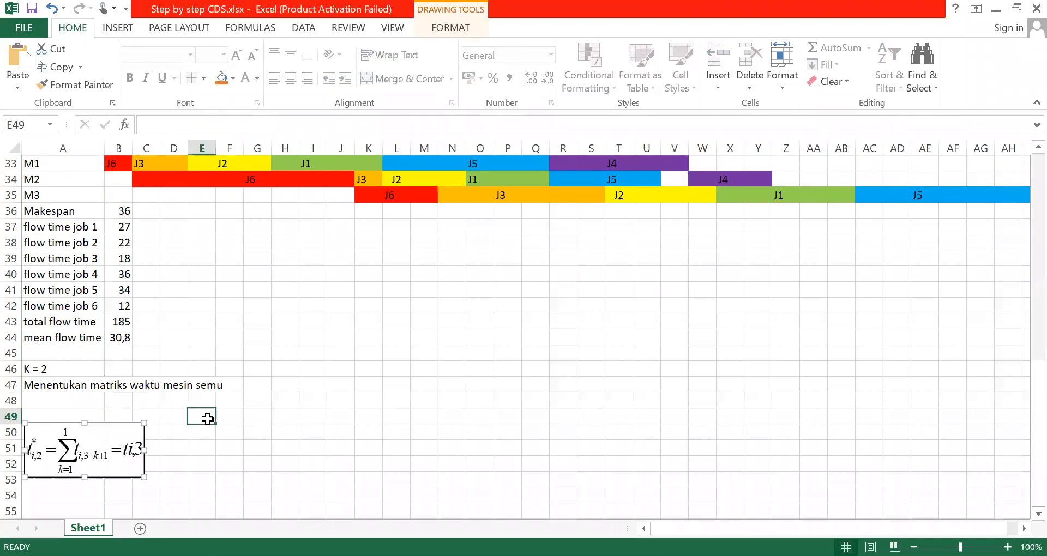
Move the pasted t*i,2 equation sideways to columns D to H in rows 50 to 53
left_click(49, 402)
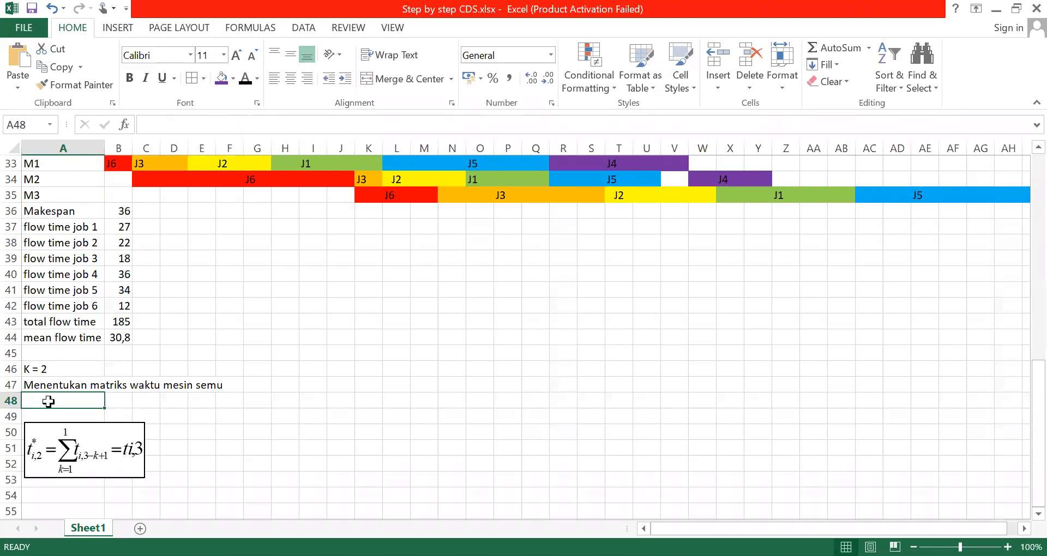
left_click(88, 436)
left_click_drag(173, 429, 316, 434)
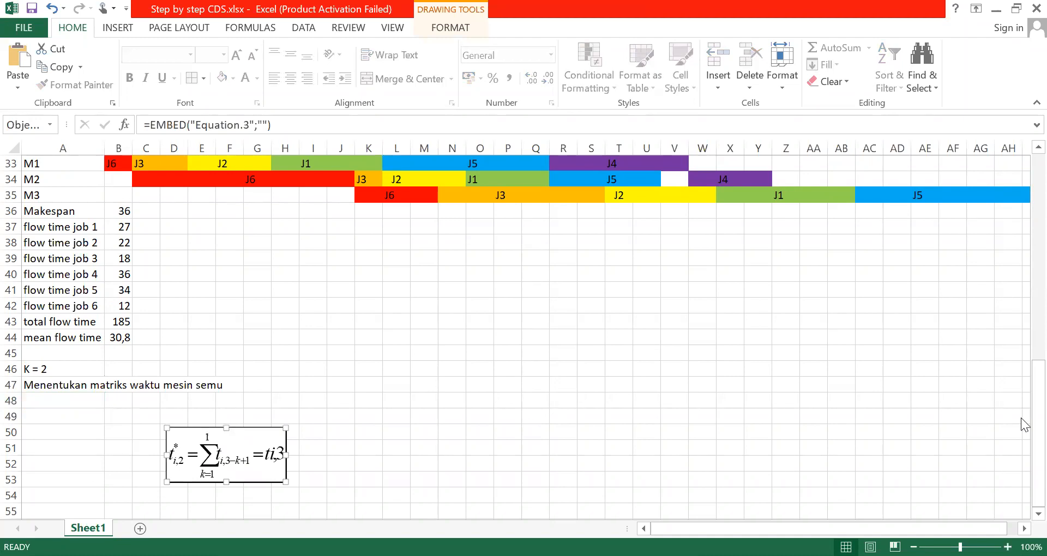
Copy the t*i,1 equation object from beside the job time table and paste it at cell A50, next to the t*i,2 copy
scroll(594, 248, "up", 5)
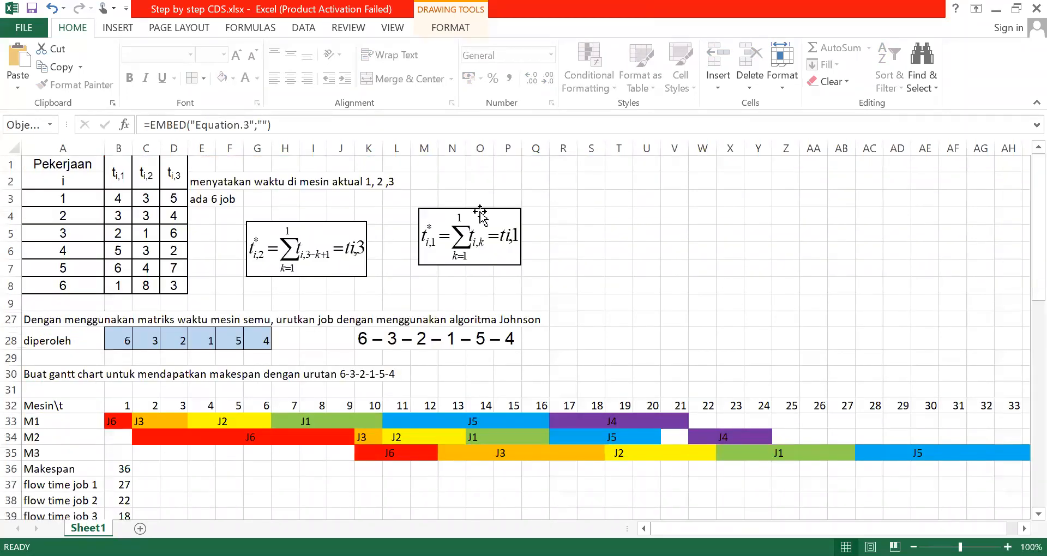
left_click(488, 211)
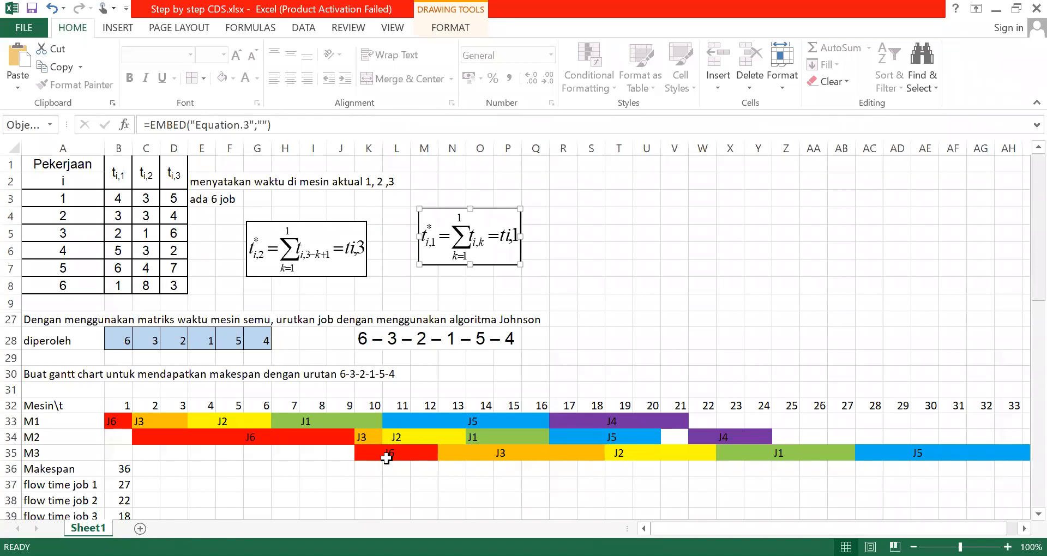
scroll(386, 456, "down", 5)
left_click(51, 434)
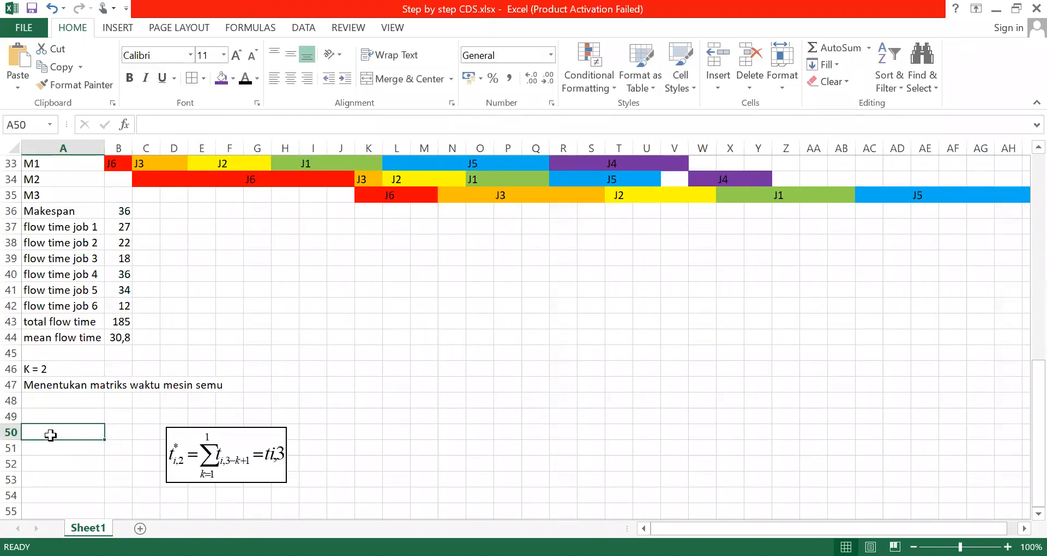
key("ctrl+v")
left_click(96, 401)
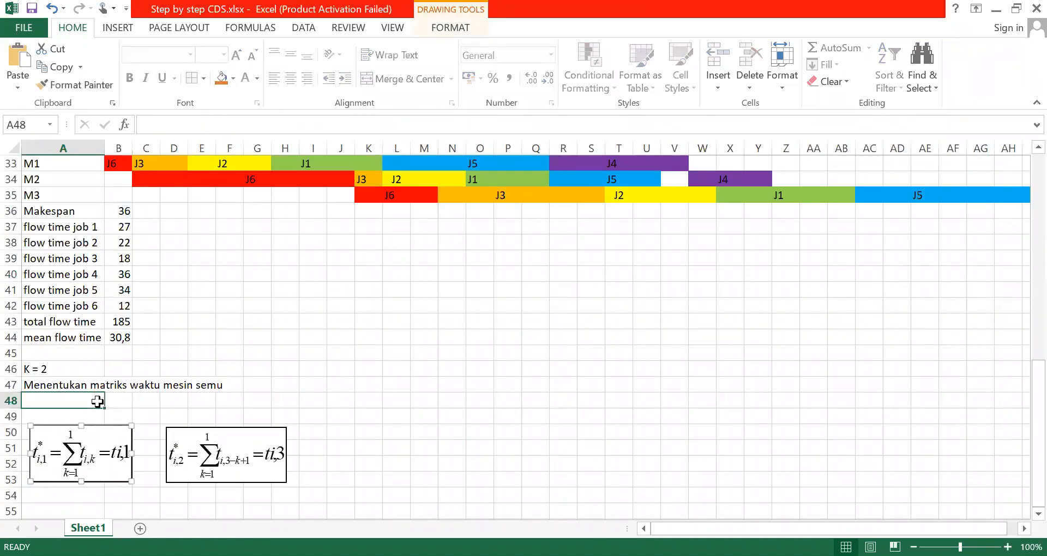
left_click(65, 445)
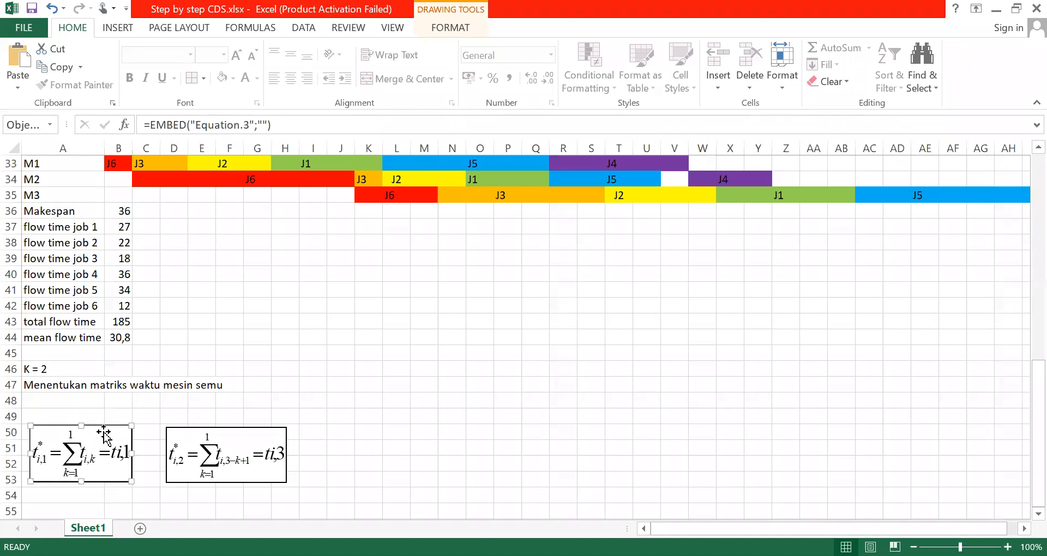
Move the t*i,1 equation copy directly below the description in row 47 and set its upper summation limit to 2
left_click_drag(103, 424, 100, 398)
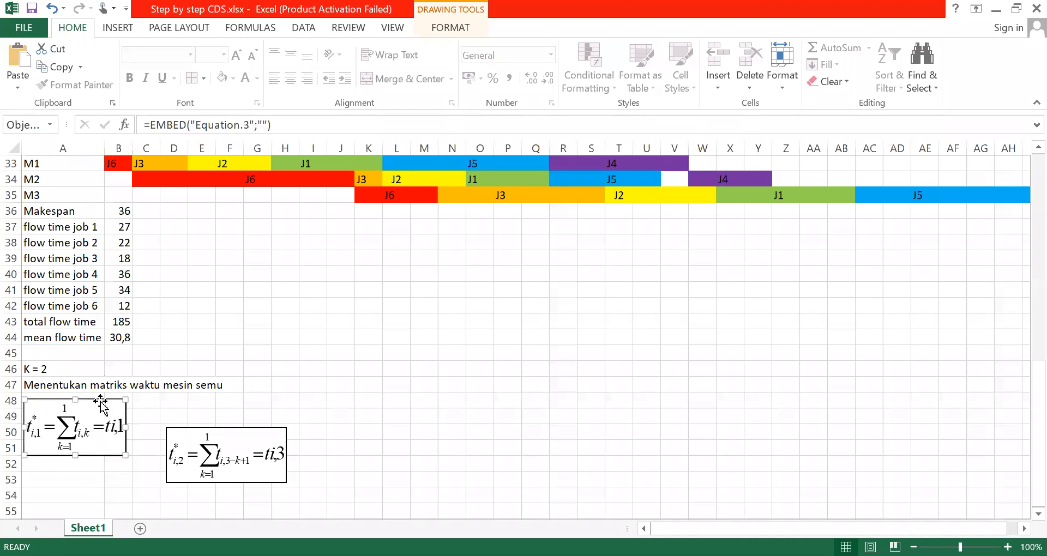
double_click(69, 426)
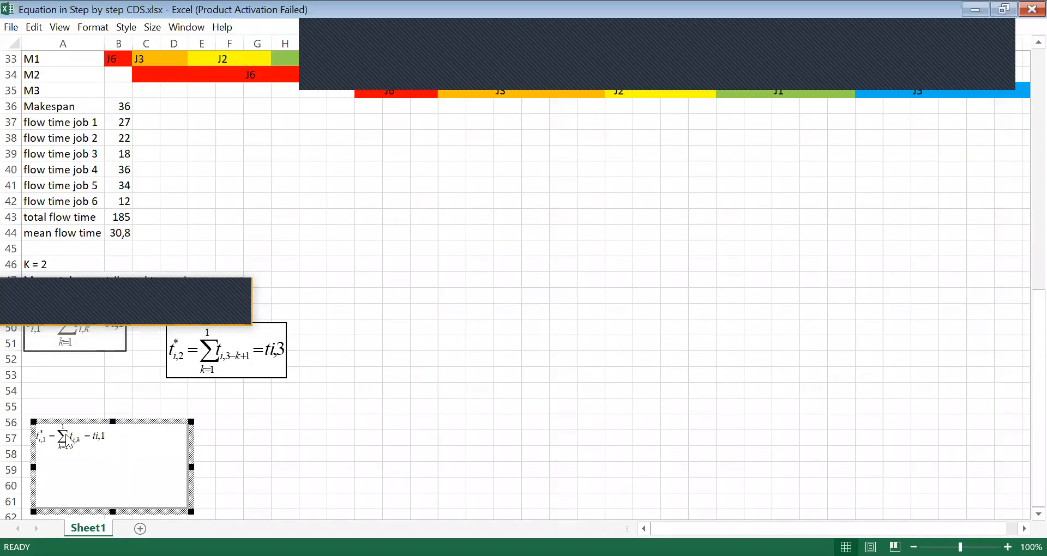
left_click(64, 430)
type("2")
key("Delete")
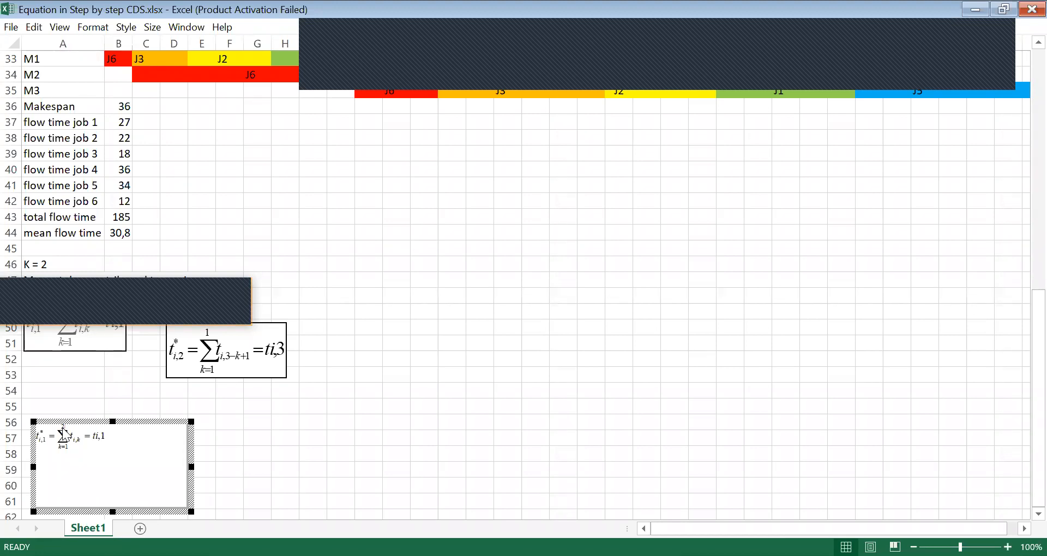
Extend the right side of the t*i,1 equation to ti,1+ti,2 and finish editing the equation object
key("alt+Tab")
type("+t")
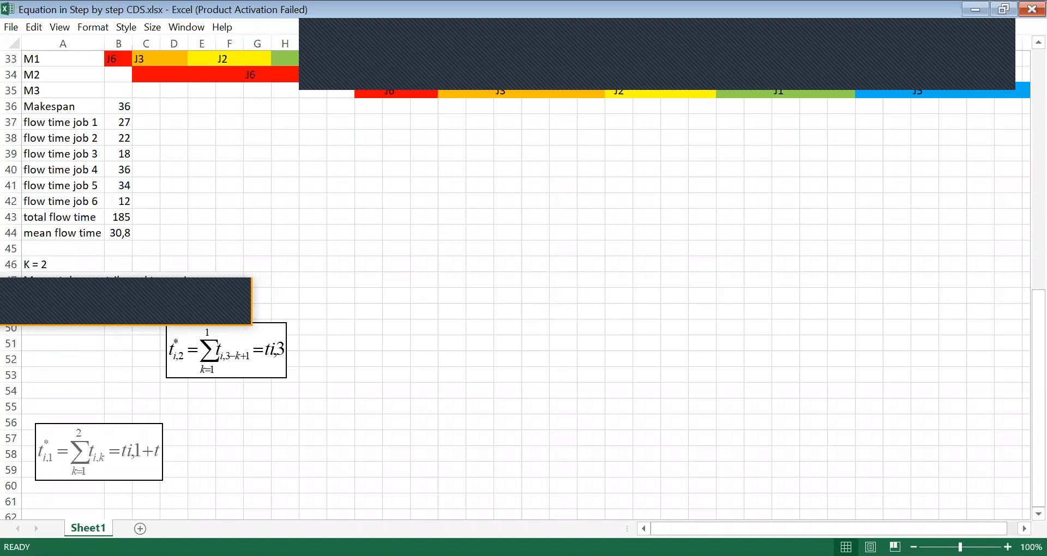
left_click(314, 408)
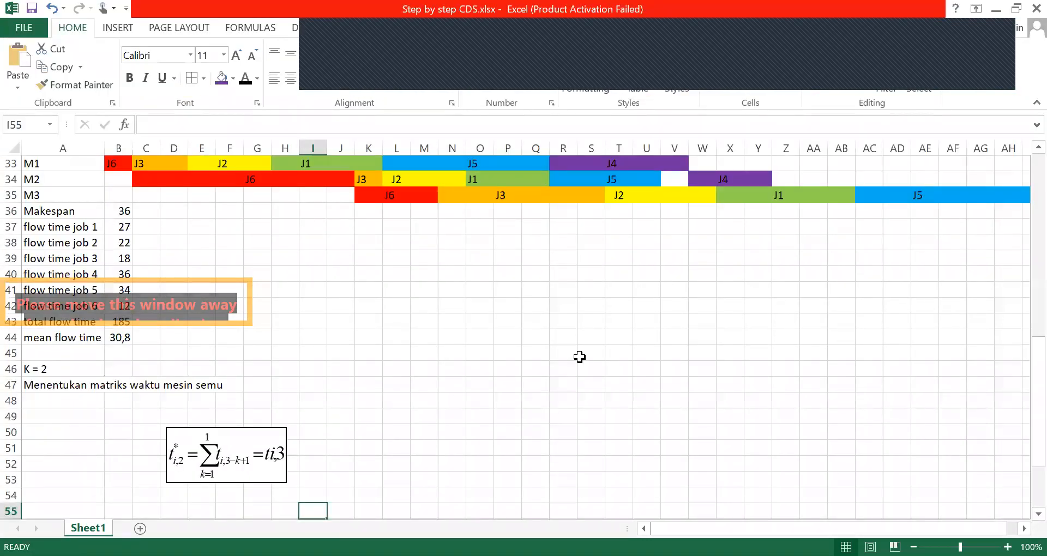
Move the t*i,2 equation sideways to columns I to M around rows 50 to 53
left_click(228, 291)
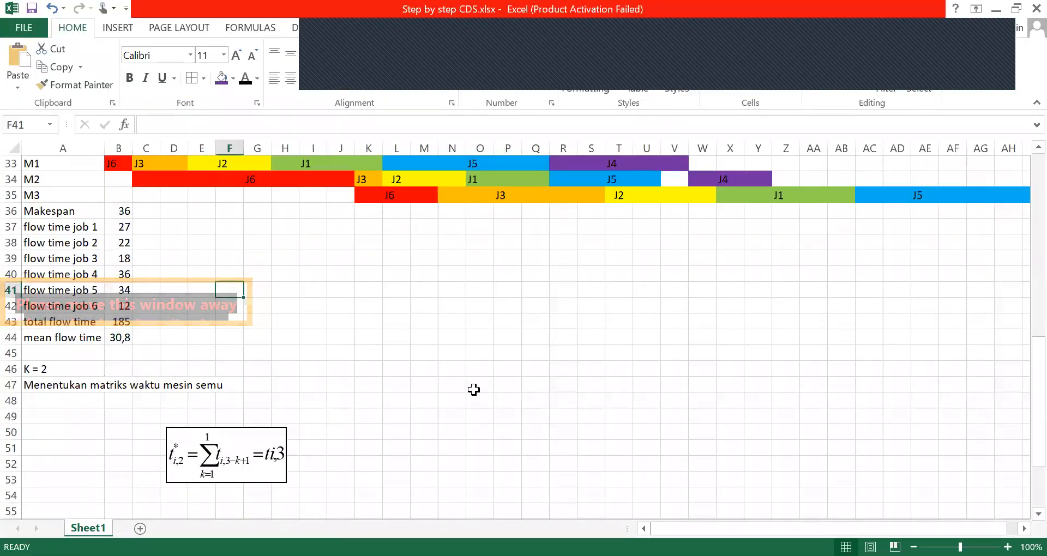
scroll(1024, 491, "down", 2)
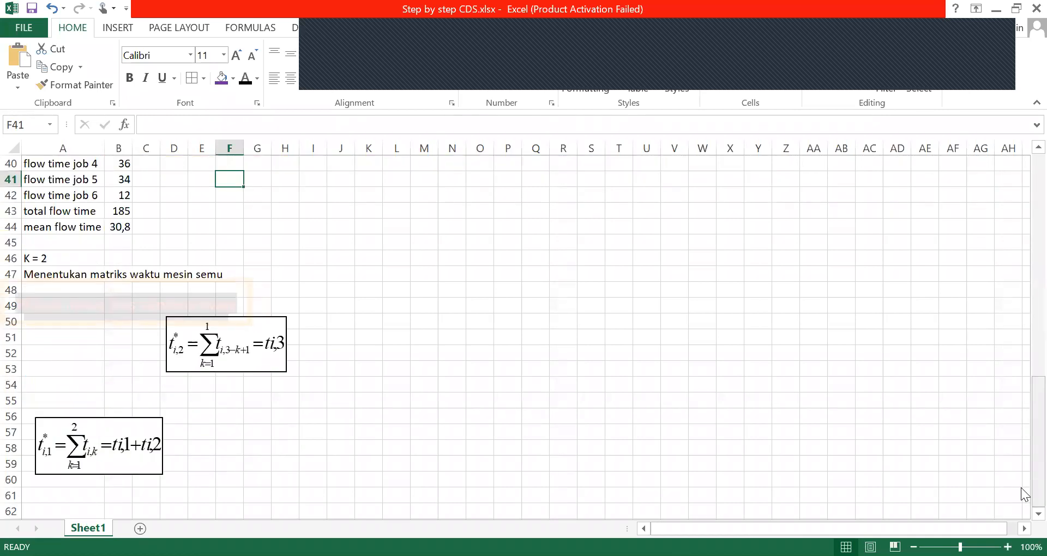
left_click_drag(261, 322, 392, 313)
left_click(233, 286)
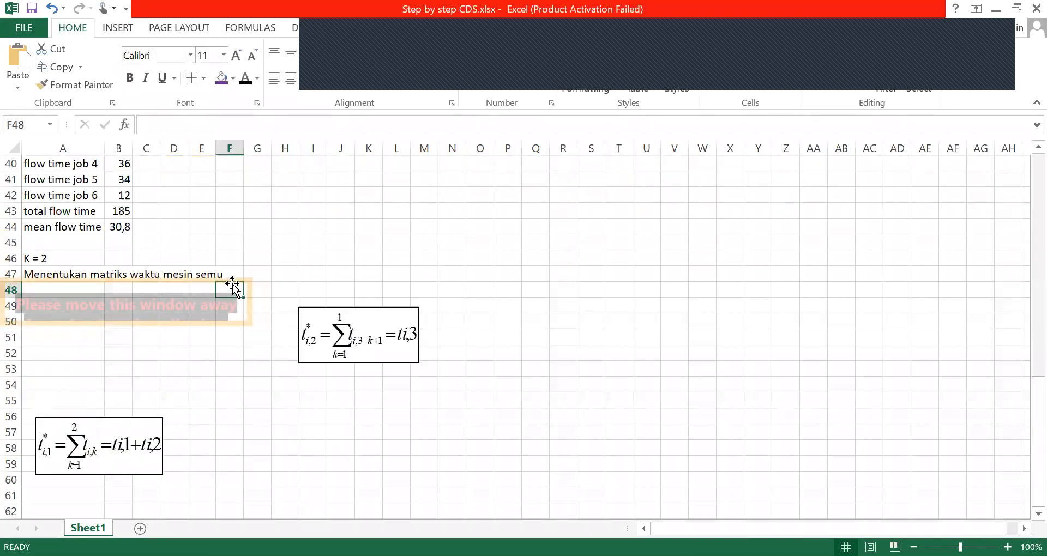
left_click(125, 276)
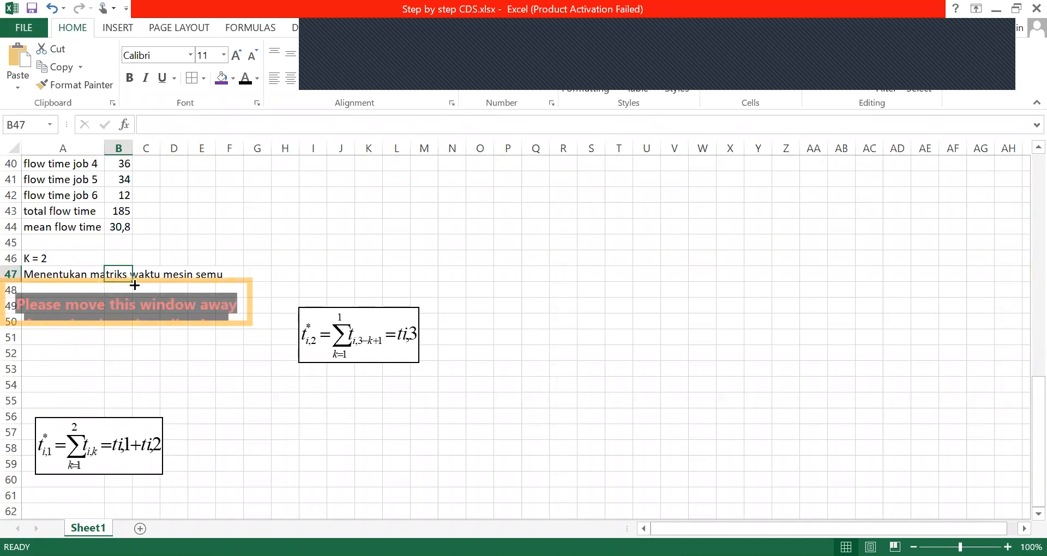
left_click(150, 288)
left_click_drag(169, 326, 198, 347)
left_click(198, 347)
left_click(349, 366)
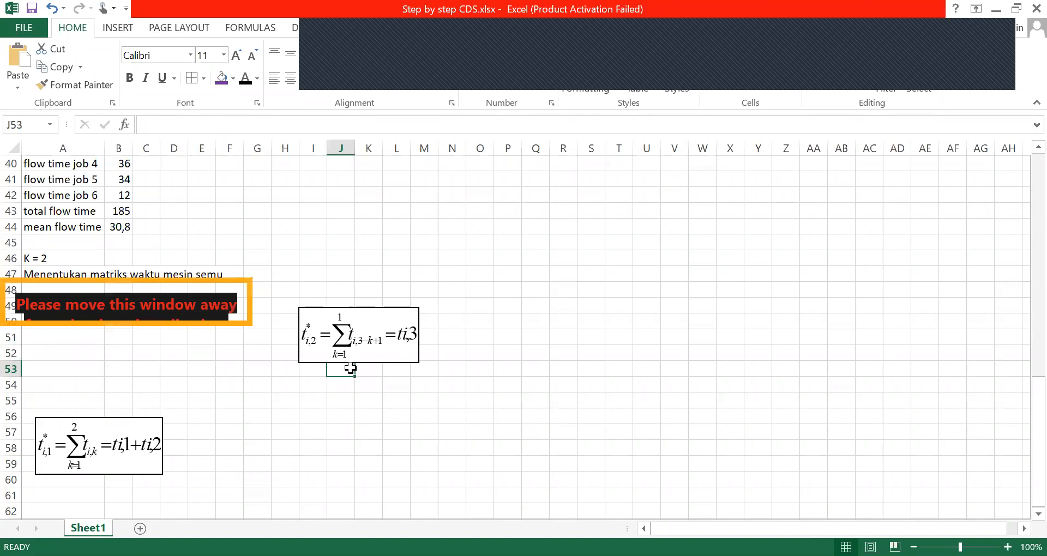
left_click(350, 249)
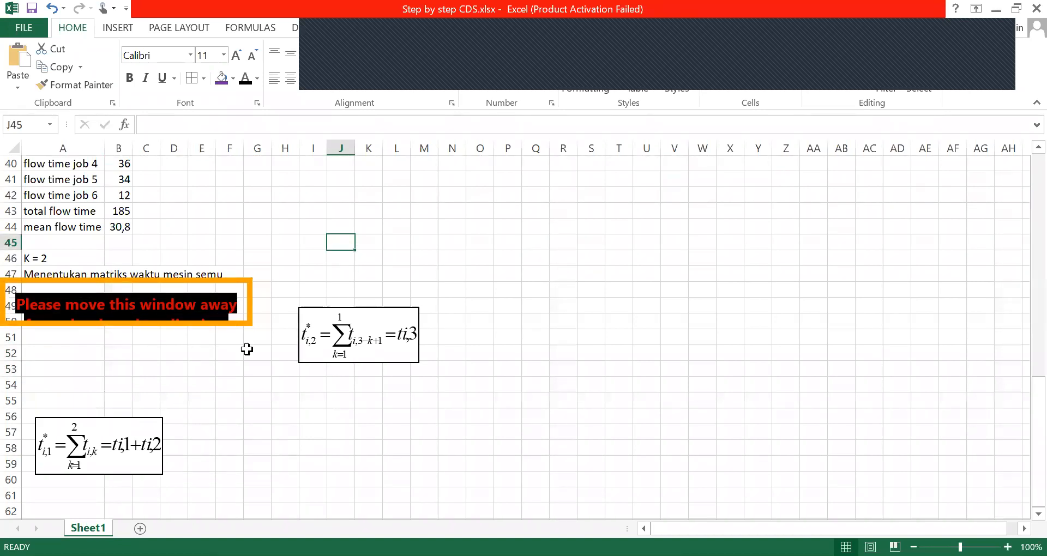
left_click(246, 352)
Move the t*i,1 equation up to rows 52 to 55 and clear the description text from cell A47
left_click_drag(119, 421, 116, 349)
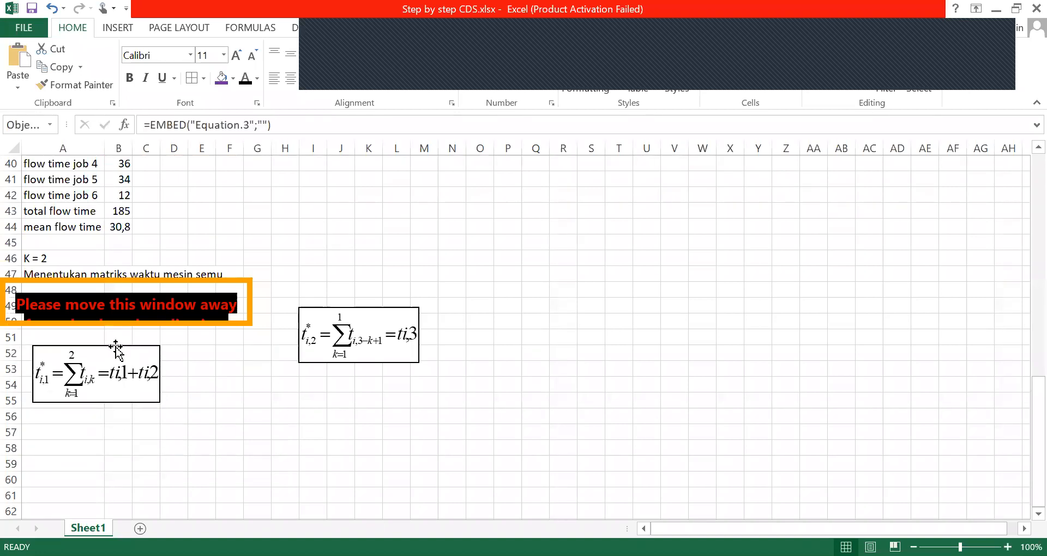
left_click(83, 281)
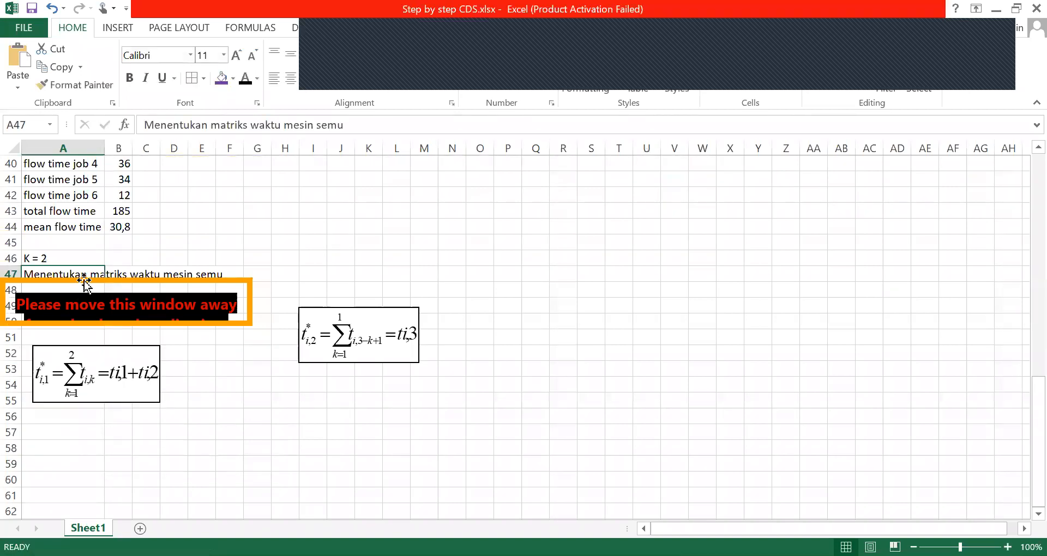
key("Delete")
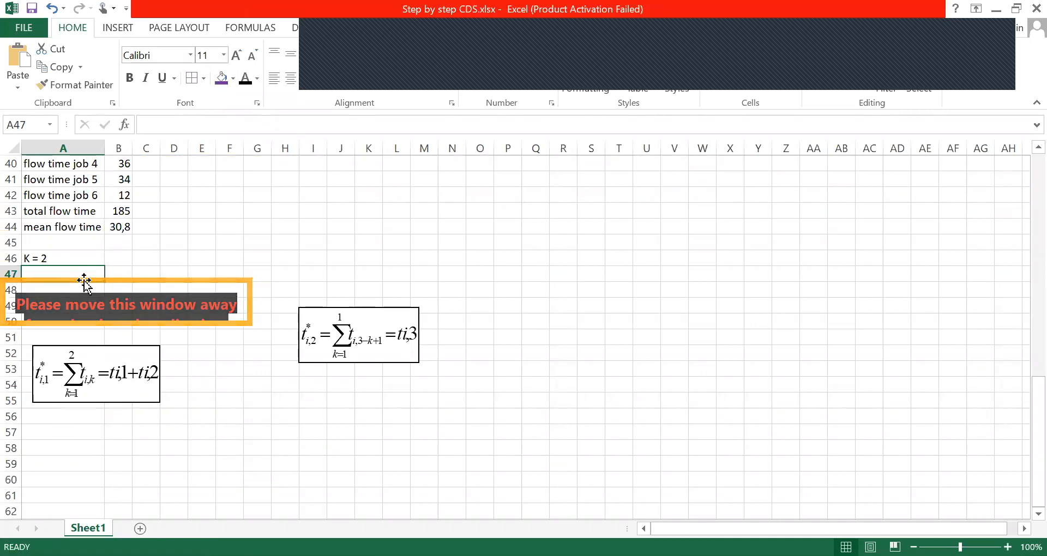
left_click(340, 229)
left_click(82, 290)
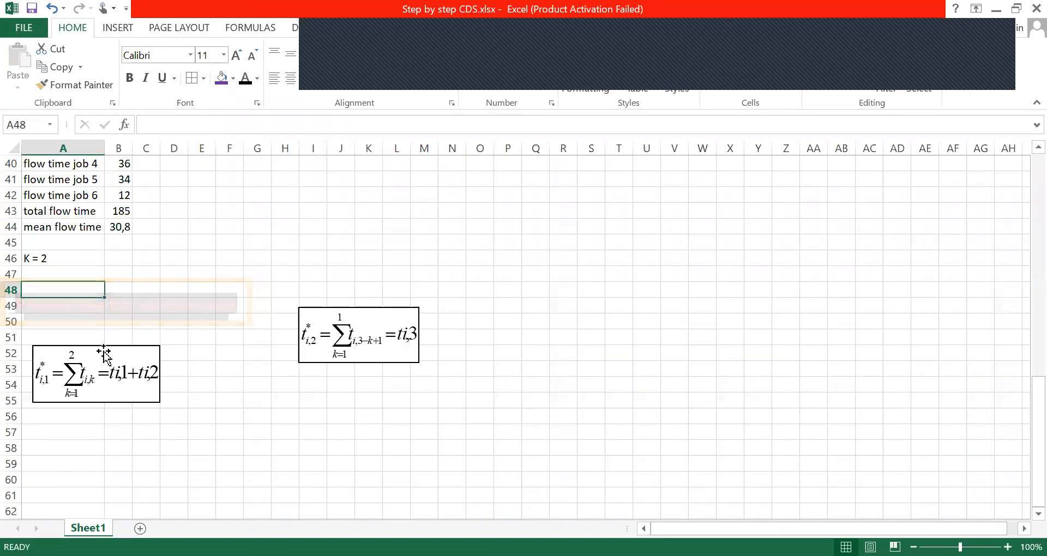
left_click(180, 337)
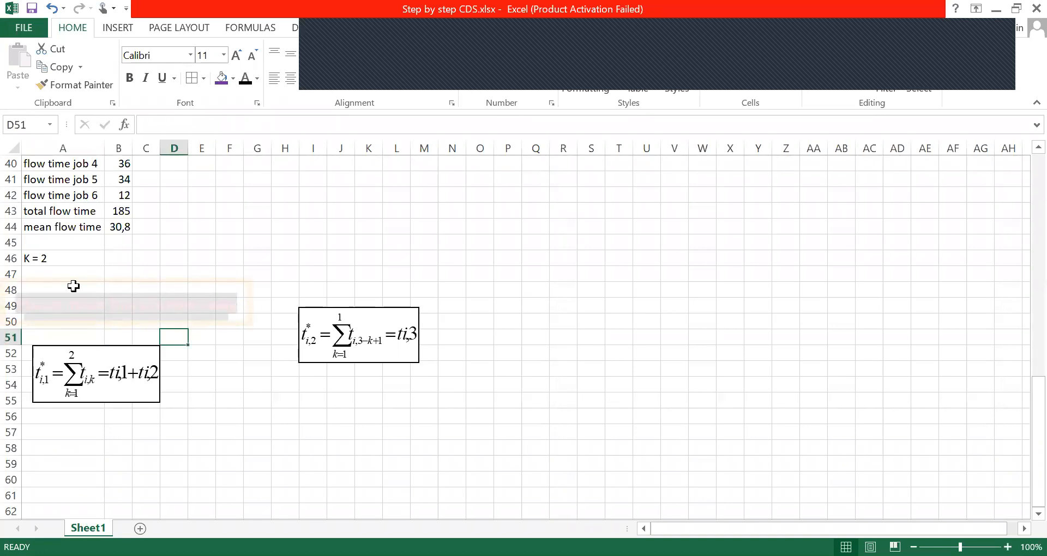
Move the K = 2 heading to cell A52 and place both equations side by side beneath it around rows 53 to 56
left_click_drag(86, 354, 75, 372)
left_click(70, 257)
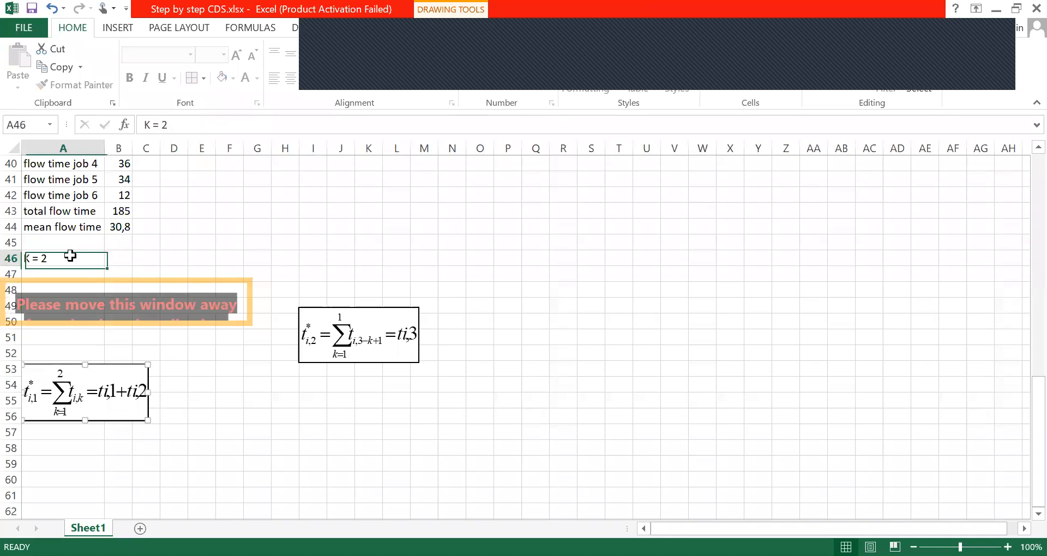
key("ctrl+c")
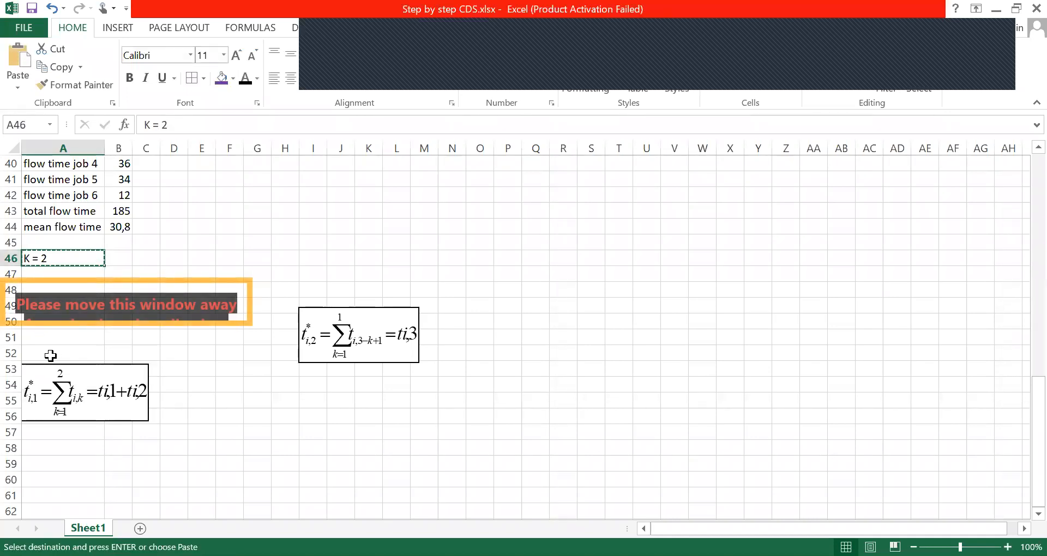
left_click(51, 356)
key("Return")
left_click(232, 417)
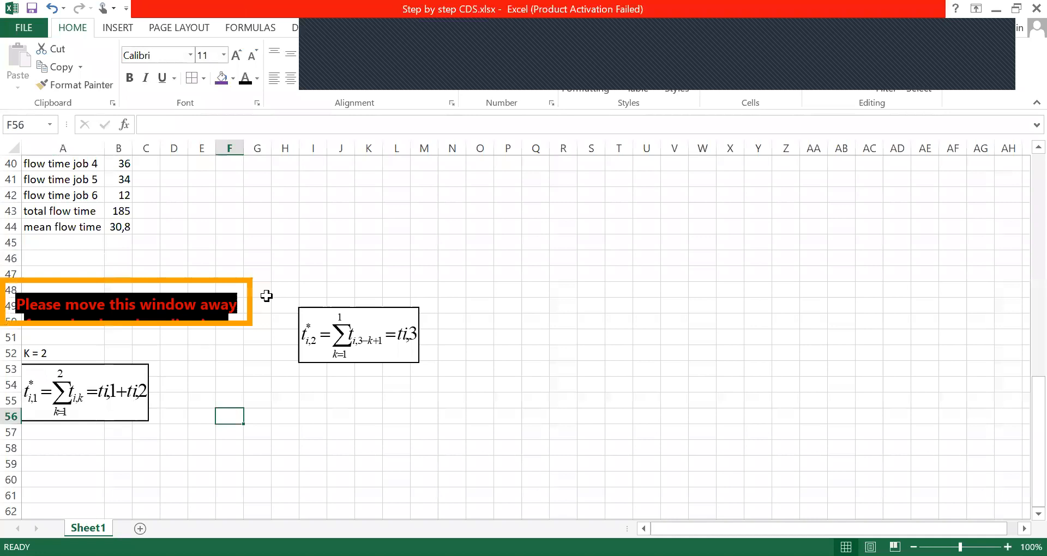
mouse_move(331, 307)
left_mouse_down()
mouse_move(226, 345)
mouse_move(222, 360)
left_mouse_up()
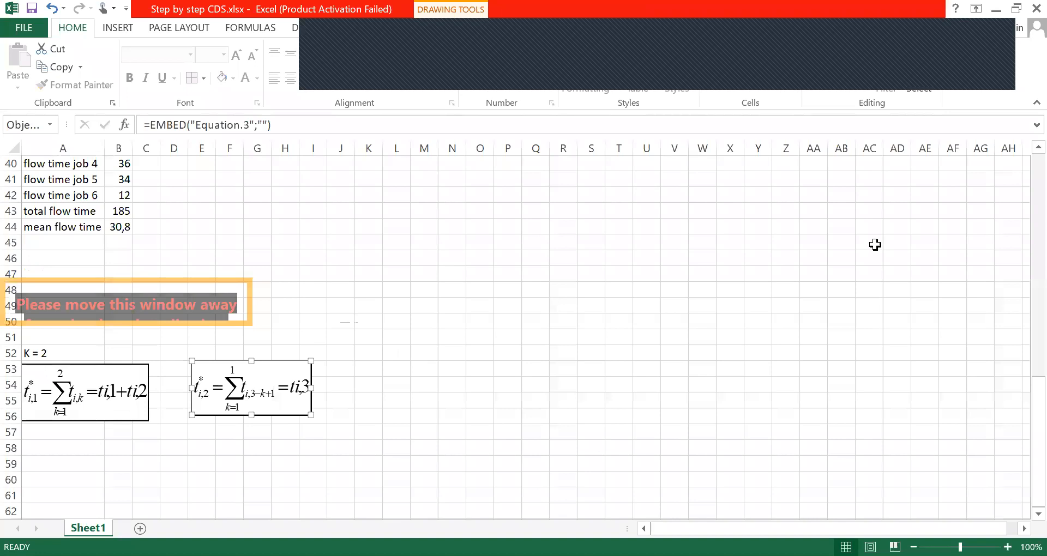
Enter the column headers i in cell A58 and ti,1* in cell B58 below the equations
left_click(55, 442)
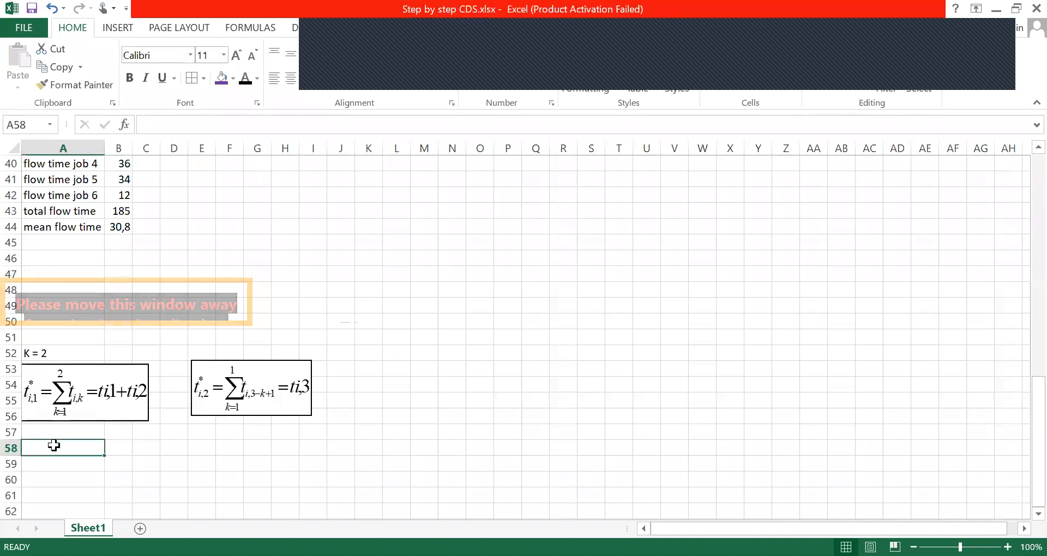
type("i")
key("Tab")
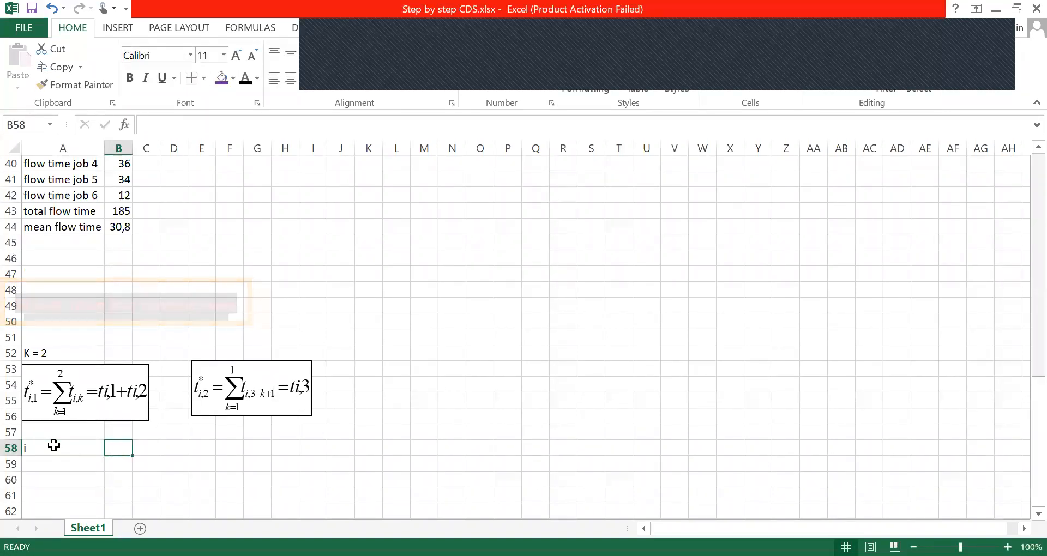
type("t")
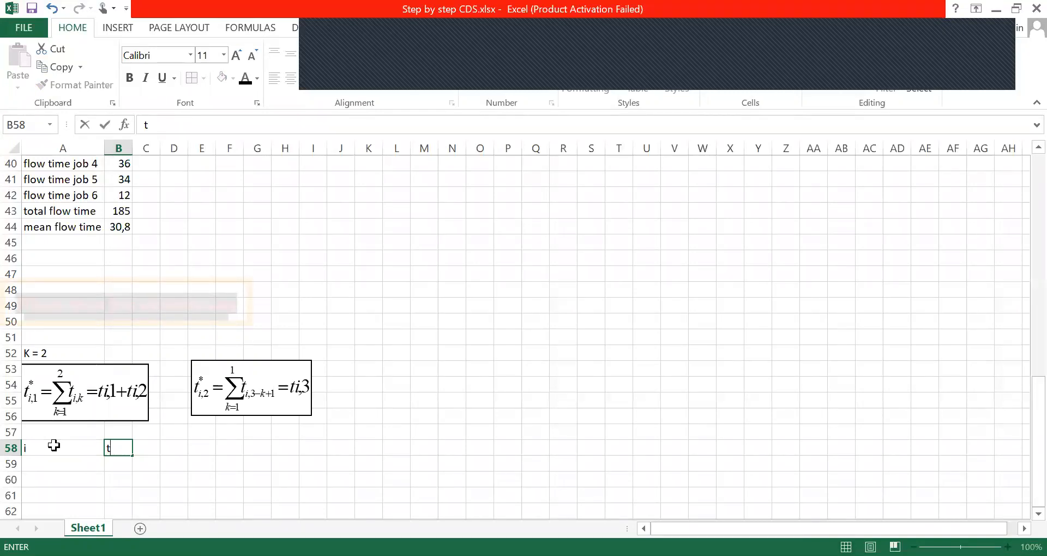
type("i,1*")
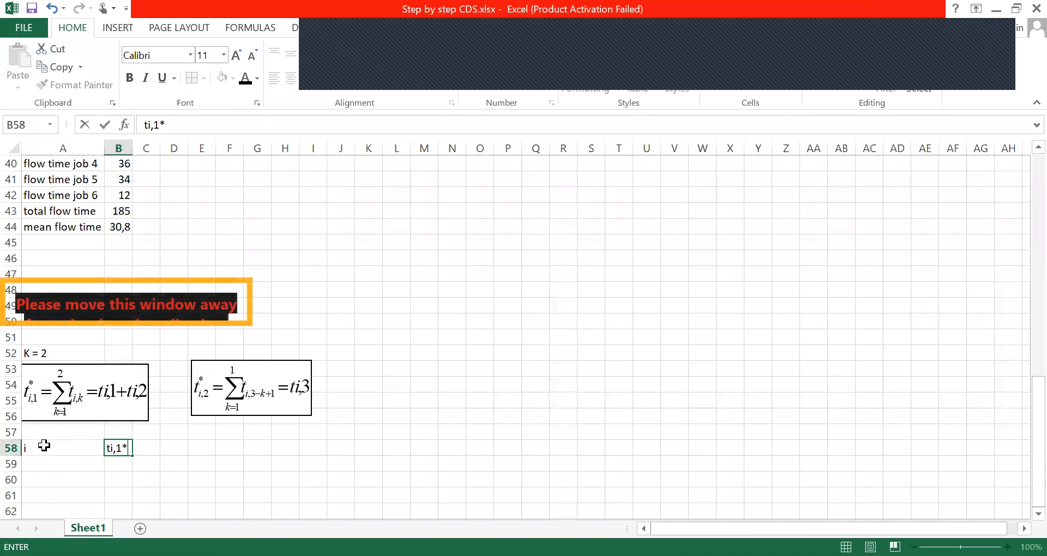
Move the headers i and ti,1* down from row 58 to cells A60 and B60
left_click(44, 446)
key("shift+Right")
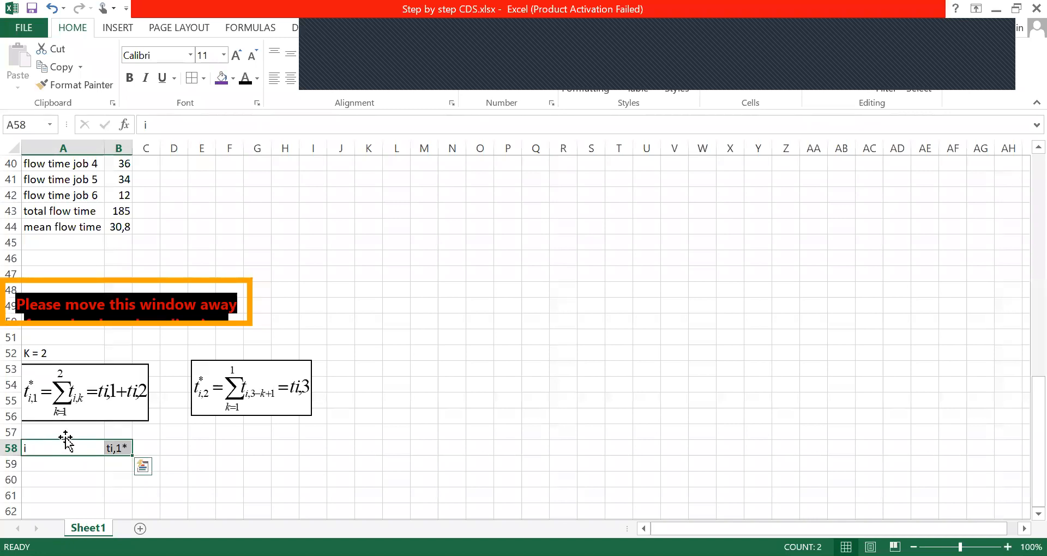
left_click_drag(66, 438, 65, 469)
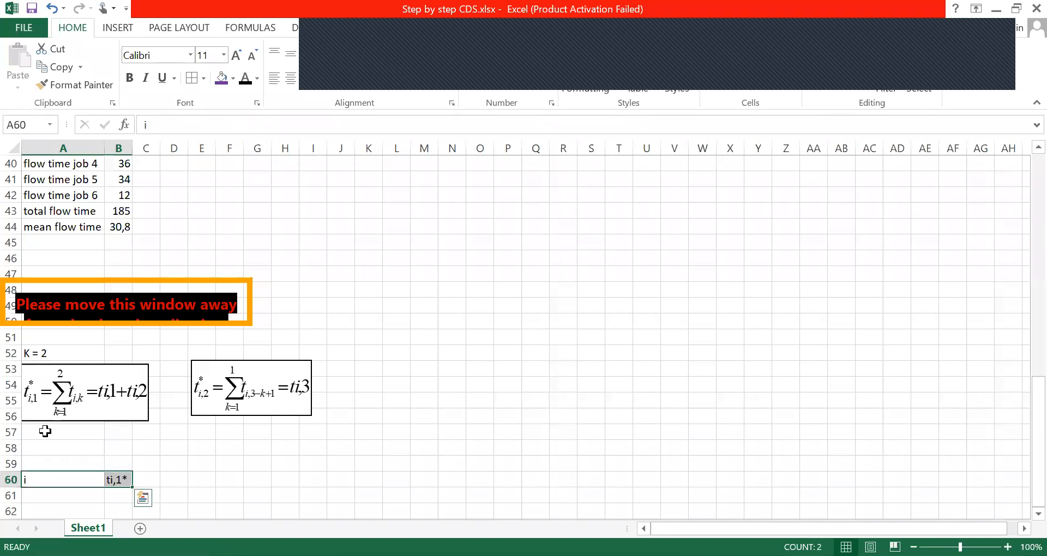
Enter the description "waktu mesin semu 1 = waktu mesin aktual 1 +waktu mesin aktual 2" in cell A57 below the equations
left_click(48, 433)
type("waktu")
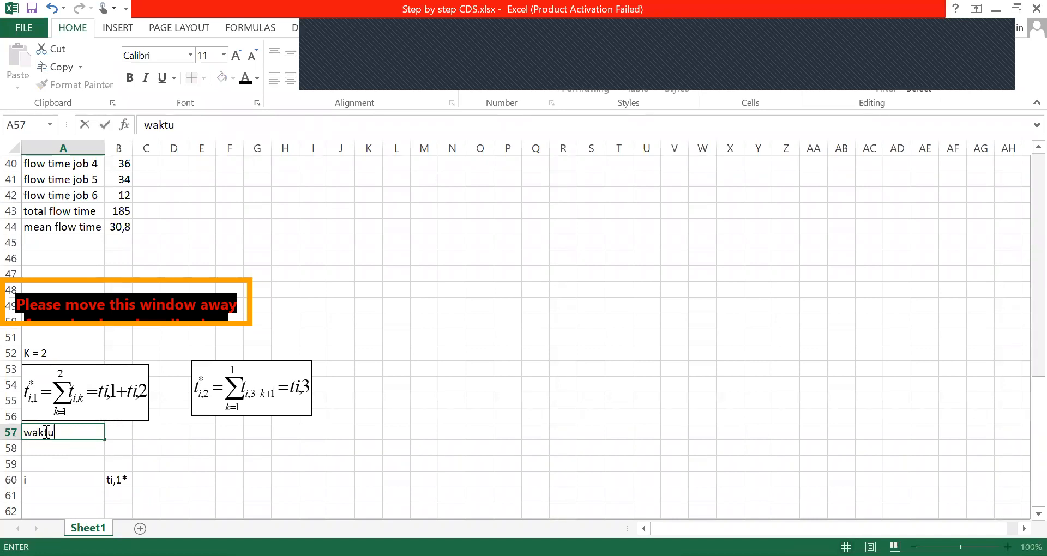
type(" mesin semi")
key("BackSpace")
key("BackSpace")
type("m")
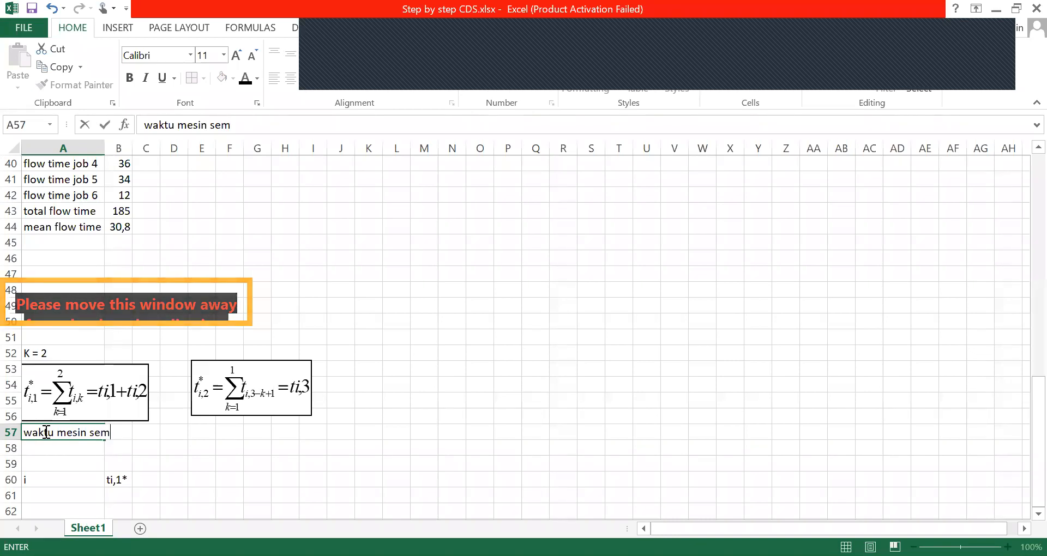
type("u 1")
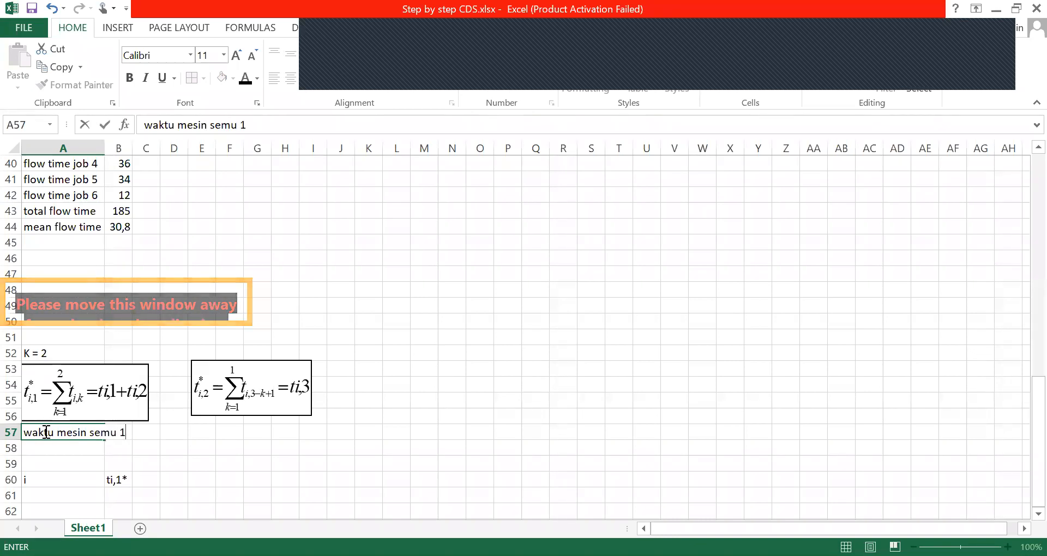
type(" =")
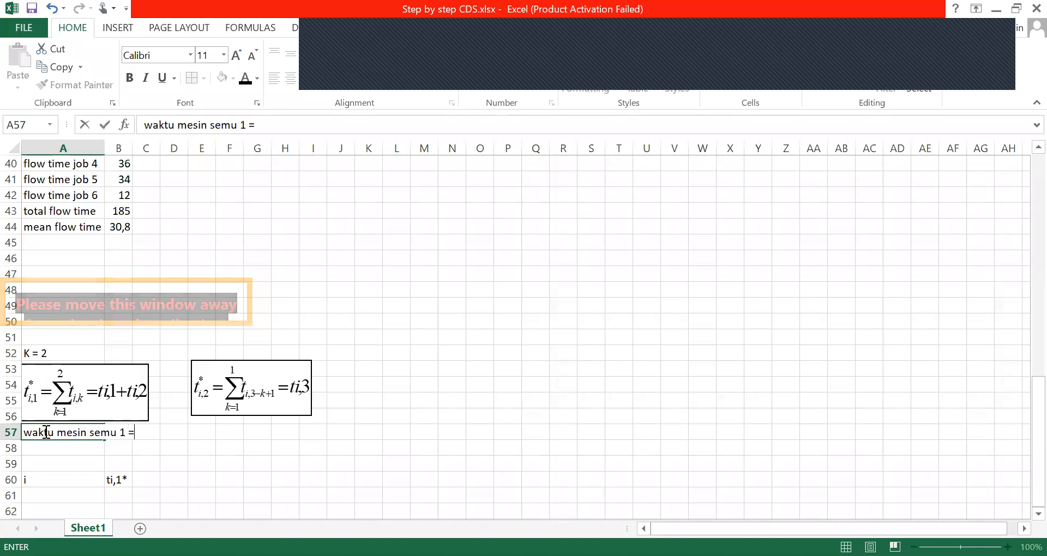
type(" waktu")
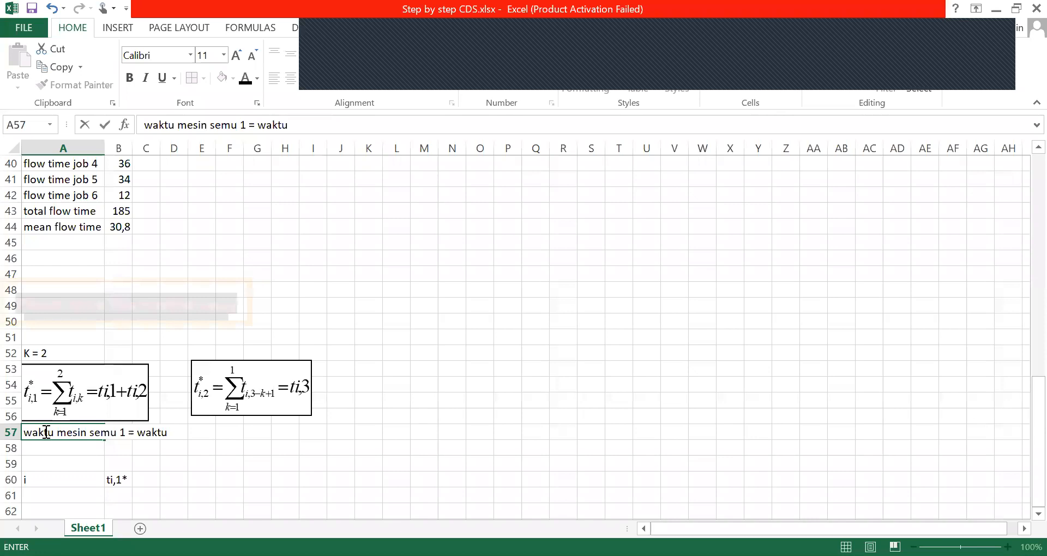
type(" mesin")
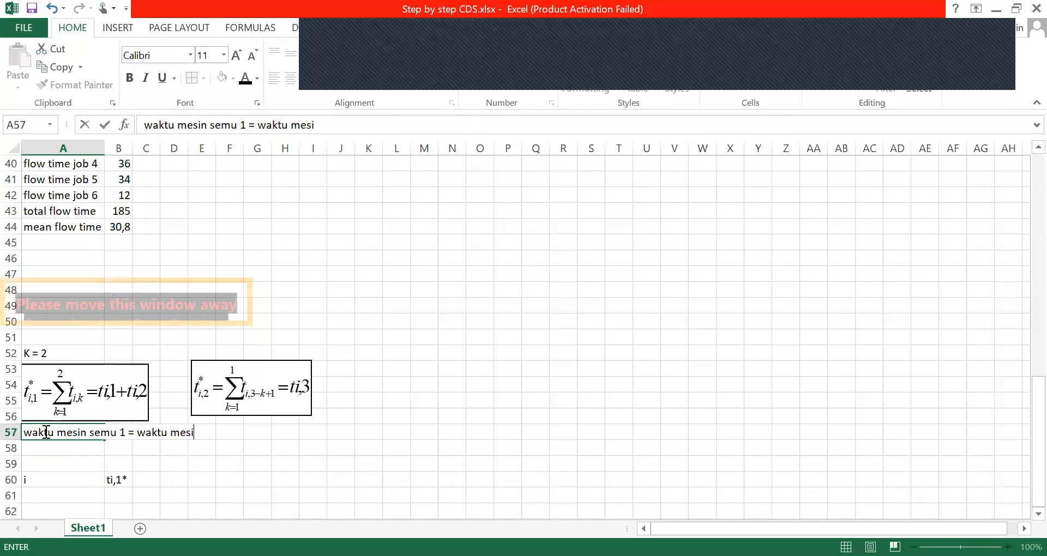
type(" akt")
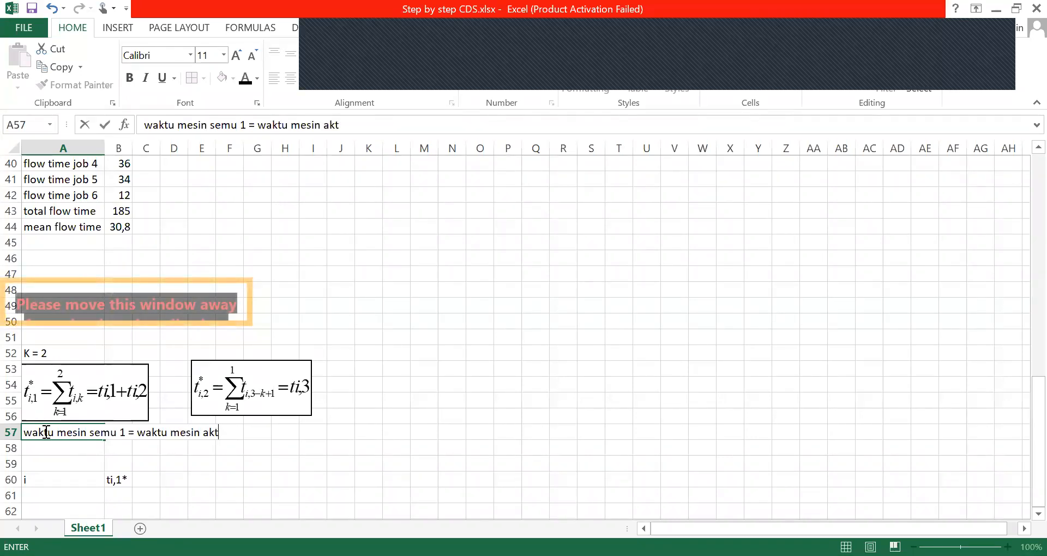
type("ual 1 +")
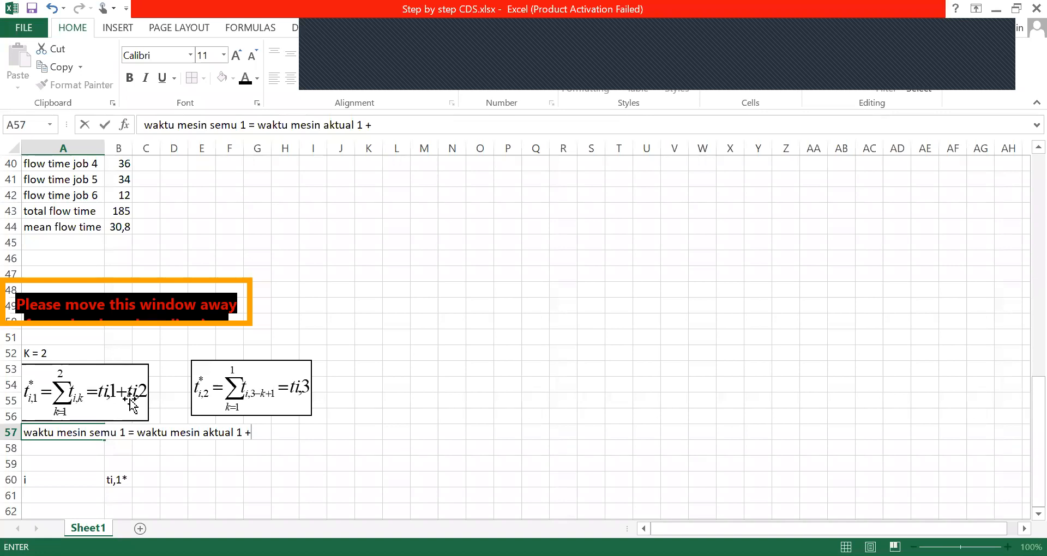
type("waktu mesin ")
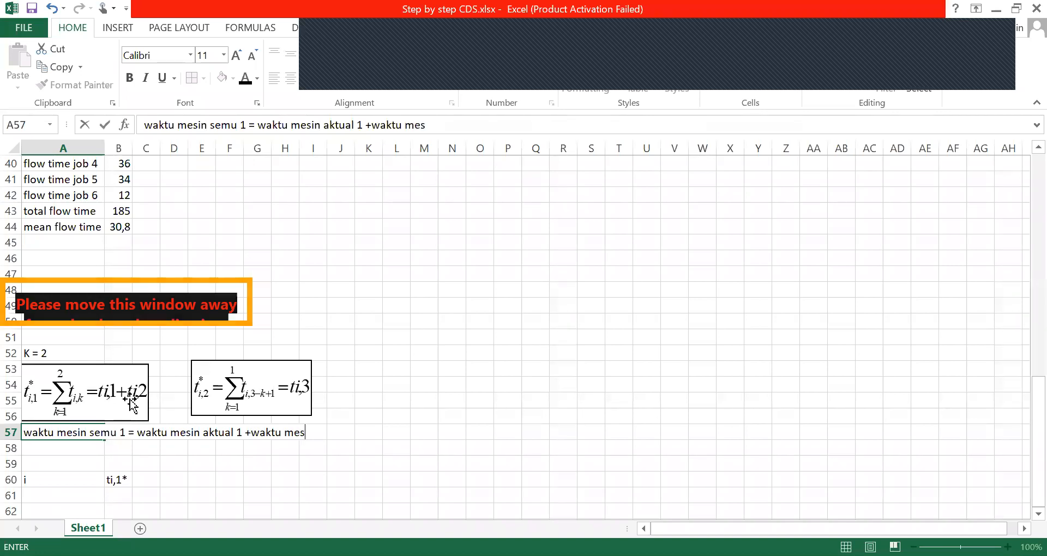
type("aktual 2")
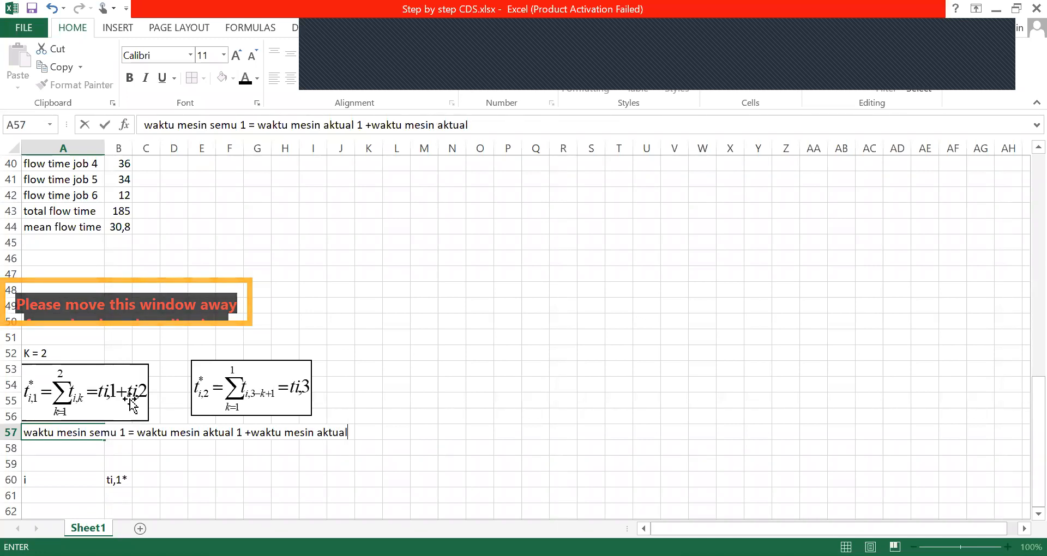
Enter the job numbers 1 to 6 in cells A61 to A66 under the header i
left_click(65, 498)
type("1")
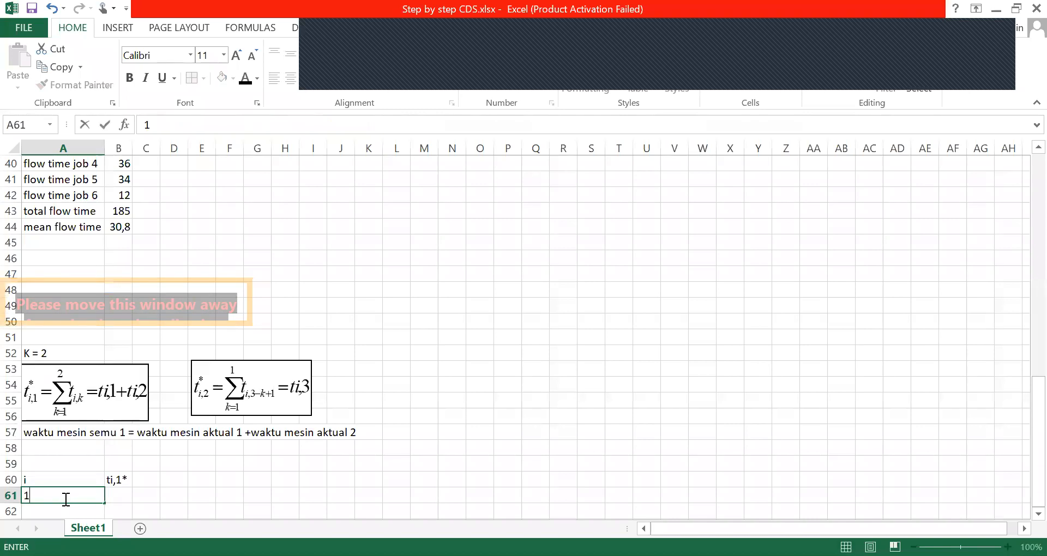
key("Return")
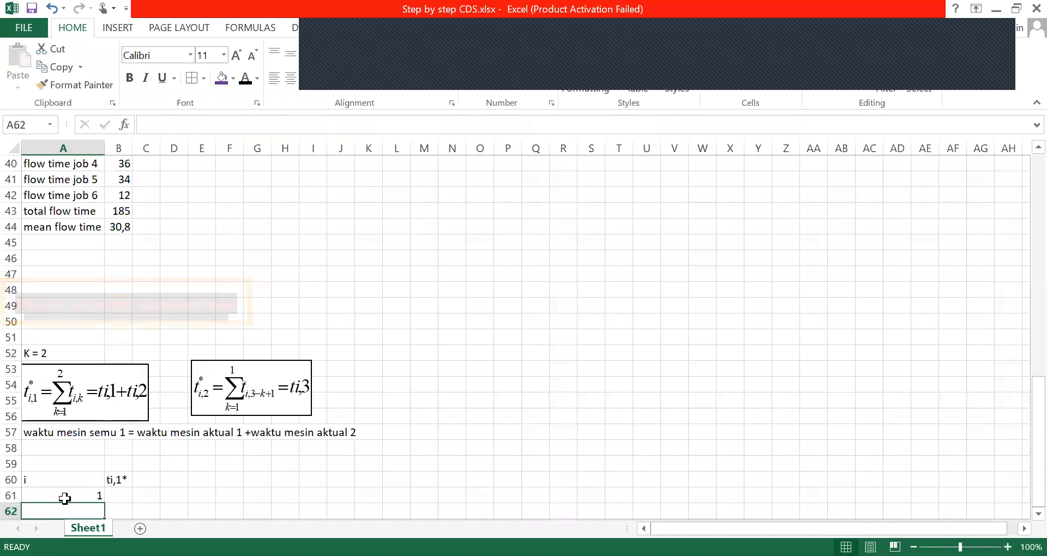
type("2")
key("Return")
type("3")
key("Return")
type("4")
key("Return")
type("5")
key("Return")
type("6")
key("Return")
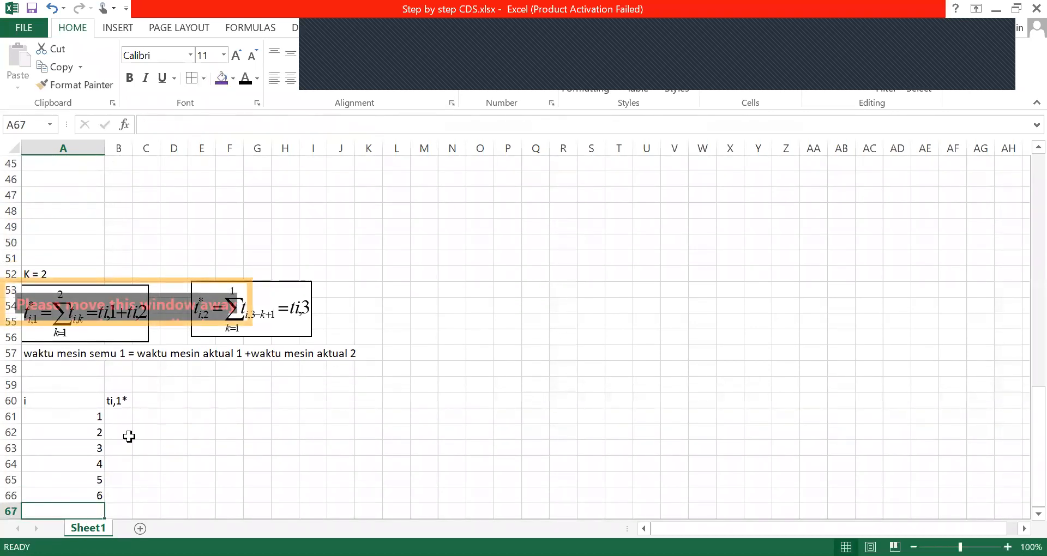
Enter the formula =B3+C3 in cell B61 to add job 1's ti,1 and ti,2 from the original time matrix
left_click(120, 421)
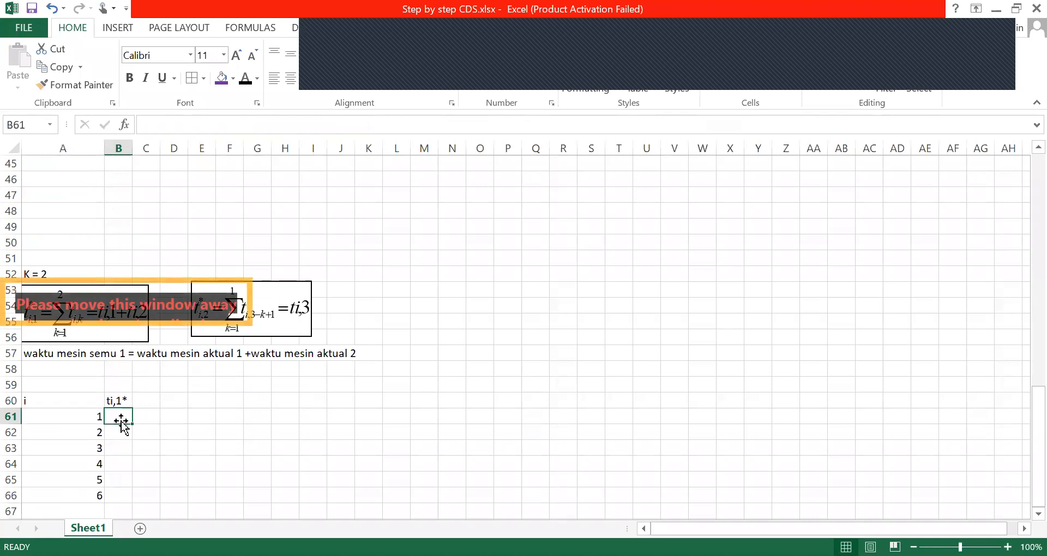
type("=")
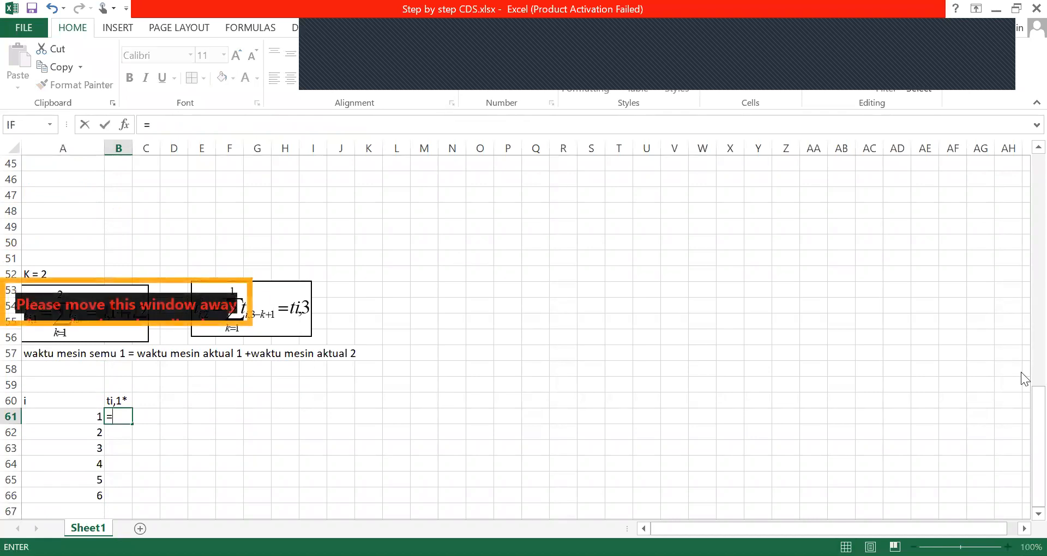
left_click_drag(1021, 418, 1023, 130)
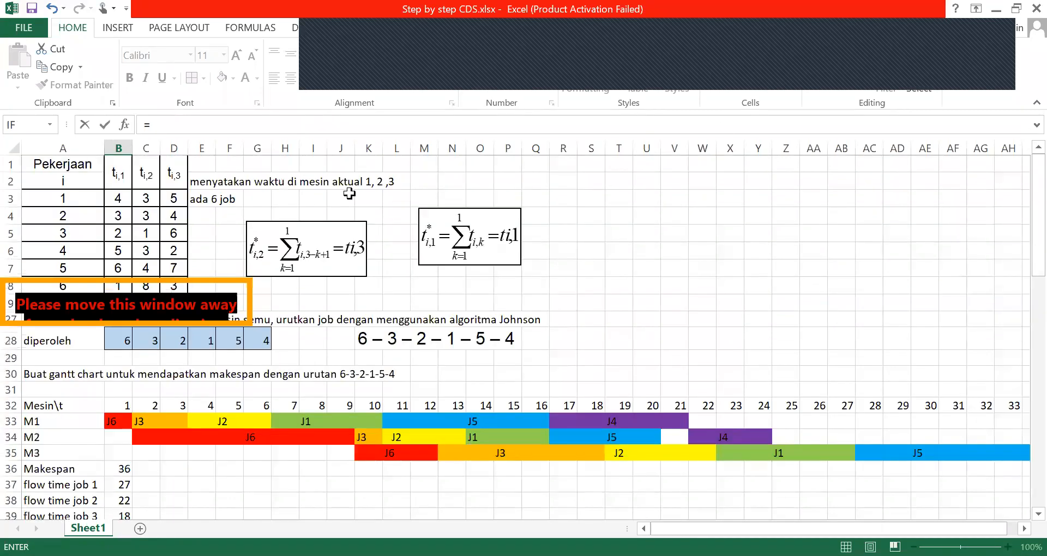
left_click(119, 199)
type("+")
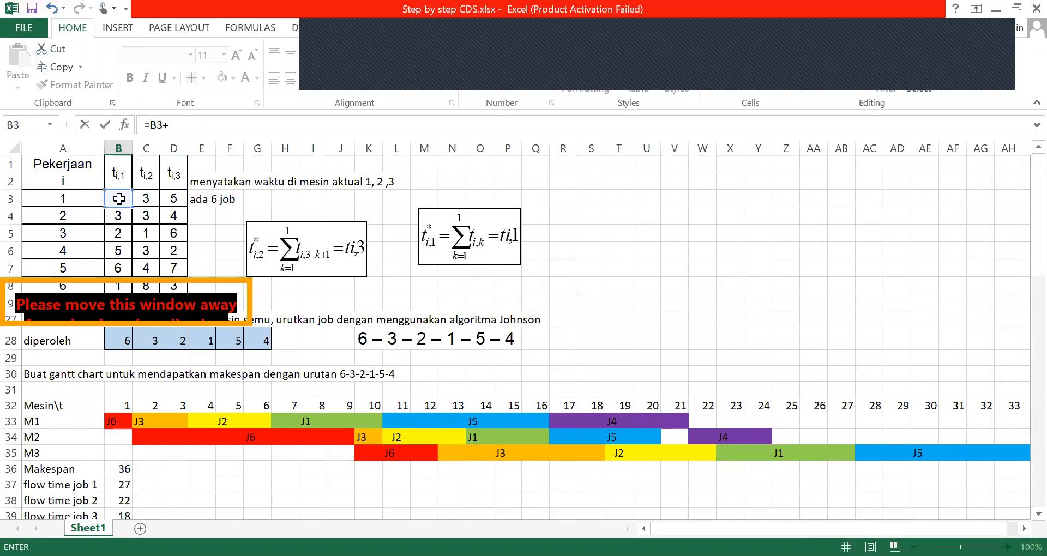
left_click(144, 199)
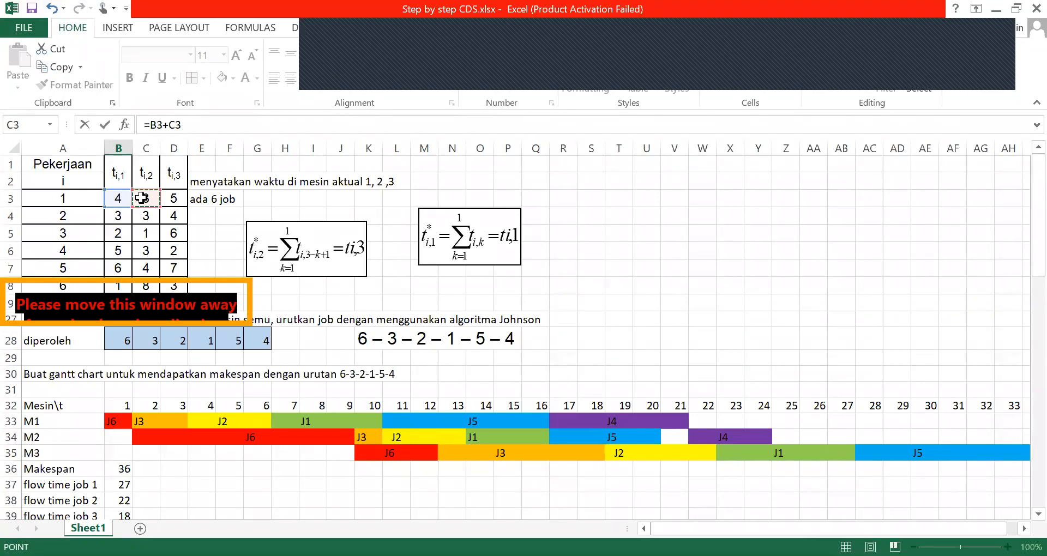
left_click(105, 126)
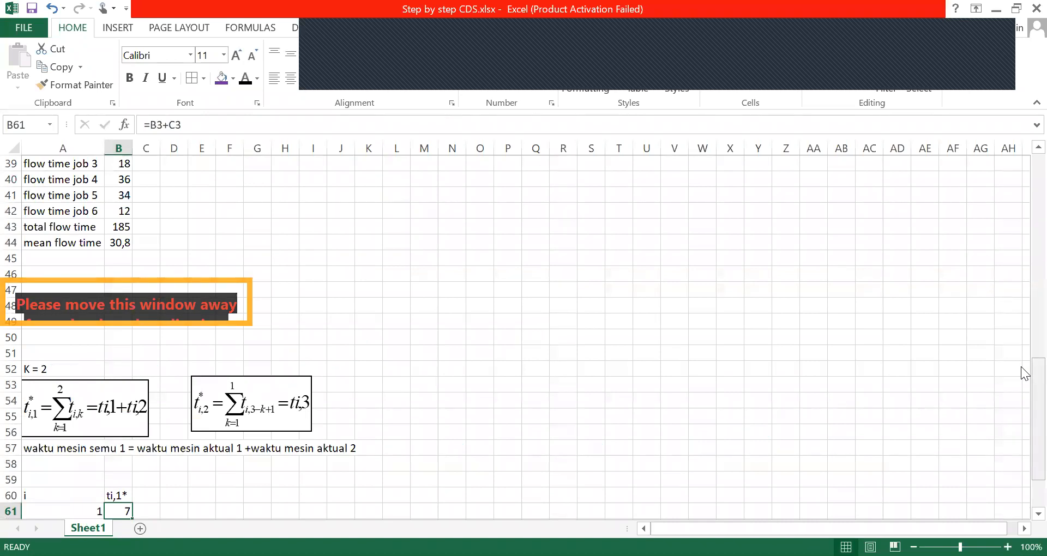
Fill the ti,1* formula from cell B61 down to B66 for all six jobs
scroll(275, 469, "down", 2)
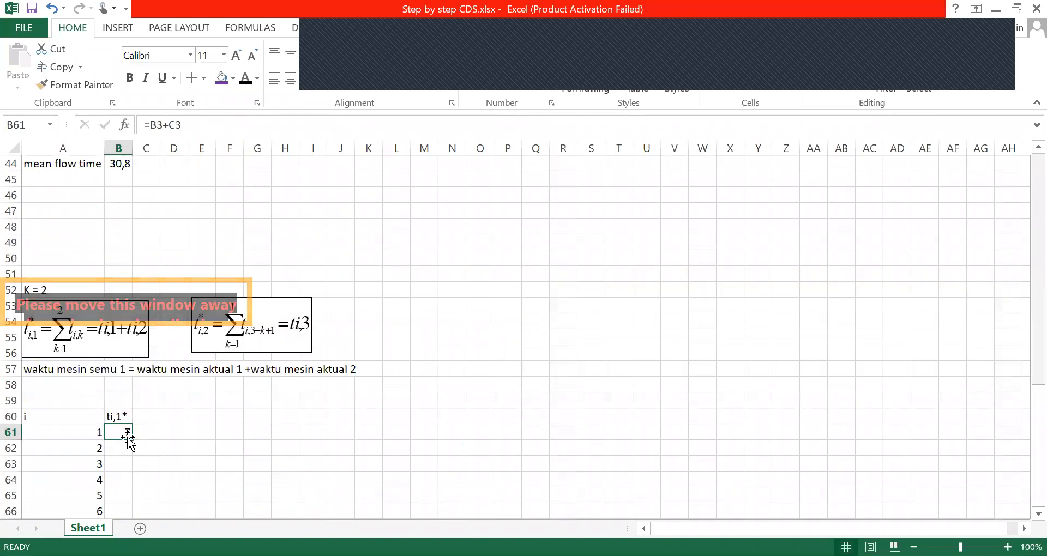
mouse_move(133, 440)
left_mouse_down()
mouse_move(138, 527)
mouse_move(131, 440)
left_mouse_up()
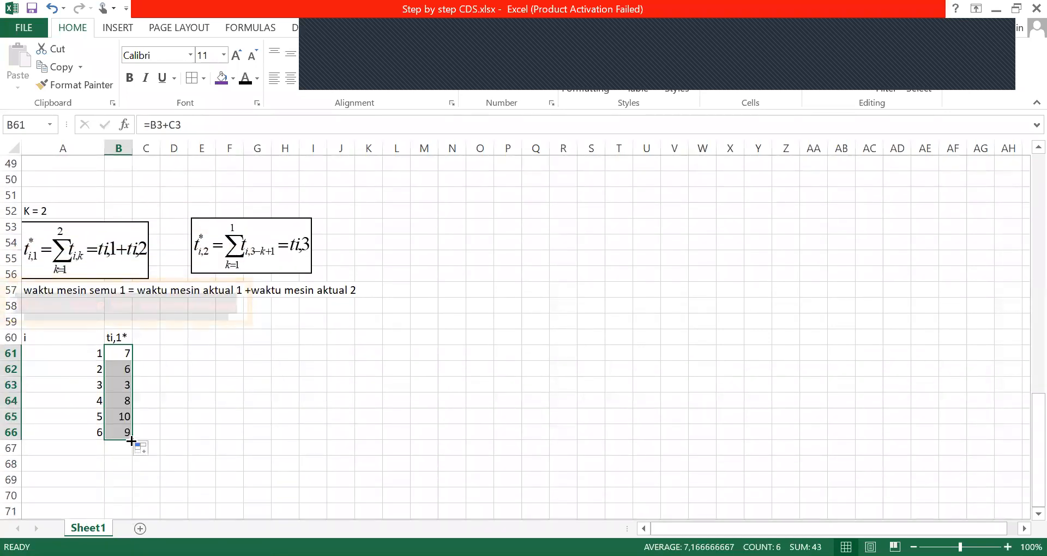
left_click(199, 384)
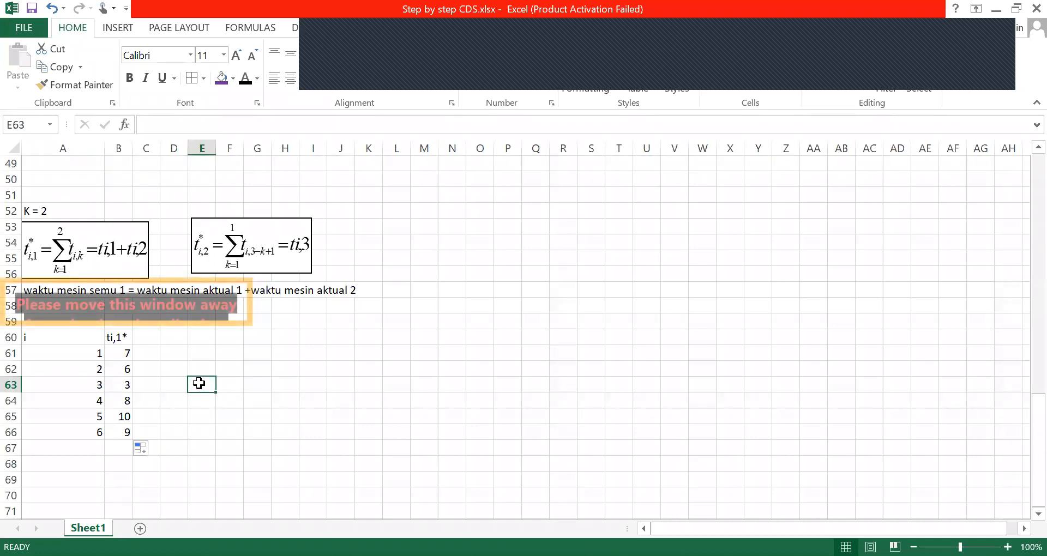
left_click(320, 351)
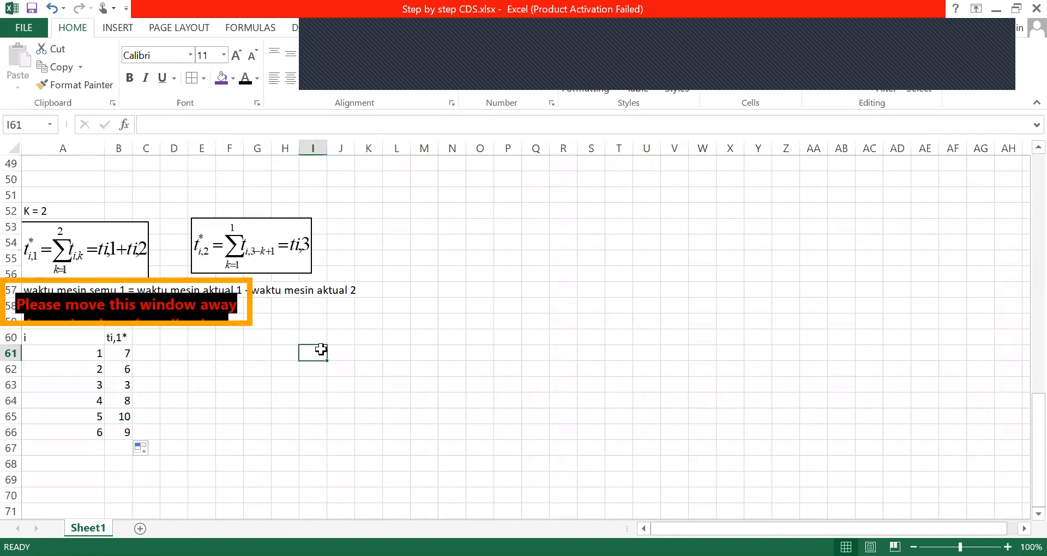
Examine which cells of the original time matrix the formula in cell B61 refers to
left_click(126, 357)
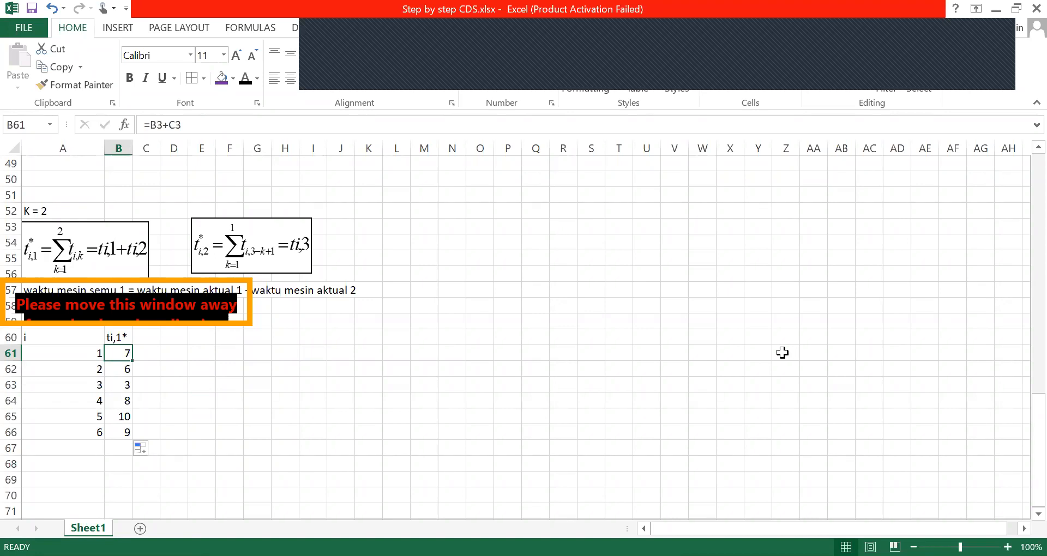
left_click(222, 123)
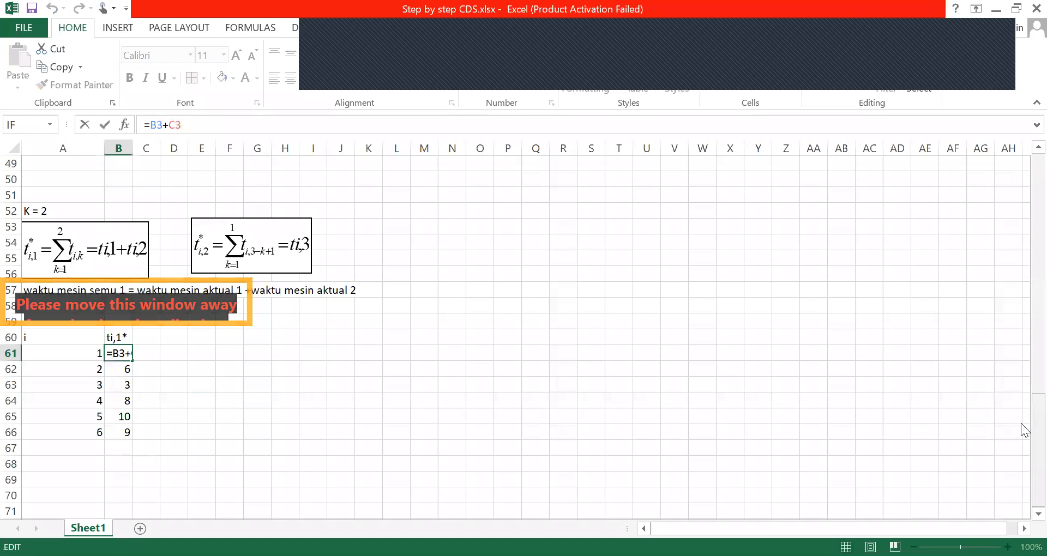
left_click_drag(1033, 423, 1033, 1)
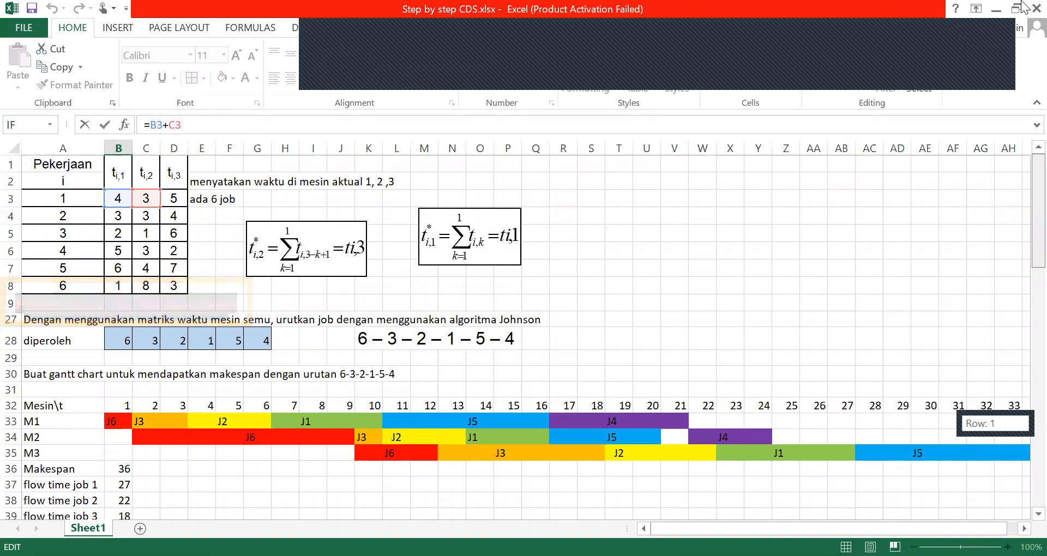
left_click_drag(1022, 1, 1021, 79)
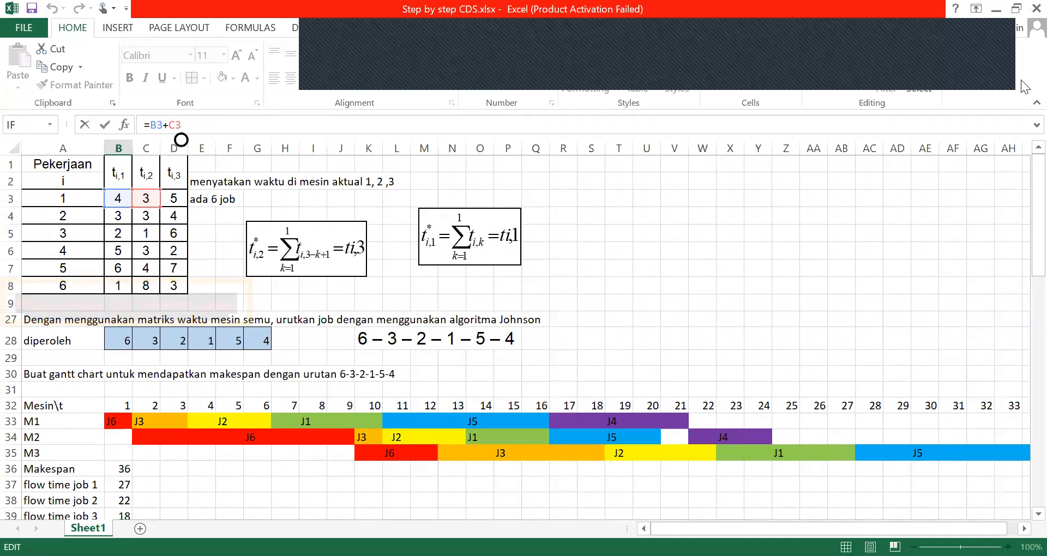
left_click_drag(1021, 176, 1022, 352)
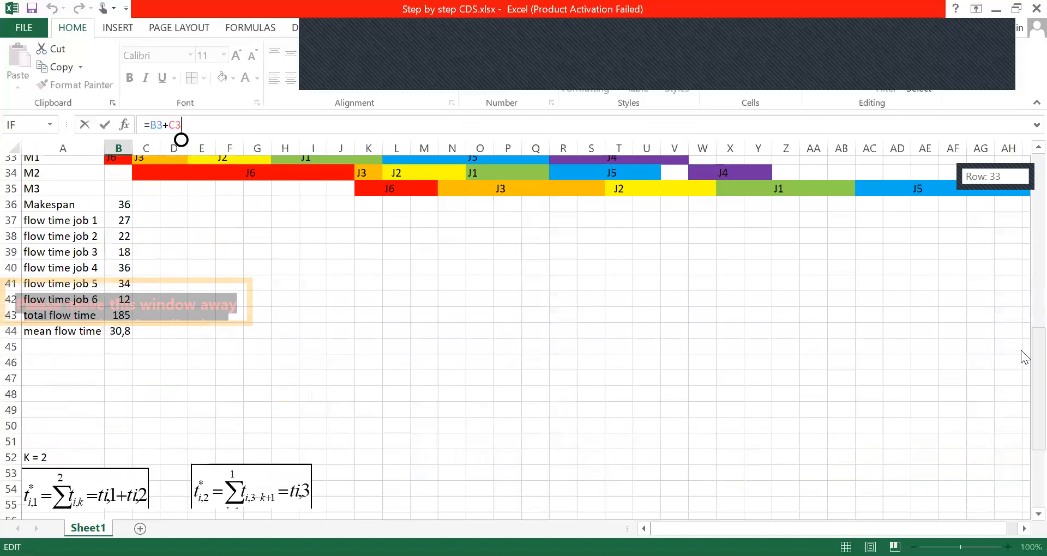
left_click(637, 431)
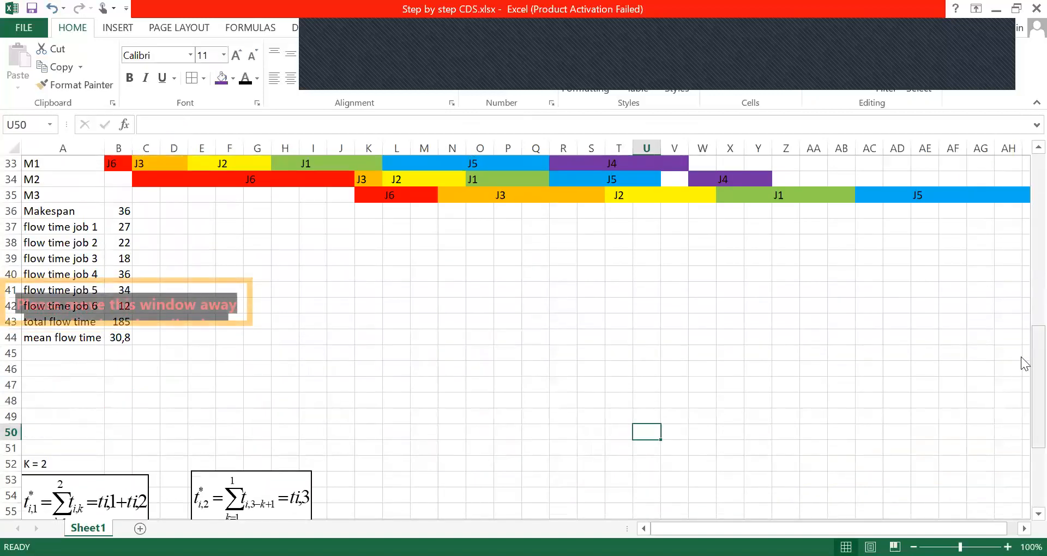
Move the ti,2* equation under K = 2 further right to start in column H and open it for editing
scroll(1023, 487, "down", 4)
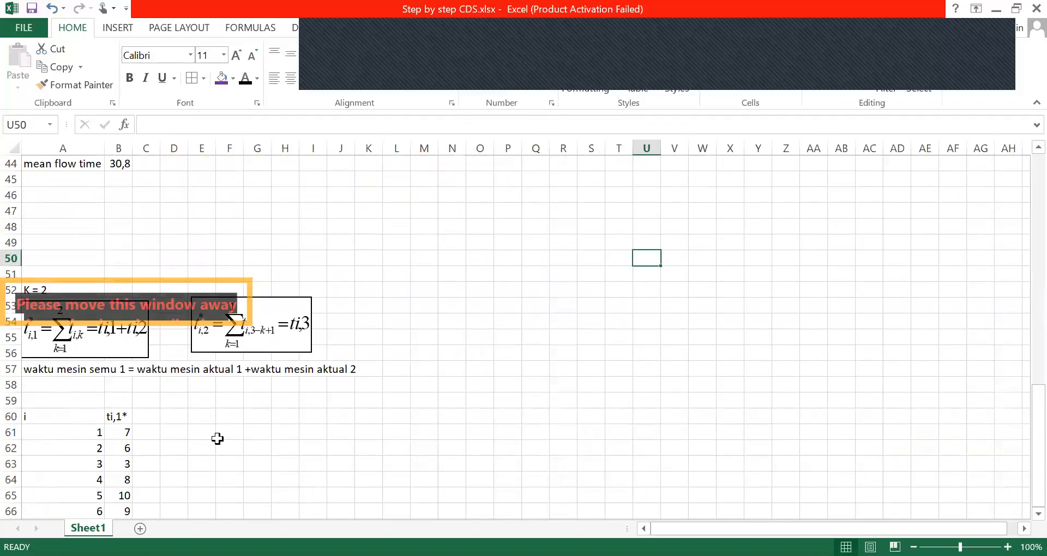
left_click(379, 340)
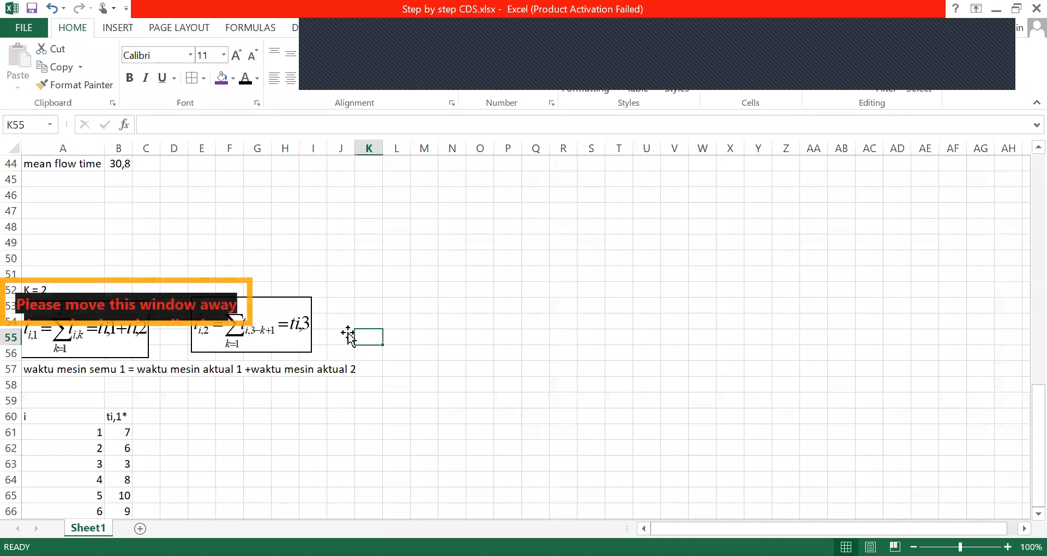
left_click_drag(286, 296, 365, 299)
double_click(365, 299)
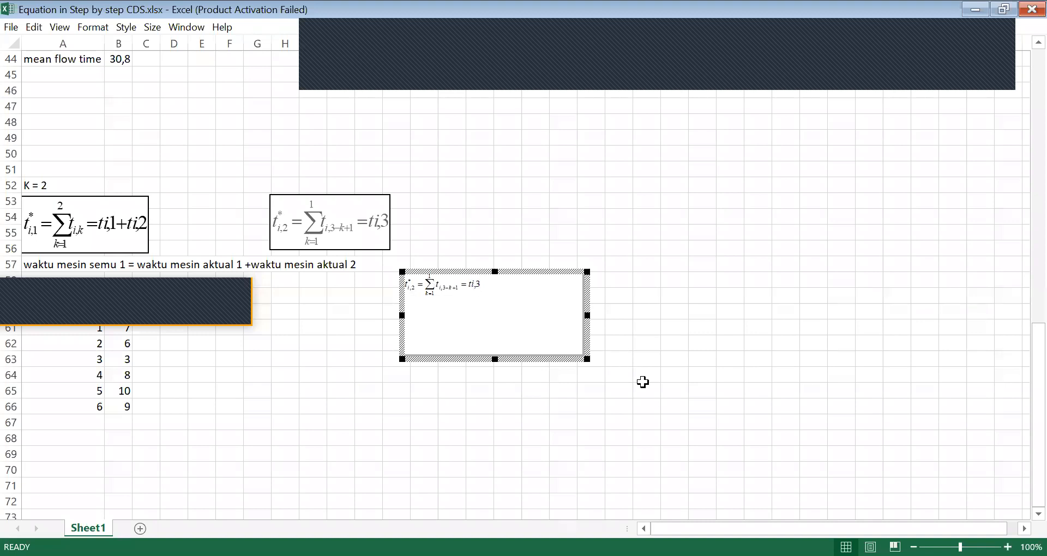
Enlarge the ti,2* equation under K = 2, set its summation's upper limit to 2 and its result to ti,3+ti,2
left_click_drag(585, 359, 645, 385)
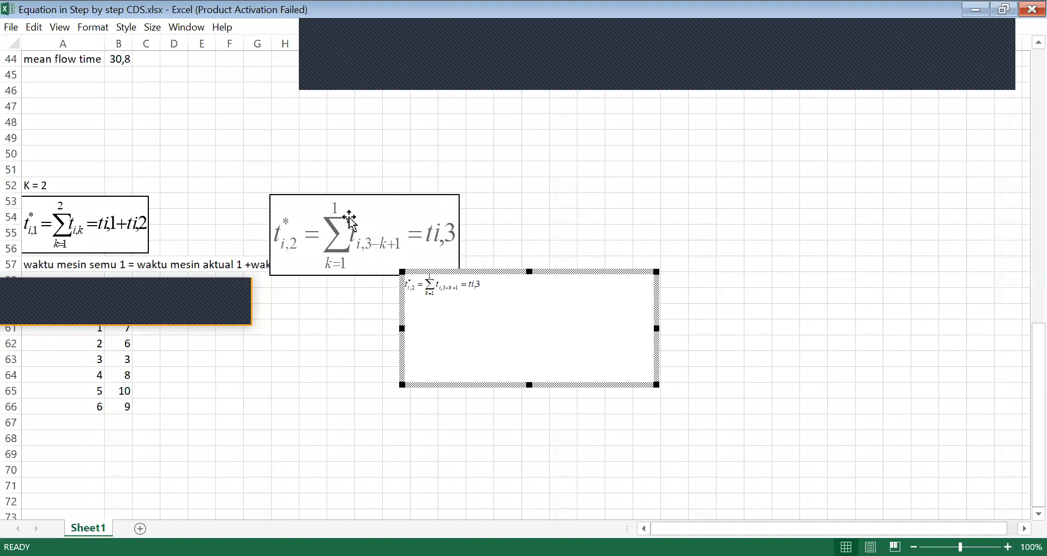
key("ctrl+a")
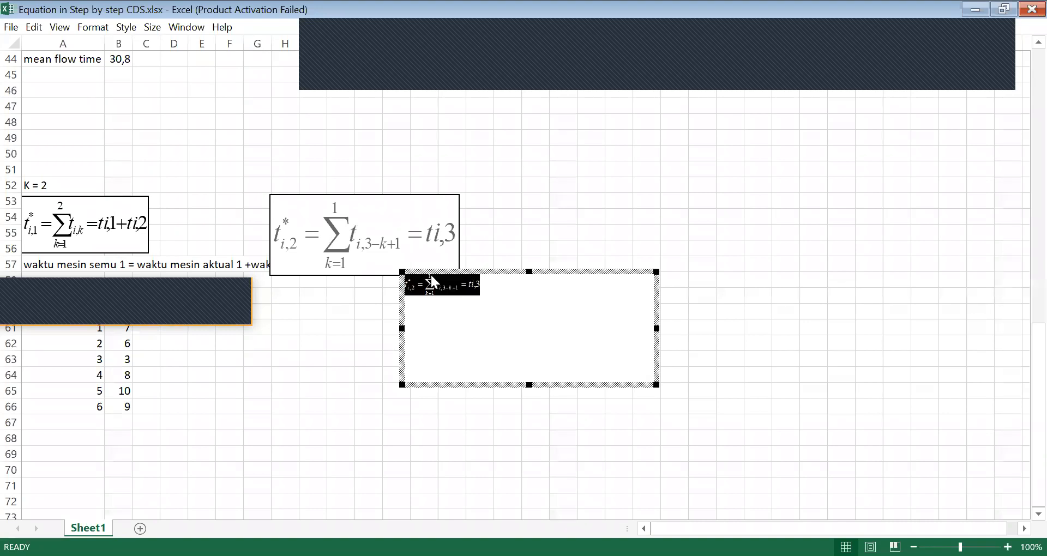
left_click_drag(653, 383, 615, 360)
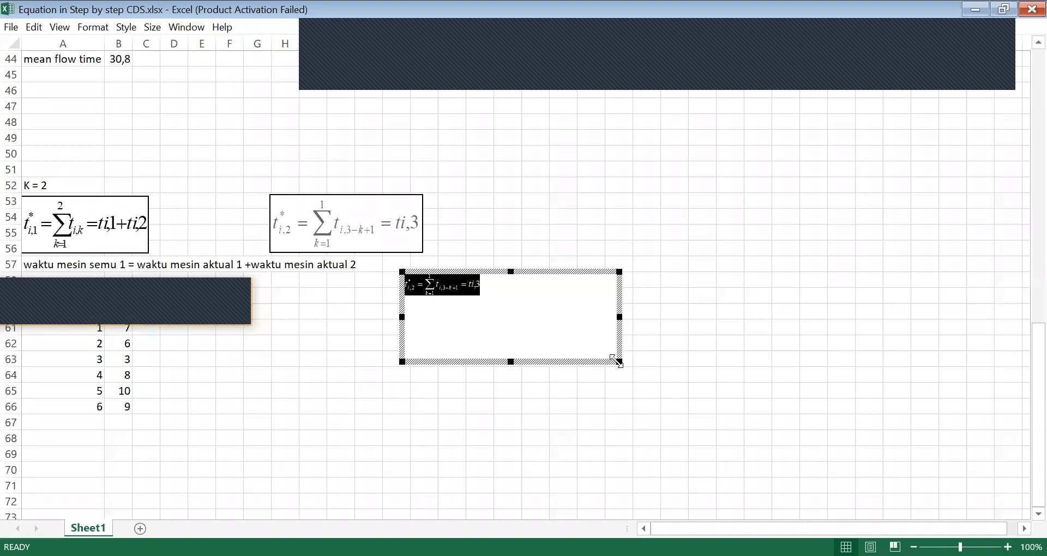
left_click(430, 280)
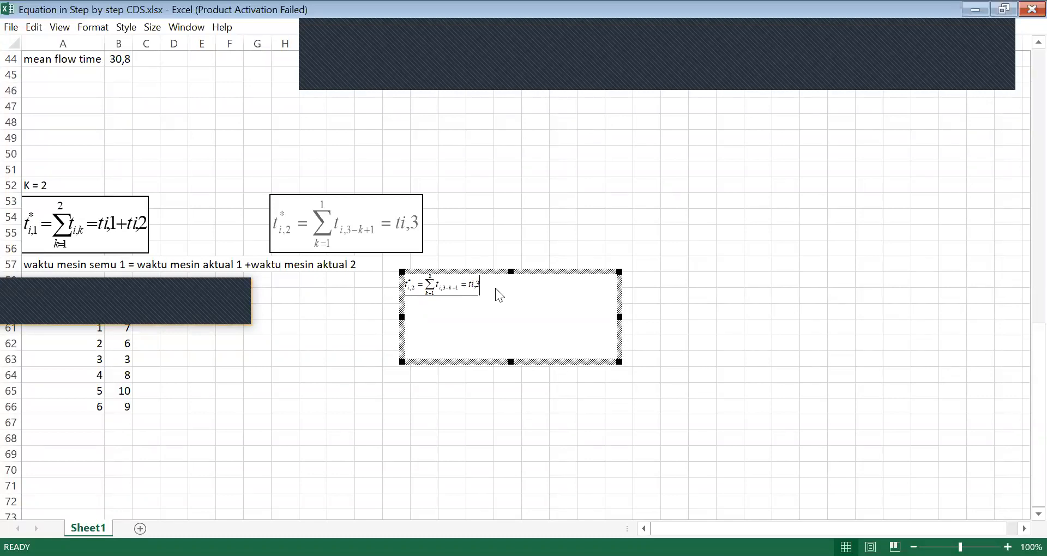
type("+ ti,2")
left_click(704, 421)
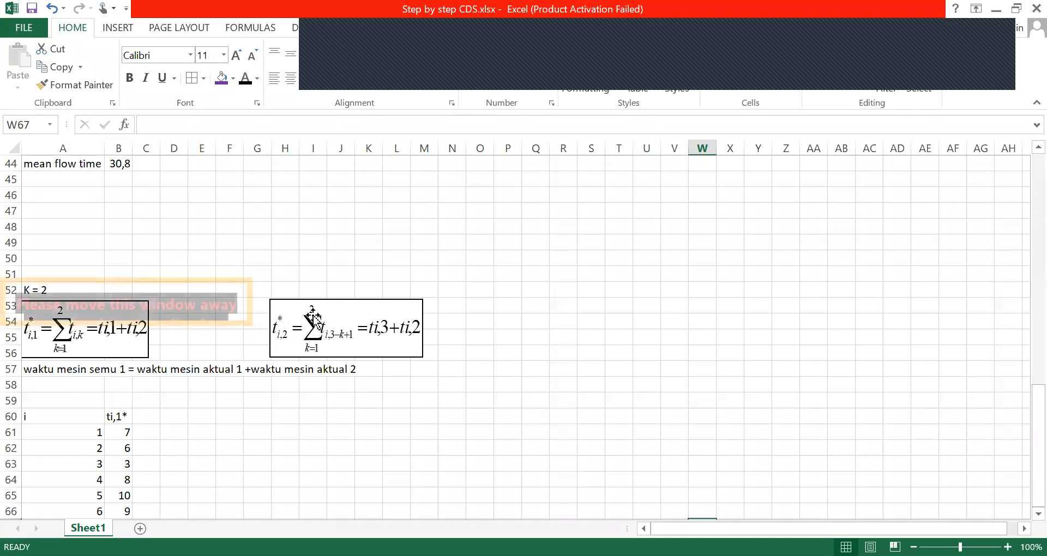
Write the notes "k =1" in cell N53 and "k = 2" in cell N54 beside the ti,2* equation
left_click(459, 305)
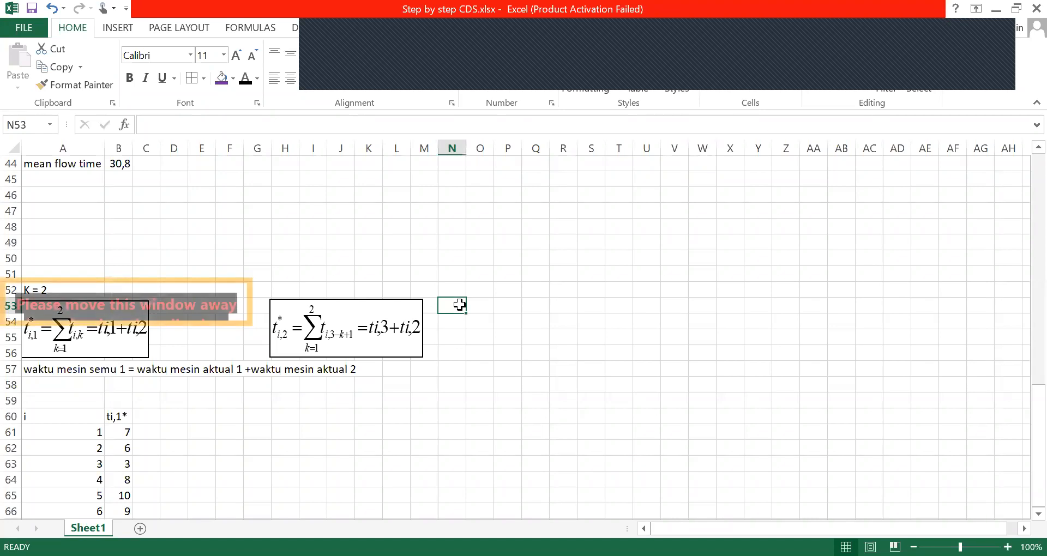
type("k =1")
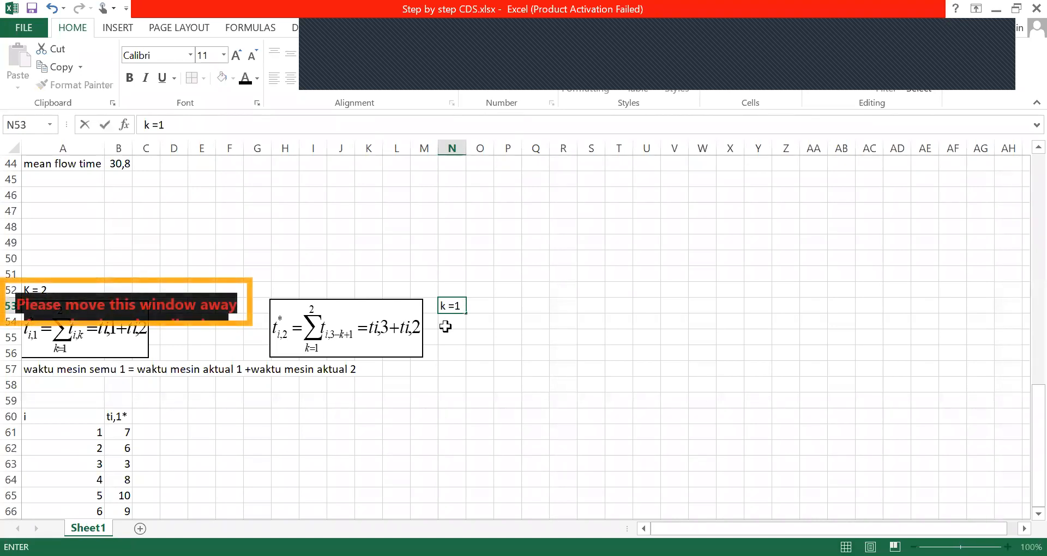
left_click(448, 327)
type("k = 2")
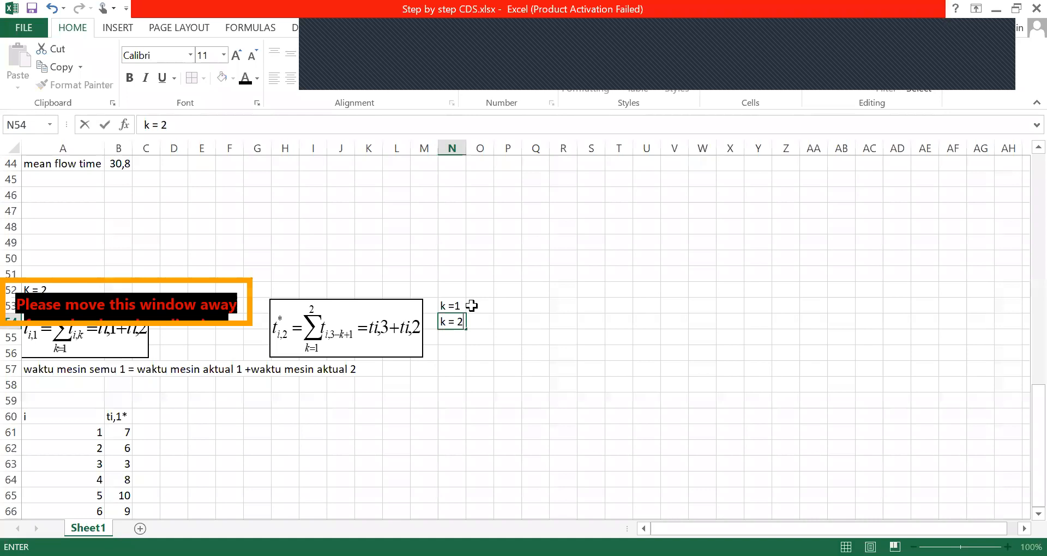
Enter "m=3" in cell O53 and "m =3" in cell O54 as text, leaving cell P53 empty
left_click(471, 306)
type("m")
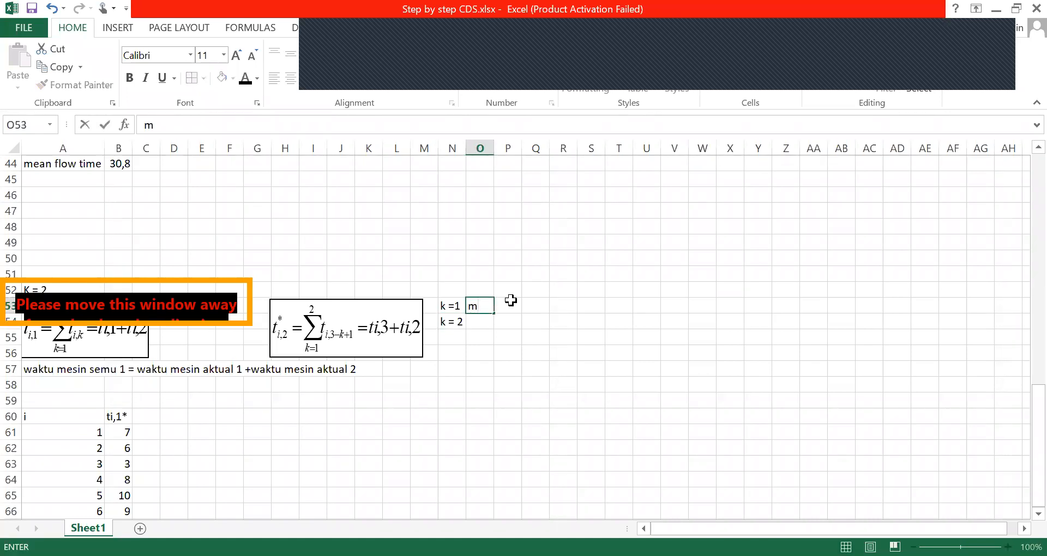
left_click(511, 301)
type("=3")
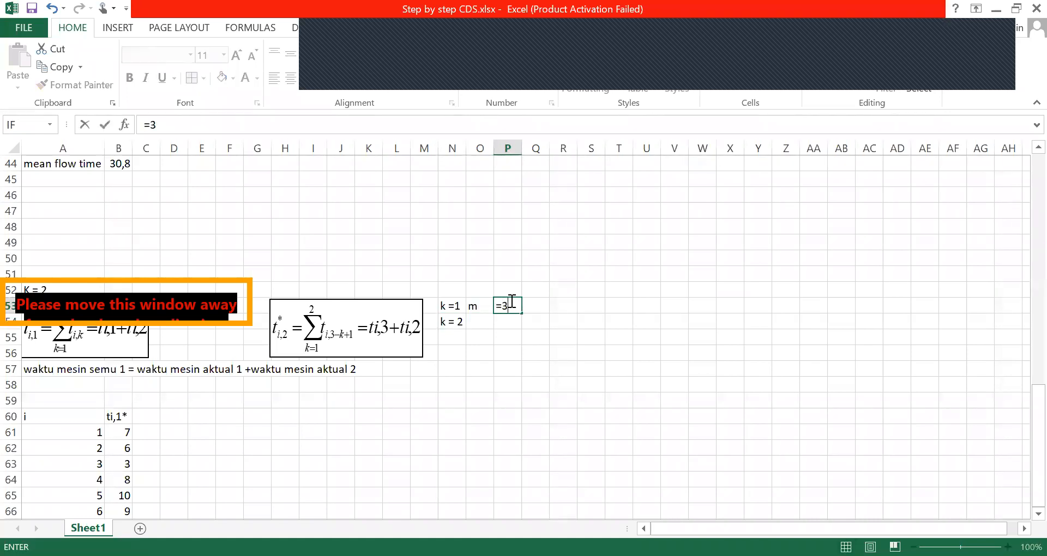
left_click(480, 326)
type("m")
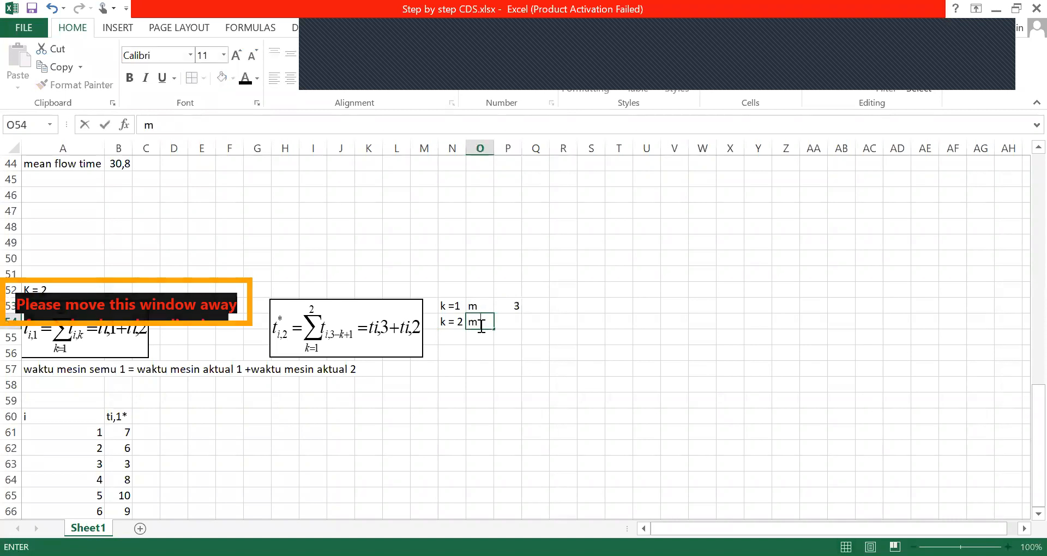
type(" =3")
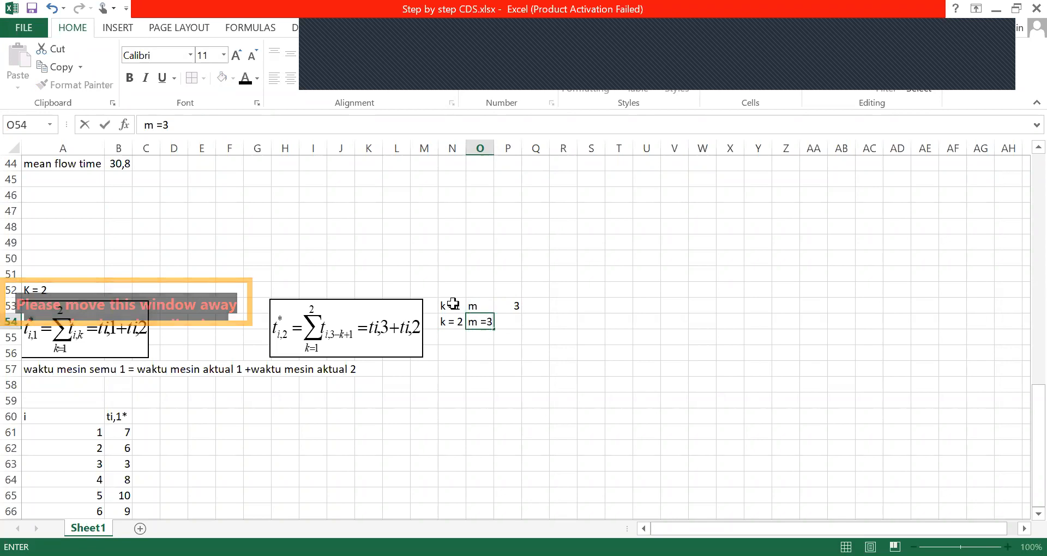
left_click(472, 304)
type("m")
left_click(172, 133)
type("=3")
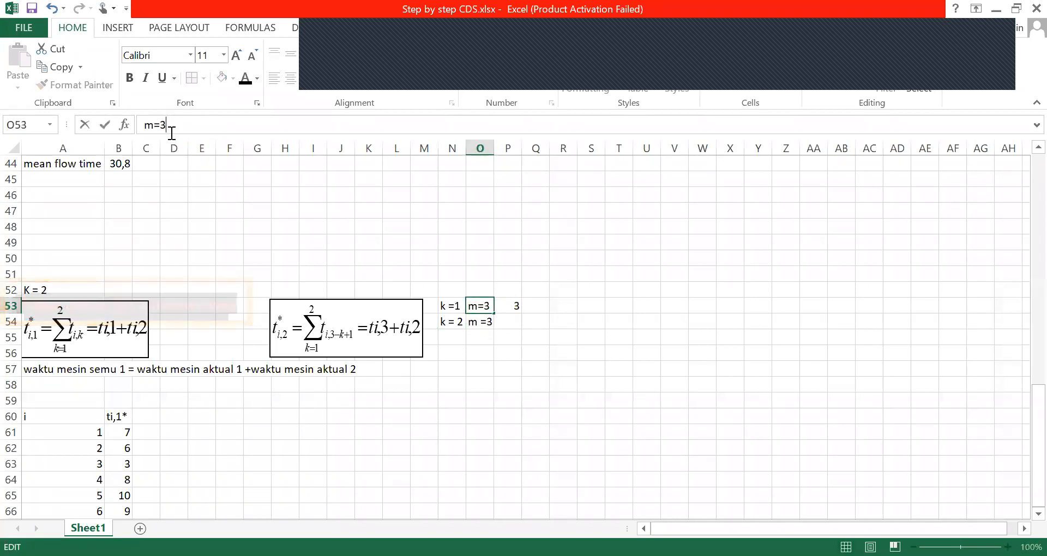
left_click(515, 307)
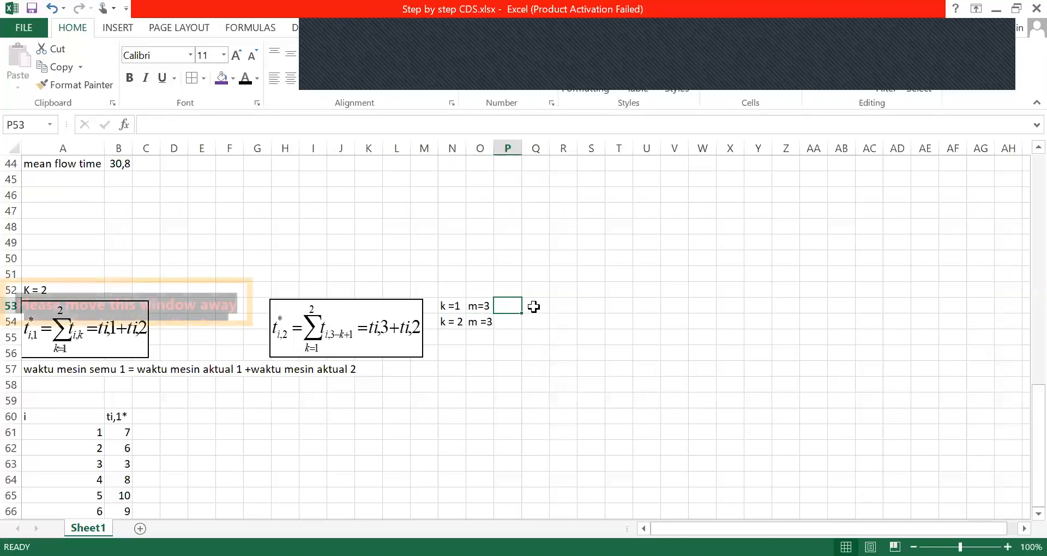
Write the index calculation "m-k+1 = 3-1+1 = 3" in cell Q53 for k = 1
left_click(533, 307)
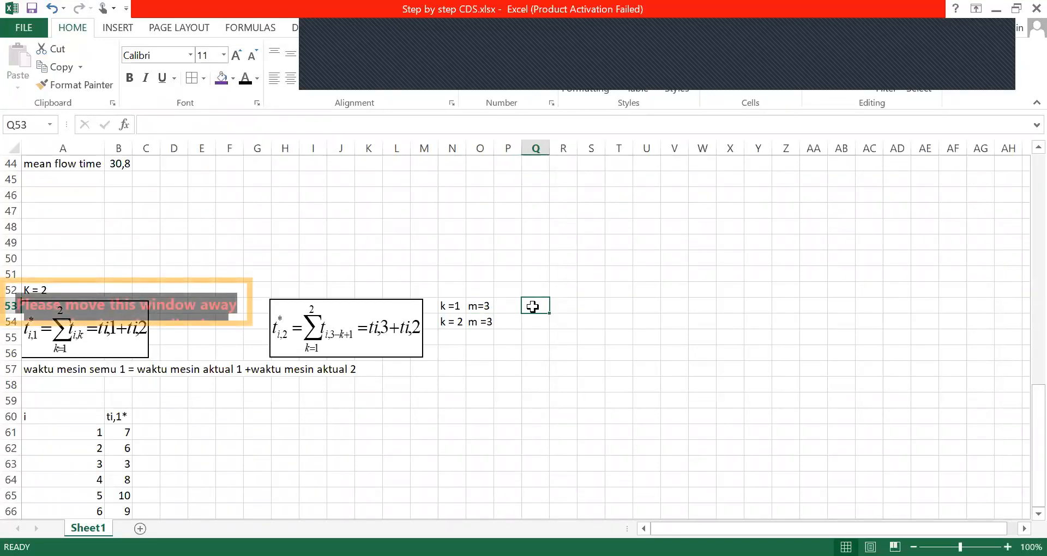
type("m-k+")
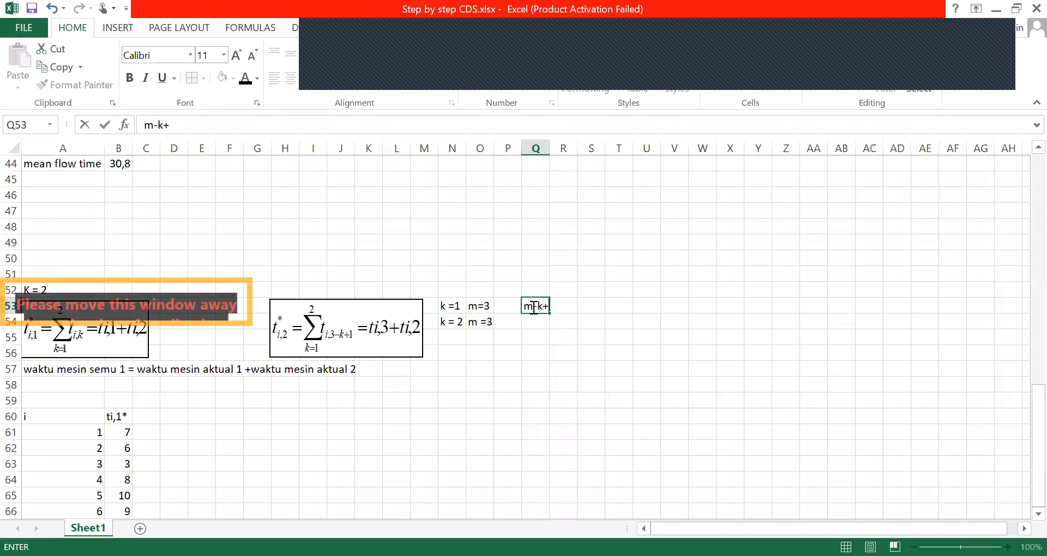
key("BackSpace")
key("BackSpace")
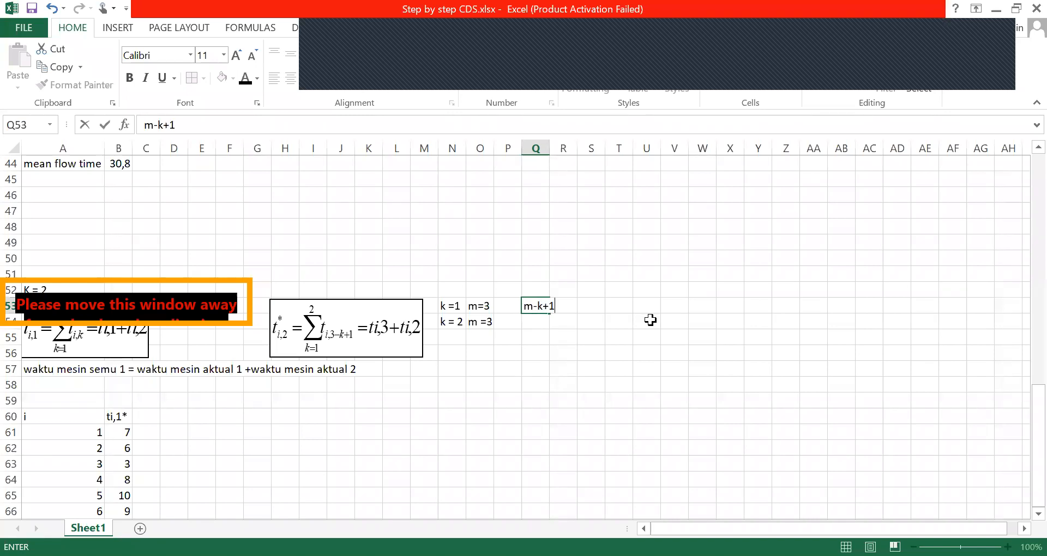
left_click(580, 306)
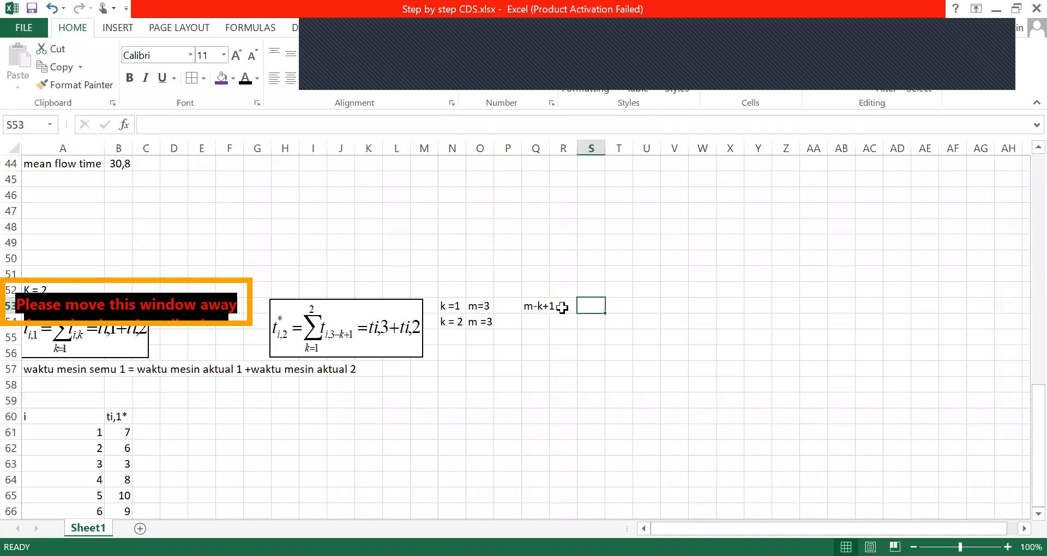
left_click(546, 306)
left_click(203, 125)
type("=")
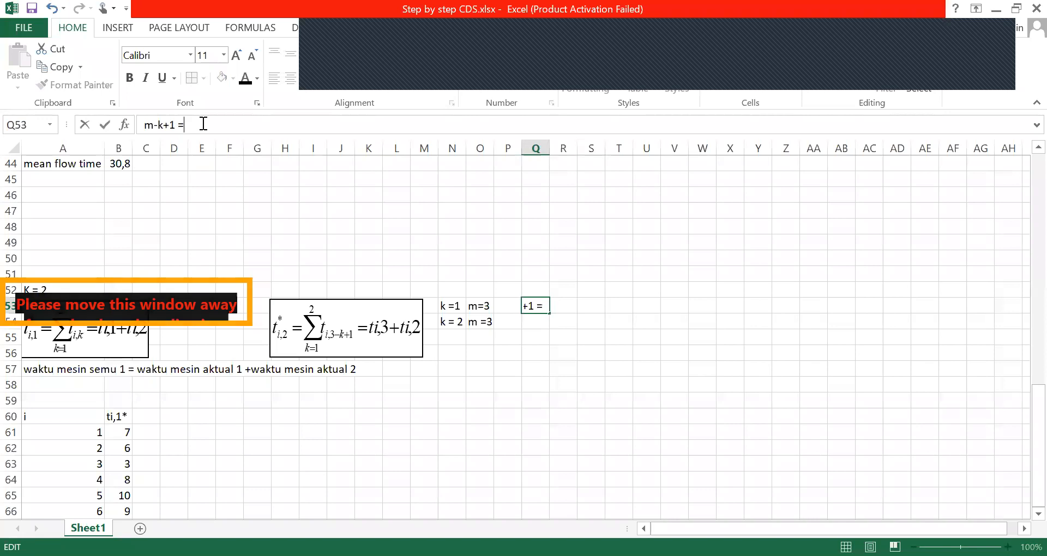
type(" 3")
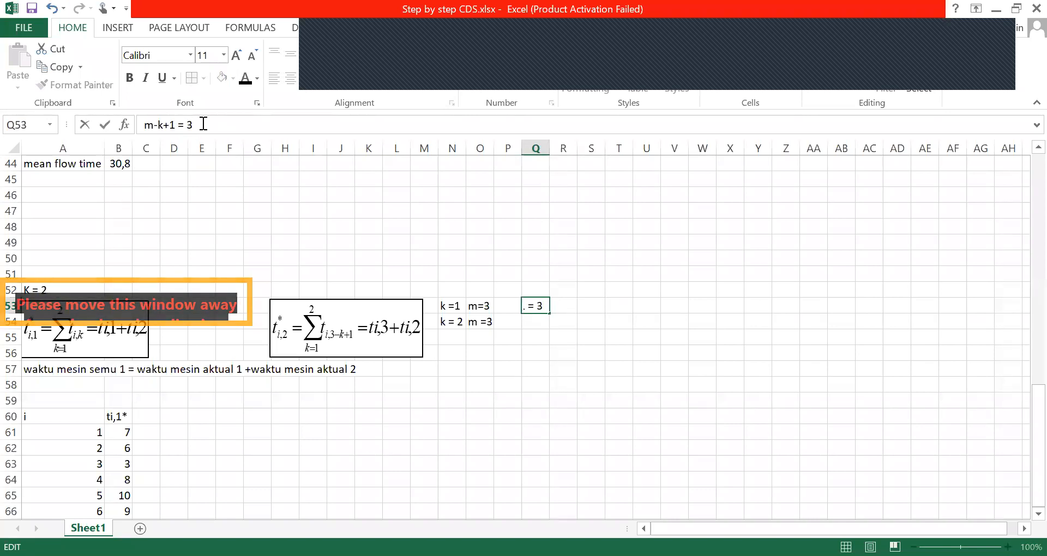
type("-")
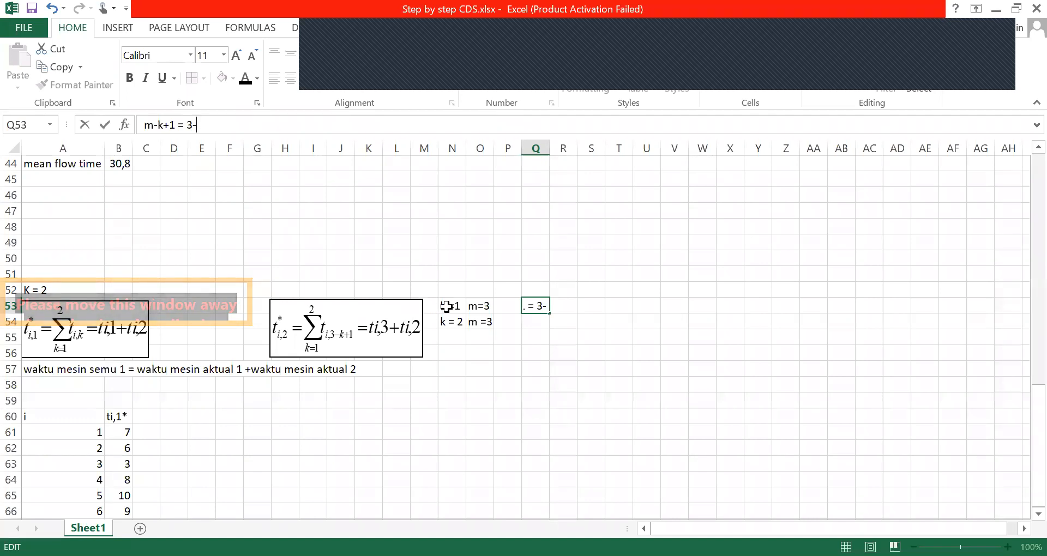
type("1+1 = 3")
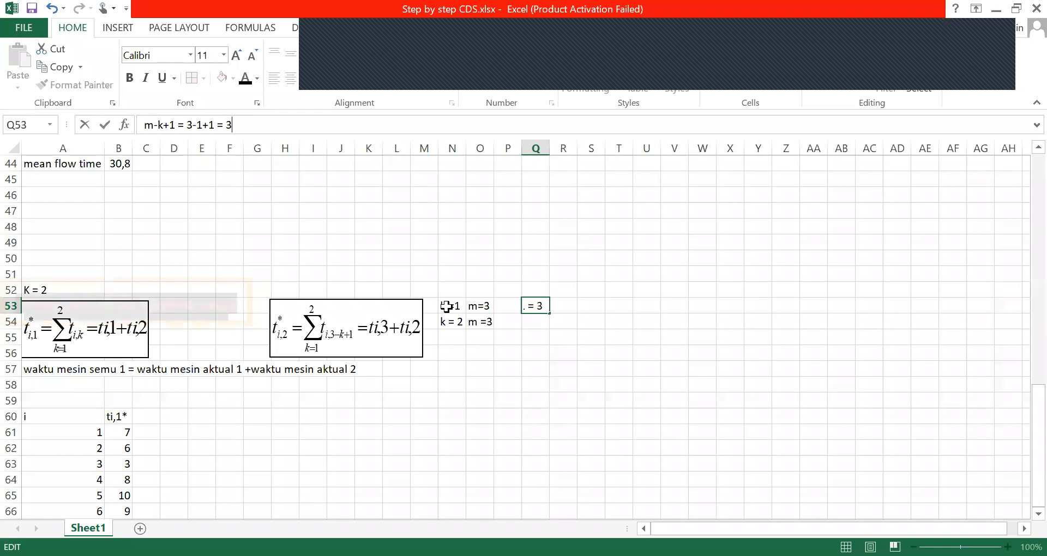
left_click(532, 384)
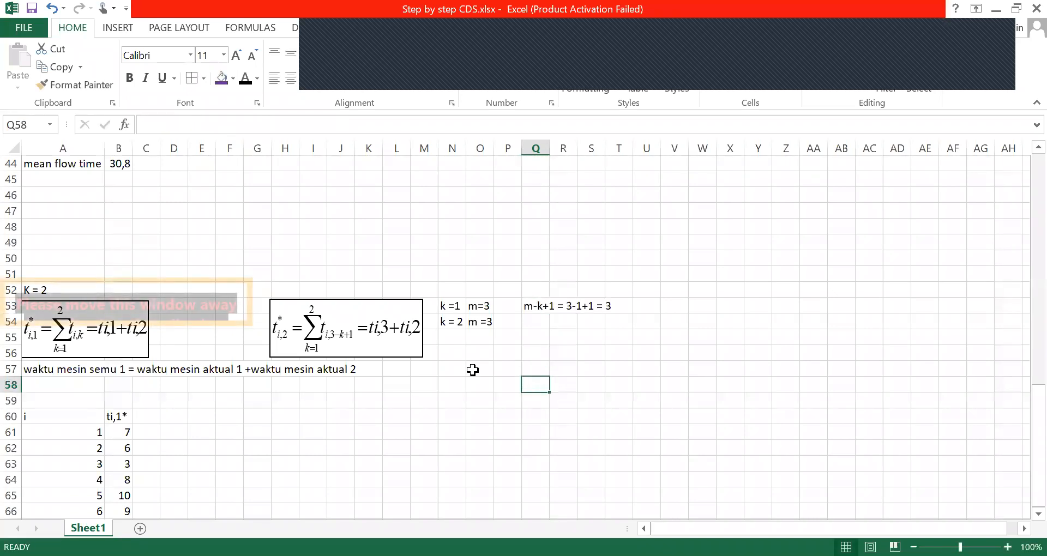
Write the index calculation "m-k+1 = 3-2+1 = 2" in cell Q54 for k = 2
left_click(439, 322)
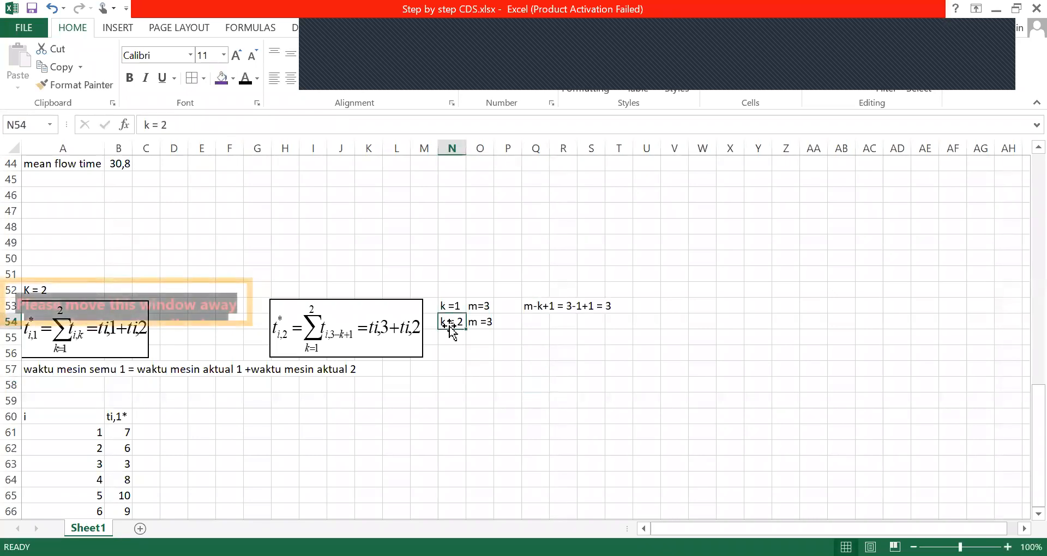
left_click(529, 324)
type("m-k+")
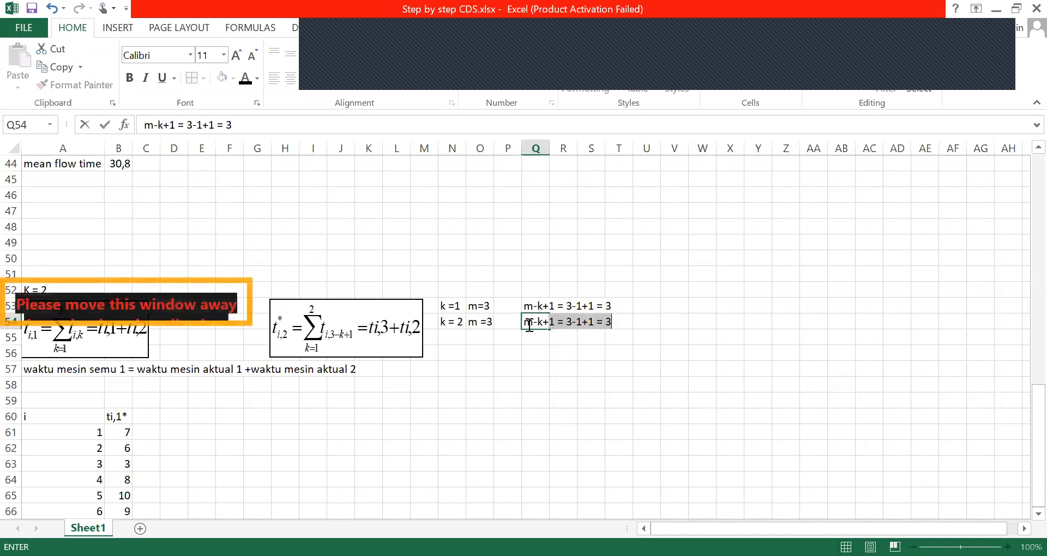
type("1")
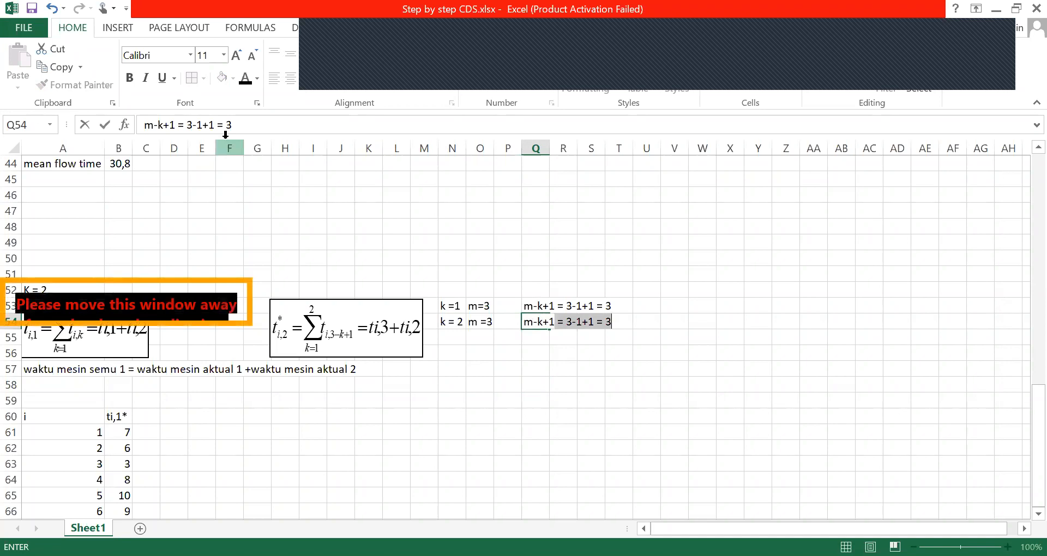
left_click(204, 127)
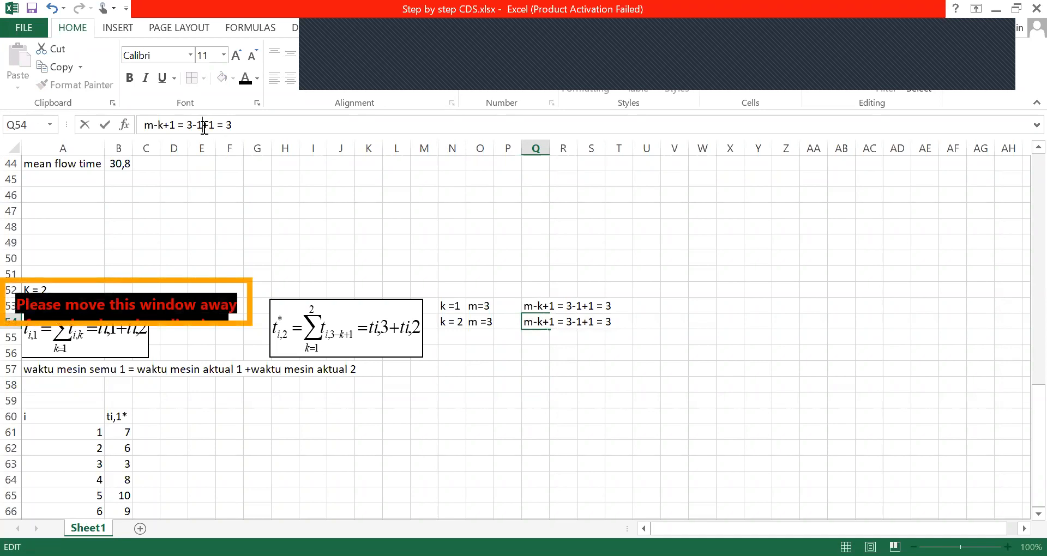
key("BackSpace")
type("2")
left_click(241, 124)
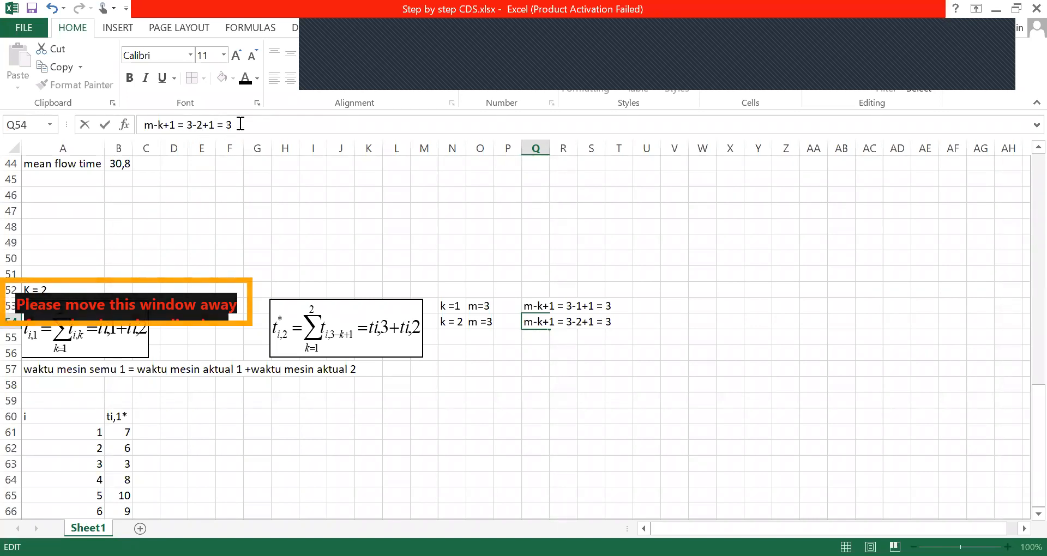
key("BackSpace")
type("2")
key("Return")
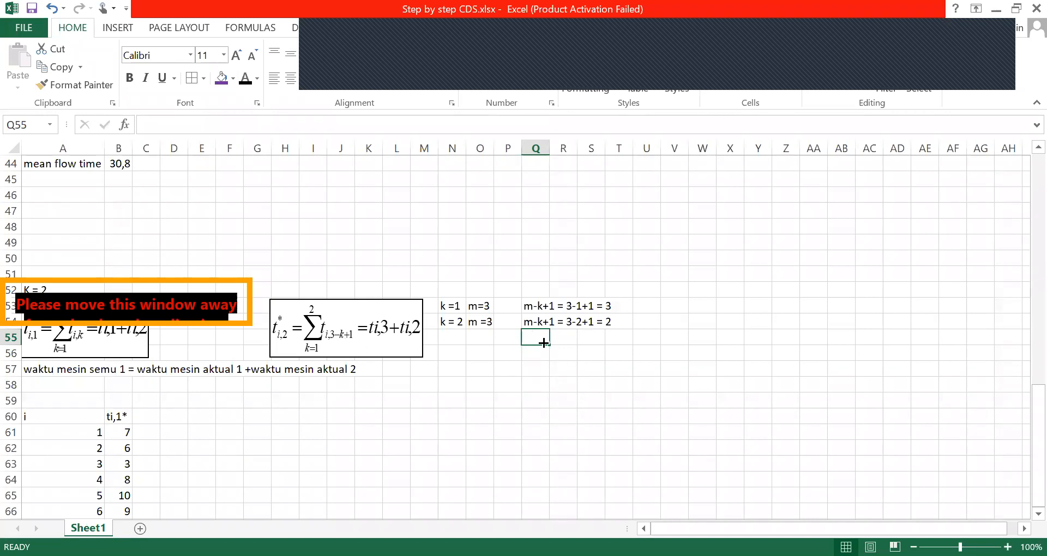
Add the column header "ti,2*" in cell C60 of the K = 2 time table
left_click(296, 399)
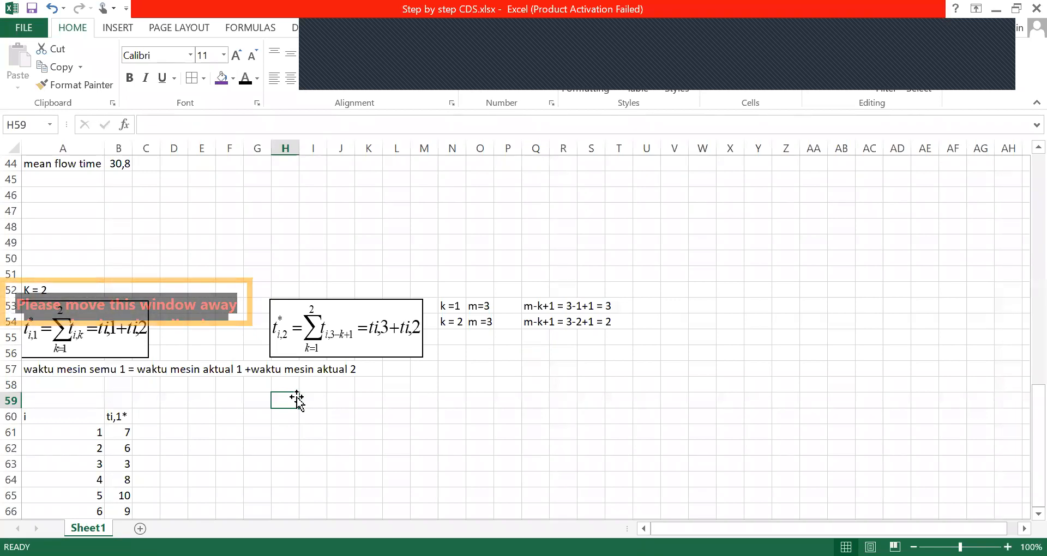
left_click(144, 417)
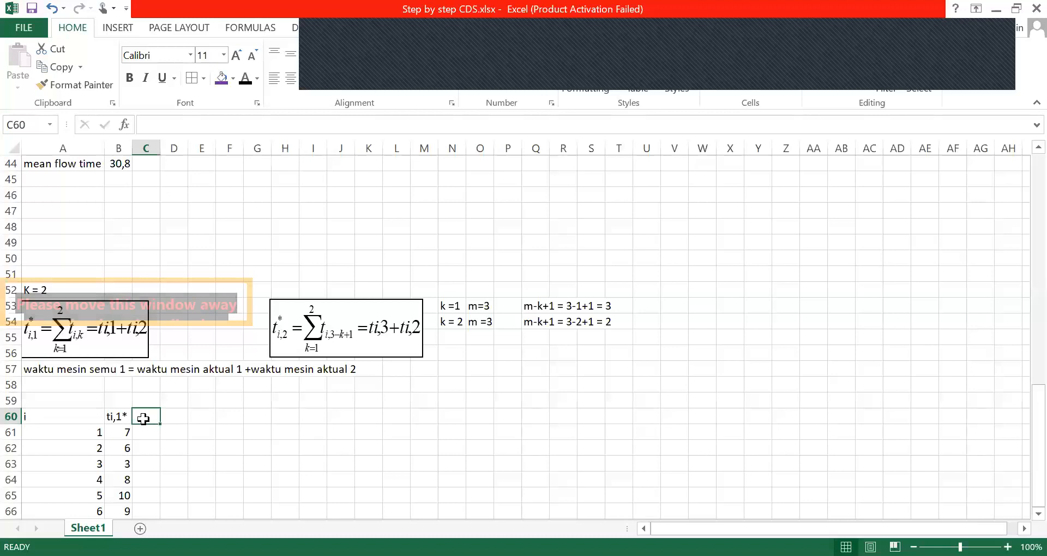
type("t")
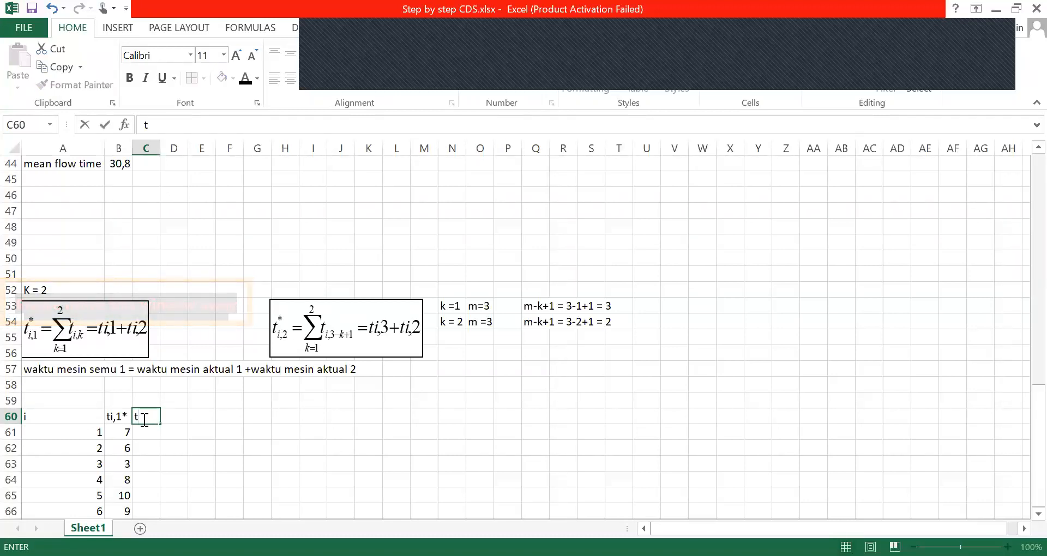
type("i,2*")
Try calculating job 1's ti,2* in cell C61 with the formula =D3*C3, and clear the cell
left_click(143, 437)
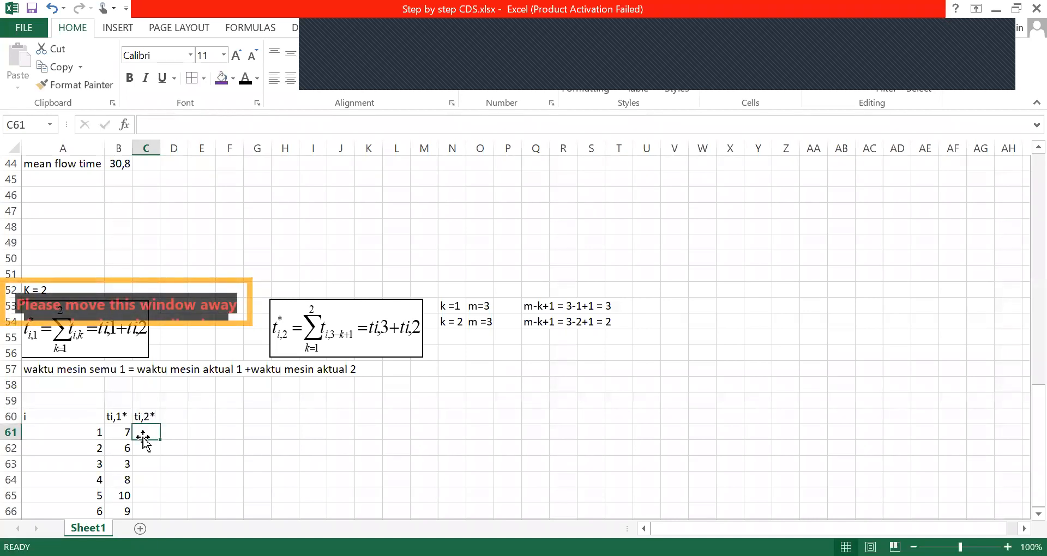
type("=")
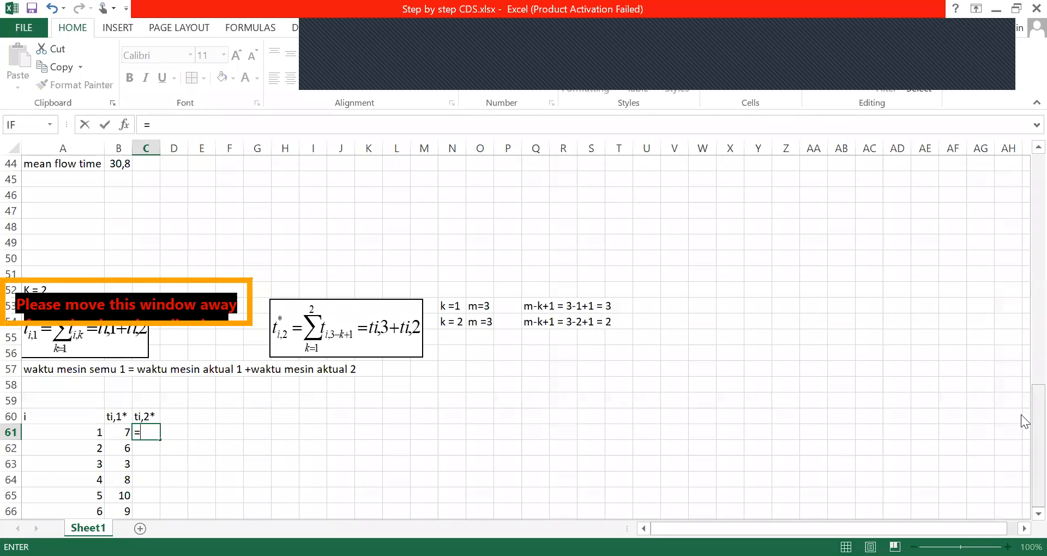
scroll(1022, 190, "up", 14)
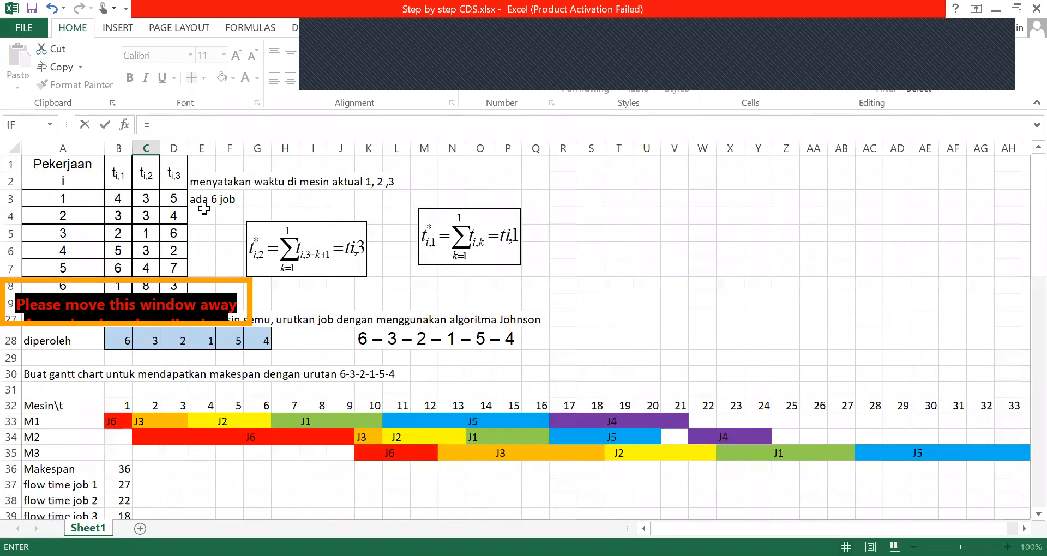
left_click(173, 198)
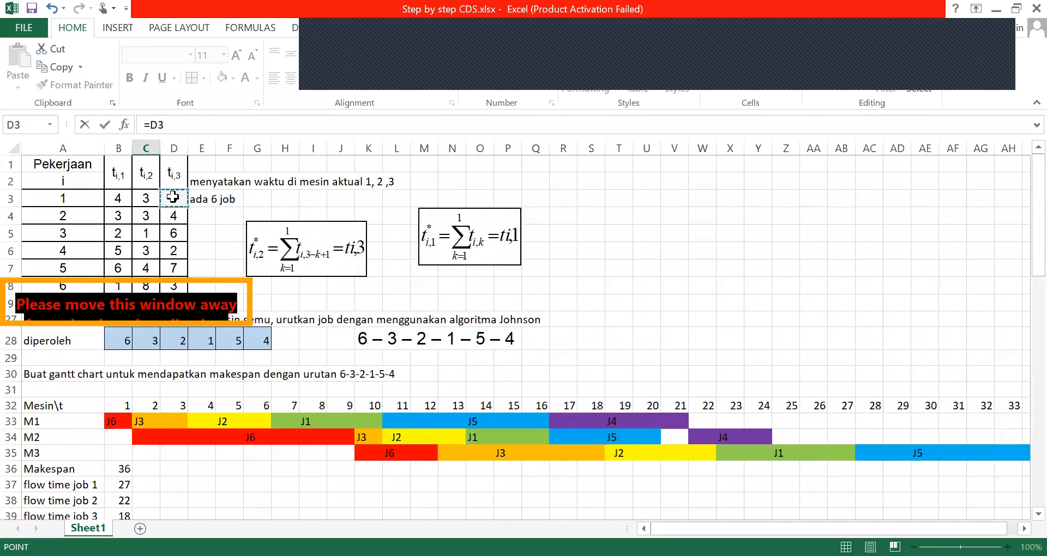
type("*")
left_click(147, 199)
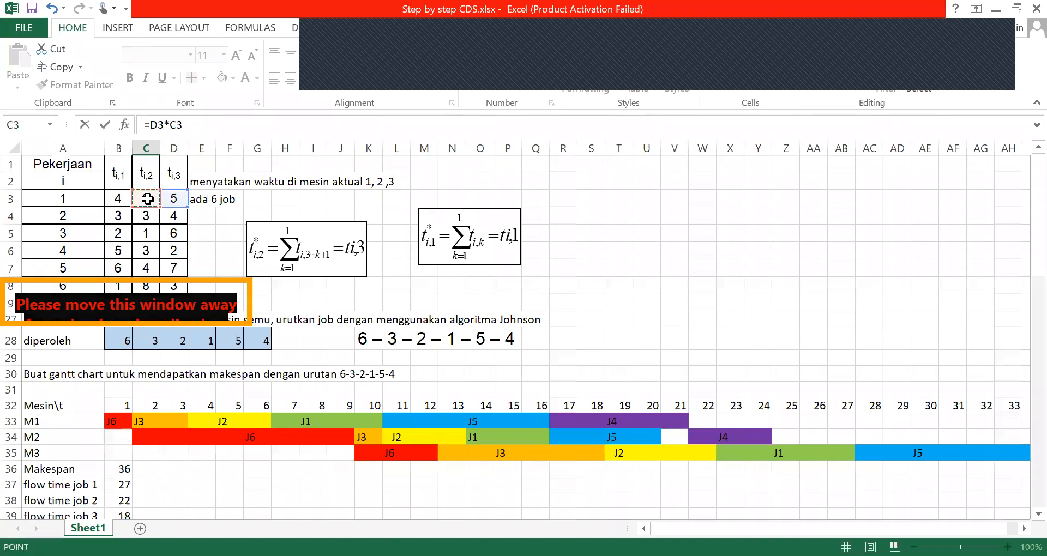
left_click(104, 126)
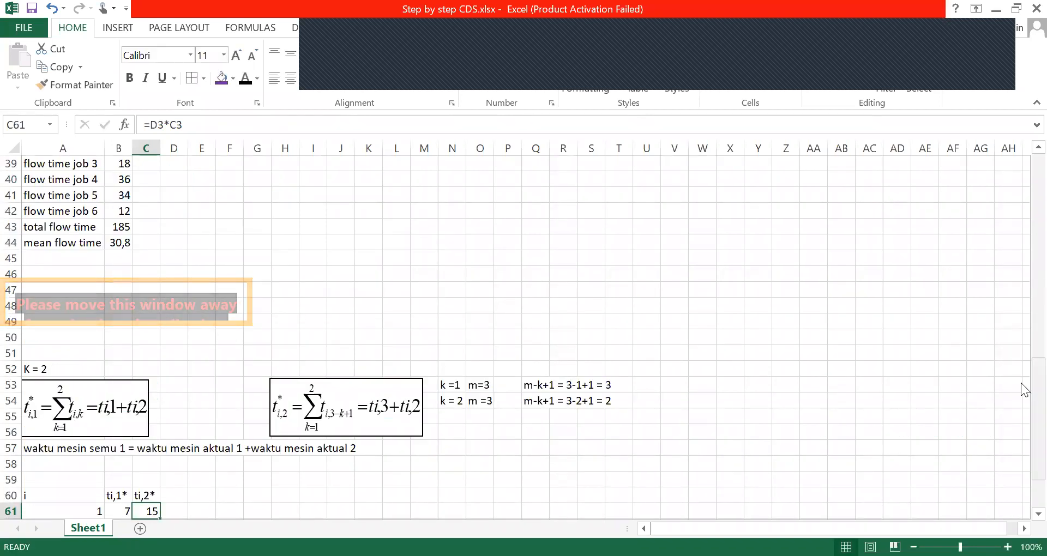
key("Delete")
Calculate job 1's ti,2* in cell C61 with the formula =D3+C3
type("=")
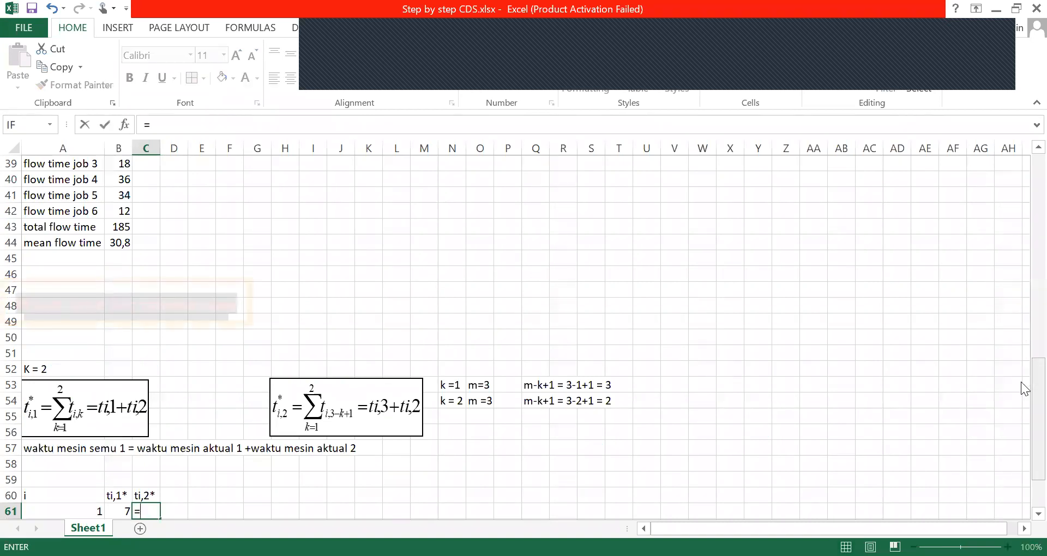
scroll(1027, 180, "up", 12)
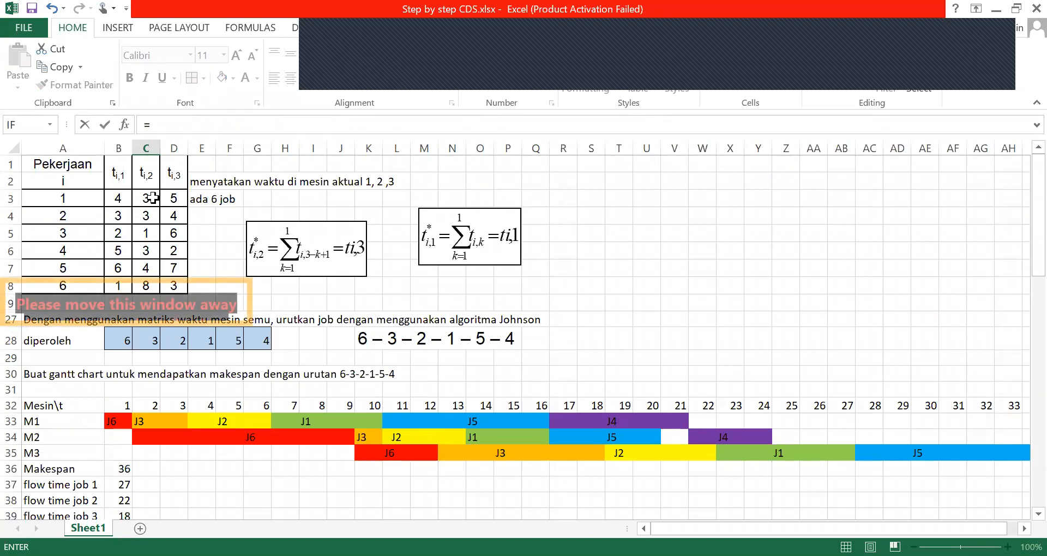
left_click(170, 198)
type("+")
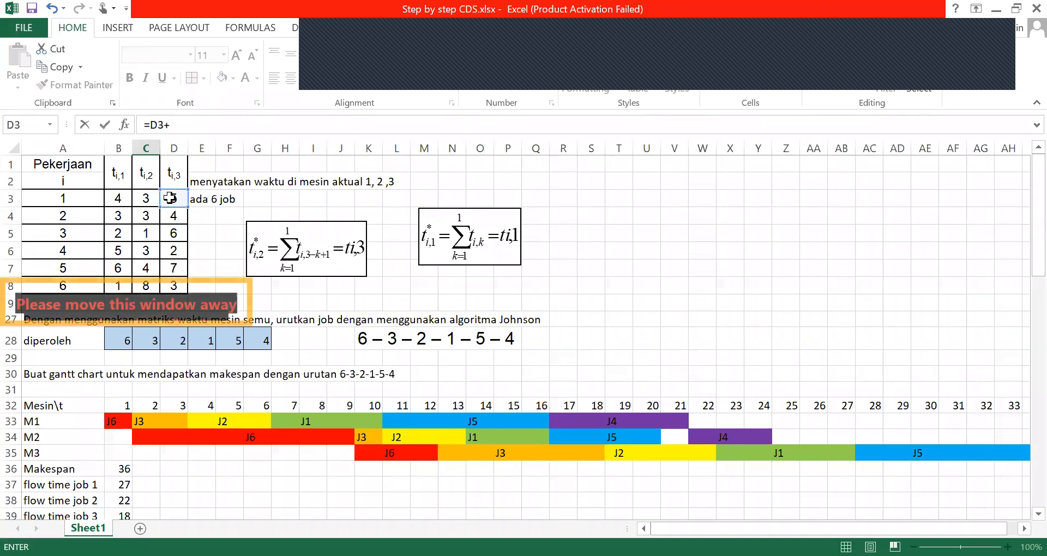
left_click(151, 198)
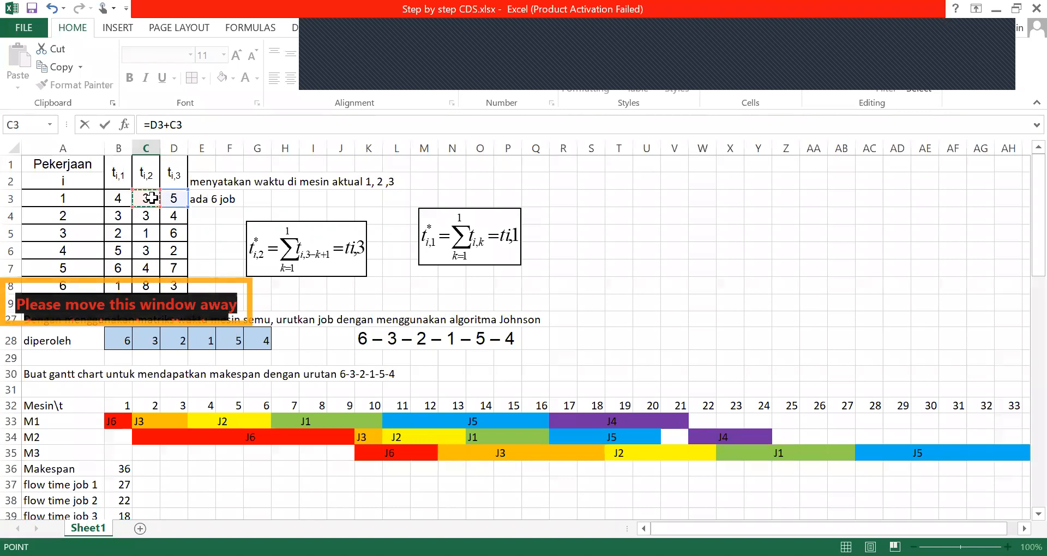
left_click(101, 124)
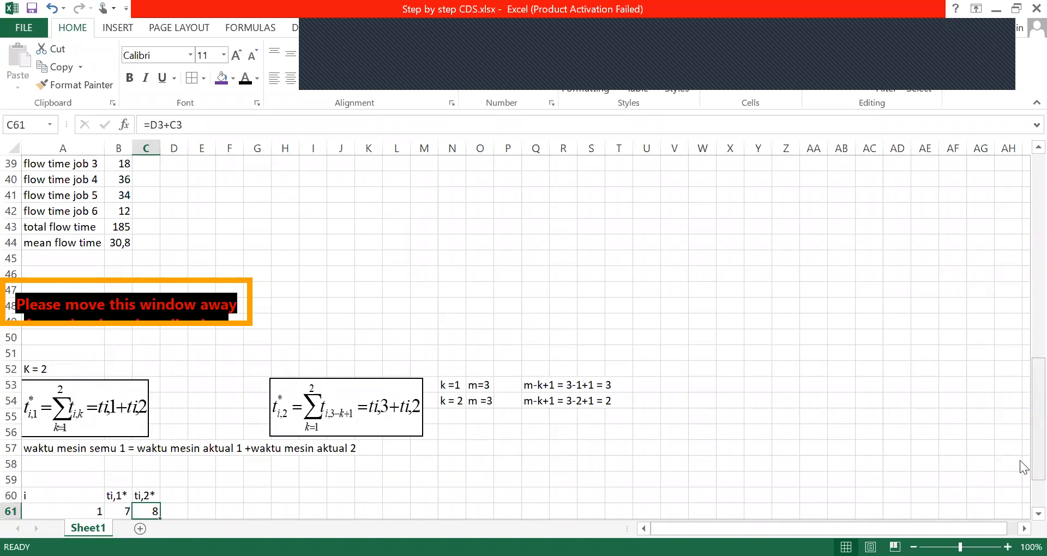
Fill the ti,2* formula from C61 down to C66 for all six jobs and save the workbook
scroll(1022, 460, "down", 2)
mouse_move(160, 440)
left_mouse_down()
mouse_move(159, 523)
mouse_move(160, 455)
left_mouse_up()
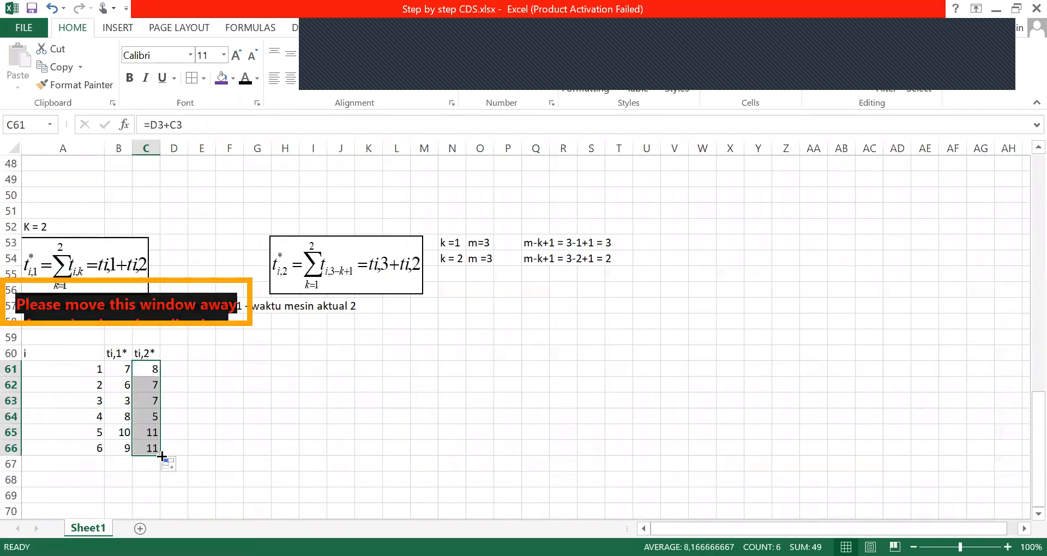
left_click(236, 417)
key("ctrl+s")
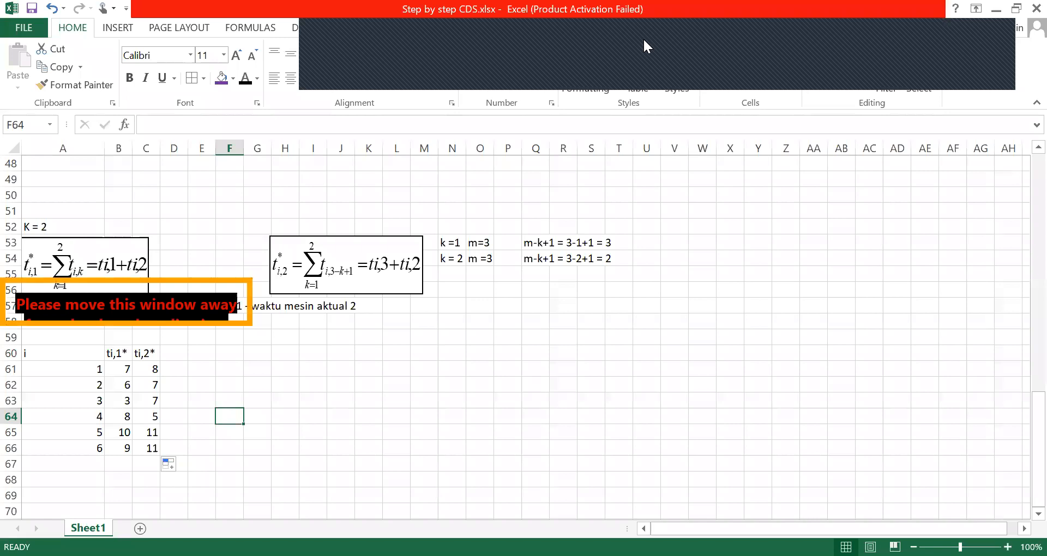
left_click(894, 33)
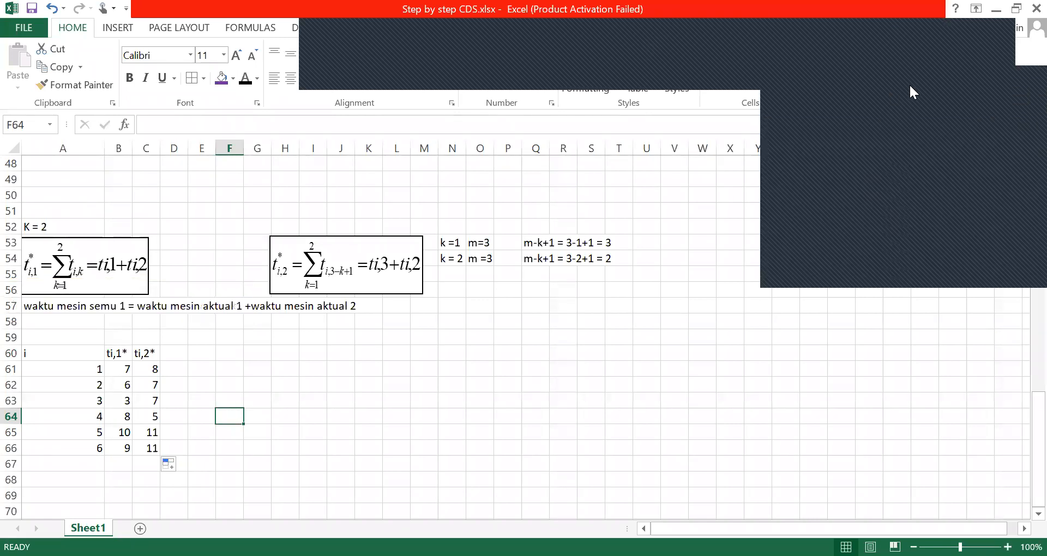
left_click(685, 82)
left_click(967, 56)
left_click(962, 43)
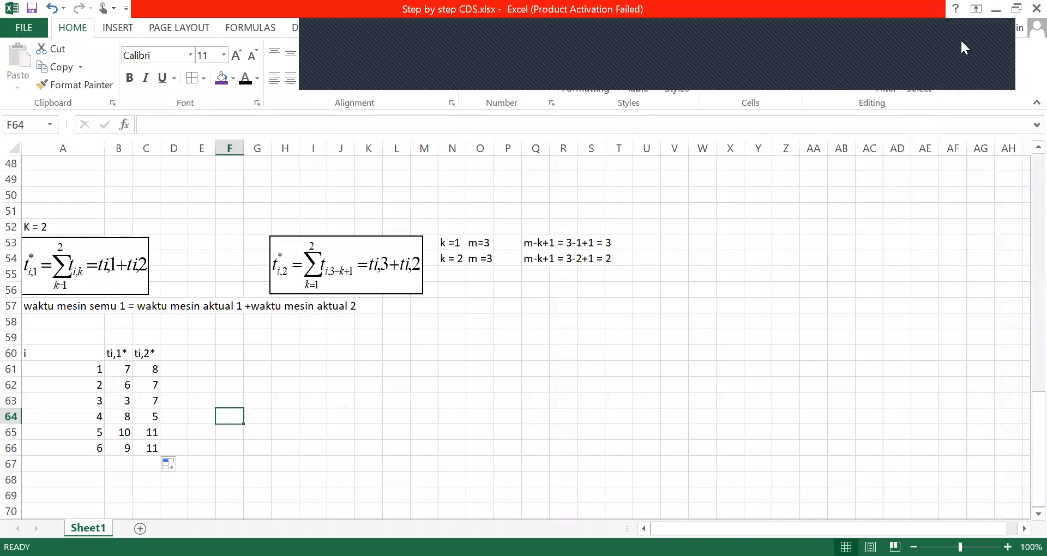
left_click(962, 43)
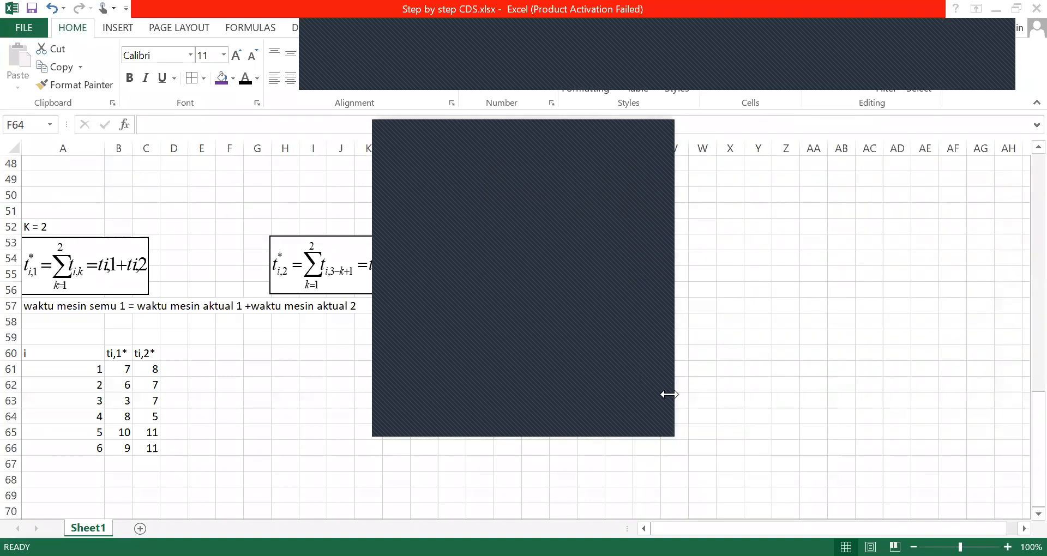
left_click(769, 307)
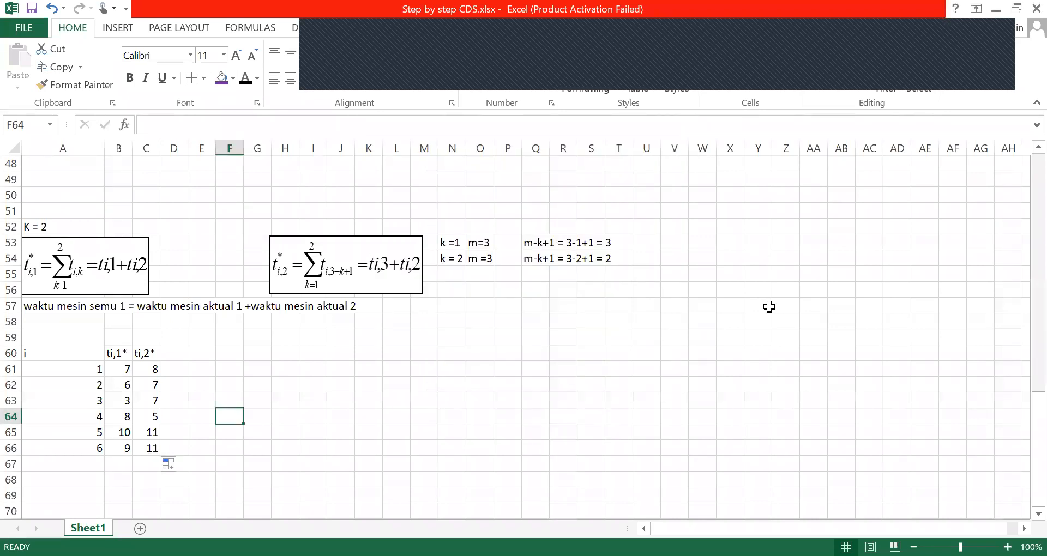
Enter "m=4" as text in cell W53 to start a four-machine example beside the index calculations
left_click_drag(1023, 428, 1021, 386)
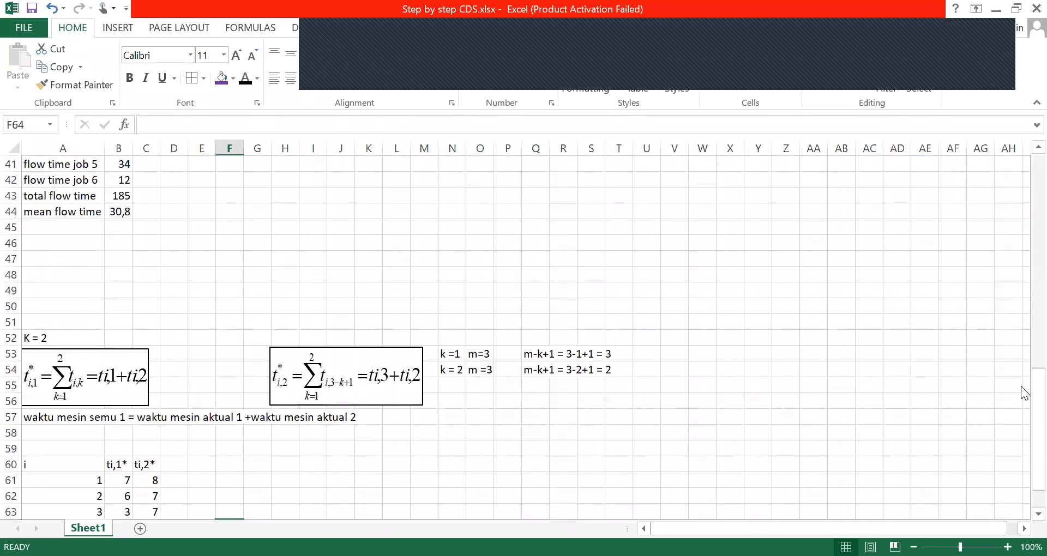
left_click(695, 355)
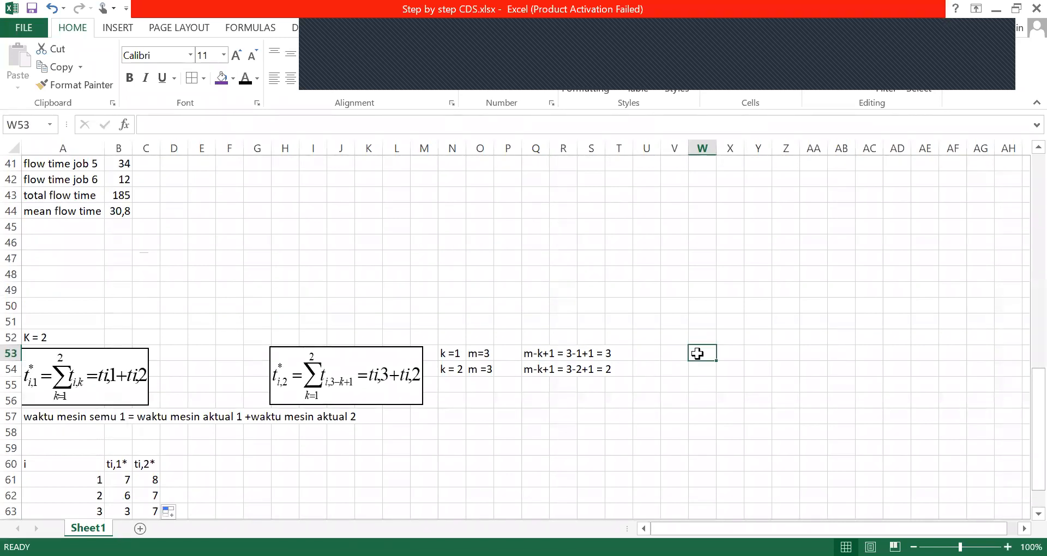
type("K")
key("BackSpace")
type("M= 4")
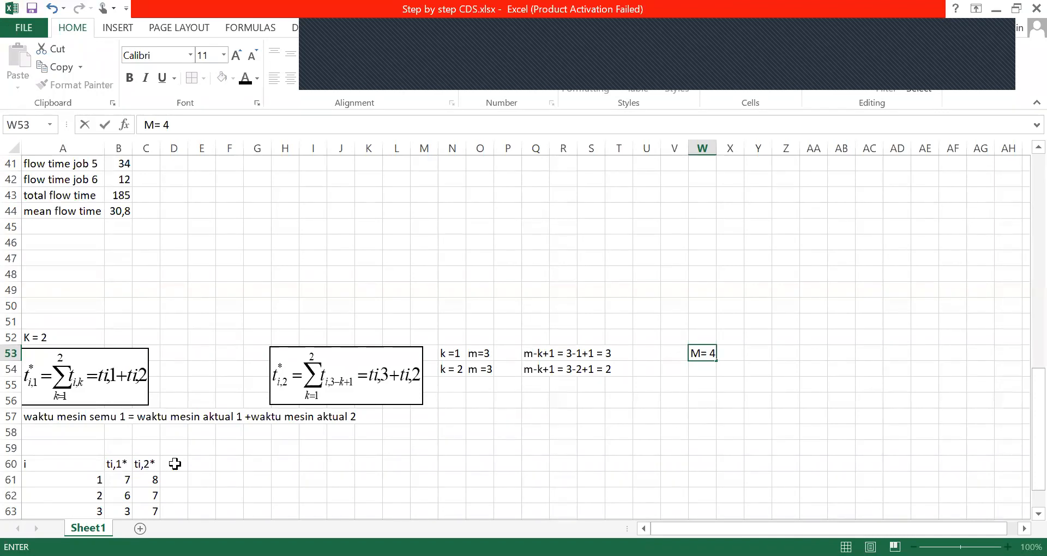
key("BackSpace")
key("BackSpace")
key("BackSpace")
key("BackSpace")
type("m=4")
Write the four-machine index calculation "m-k+1=4-1+1=4" in cell Y53
left_click(752, 355)
type("m-")
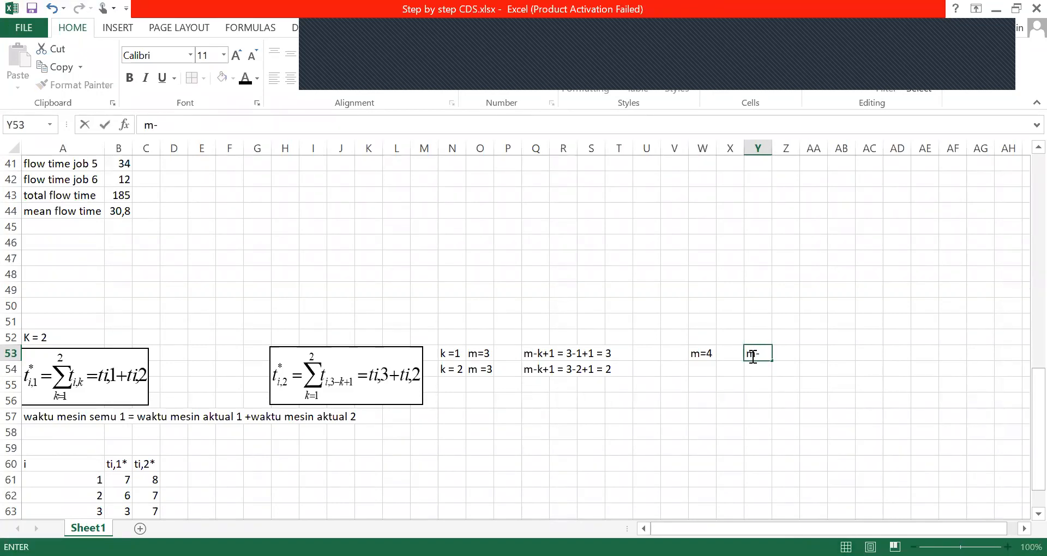
type("k+1=4-1+1=4")
key("Return")
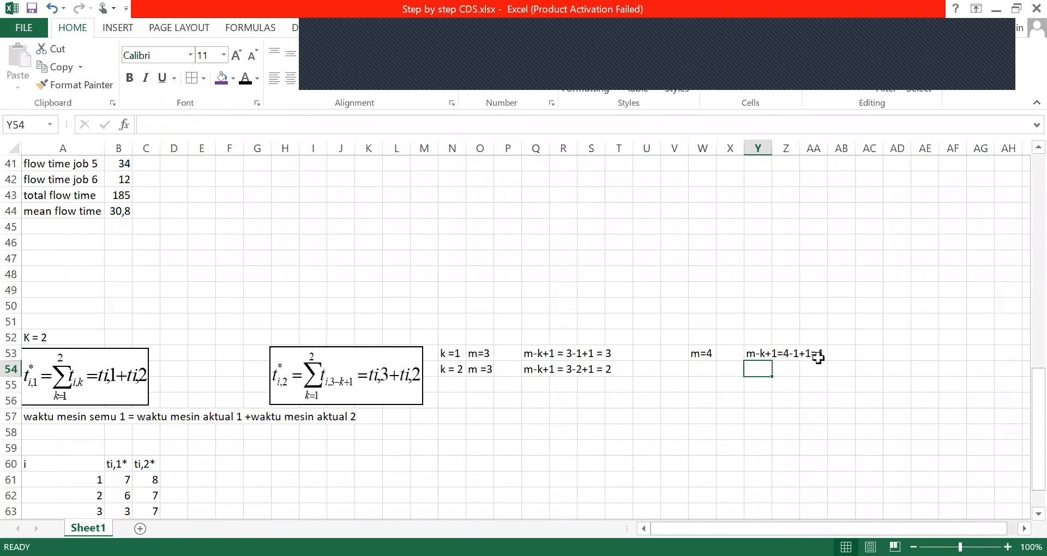
Enter "m=4" in cell W54 and "k=2" in cell V54 for the second row of the four-machine example
left_click(703, 367)
type("m=4")
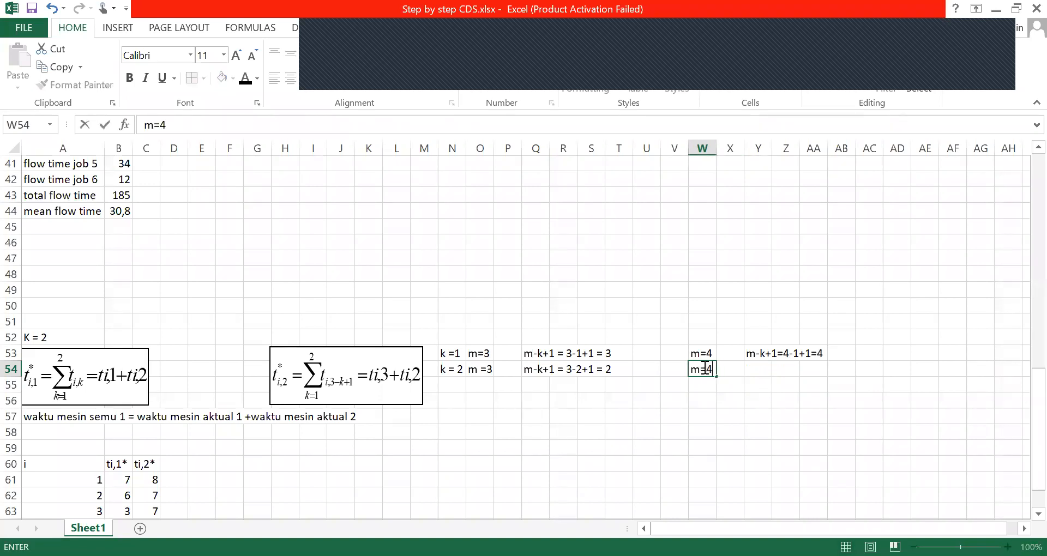
left_click(766, 370)
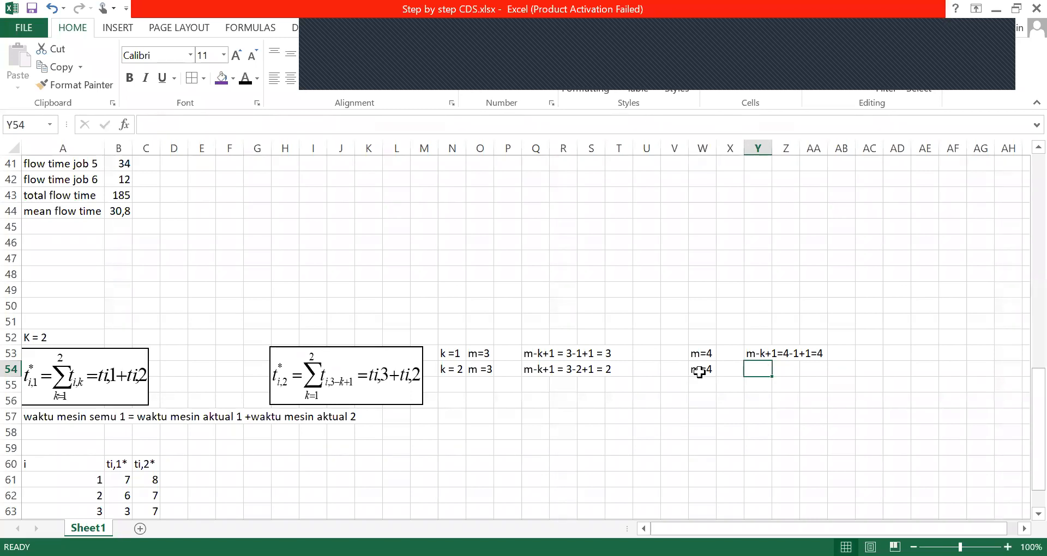
left_click(670, 350)
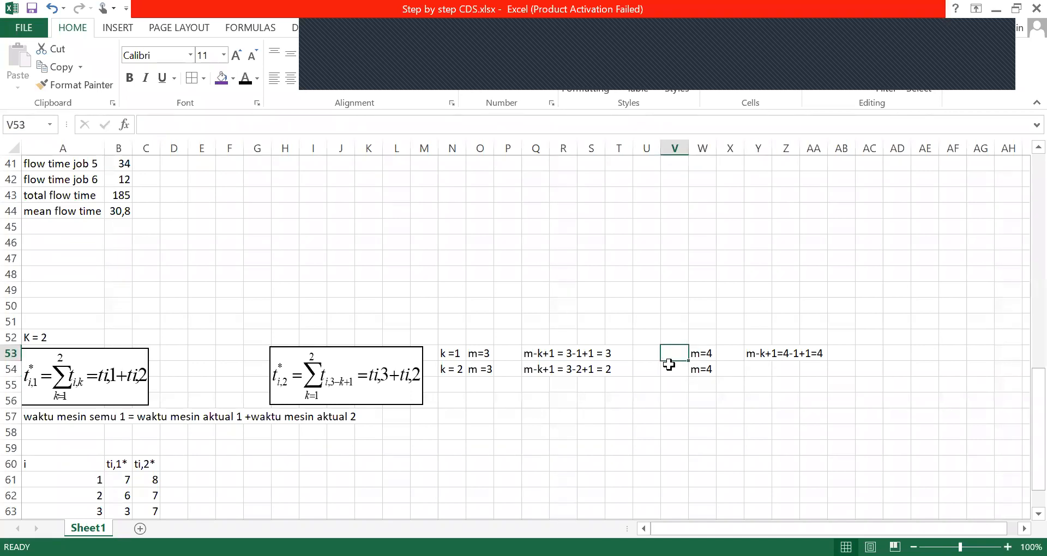
left_click(670, 365)
type("k=2")
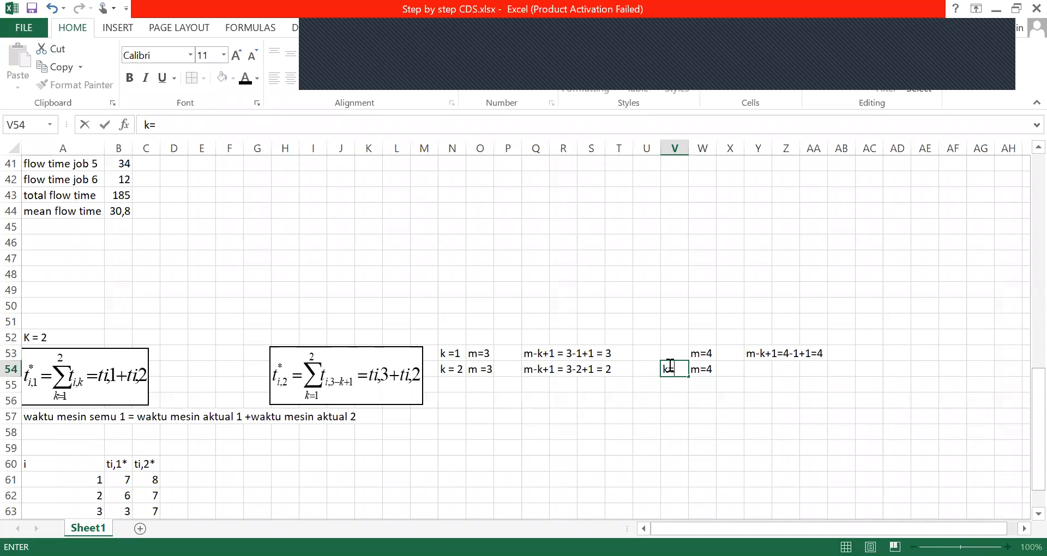
Start writing the k = 2 index calculation in cell Y54, beginning with "m-"
left_click(758, 375)
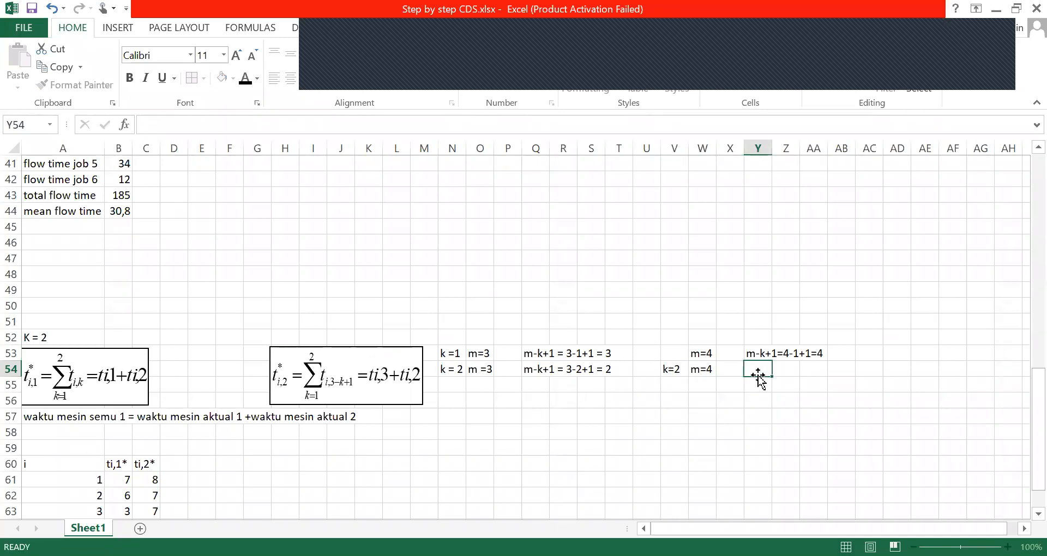
type("m-")
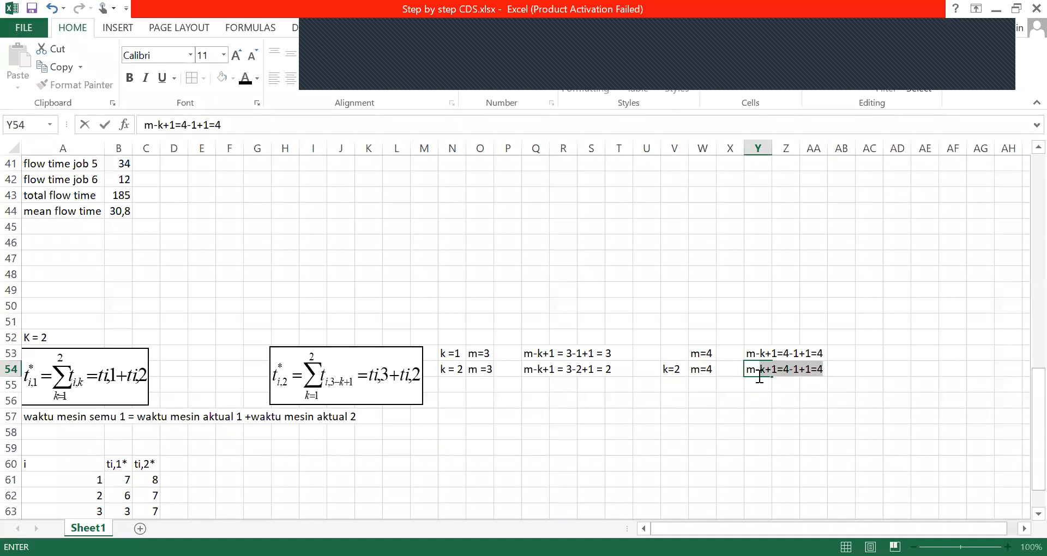